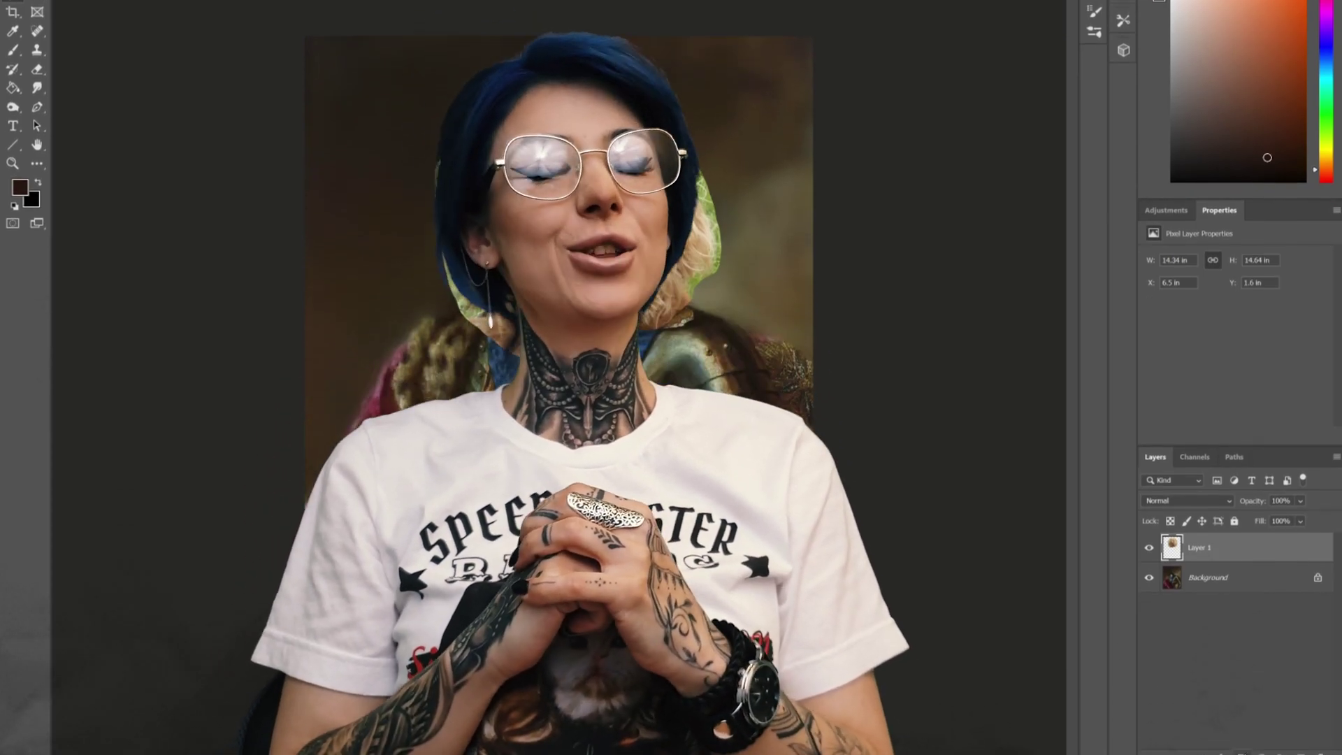
# - Add a layer mask to Layer 1, which holds the dog's head
pyautogui.click(1243, 678)
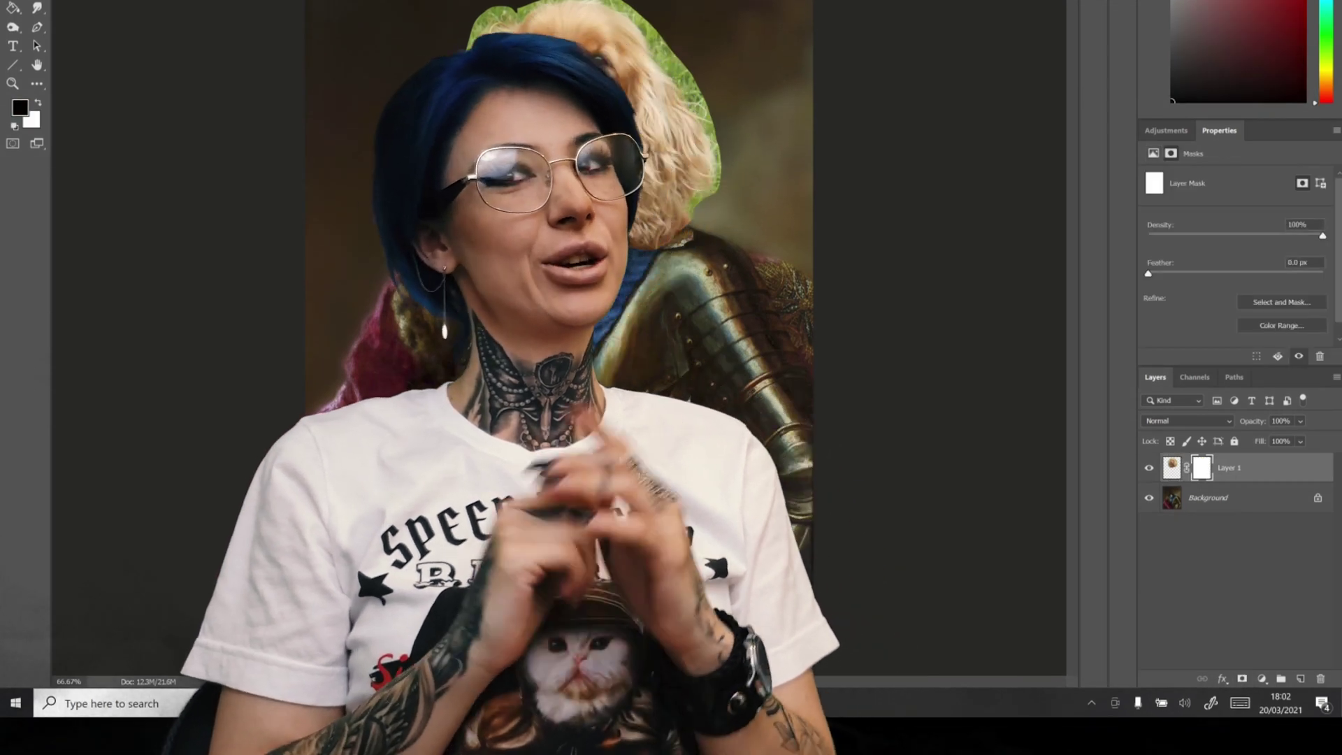
pyautogui.hotkey('ctrl', '1')
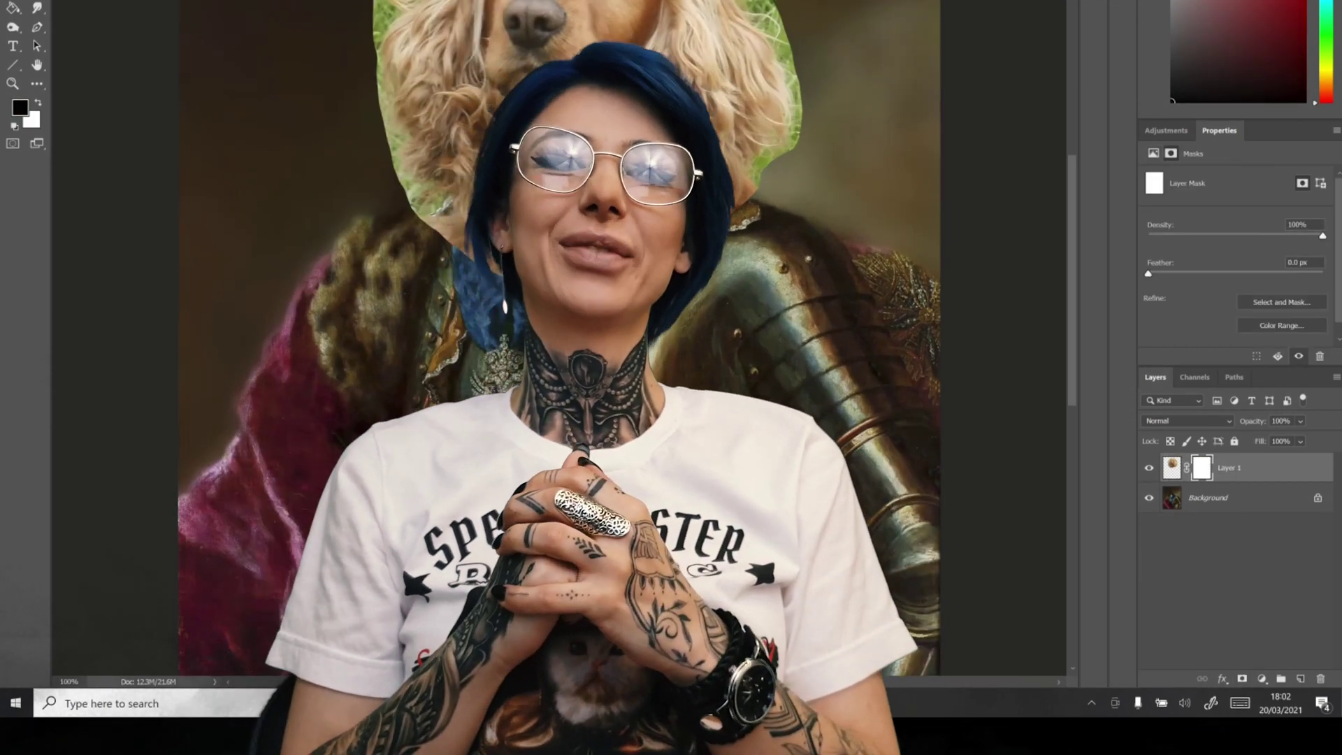
pyautogui.scroll(5, 559, 335)
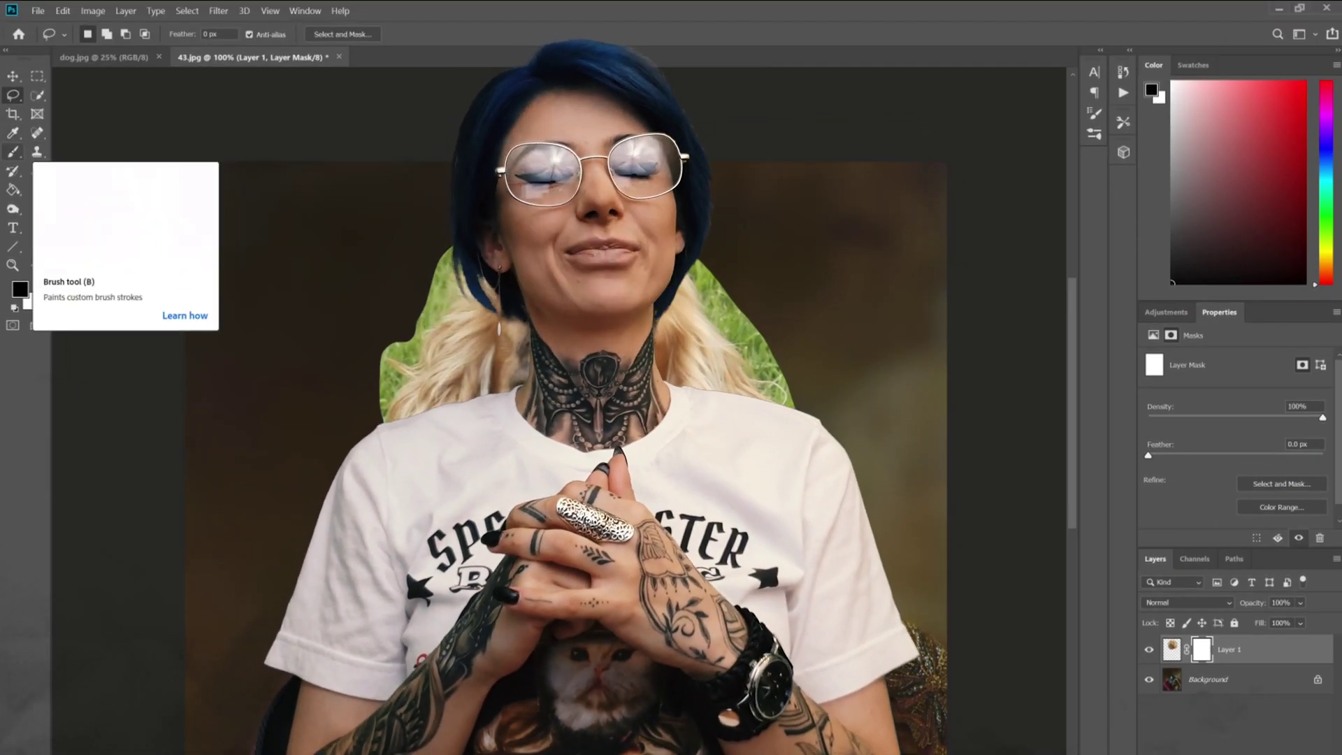
# - Activate the Brush tool with the Soft Round tip from the General Brushes set
pyautogui.click(13, 151)
pyautogui.click(104, 35)
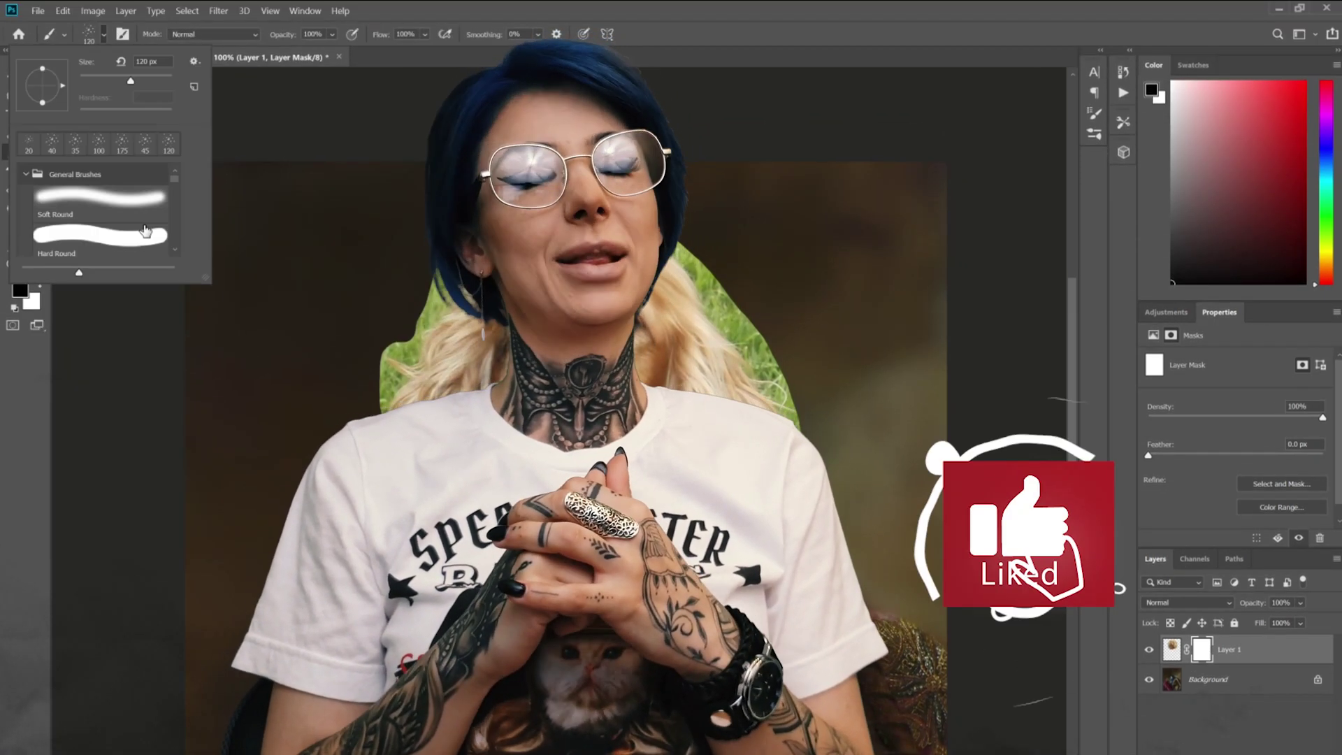
pyautogui.click(124, 203)
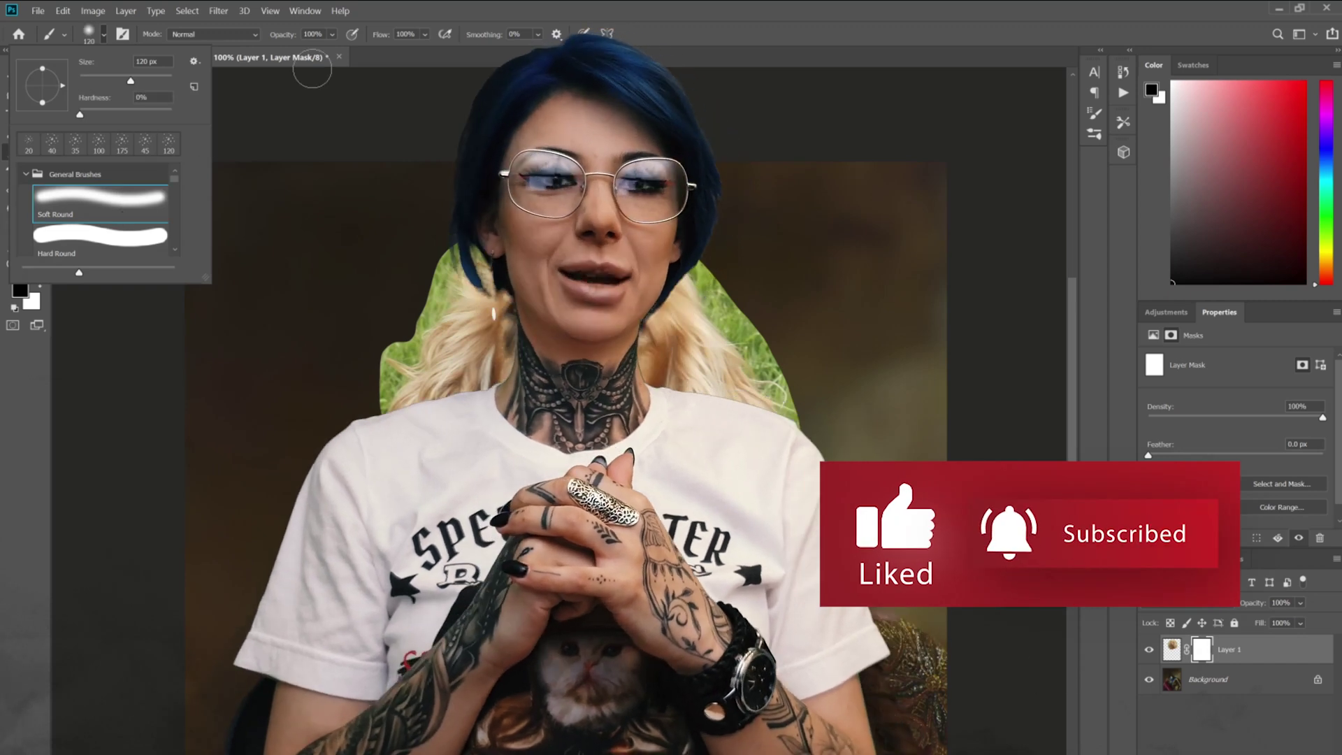
pyautogui.click(402, 7)
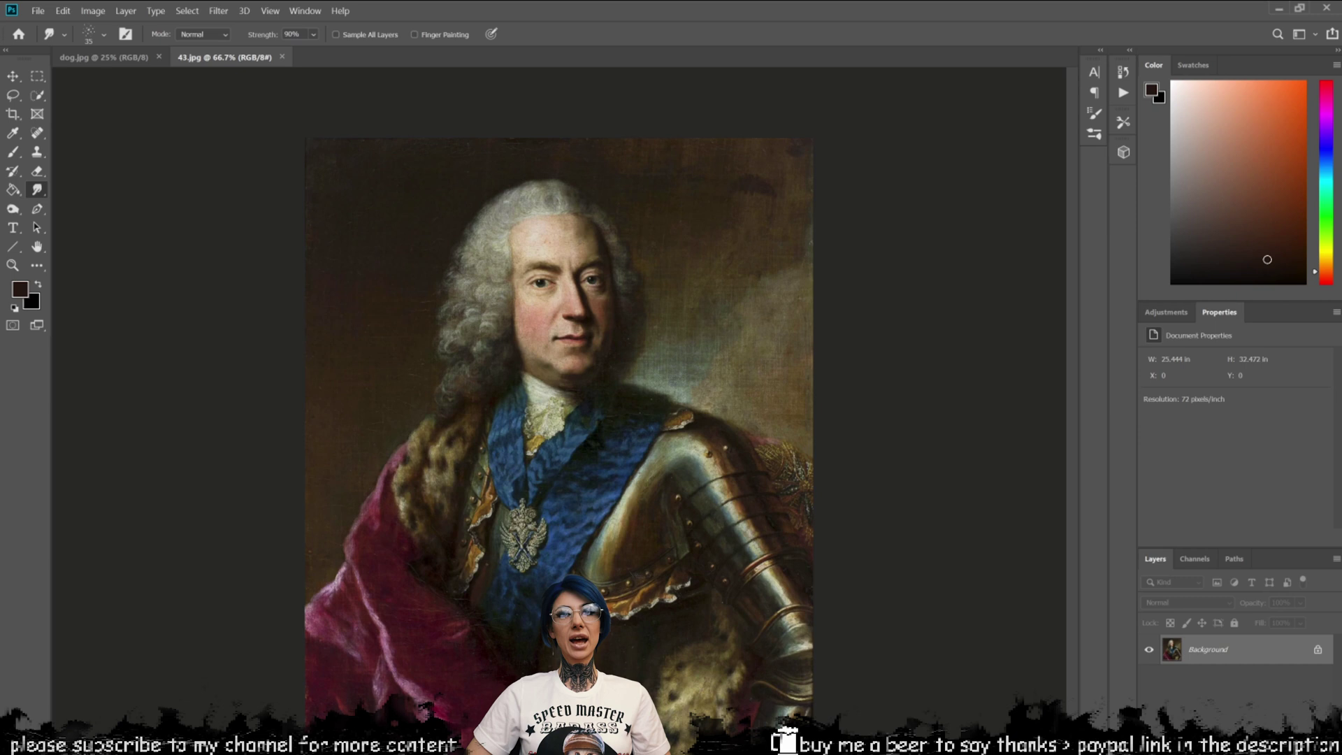
# - Lasso the man's head and wig in 43.jpg and replace them with a content-aware fill
pyautogui.click(12, 95)
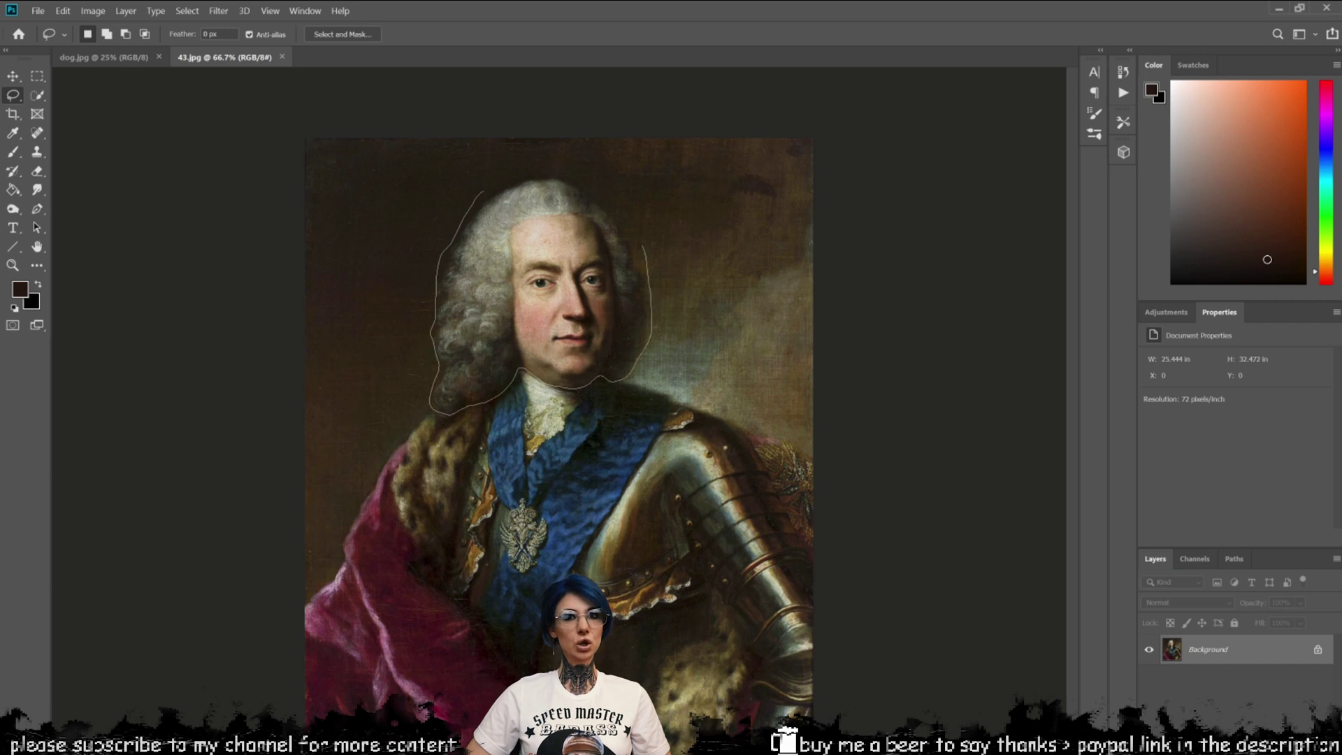
pyautogui.hotkey('shift', 'F5')
pyautogui.press('Return')
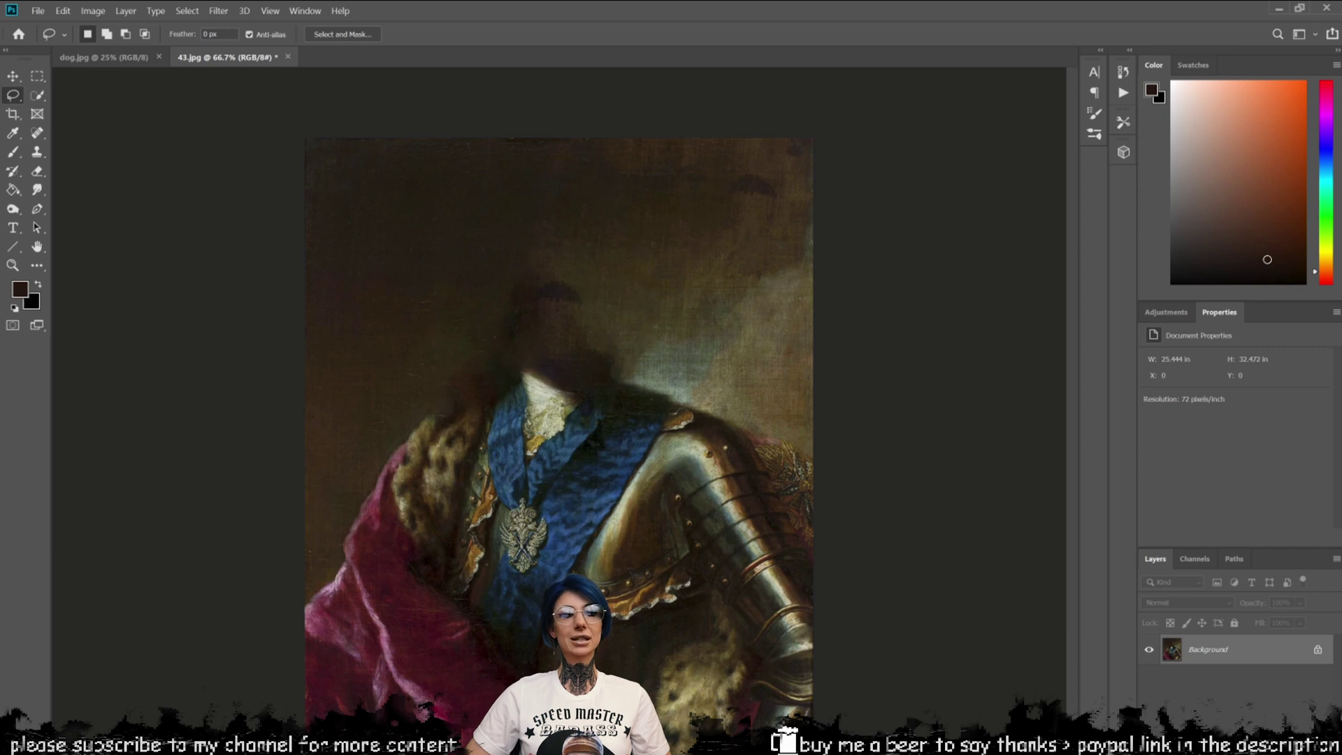
# - Select the headless figure's whole clothed body with Quick Selection, keeping the dark background out of the selection
pyautogui.press('w')
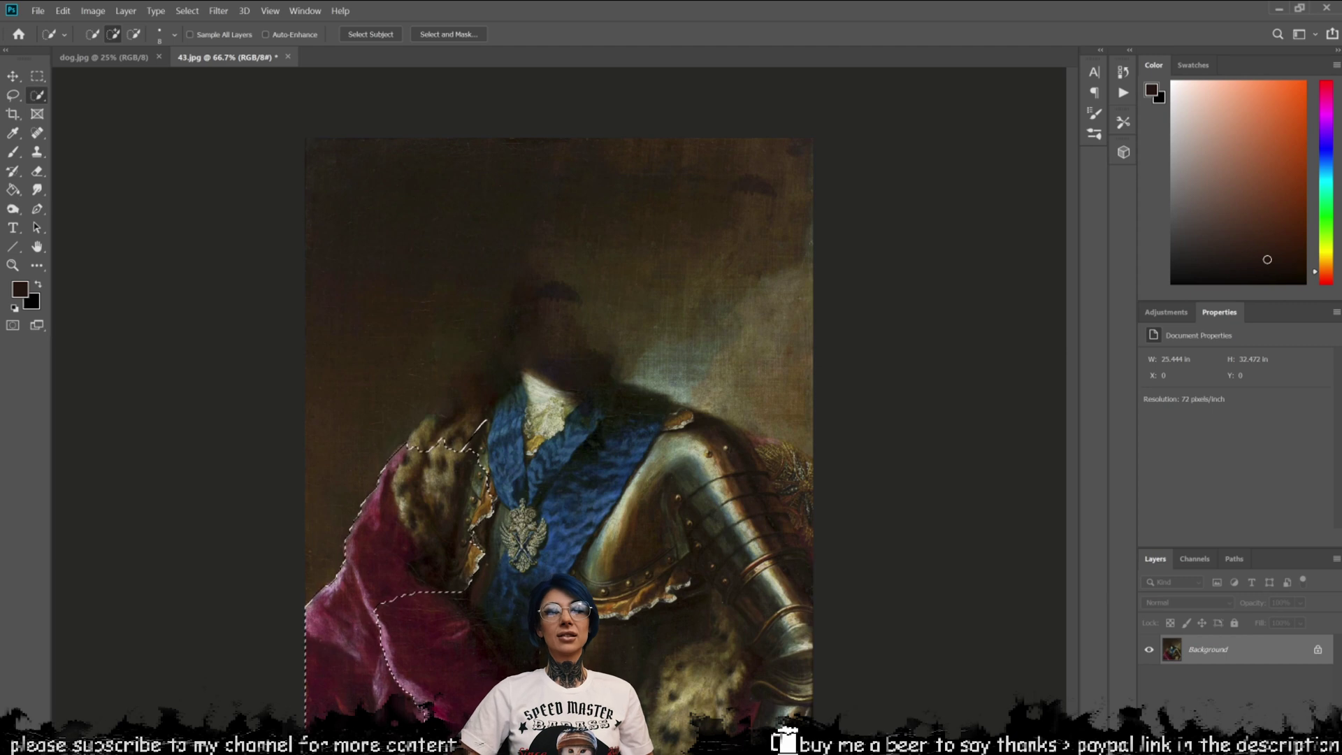
pyautogui.moveTo(629, 657)
pyautogui.mouseDown()
pyautogui.moveTo(664, 602)
pyautogui.moveTo(681, 496)
pyautogui.moveTo(713, 475)
pyautogui.moveTo(769, 482)
pyautogui.mouseUp()
pyautogui.moveTo(570, 521)
pyautogui.mouseDown()
pyautogui.moveTo(615, 437)
pyautogui.moveTo(539, 395)
pyautogui.mouseUp()
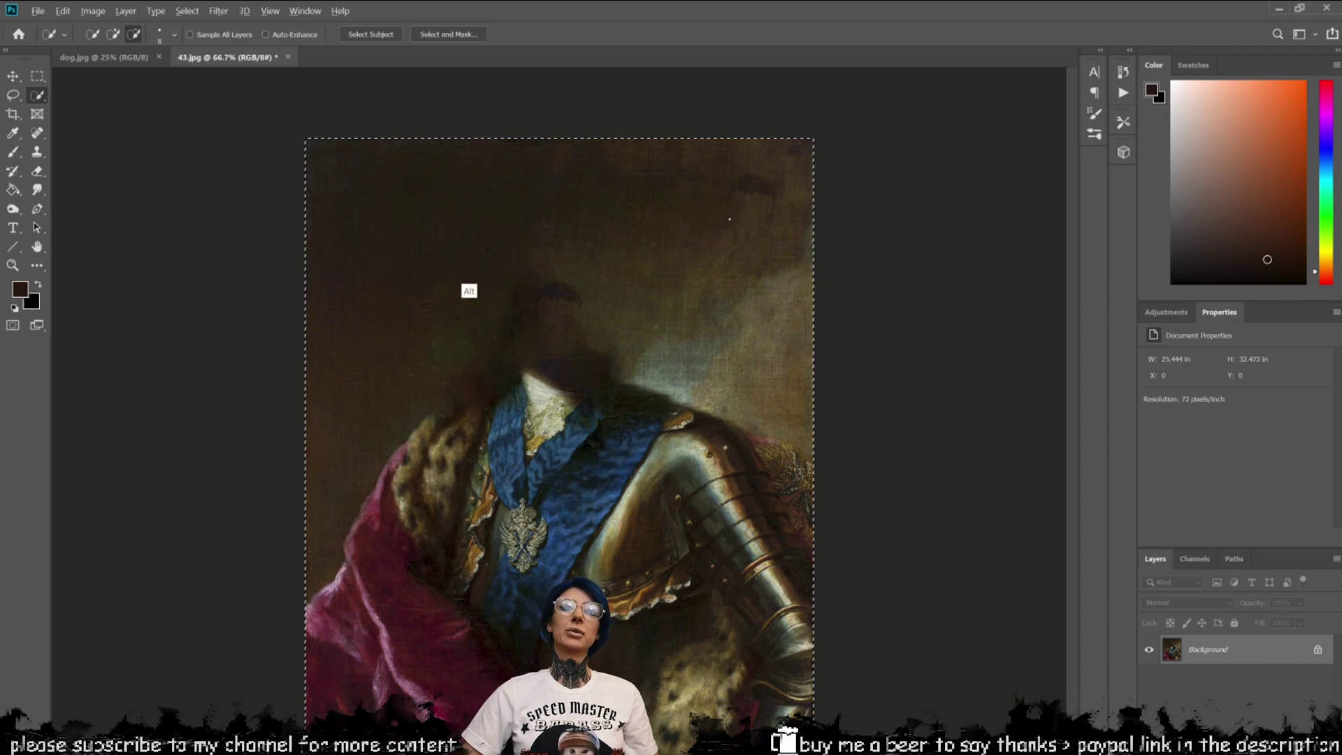
pyautogui.moveTo(393, 183)
pyautogui.mouseDown()
pyautogui.moveTo(422, 242)
pyautogui.moveTo(420, 294)
pyautogui.moveTo(349, 293)
pyautogui.mouseUp()
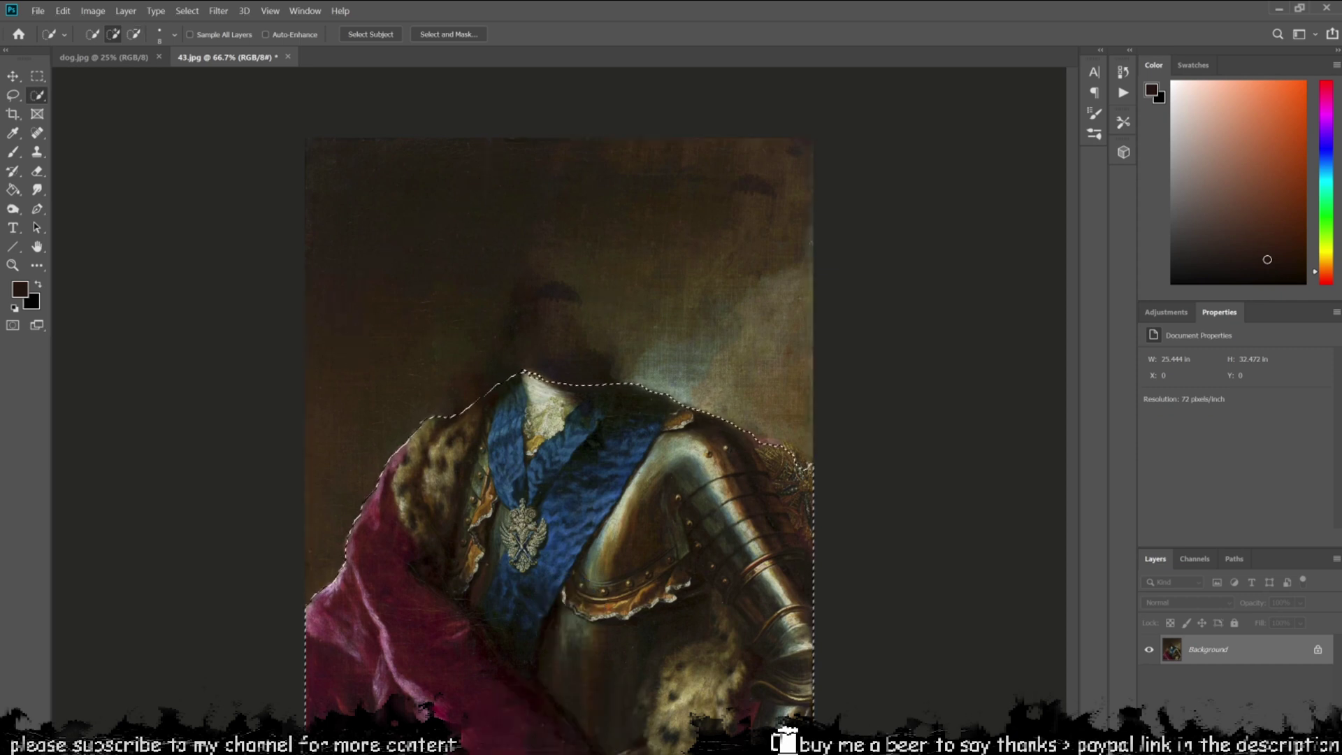
# - Check the selection along the shoulders and invert it so that the background behind the figure is selected
pyautogui.hotkey('ctrl', '+')
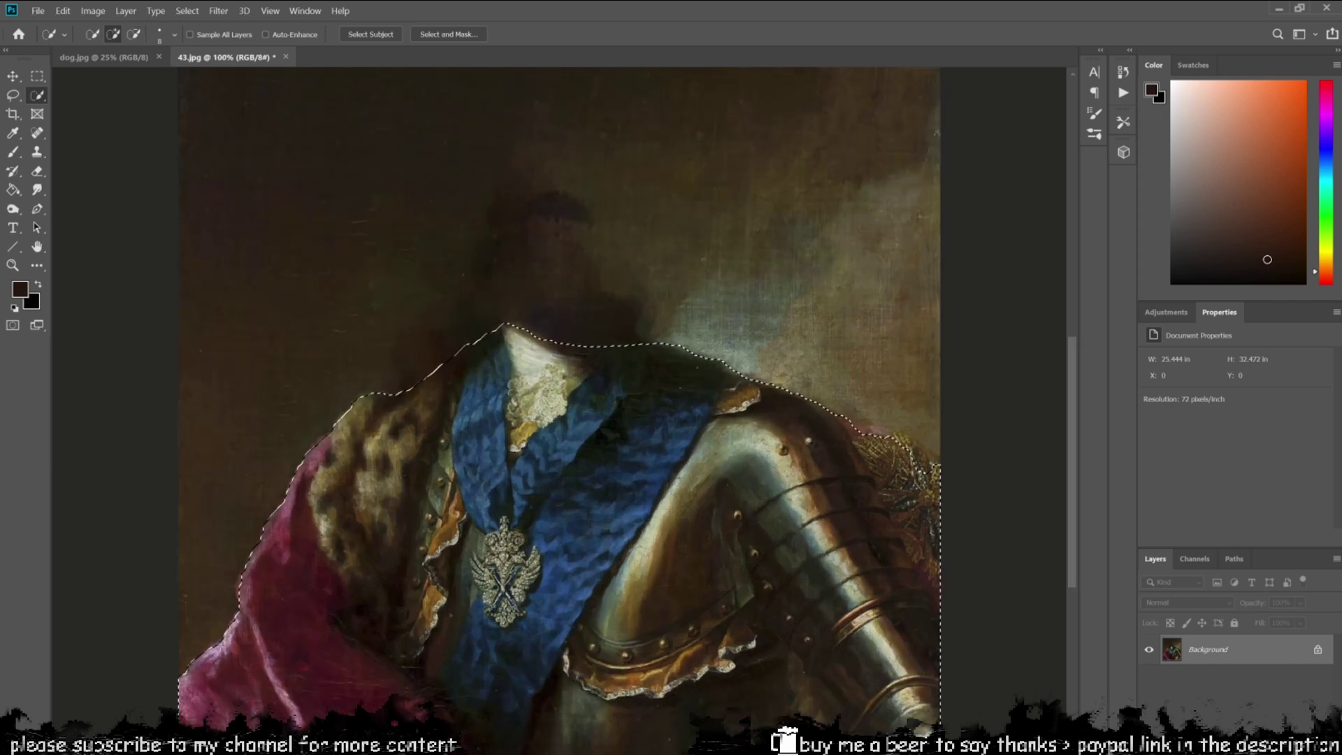
pyautogui.moveTo(503, 391); pyautogui.dragTo(623, 415)
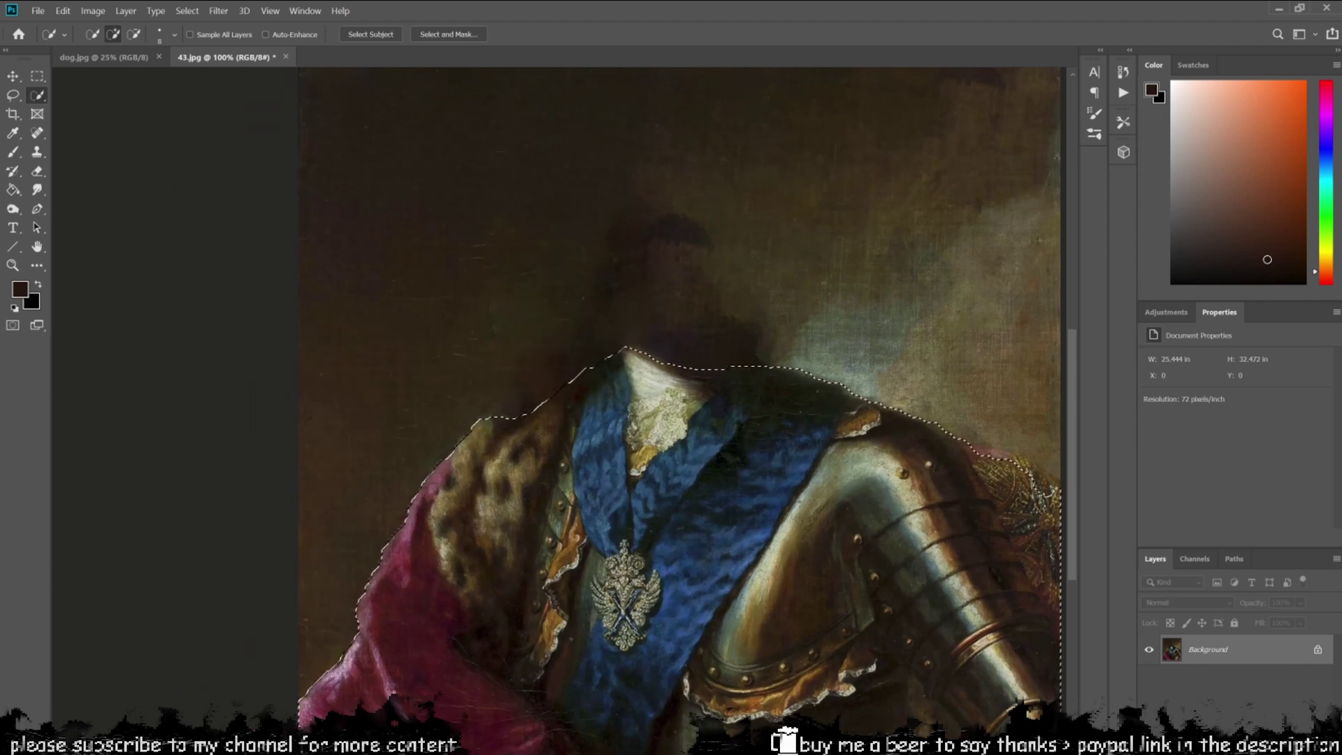
pyautogui.moveTo(899, 635); pyautogui.dragTo(595, 626)
pyautogui.moveTo(731, 468); pyautogui.dragTo(749, 478)
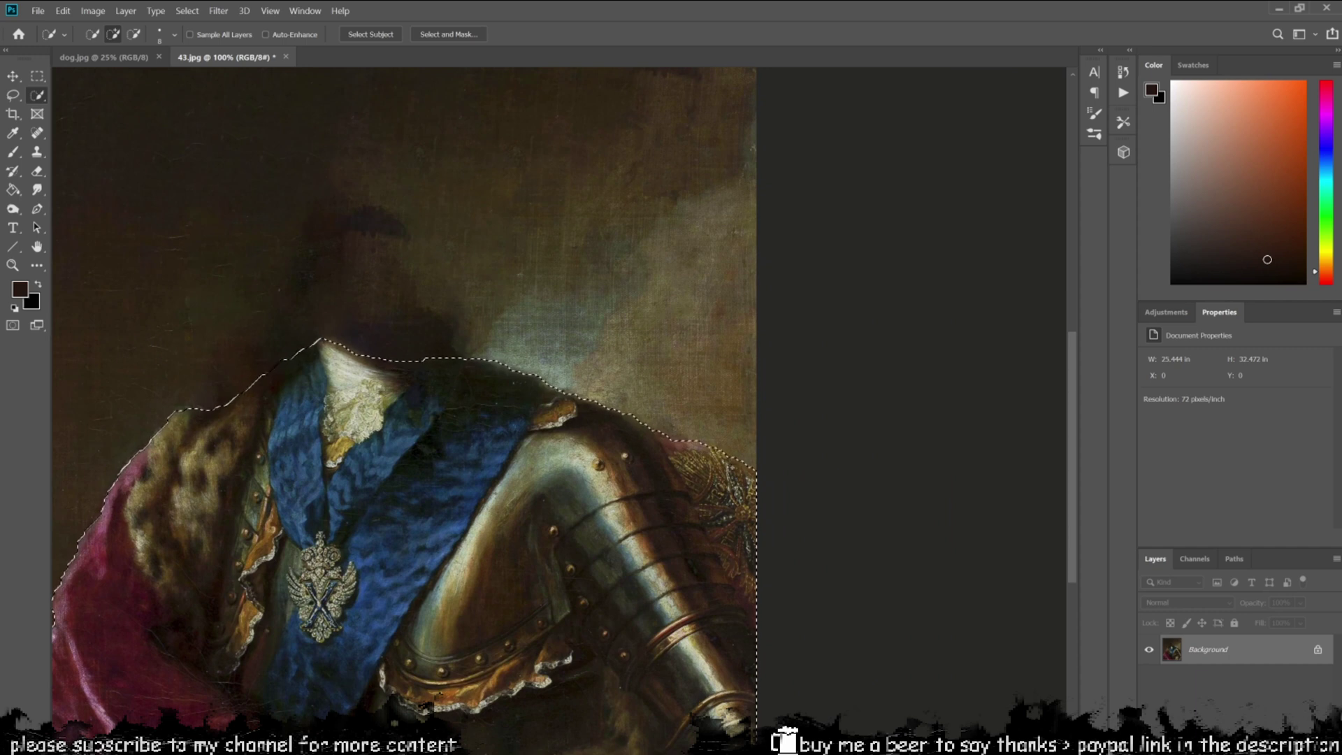
pyautogui.moveTo(503, 349); pyautogui.dragTo(744, 448)
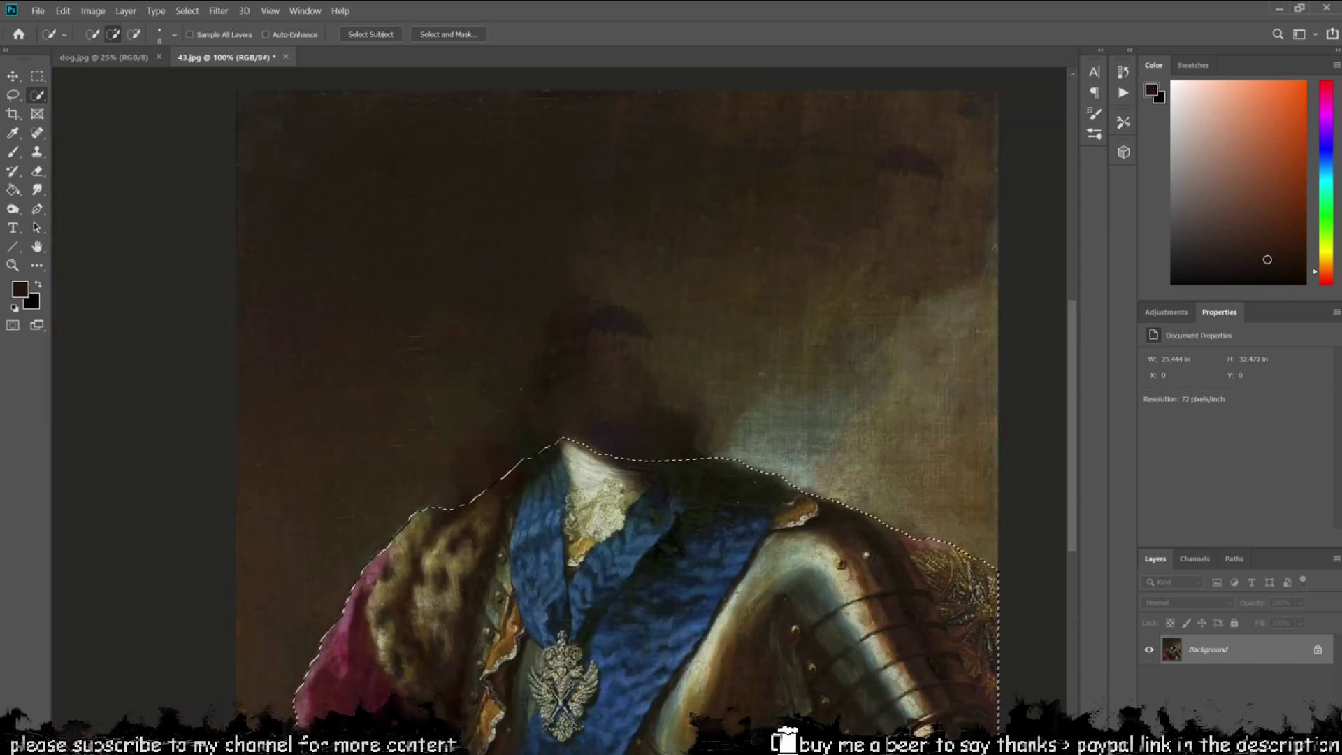
pyautogui.hotkey('ctrl', '-')
pyautogui.click(187, 11)
pyautogui.click(217, 66)
# - Open the Surface Blur filter for the selected background
pyautogui.click(218, 11)
pyautogui.moveTo(329, 161)
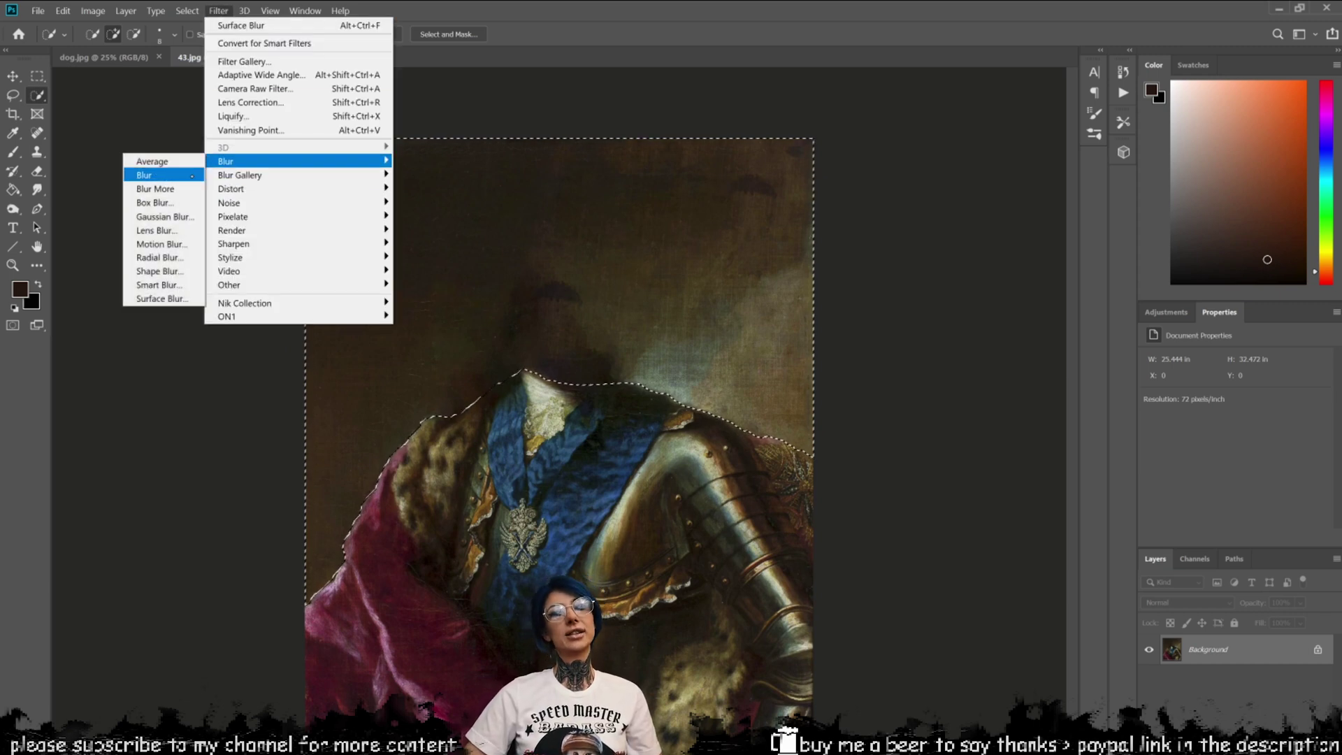
pyautogui.click(168, 299)
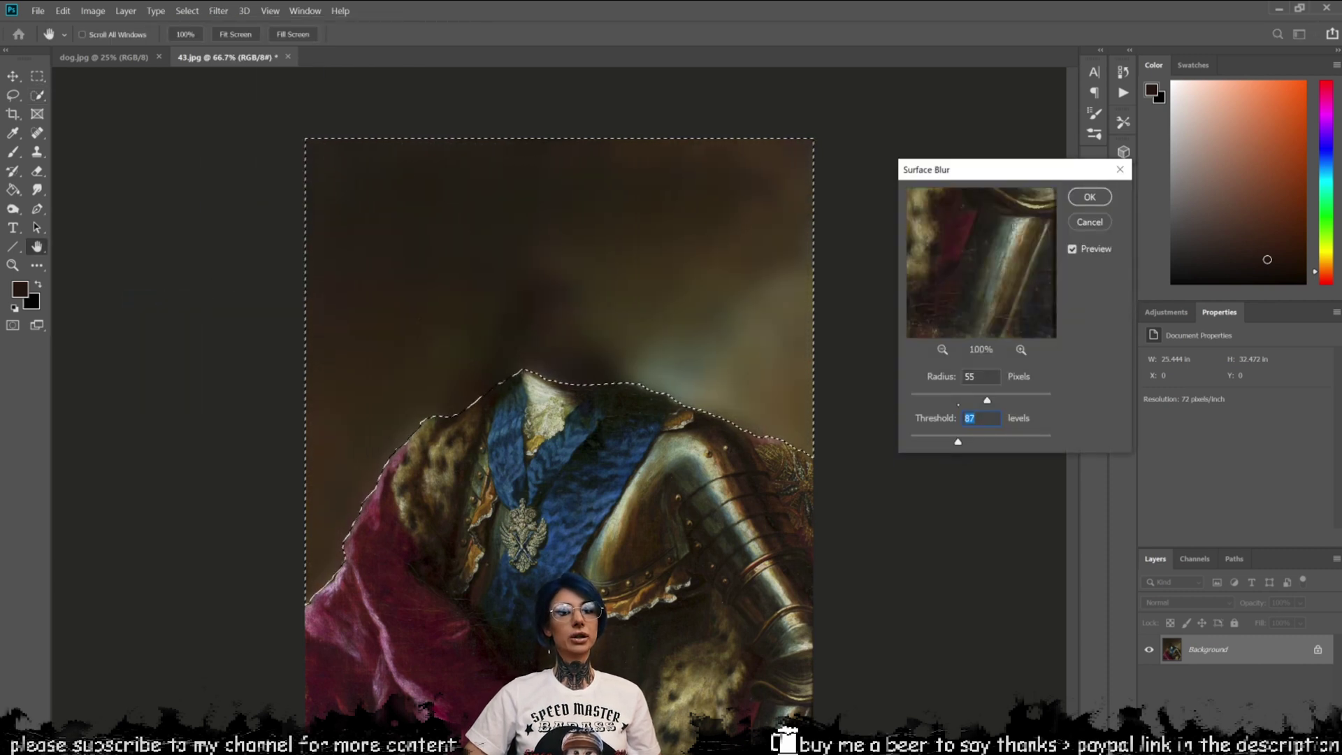
# - Try a Surface Blur threshold of 51 levels and a radius of 16 pixels on the background
pyautogui.hotkey('ctrl', '+')
pyautogui.hotkey('ctrl', '+')
pyautogui.moveTo(699, 315); pyautogui.dragTo(294, 578)
pyautogui.moveTo(958, 441); pyautogui.dragTo(947, 441)
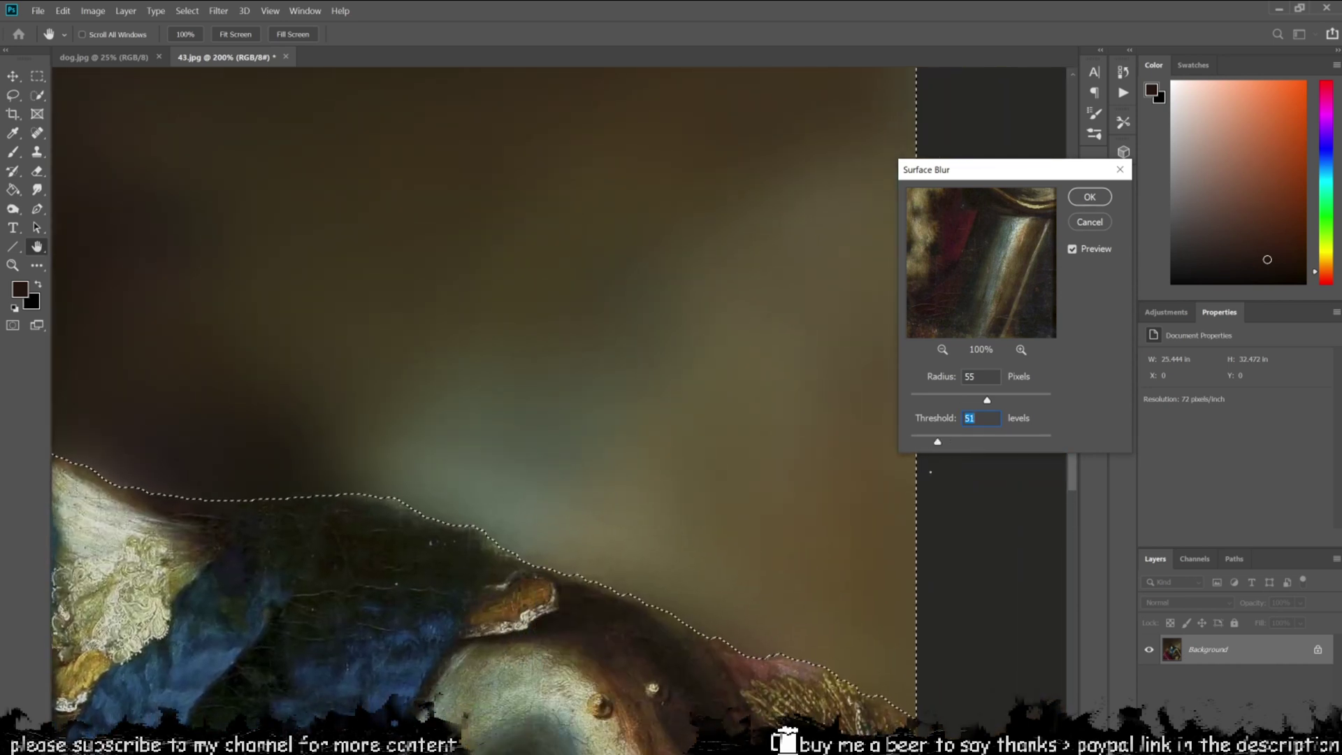
pyautogui.click(931, 399)
pyautogui.moveTo(574, 301); pyautogui.dragTo(678, 461)
pyautogui.moveTo(734, 671); pyautogui.dragTo(582, 559)
# - Try a Surface Blur threshold of 107 levels on the background
pyautogui.moveTo(937, 441); pyautogui.dragTo(910, 442)
pyautogui.hotkey('shift', 'Up')
pyautogui.hotkey('shift', 'Up')
pyautogui.hotkey('shift', 'Up')
pyautogui.hotkey('shift', 'Up')
pyautogui.hotkey('shift', 'Up')
pyautogui.hotkey('shift', 'Up')
pyautogui.hotkey('shift', 'Up')
pyautogui.hotkey('shift', 'Up')
pyautogui.hotkey('shift', 'Up')
pyautogui.hotkey('shift', 'Up')
pyautogui.press('Up')
pyautogui.press('Up')
pyautogui.press('Up')
pyautogui.press('Up')
pyautogui.press('Up')
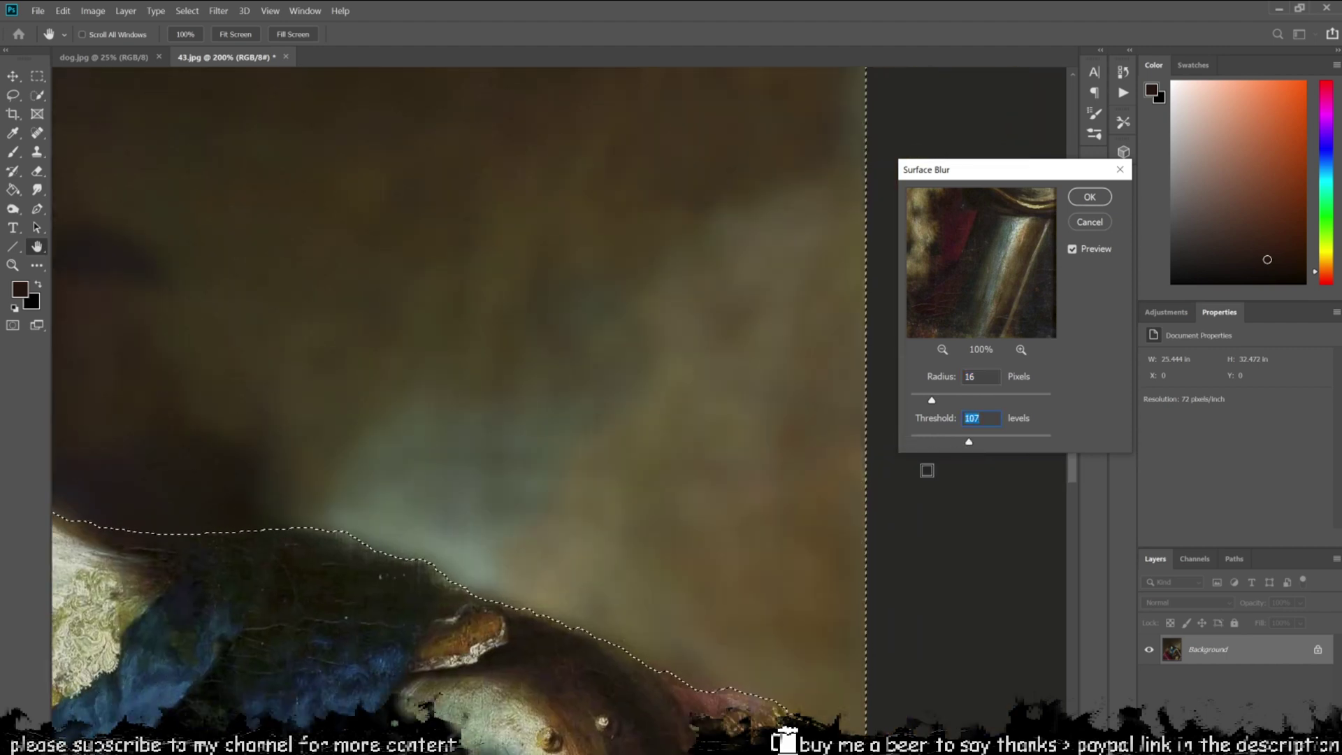
# - Set the Surface Blur radius to 37 pixels
pyautogui.hotkey('shift', 'Tab')
pyautogui.hotkey('shift', 'Up')
pyautogui.hotkey('shift', 'Up')
pyautogui.press('Up')
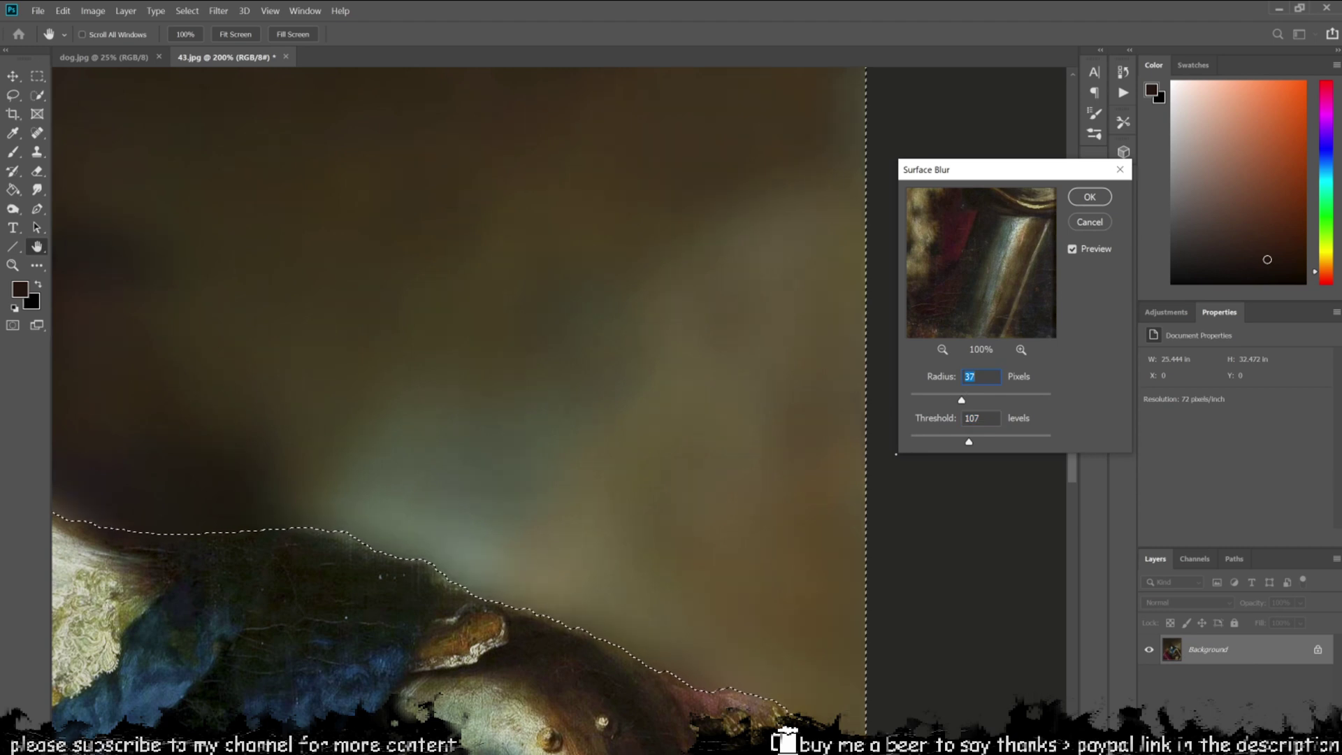
# - Inspect the blur around the collar and shoulders, set the threshold to 65 levels and apply the Surface Blur
pyautogui.moveTo(617, 308); pyautogui.dragTo(644, 629)
pyautogui.moveTo(307, 698); pyautogui.dragTo(758, 530)
pyautogui.moveTo(371, 699); pyautogui.dragTo(722, 375)
pyautogui.moveTo(838, 398); pyautogui.dragTo(423, 573)
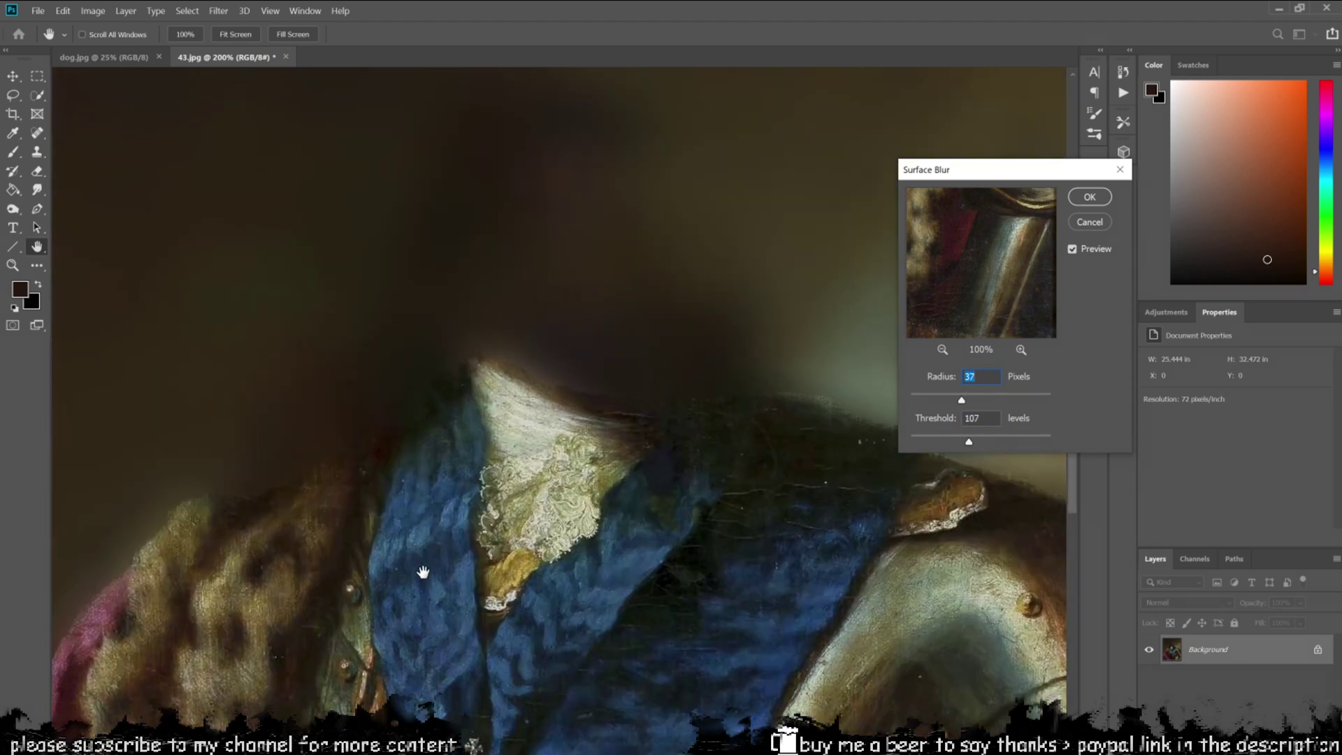
pyautogui.moveTo(969, 442); pyautogui.dragTo(952, 444)
pyautogui.hotkey('shift', 'Down')
pyautogui.press('Down')
pyautogui.press('Down')
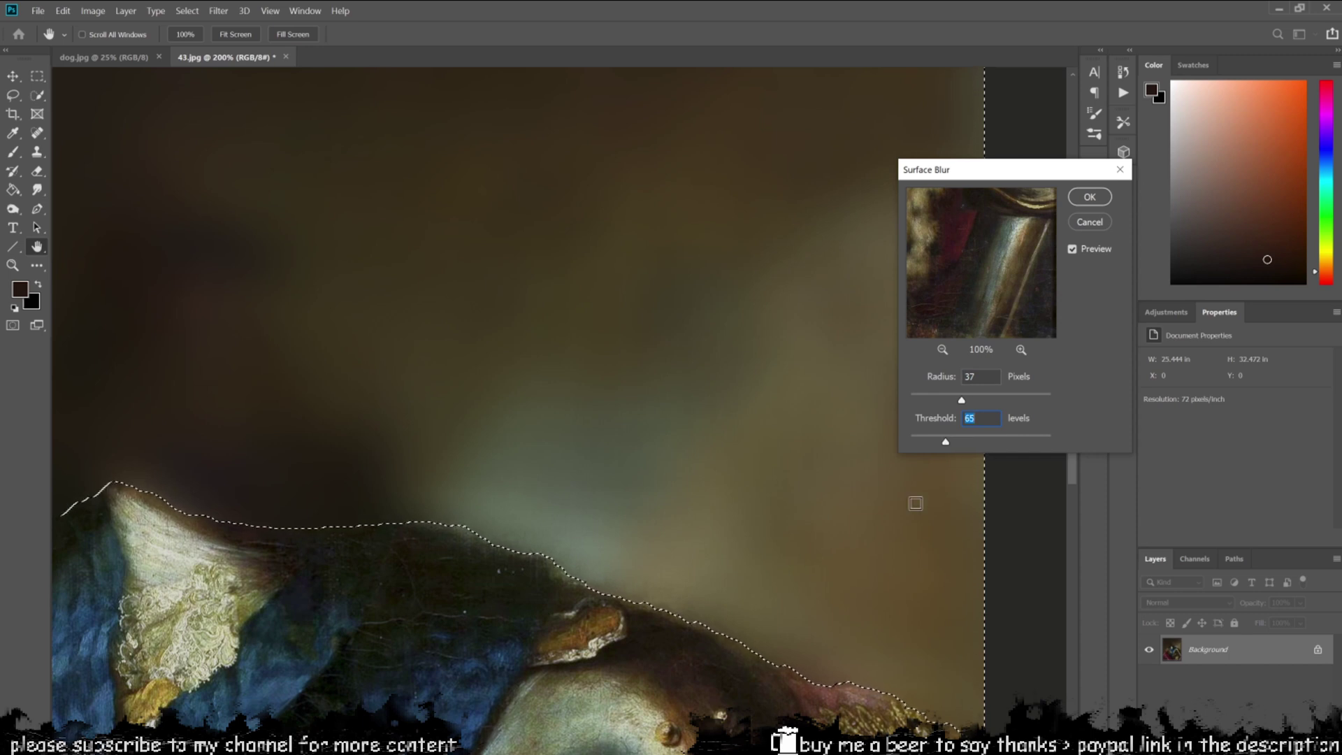
pyautogui.click(1090, 197)
# - Deselect the blurred background and check its transition to the figure
pyautogui.hotkey('ctrl', 'd')
pyautogui.scroll(-3, 727, 315)
pyautogui.hotkey('ctrl', 'shift', 'd')
pyautogui.hotkey('ctrl', 'd')
pyautogui.scroll(3, 642, 438)
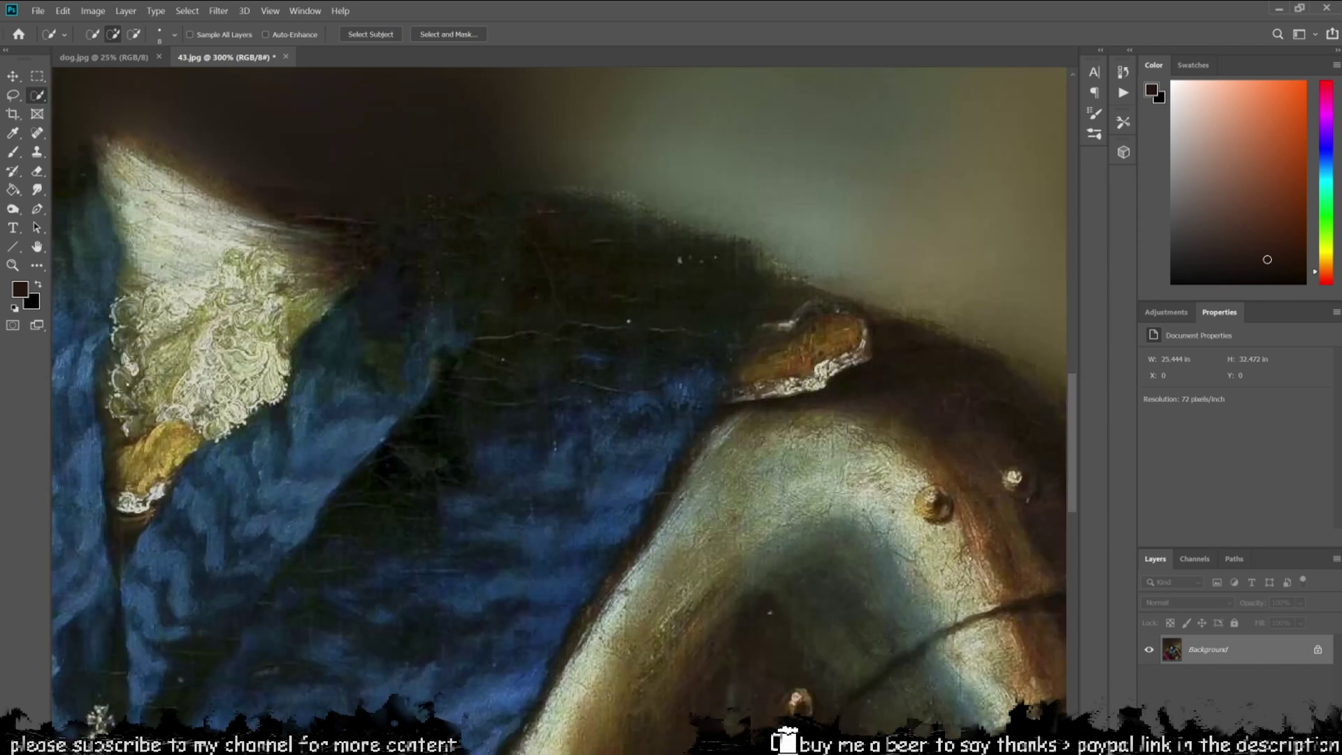
# - Activate the Smudge tool with the Mix color(94-99 F) brush tip
pyautogui.moveTo(641, 439); pyautogui.dragTo(430, 562)
pyautogui.click(37, 190)
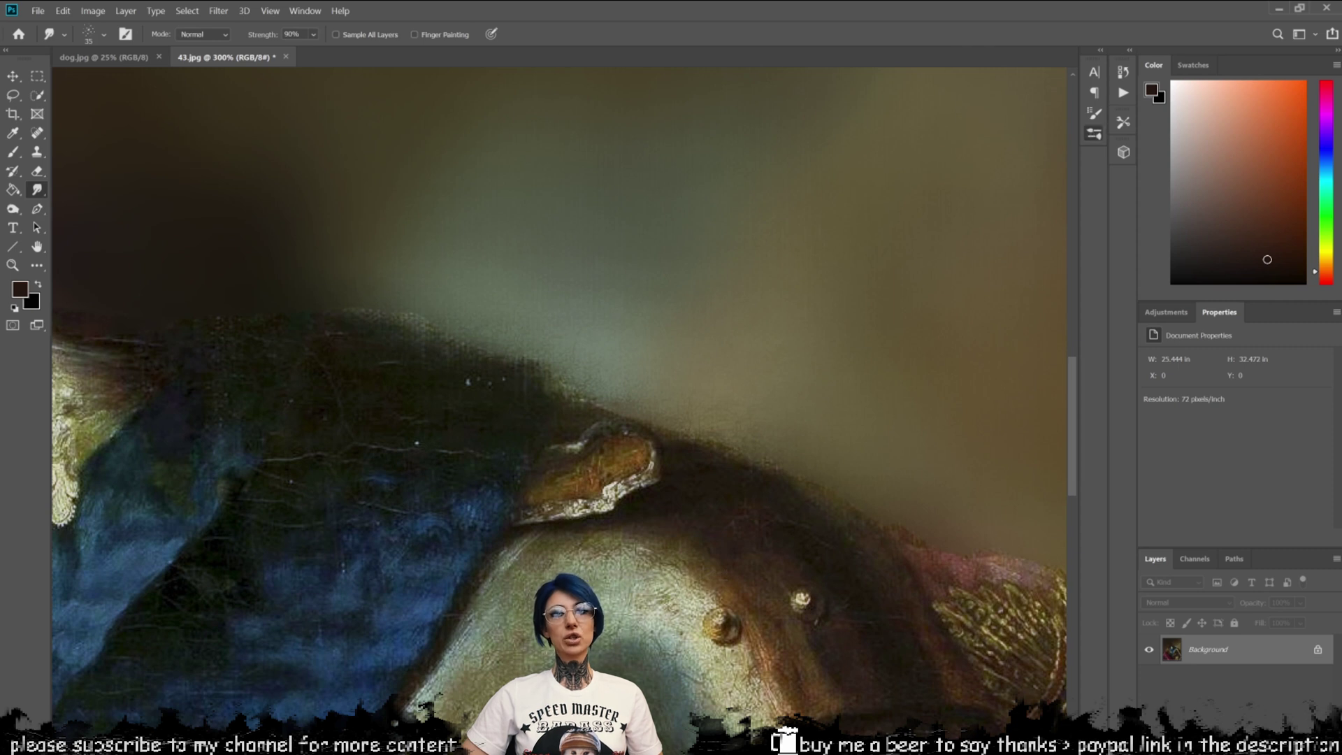
pyautogui.click(1094, 133)
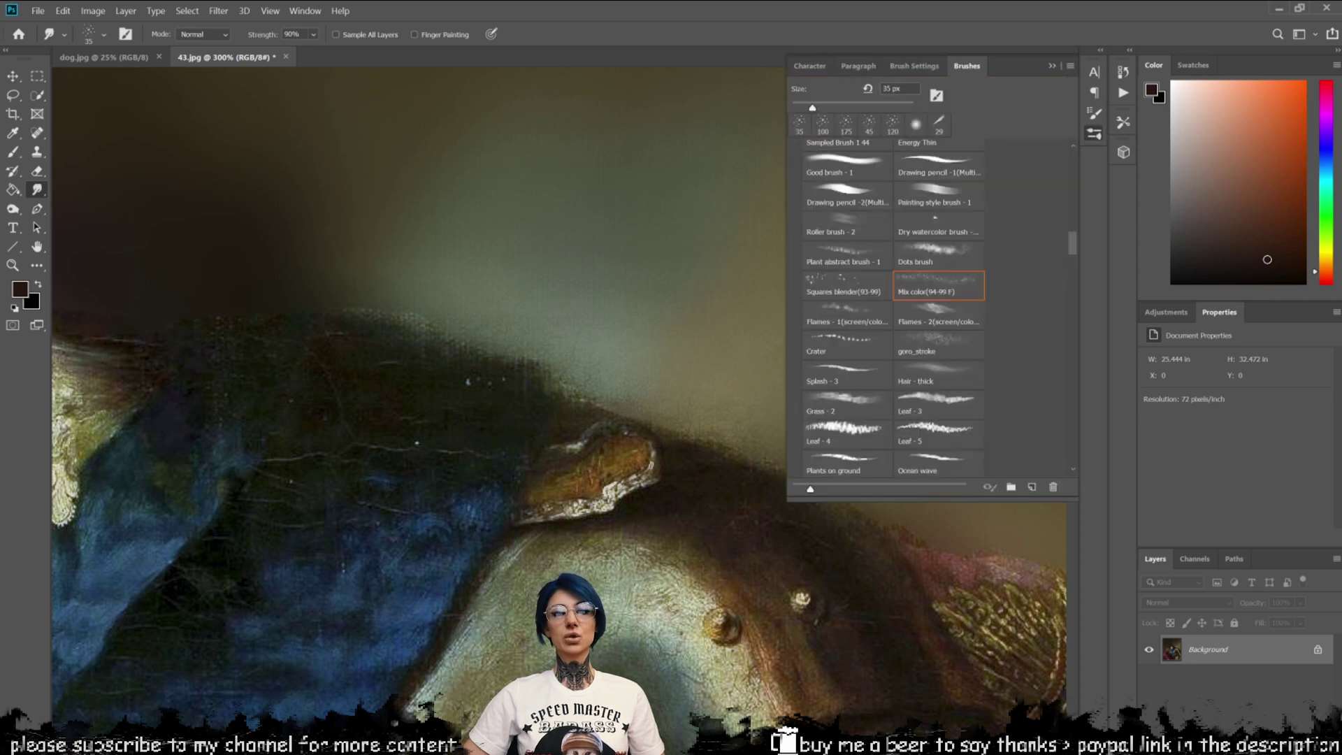
pyautogui.click(954, 292)
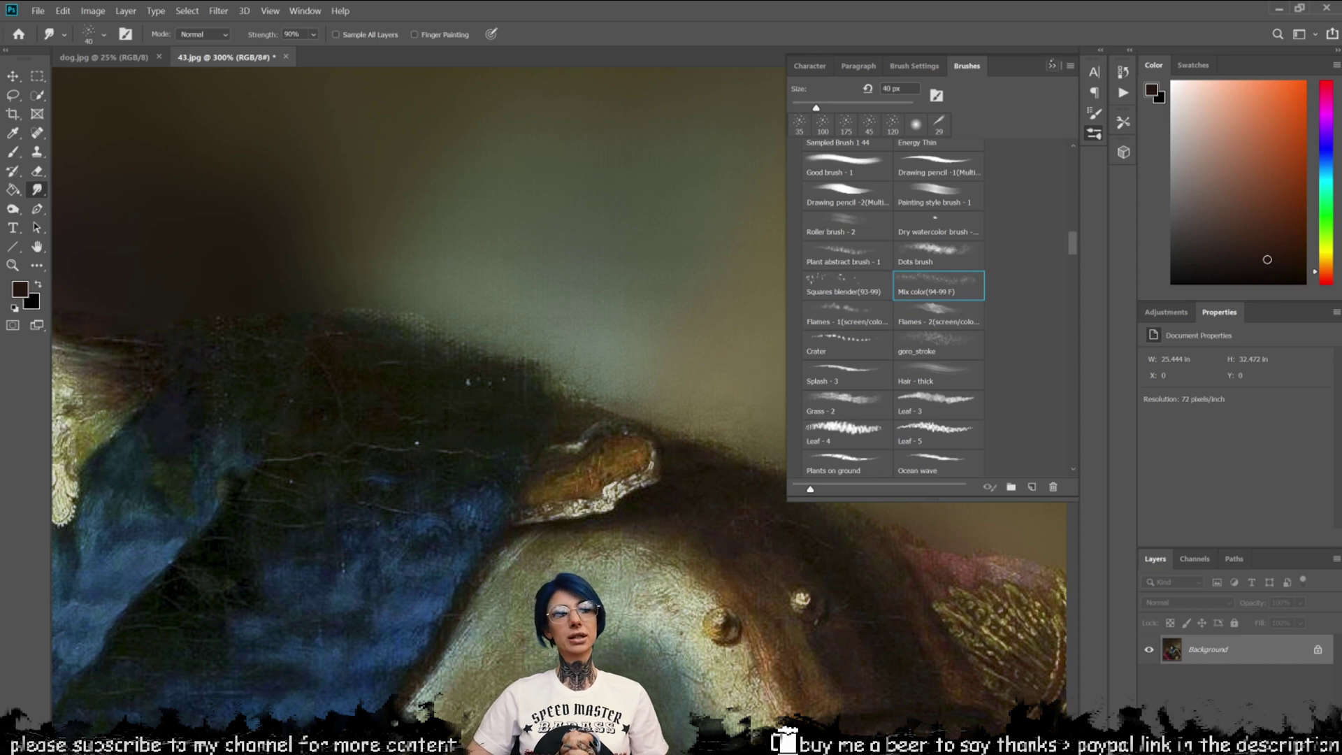
pyautogui.click(1051, 65)
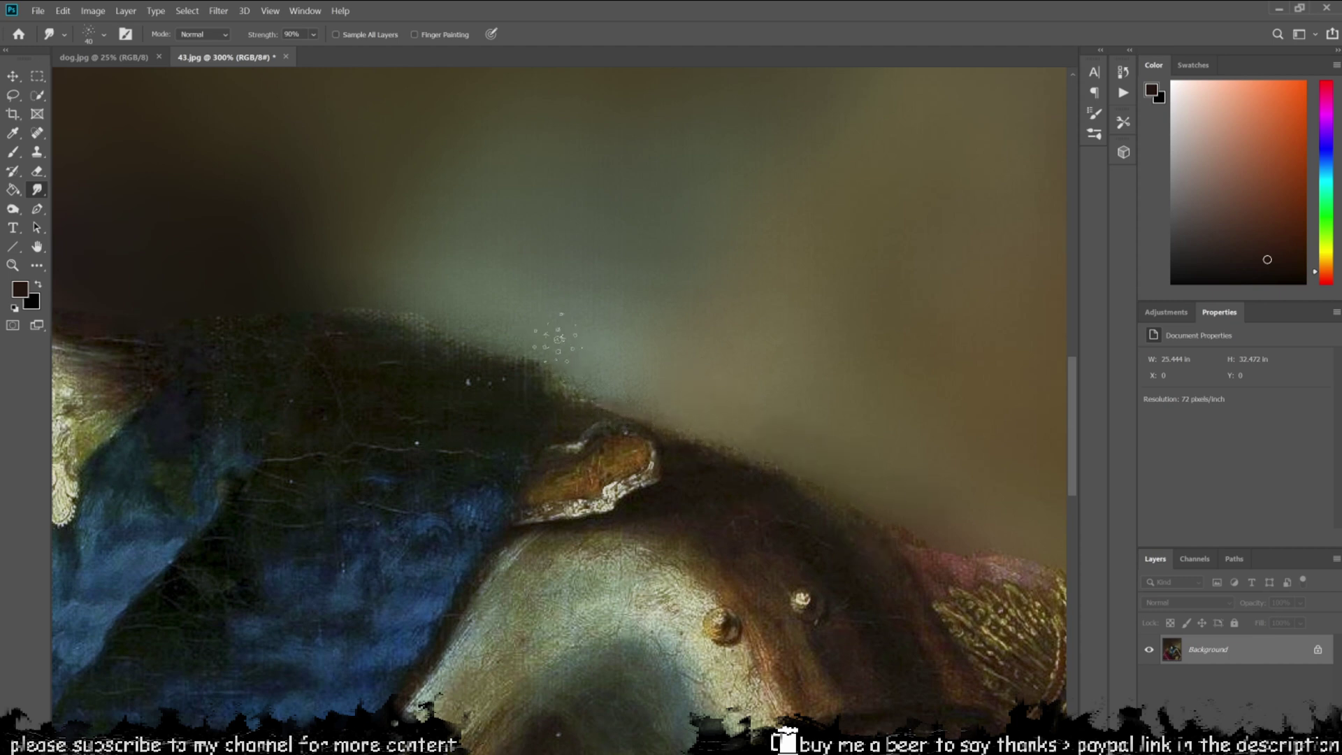
# - Smudge the upper edge of the armoured shoulder, from the collar to the gold epaulette, into the background with a 20 px brush
pyautogui.moveTo(337, 397); pyautogui.dragTo(705, 519)
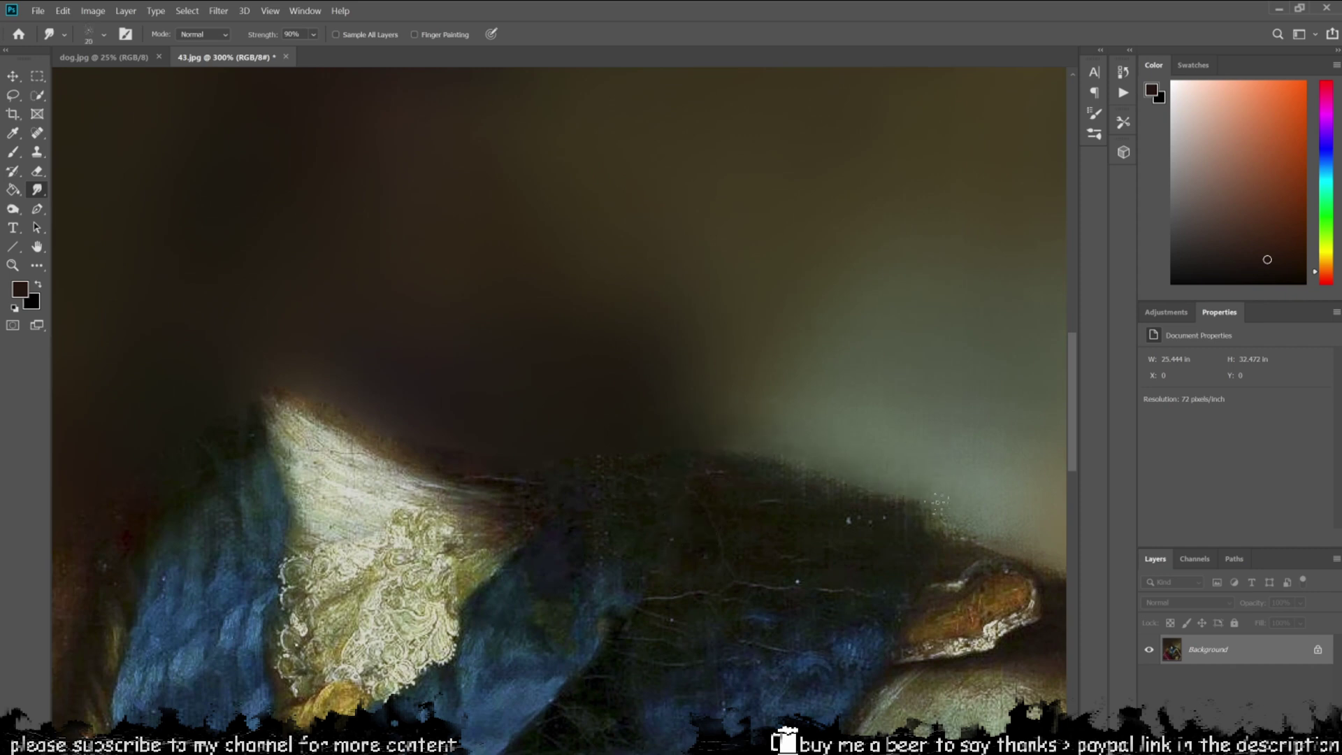
pyautogui.moveTo(936, 580); pyautogui.dragTo(694, 504)
pyautogui.moveTo(880, 577); pyautogui.dragTo(629, 485)
pyautogui.moveTo(928, 605); pyautogui.dragTo(749, 543)
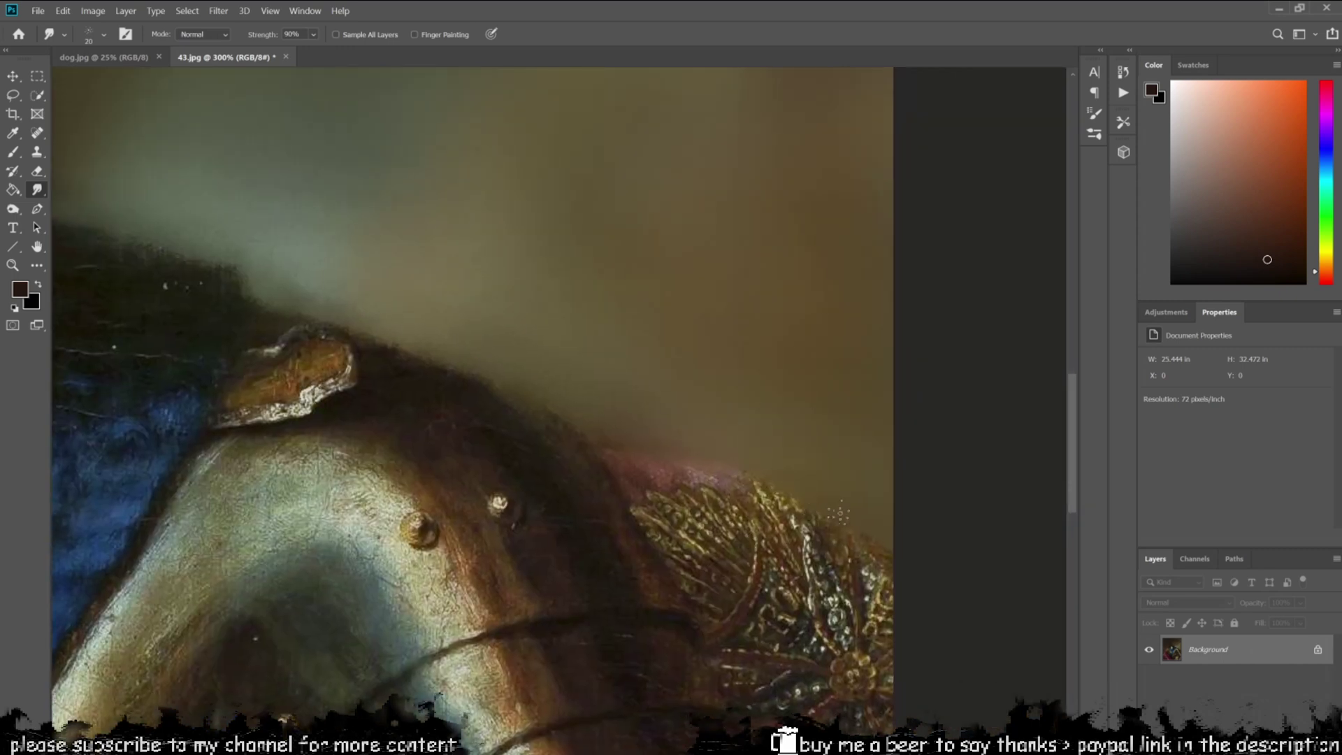
# - Smudge the outer edges of the spotted fur and the magenta cloak into the background
pyautogui.moveTo(202, 489); pyautogui.dragTo(905, 505)
pyautogui.moveTo(245, 405); pyautogui.dragTo(880, 558)
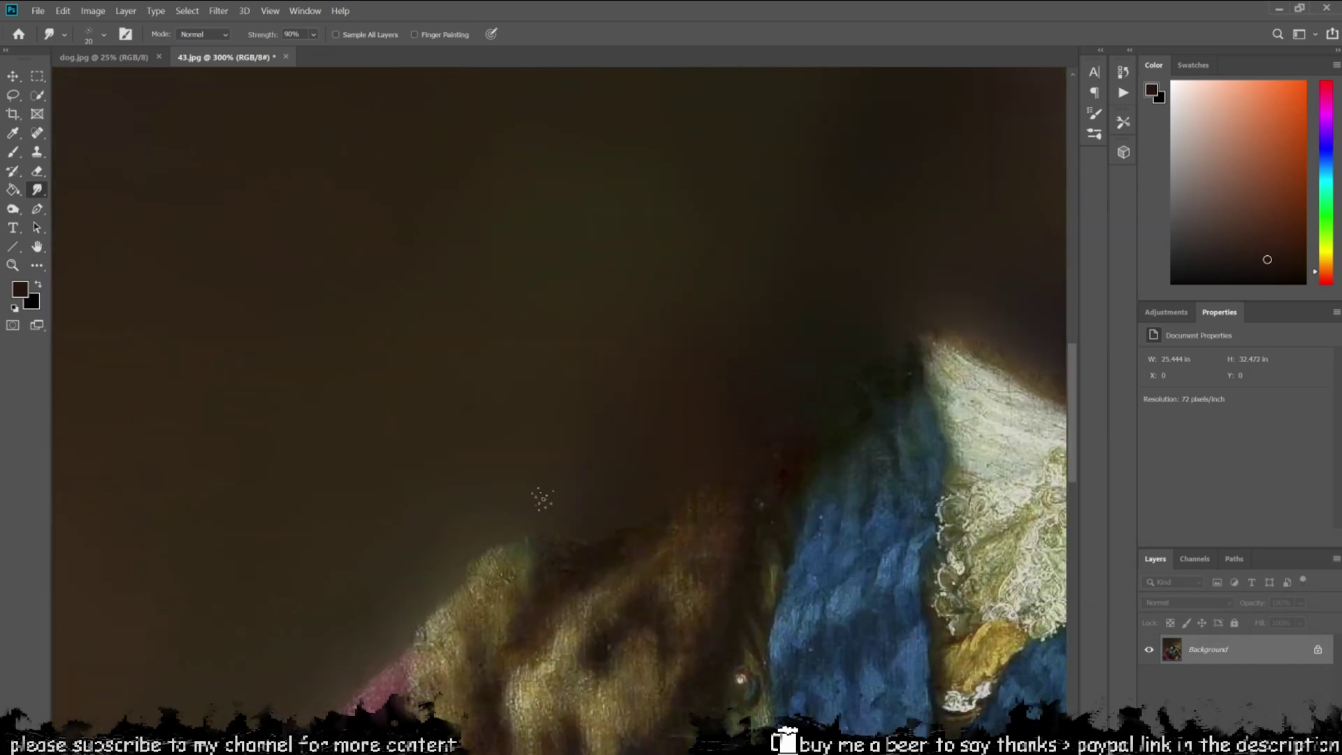
pyautogui.moveTo(378, 664); pyautogui.dragTo(715, 464)
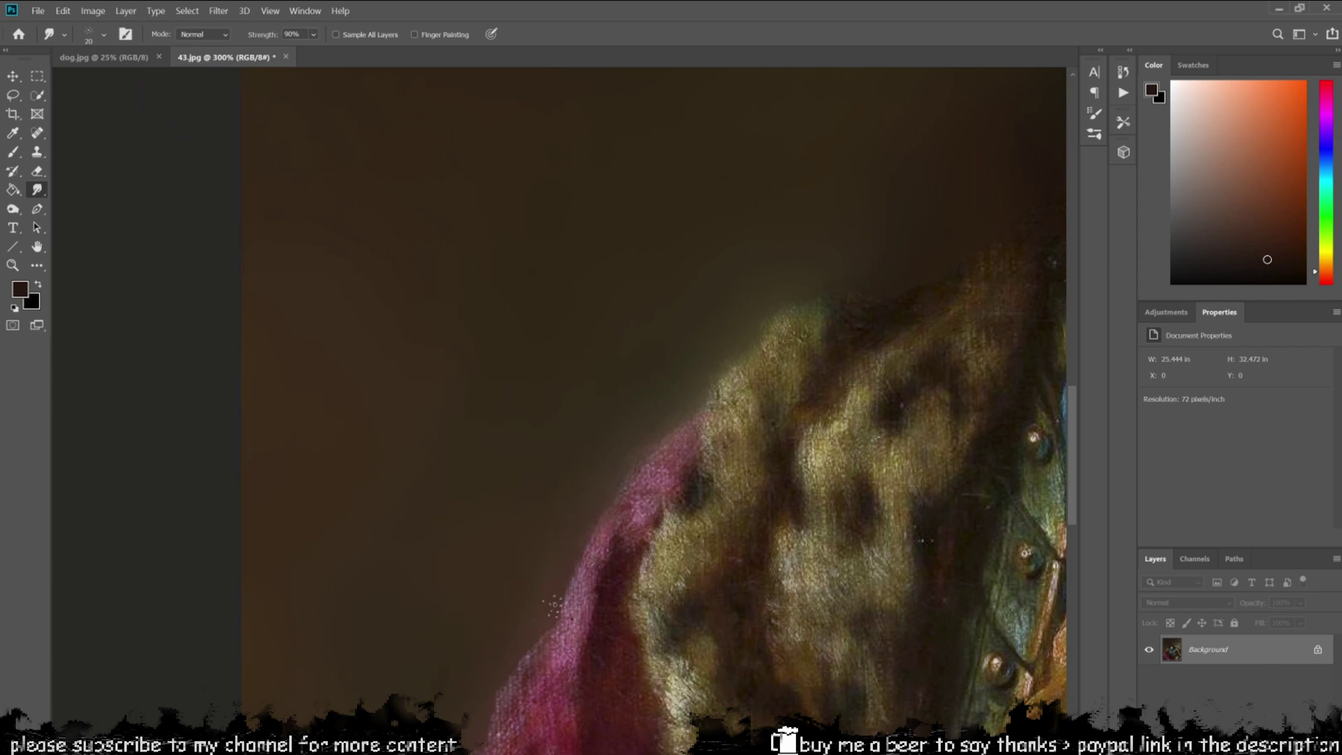
pyautogui.moveTo(740, 601); pyautogui.dragTo(898, 328)
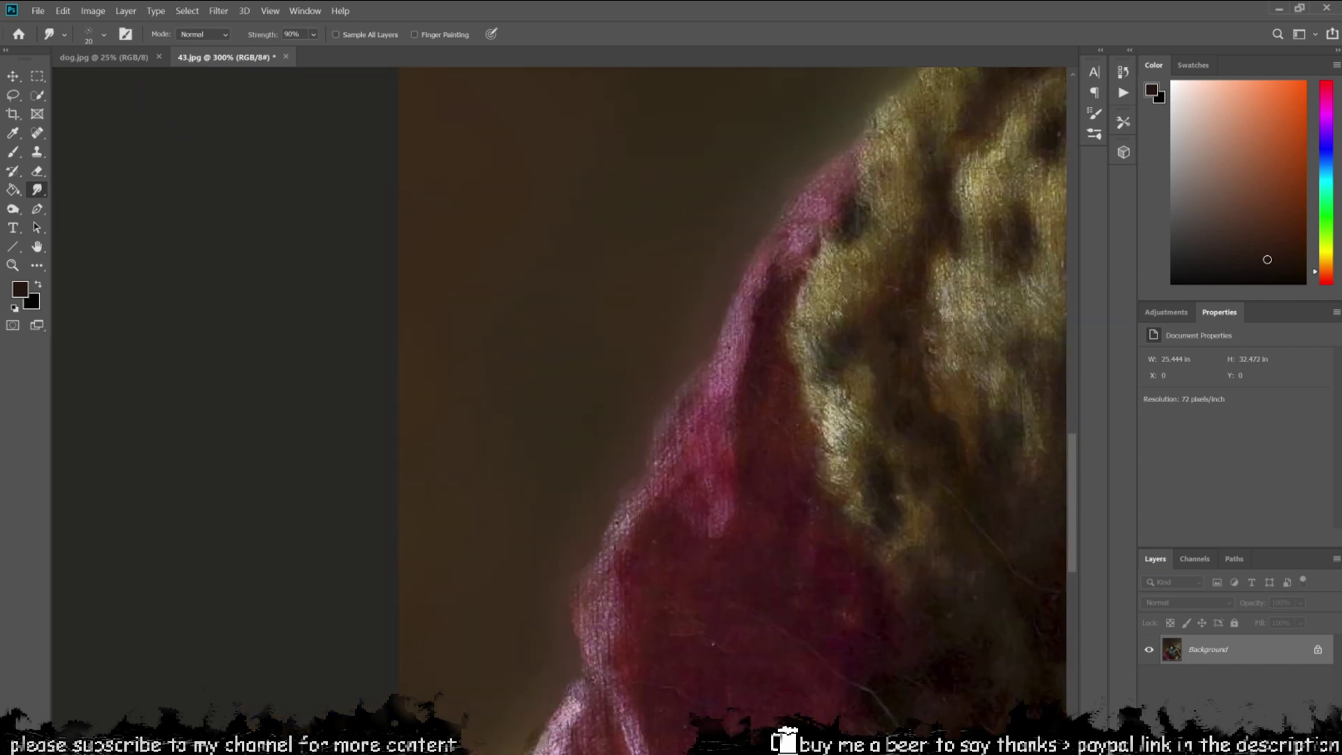
pyautogui.scroll(-4, 610, 447)
pyautogui.hscroll(-2, 610, 447)
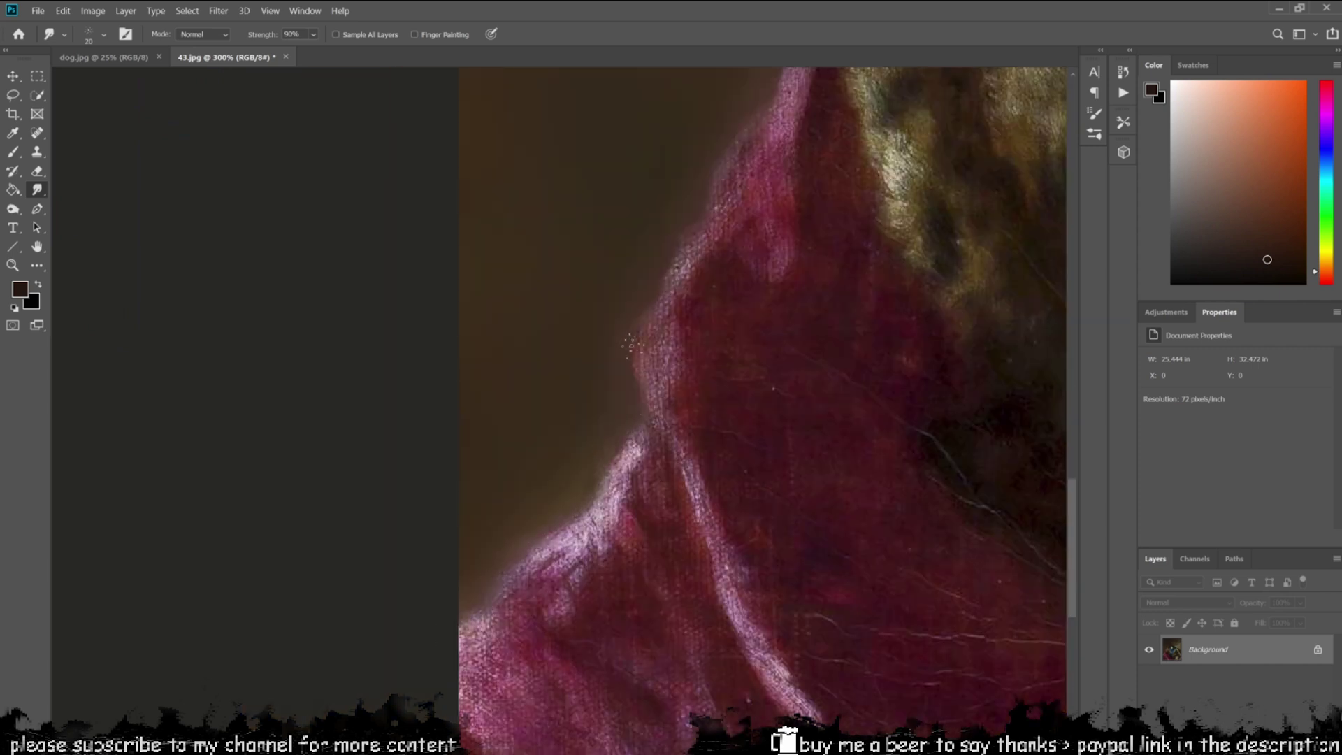
# - Smudge the lower folds of the magenta cloak and the upper edge of the spotted fur into the dark background
pyautogui.moveTo(667, 455); pyautogui.dragTo(441, 584)
pyautogui.moveTo(609, 302); pyautogui.dragTo(492, 519)
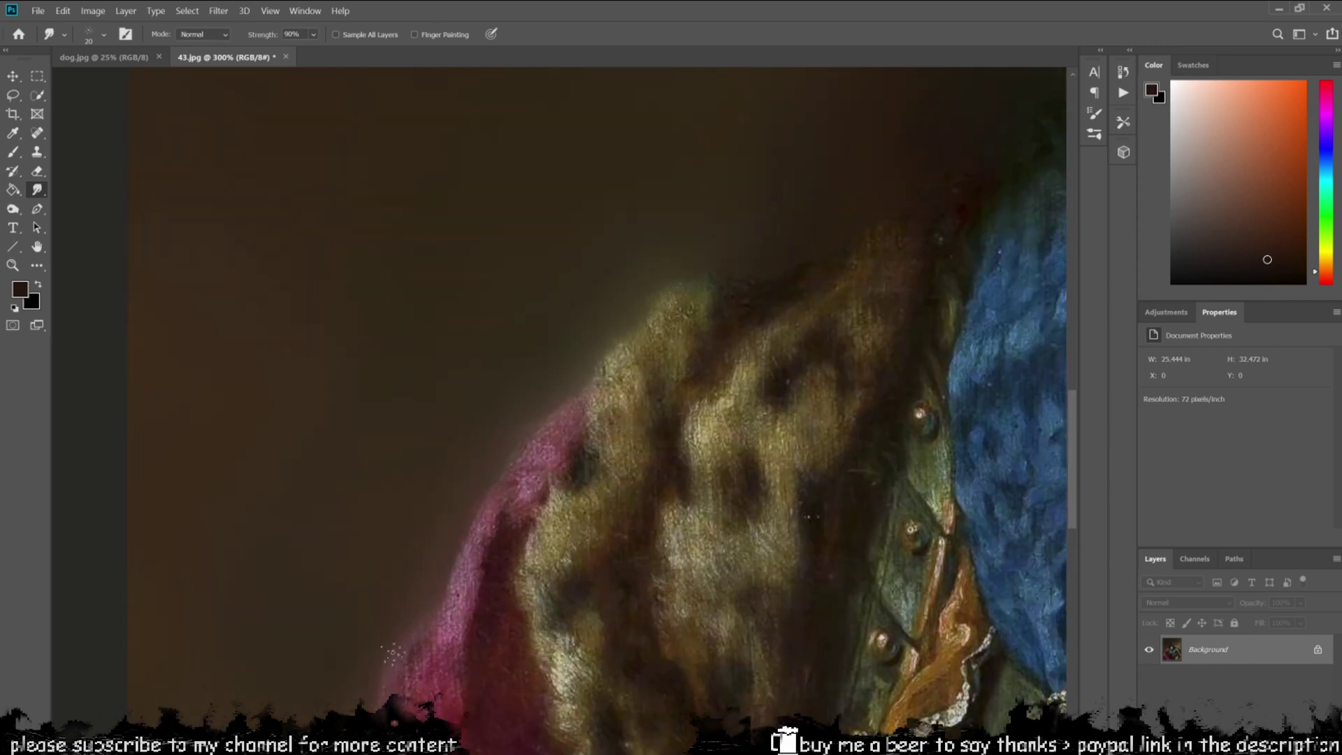
pyautogui.moveTo(748, 276); pyautogui.dragTo(656, 370)
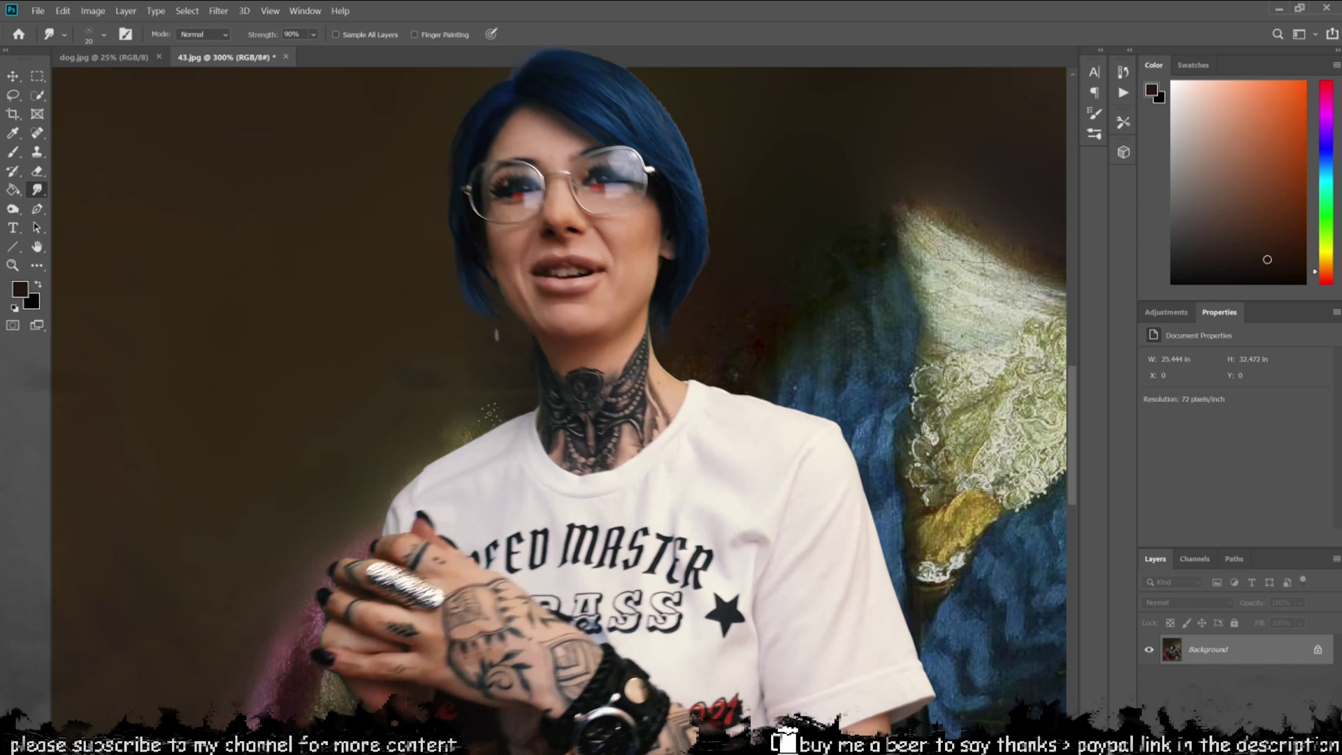
pyautogui.moveTo(490, 413); pyautogui.dragTo(385, 546)
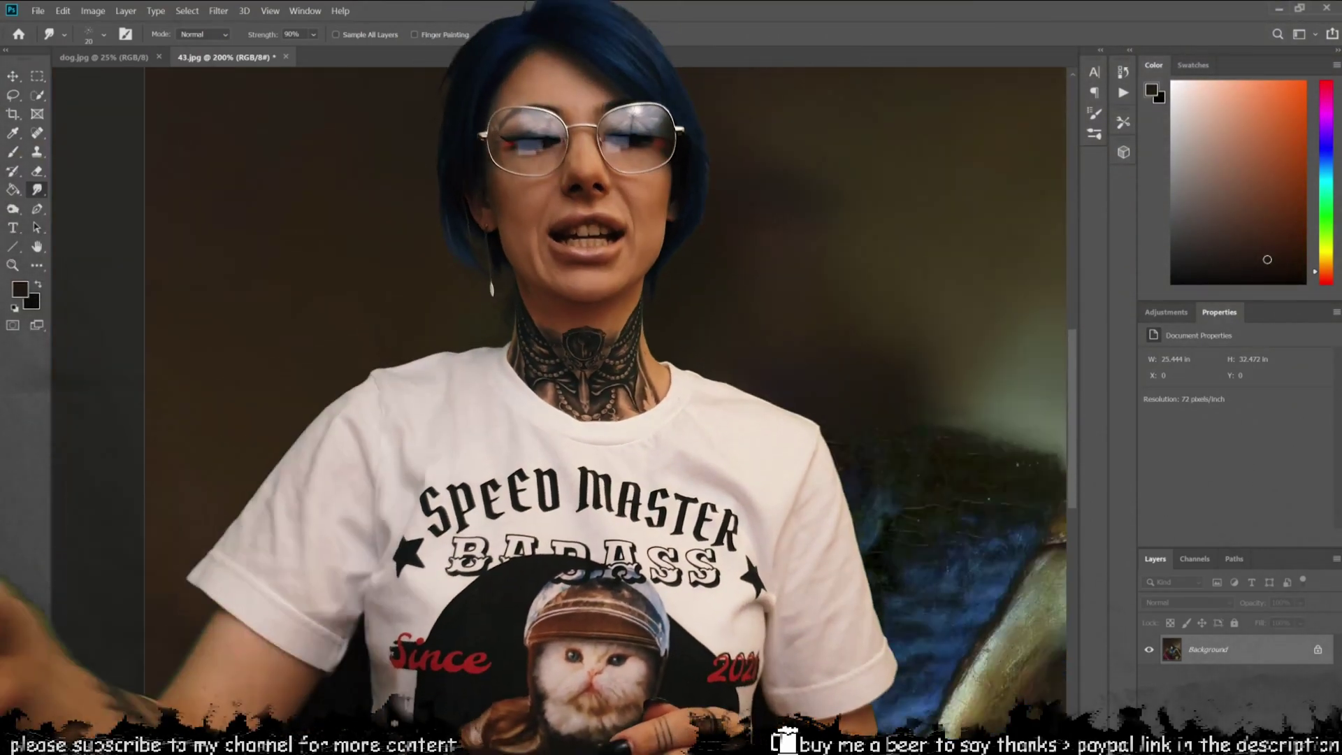
pyautogui.scroll(-2, 525, 545)
pyautogui.moveTo(525, 545); pyautogui.dragTo(433, 479)
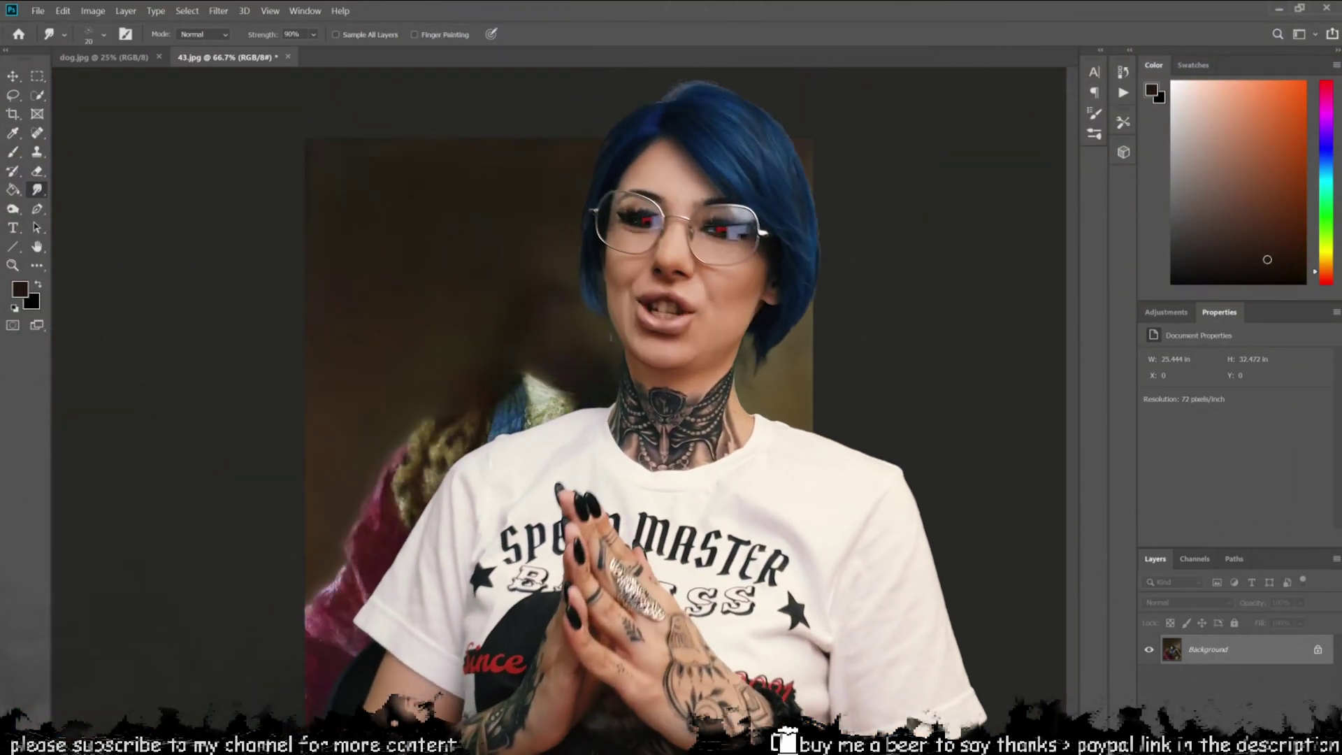
pyautogui.hotkey('ctrl', '+')
pyautogui.hotkey('ctrl', '+')
pyautogui.moveTo(559, 420); pyautogui.dragTo(721, 441)
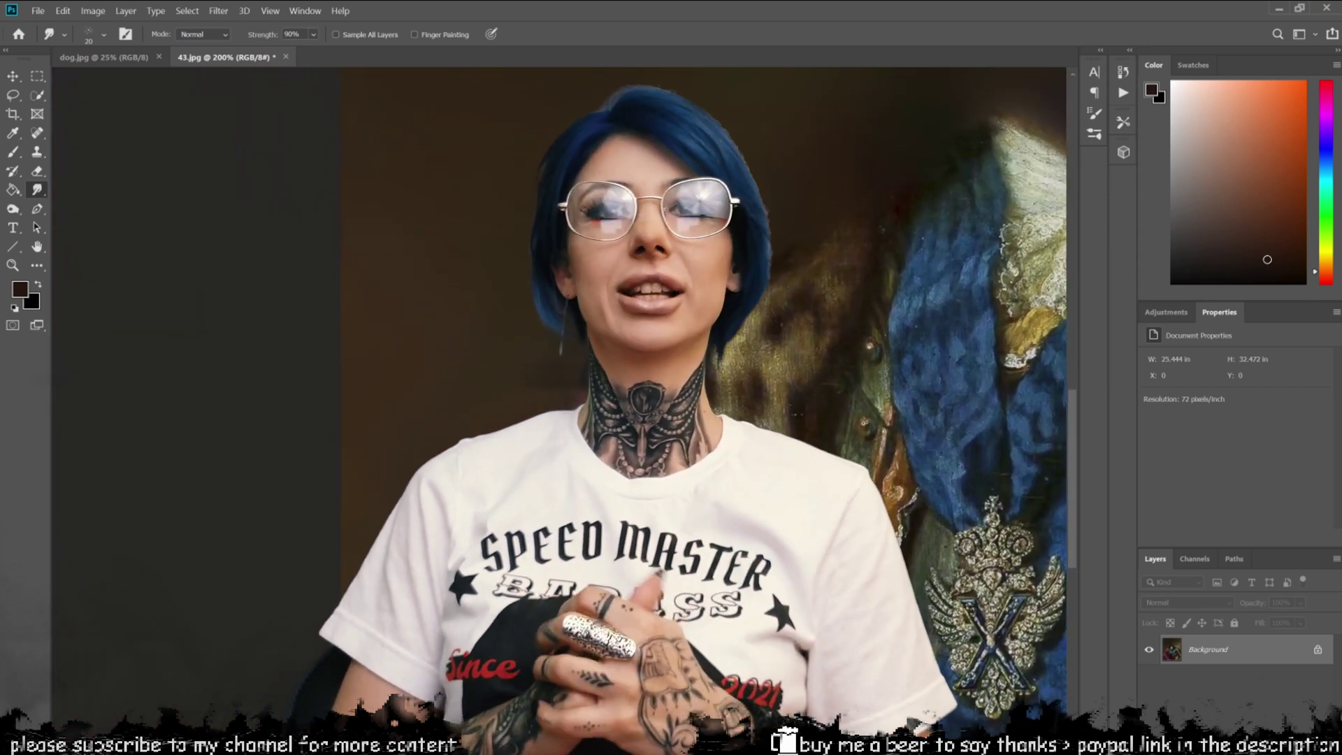
pyautogui.hotkey('ctrl', '-')
pyautogui.hotkey('ctrl', '-')
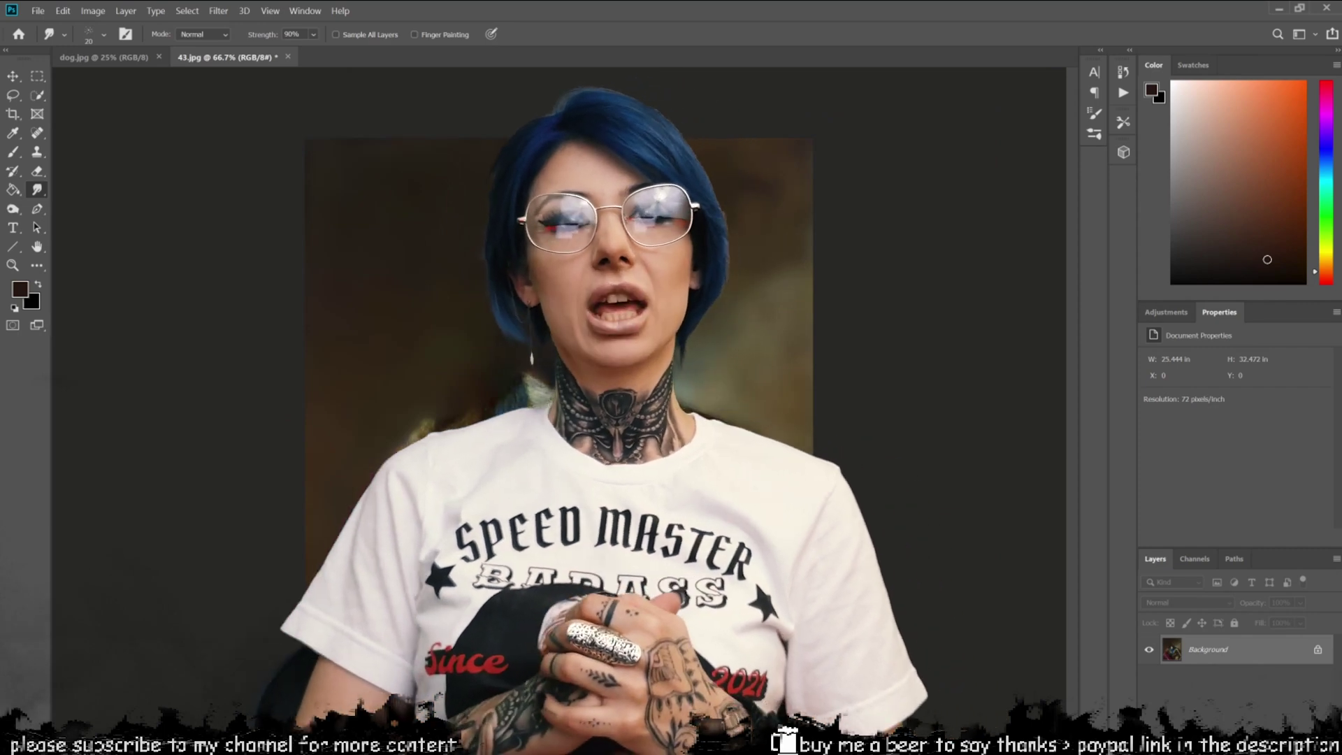
# - Switch to dog.jpg and lasso a loose outline around the dog's head, ears and neck fur
pyautogui.hotkey('ctrl', 'Tab')
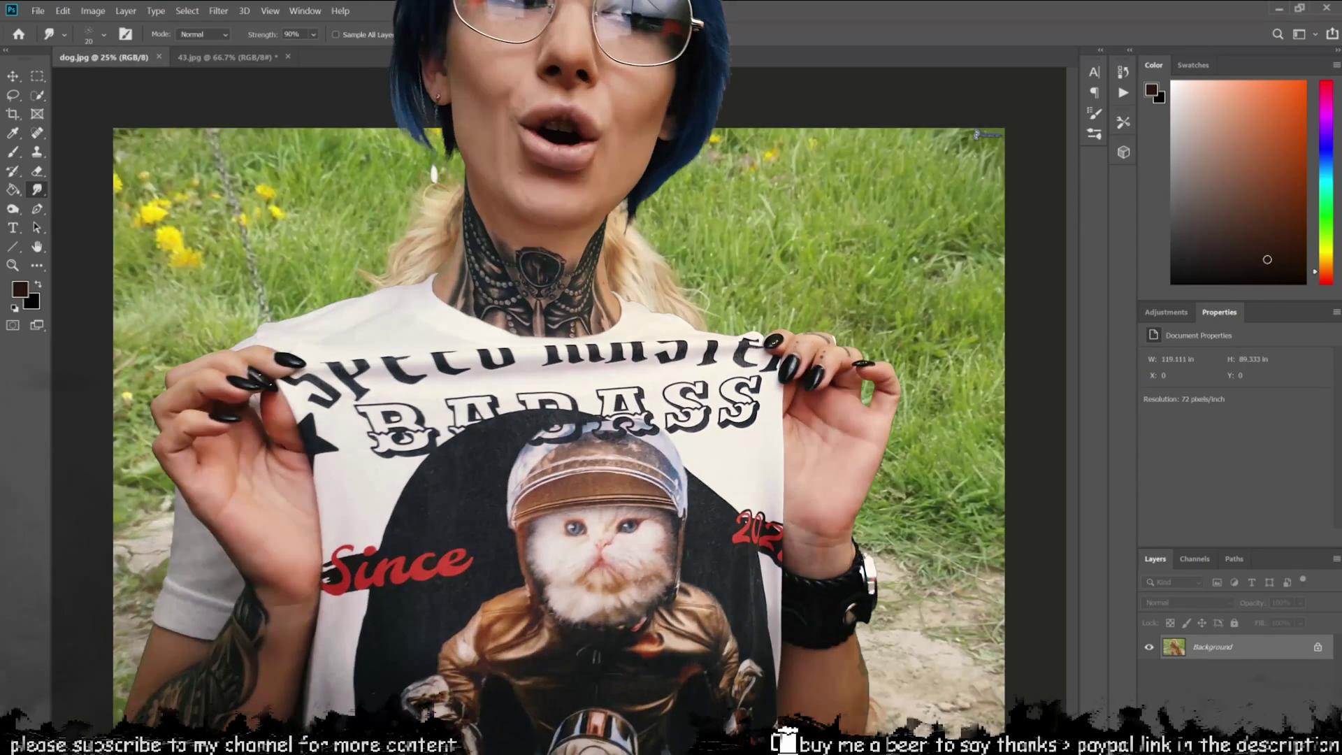
pyautogui.press('l')
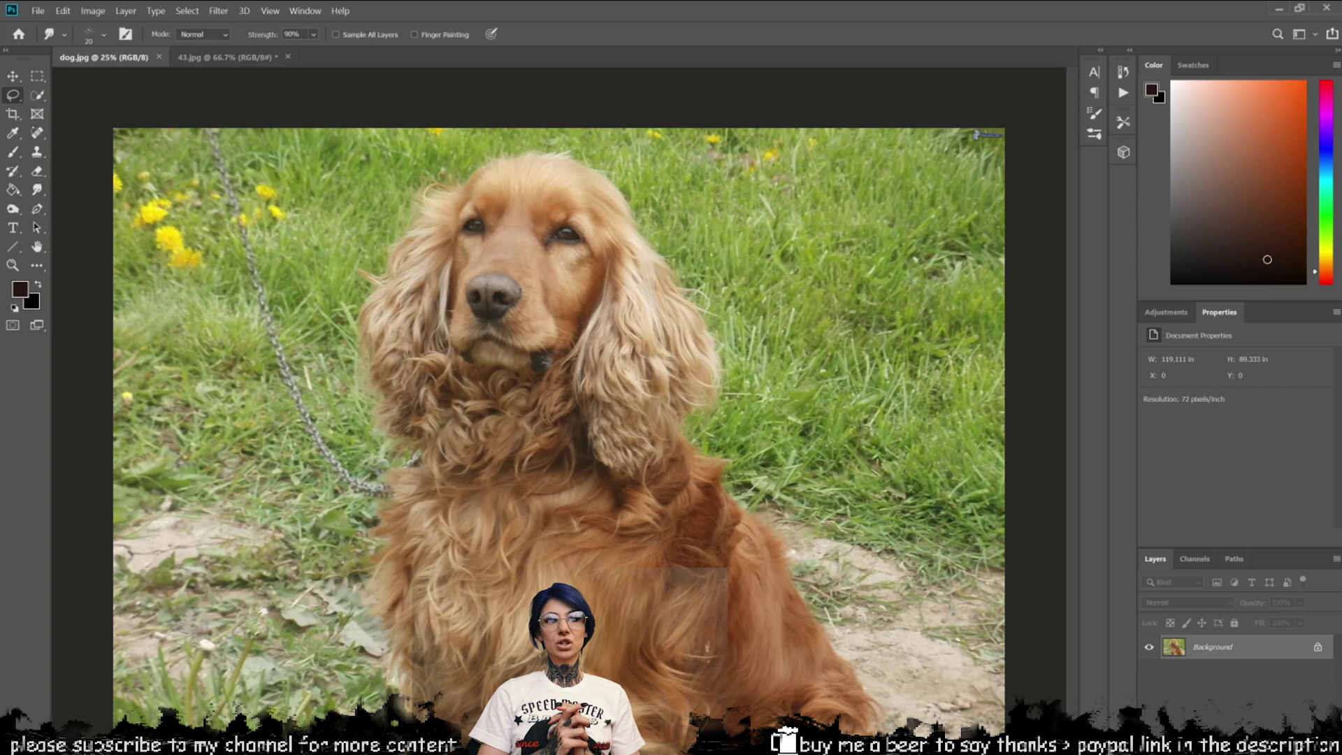
pyautogui.click(13, 95)
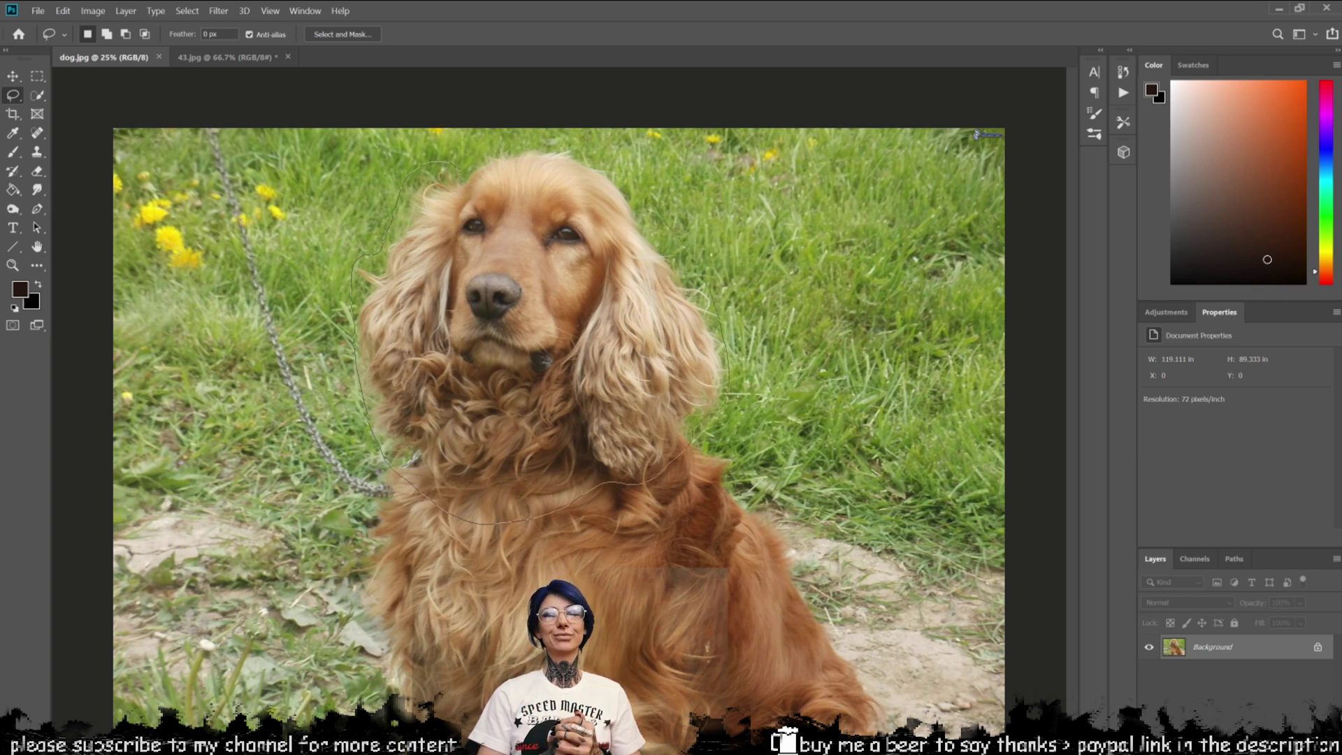
pyautogui.moveTo(693, 439); pyautogui.dragTo(691, 441)
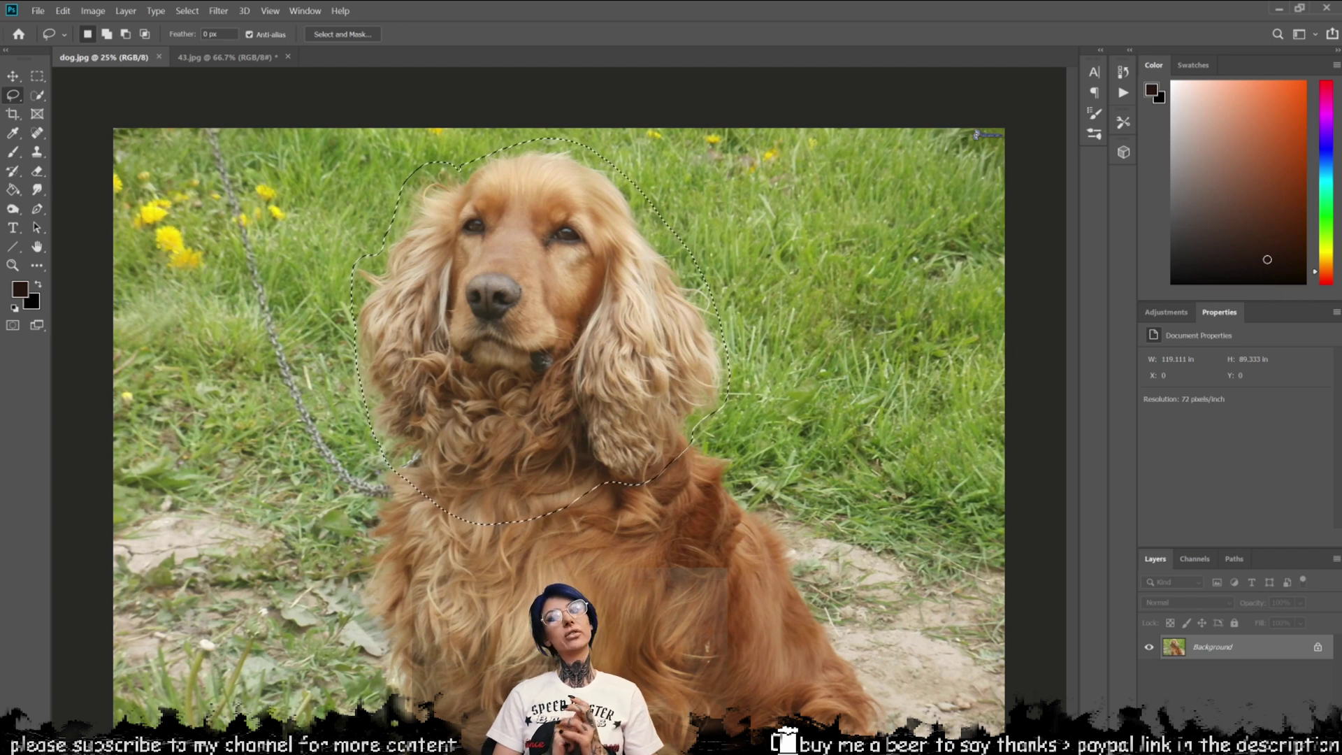
# - Copy the selected dog's head into 43.jpg, scale it to about 14.34 by 14.64 in and place it above the blue sash
pyautogui.click(228, 57)
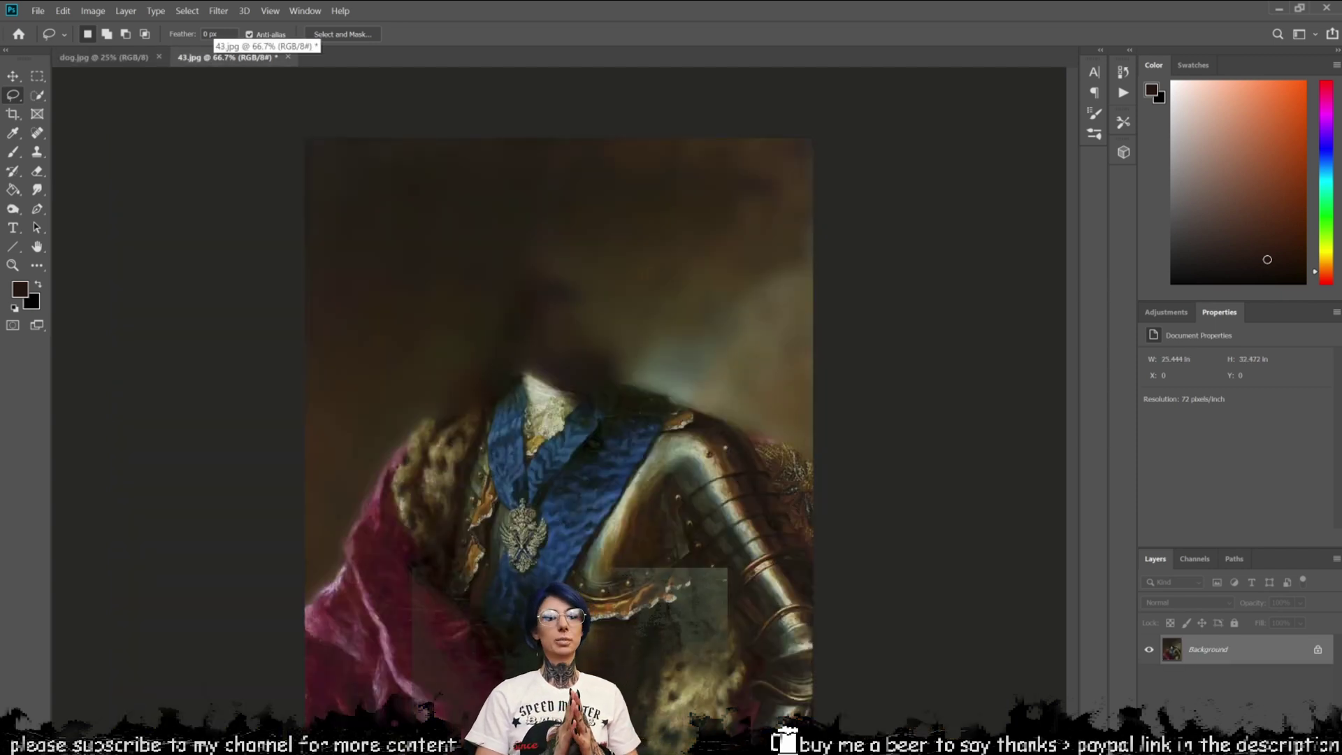
pyautogui.hotkey('ctrl', 'v')
pyautogui.hotkey('ctrl', 't')
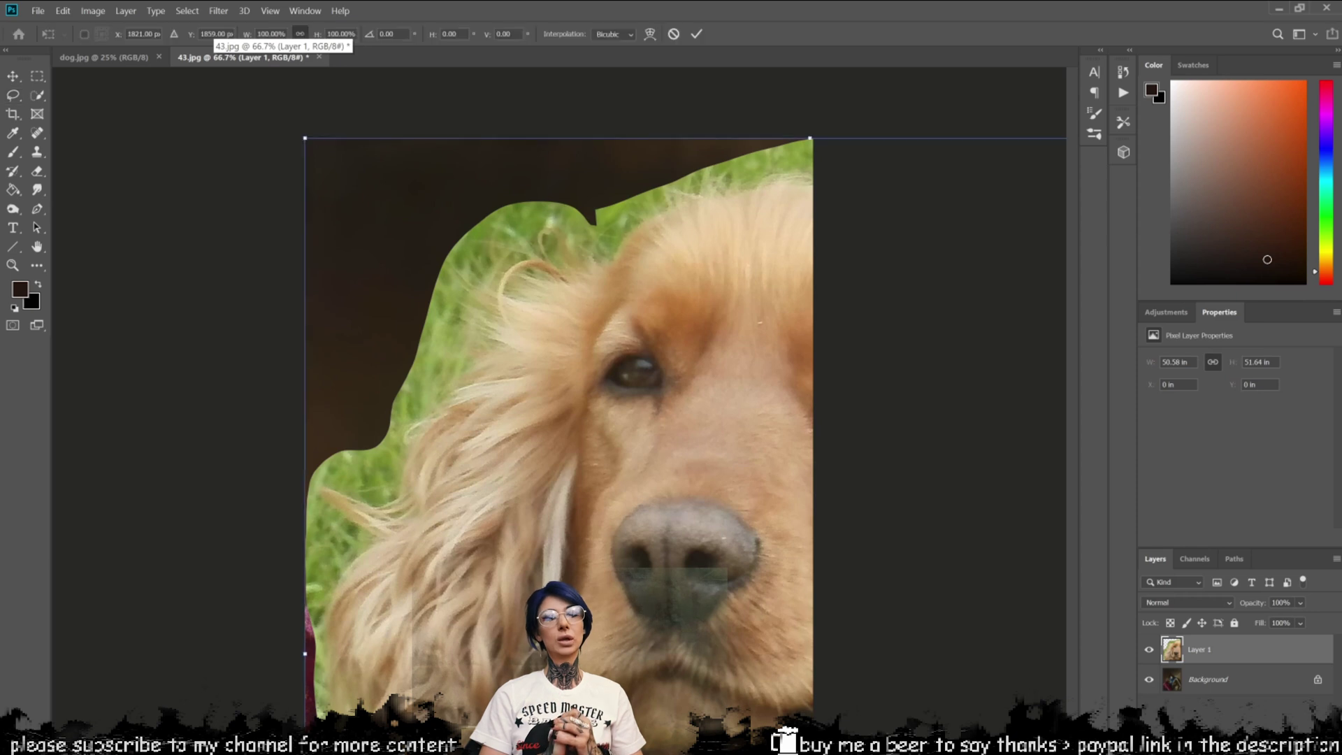
pyautogui.moveTo(302, 137); pyautogui.dragTo(249, 137)
pyautogui.moveTo(284, 185); pyautogui.dragTo(733, 482)
pyautogui.moveTo(751, 693); pyautogui.dragTo(558, 314)
pyautogui.moveTo(615, 387); pyautogui.dragTo(608, 383)
pyautogui.press('Return')
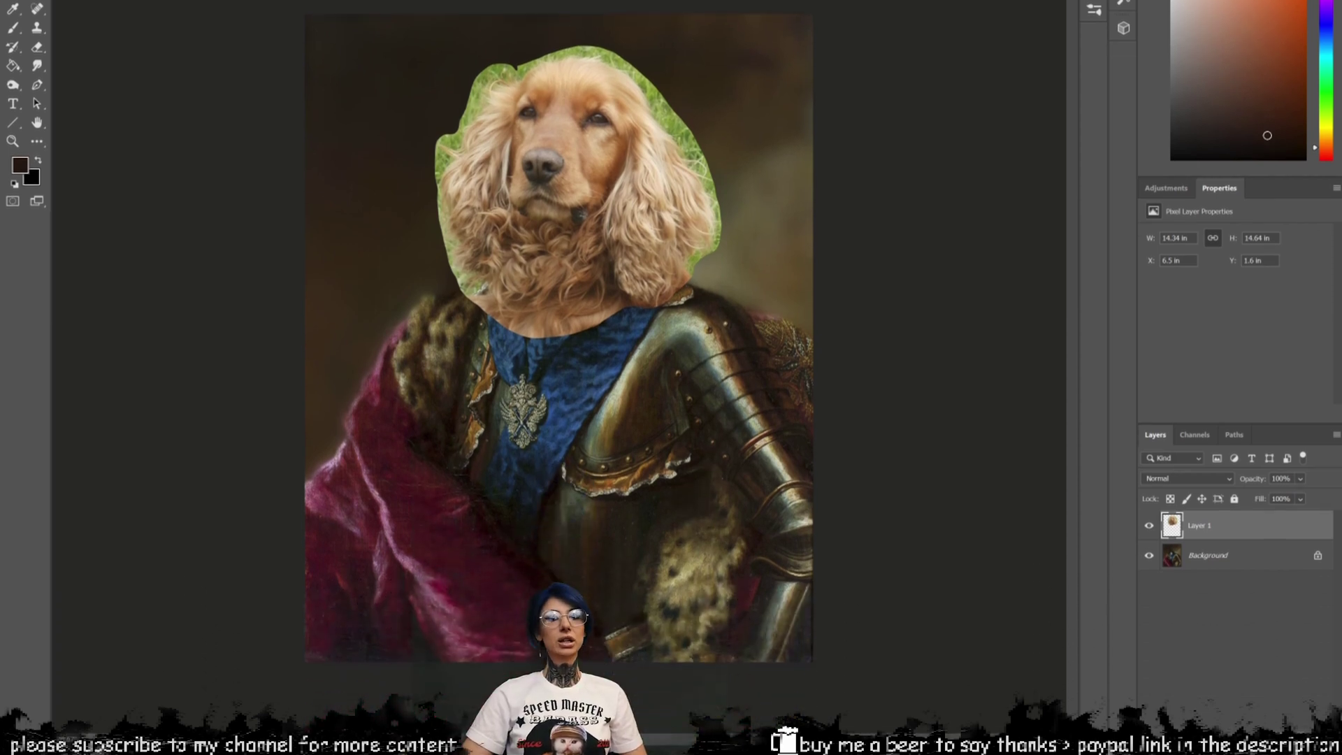
# - Add a layer mask to the dog's head layer and choose the Soft Round brush at 120 px with 0% hardness
pyautogui.click(1243, 682)
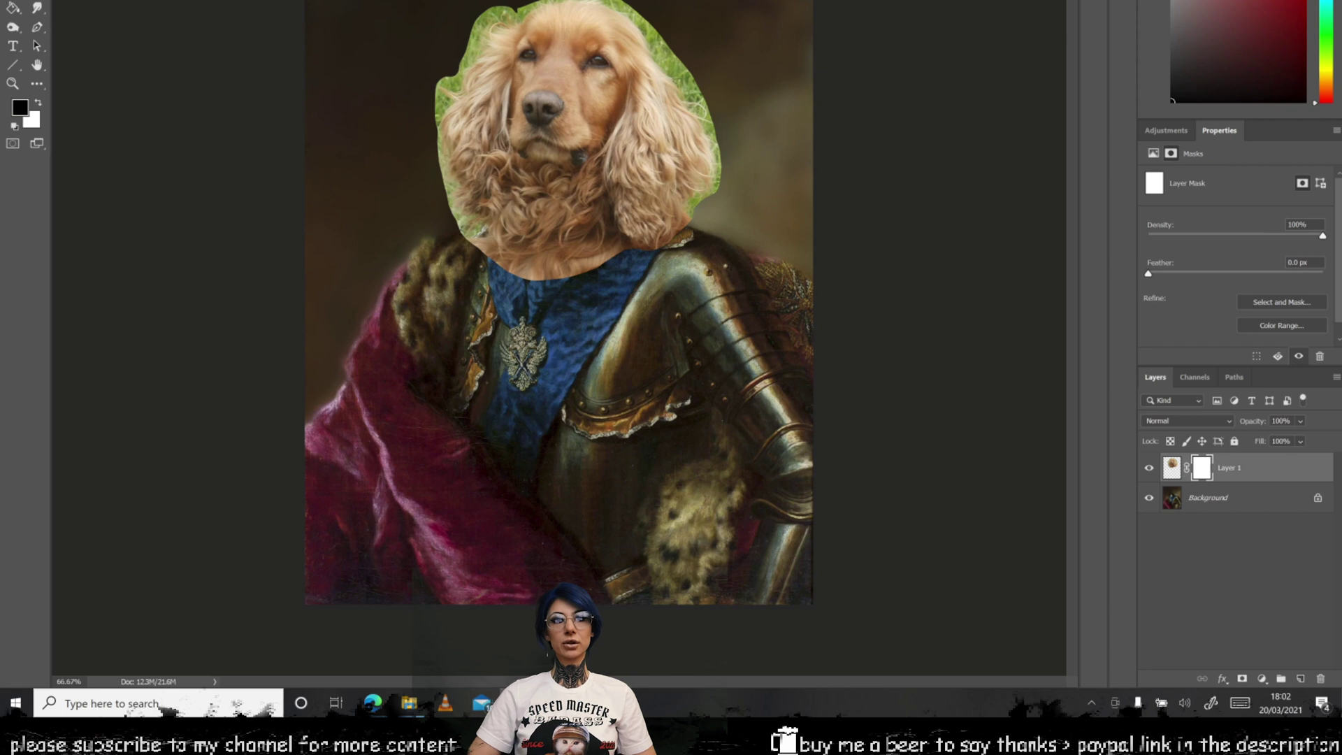
pyautogui.hotkey('ctrl', '+')
pyautogui.moveTo(542, 339); pyautogui.dragTo(545, 536)
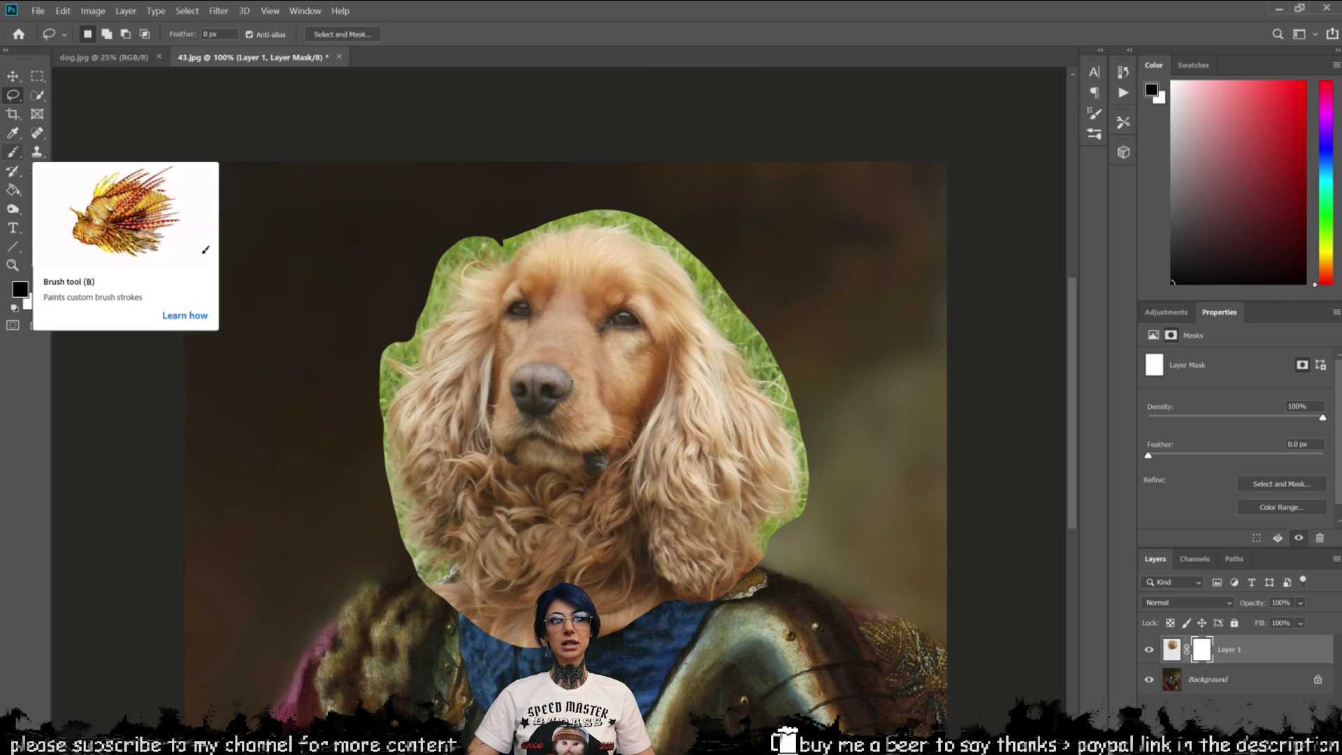
pyautogui.click(13, 130)
pyautogui.click(103, 35)
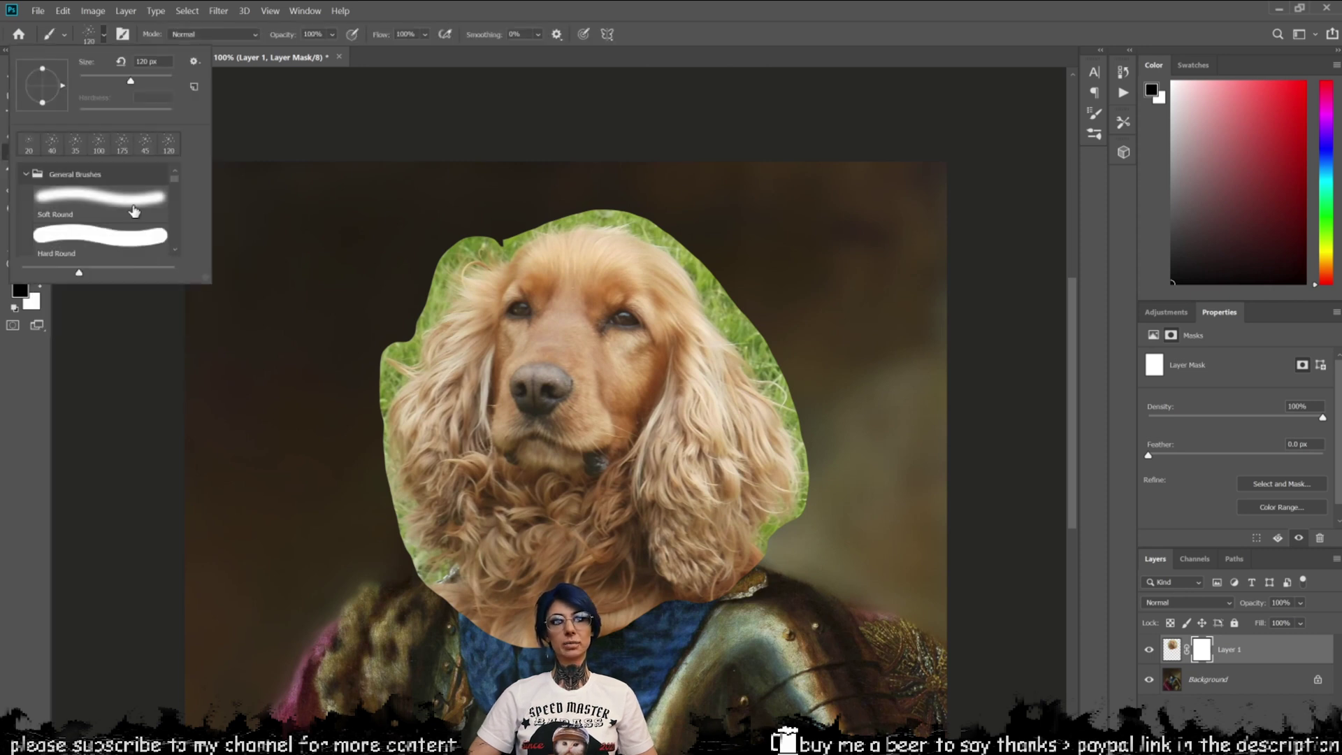
pyautogui.click(115, 196)
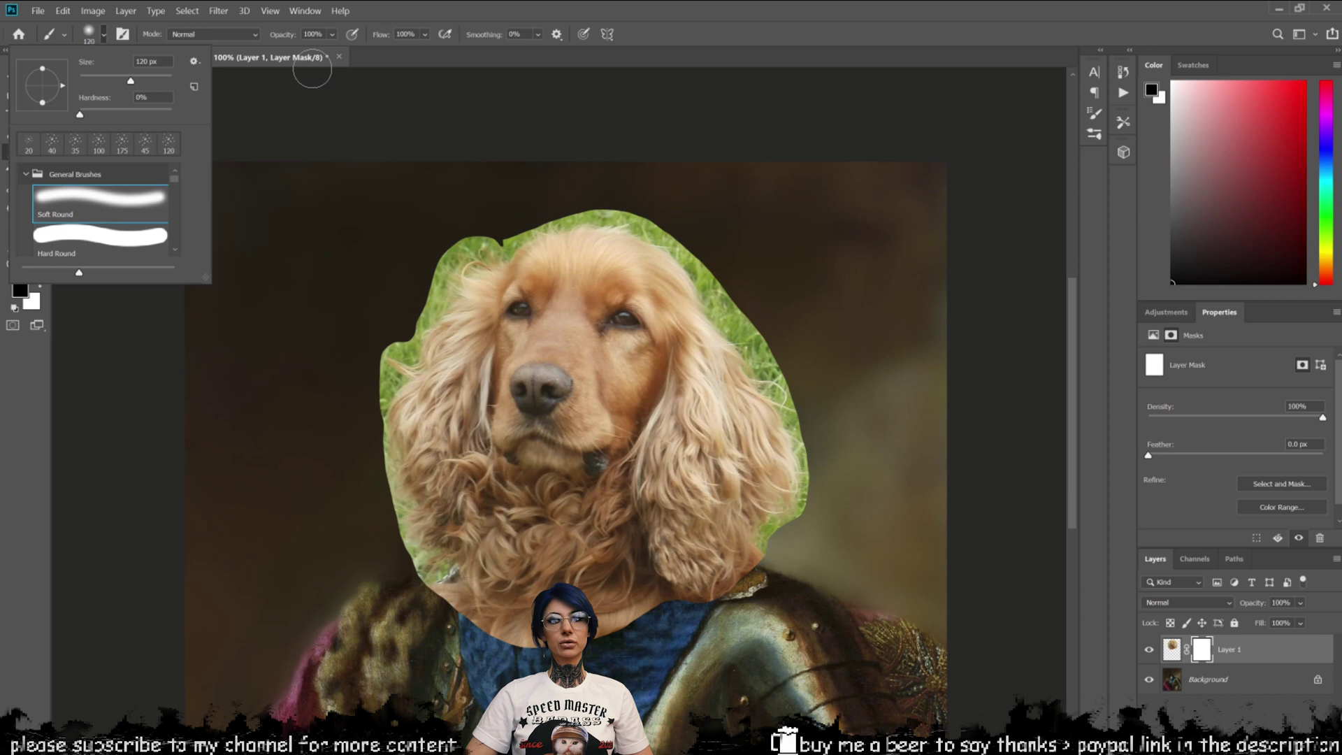
pyautogui.click(405, 15)
# - Paint black on the mask to hide the grass around both ears and trim the lower edge of the neck fur
pyautogui.moveTo(469, 217)
pyautogui.mouseDown()
pyautogui.moveTo(416, 308)
pyautogui.moveTo(383, 333)
pyautogui.moveTo(406, 338)
pyautogui.moveTo(375, 346)
pyautogui.moveTo(358, 377)
pyautogui.moveTo(364, 360)
pyautogui.moveTo(378, 371)
pyautogui.moveTo(399, 306)
pyautogui.moveTo(400, 339)
pyautogui.moveTo(398, 307)
pyautogui.mouseUp()
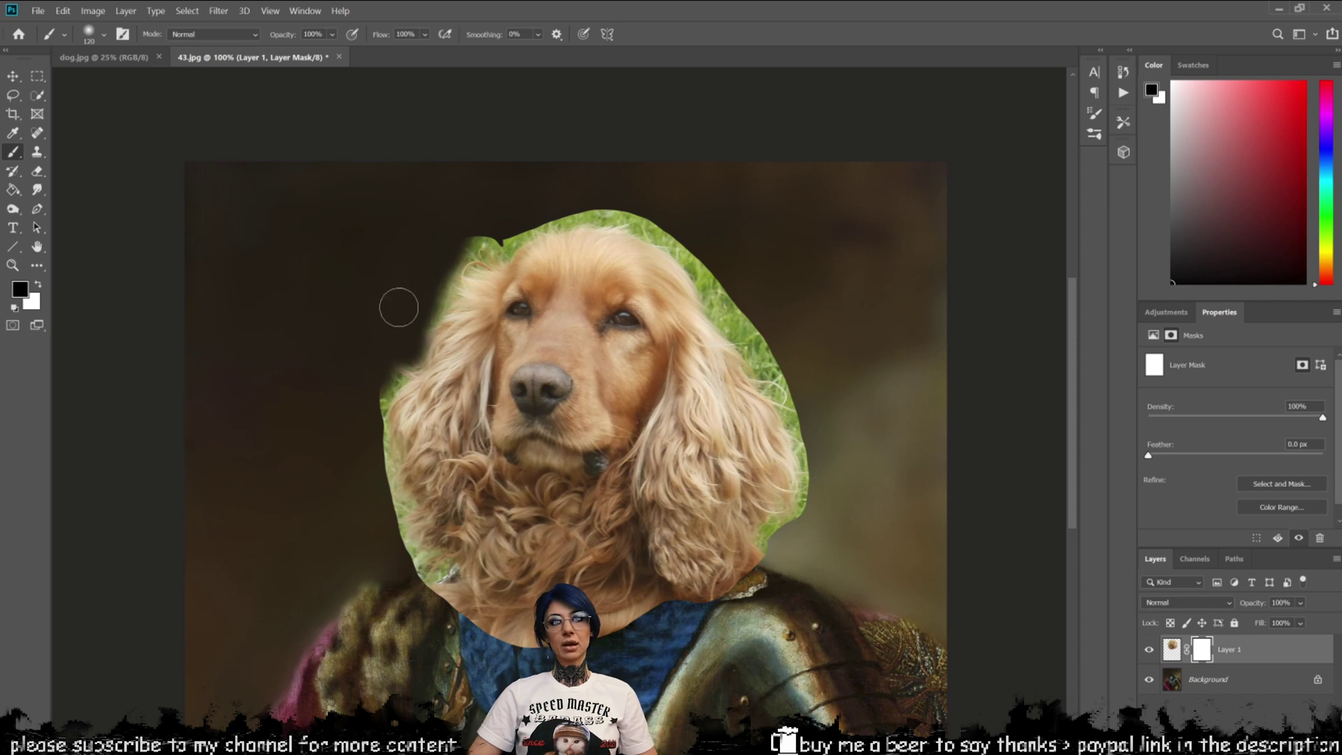
pyautogui.moveTo(369, 392)
pyautogui.mouseDown()
pyautogui.moveTo(373, 478)
pyautogui.moveTo(367, 443)
pyautogui.moveTo(375, 478)
pyautogui.moveTo(383, 462)
pyautogui.moveTo(369, 434)
pyautogui.moveTo(379, 508)
pyautogui.moveTo(396, 500)
pyautogui.moveTo(378, 549)
pyautogui.moveTo(392, 571)
pyautogui.moveTo(431, 567)
pyautogui.moveTo(408, 616)
pyautogui.moveTo(424, 588)
pyautogui.moveTo(465, 609)
pyautogui.mouseUp()
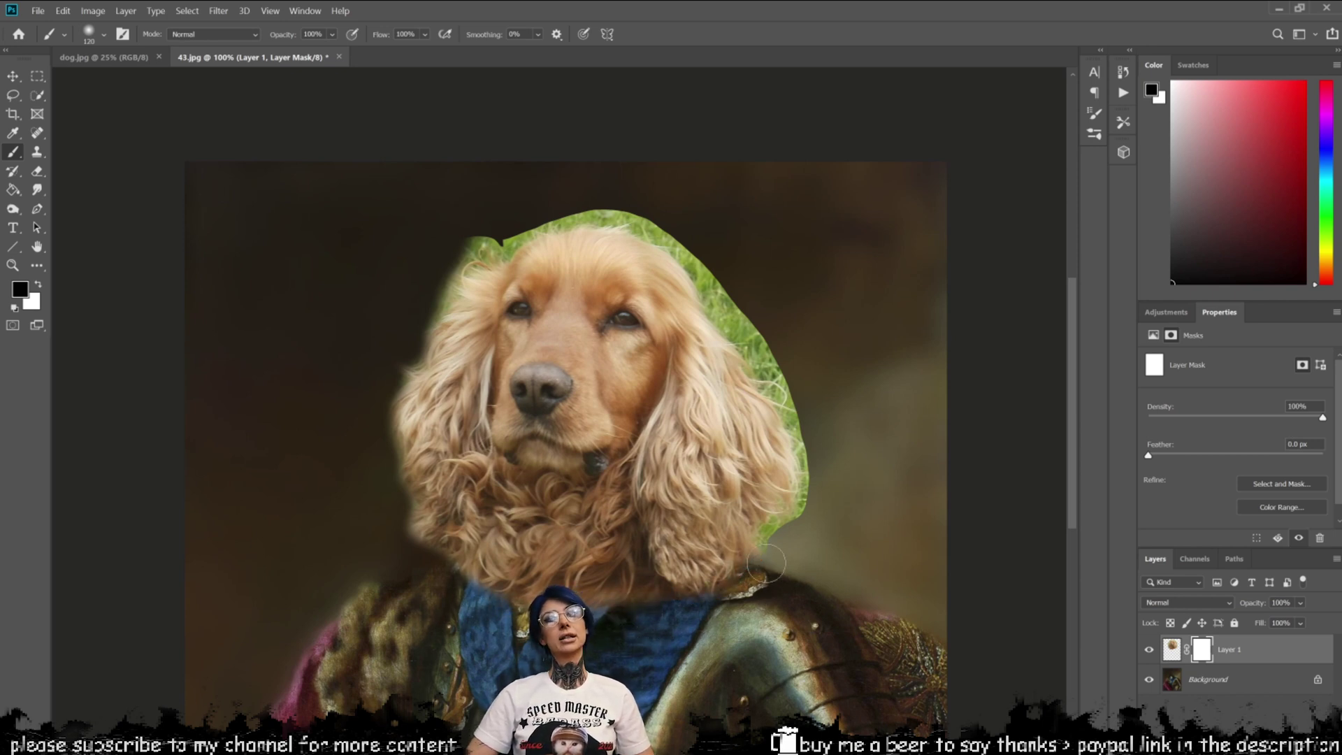
pyautogui.moveTo(824, 509)
pyautogui.mouseDown()
pyautogui.moveTo(822, 417)
pyautogui.moveTo(828, 472)
pyautogui.mouseUp()
pyautogui.moveTo(794, 377); pyautogui.dragTo(826, 494)
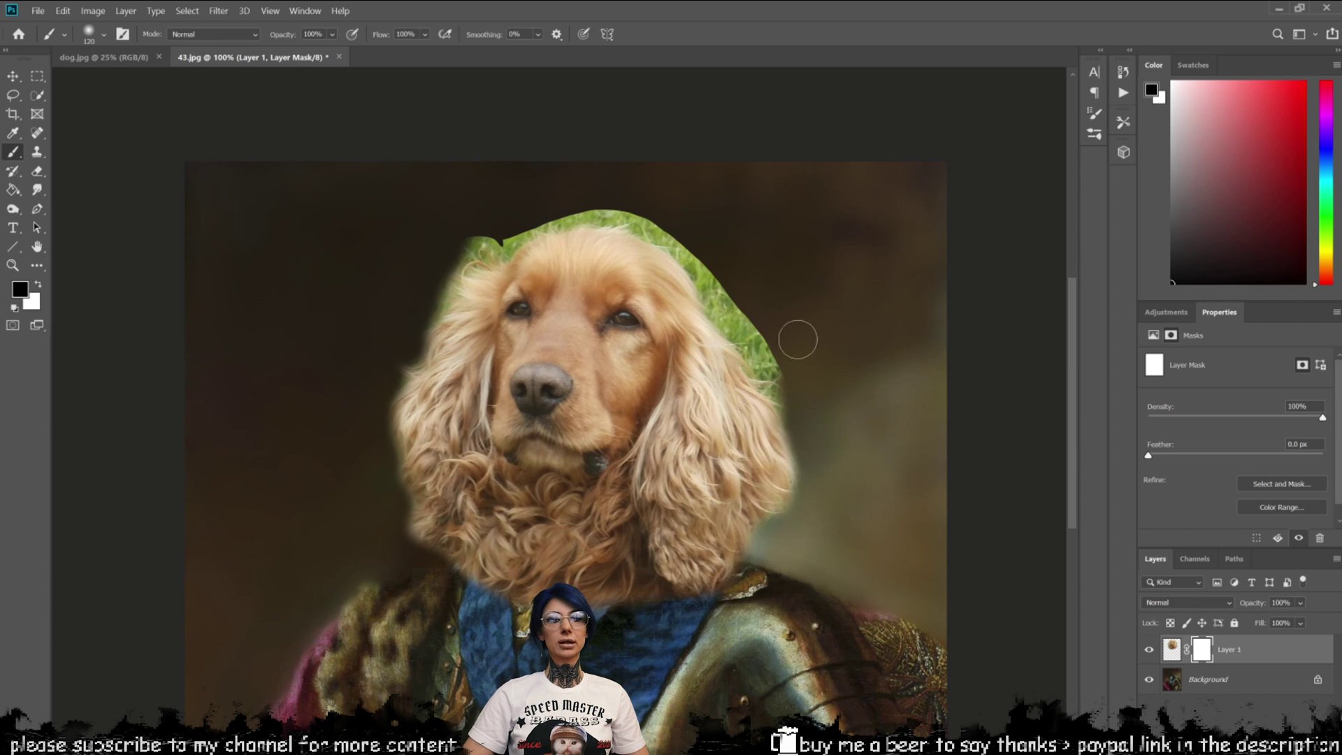
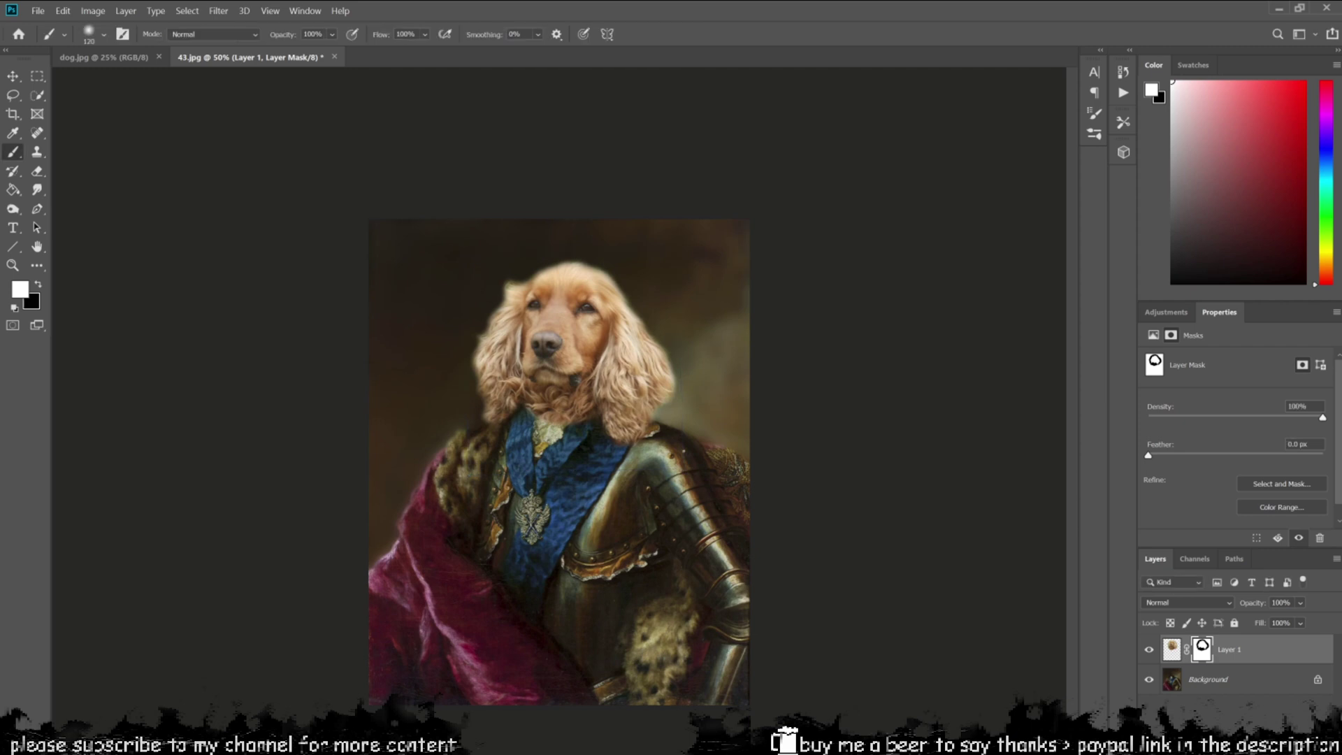
# - Mask out the neck fur below the dog's chin in black to reveal the white collar and blue sash
pyautogui.moveTo(594, 293); pyautogui.dragTo(528, 585)
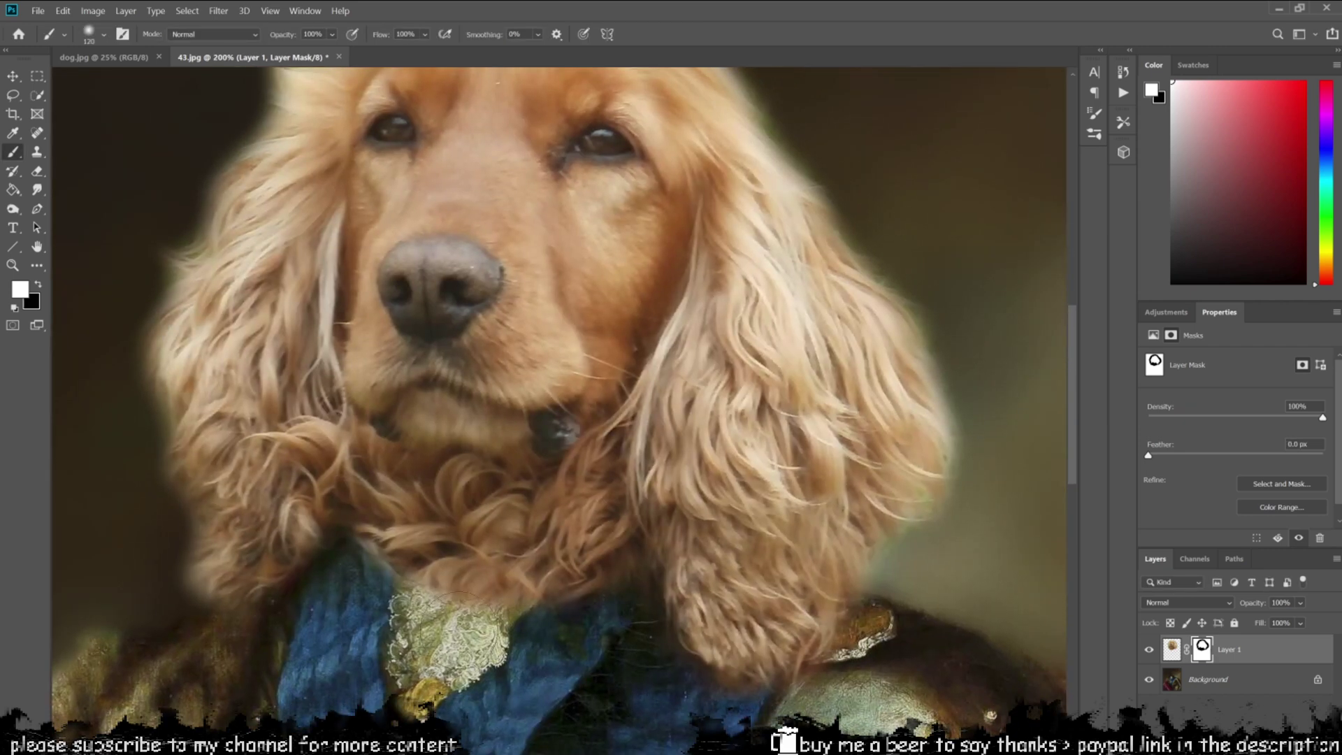
pyautogui.press('x')
pyautogui.moveTo(493, 636)
pyautogui.mouseDown()
pyautogui.moveTo(420, 566)
pyautogui.moveTo(560, 611)
pyautogui.moveTo(343, 575)
pyautogui.moveTo(468, 541)
pyautogui.mouseUp()
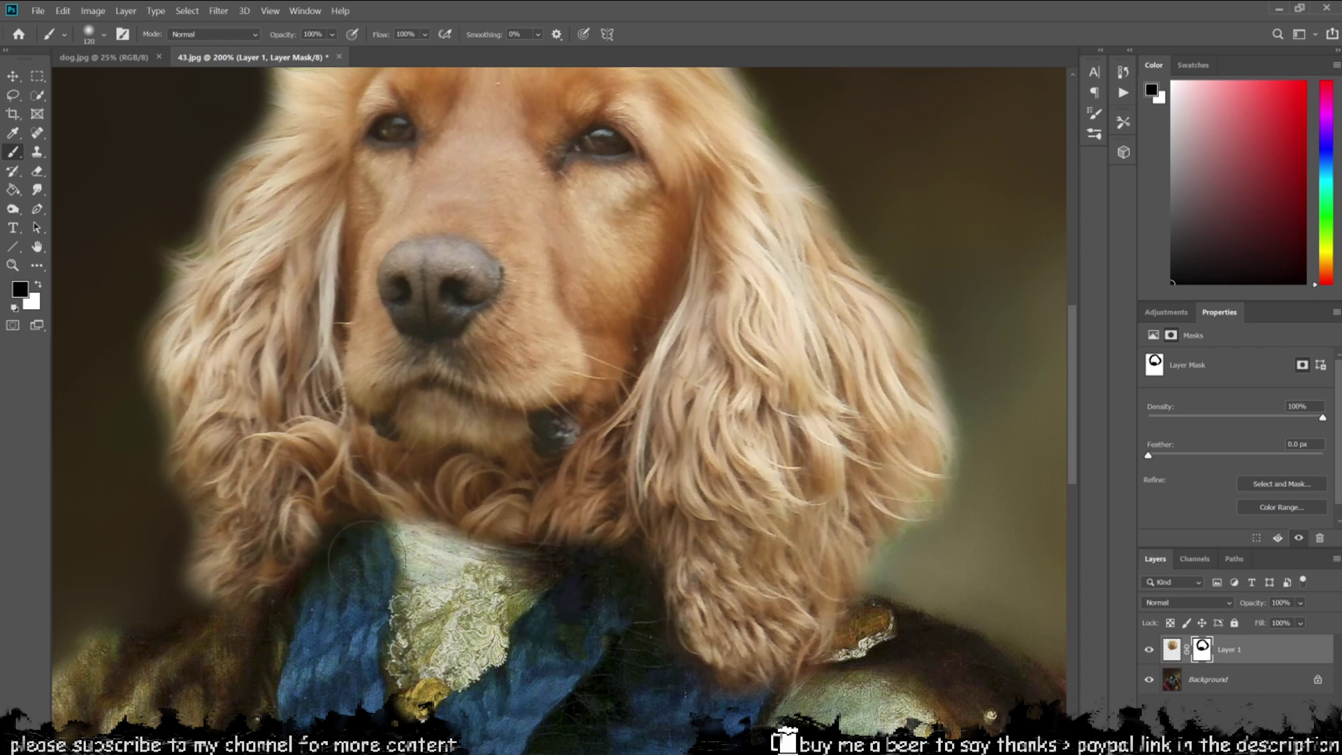
pyautogui.moveTo(367, 557); pyautogui.dragTo(337, 535)
pyautogui.moveTo(601, 566)
pyautogui.mouseDown()
pyautogui.moveTo(520, 587)
pyautogui.moveTo(440, 528)
pyautogui.moveTo(387, 544)
pyautogui.moveTo(363, 511)
pyautogui.mouseUp()
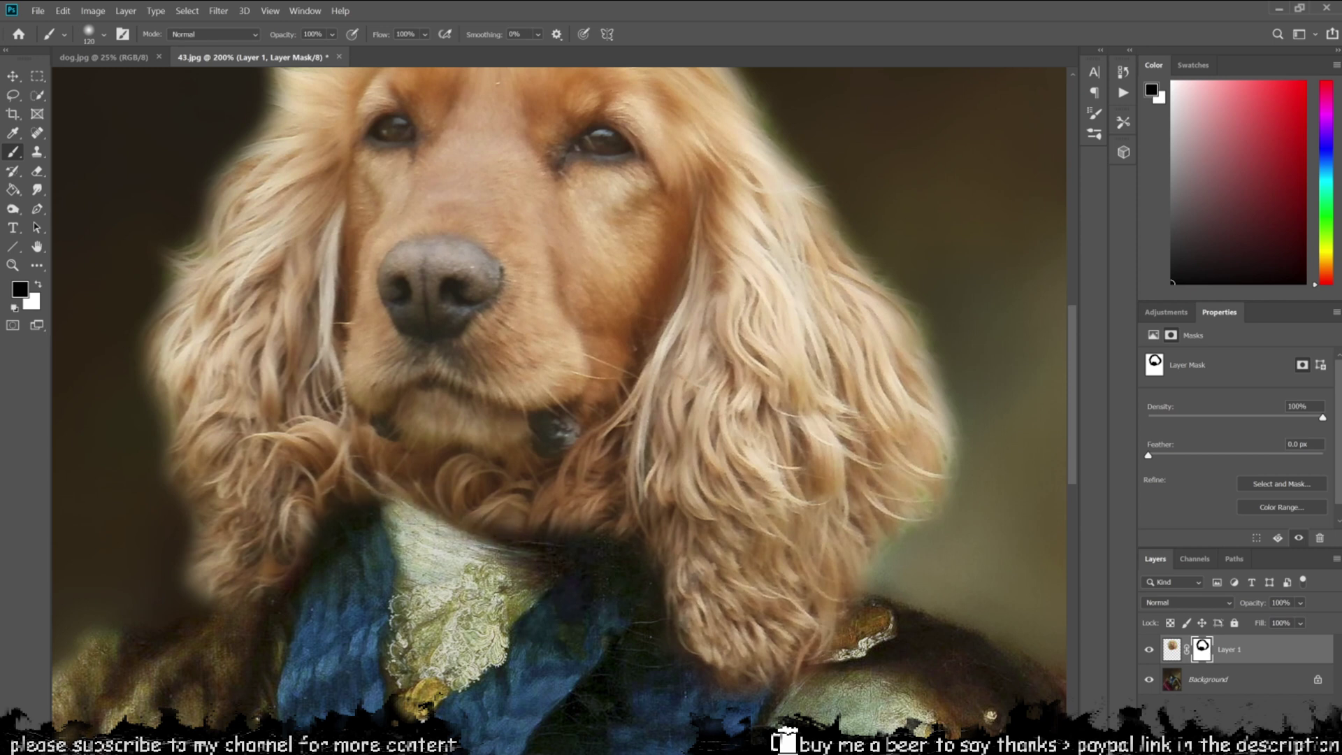
pyautogui.moveTo(591, 564); pyautogui.dragTo(580, 517)
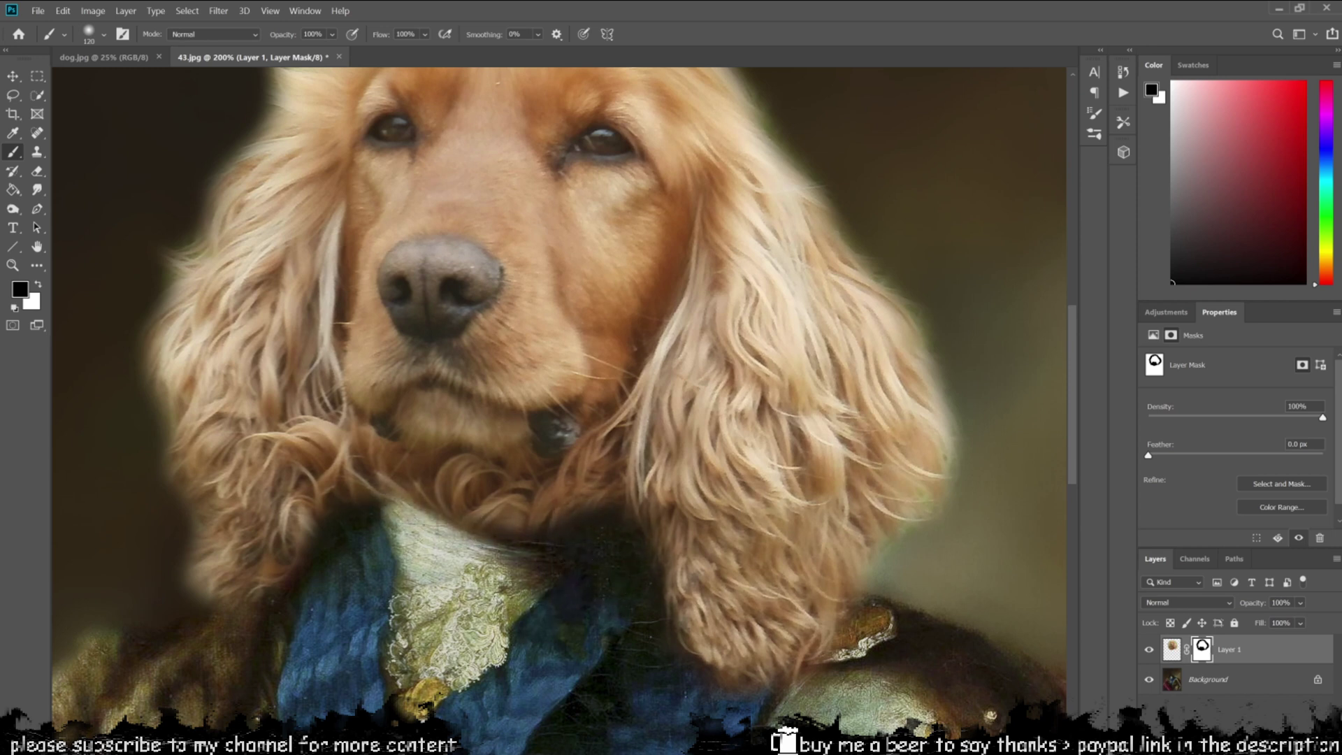
# - Adjust the dog's head with Free Transform, nudging it slightly to the right over the collar
pyautogui.hotkey('ctrl', '-')
pyautogui.hotkey('ctrl', '-')
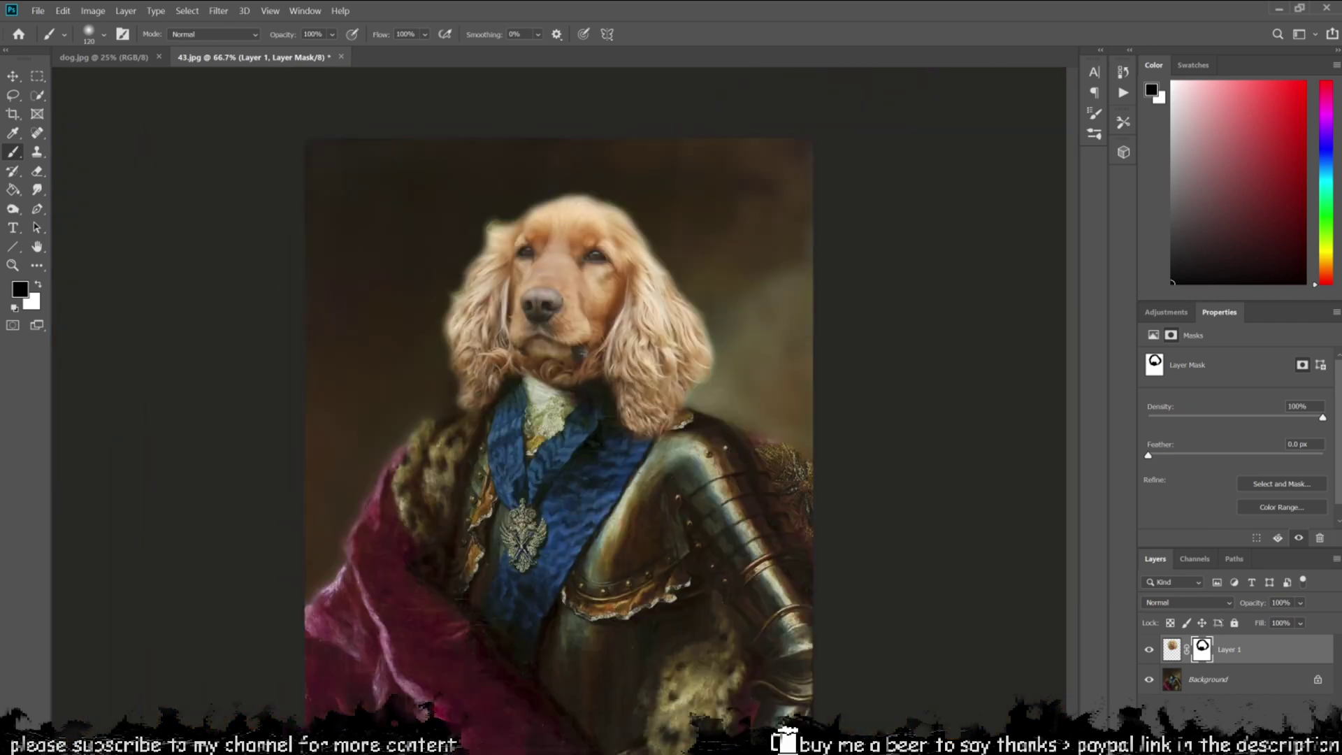
pyautogui.hotkey('ctrl', 't')
pyautogui.press('Return')
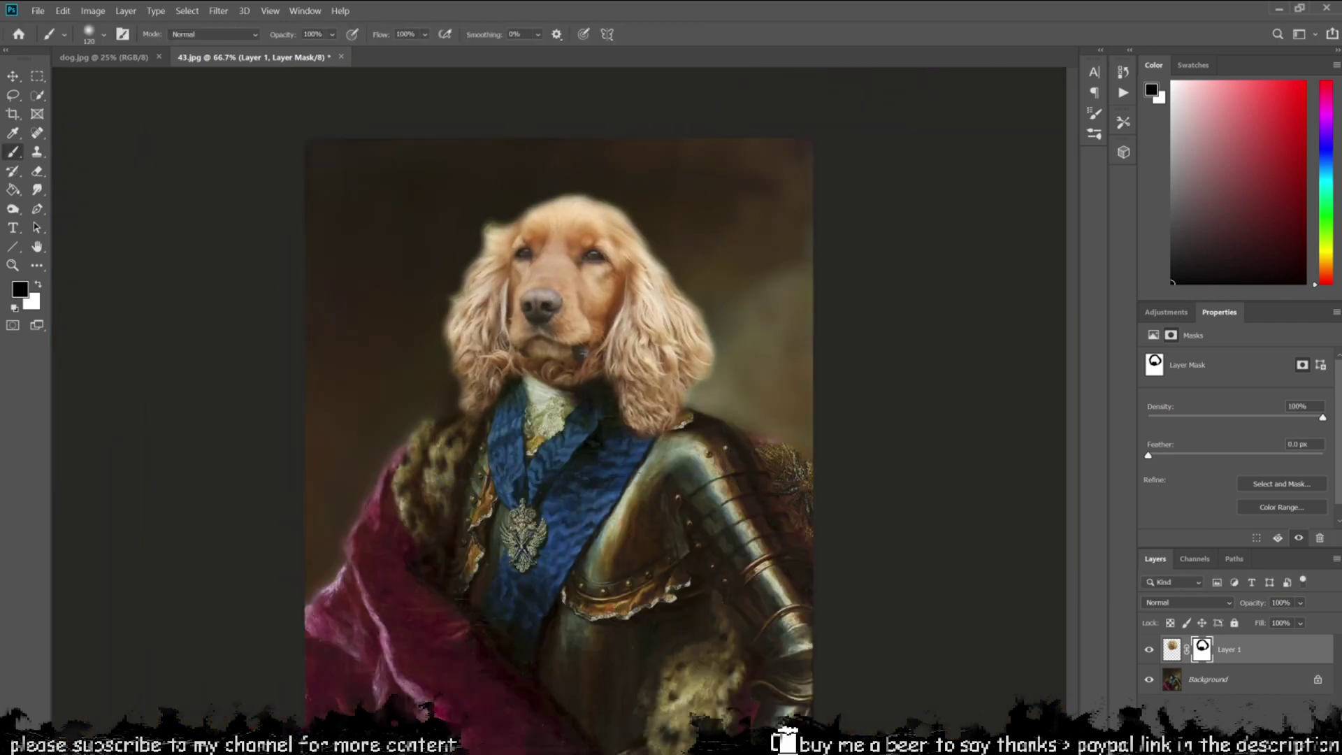
pyautogui.hotkey('ctrl', '-')
pyautogui.hotkey('ctrl', '-')
pyautogui.hotkey('ctrl', '+')
pyautogui.hotkey('ctrl', 't')
pyautogui.moveTo(670, 250); pyautogui.dragTo(669, 249)
pyautogui.press('Right')
pyautogui.press('Right')
pyautogui.press('Right')
pyautogui.press('Right')
pyautogui.press('Right')
pyautogui.press('Right')
pyautogui.press('Return')
# - Paint white on the mask beneath the dog's chin to bring back some curly fur above the collar
pyautogui.hotkey('ctrl', '+')
pyautogui.hotkey('ctrl', '+')
pyautogui.hotkey('ctrl', '+')
pyautogui.moveTo(595, 325)
pyautogui.mouseDown()
pyautogui.moveTo(558, 635)
pyautogui.moveTo(601, 615)
pyautogui.mouseUp()
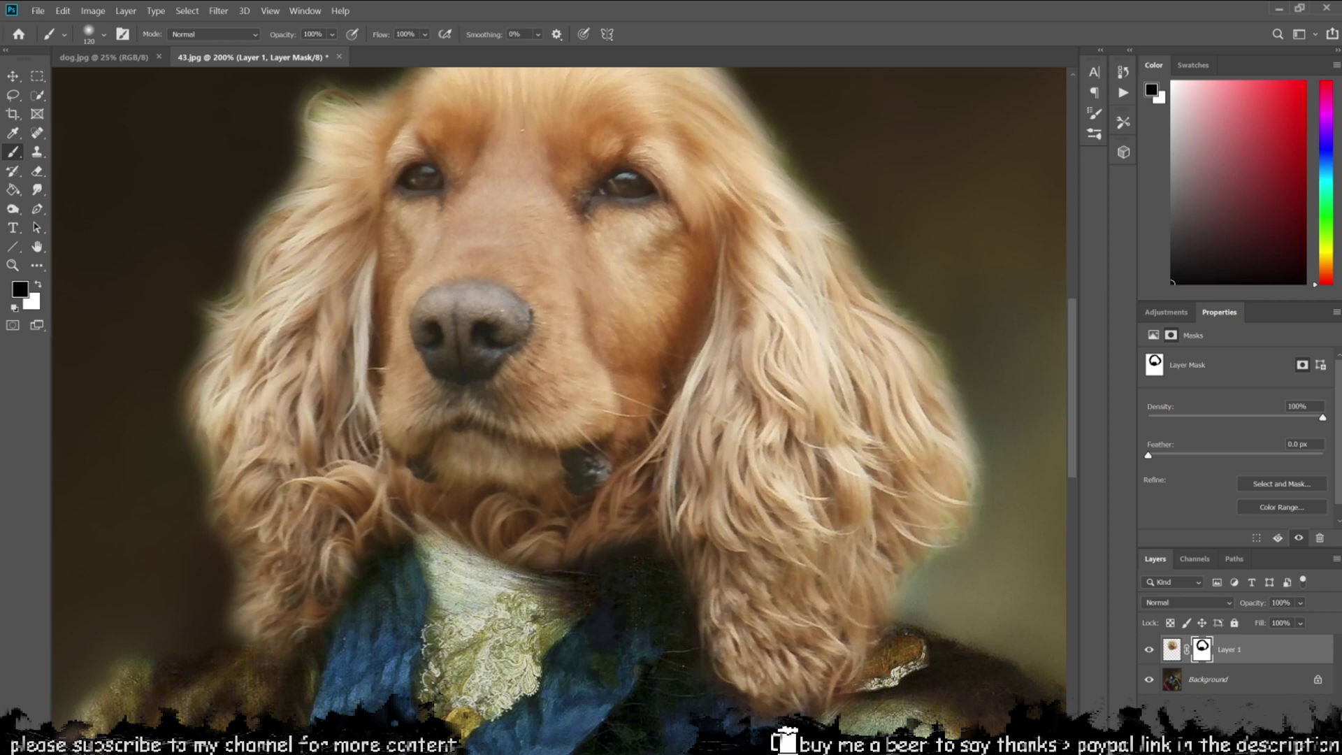
pyautogui.press('x')
pyautogui.moveTo(427, 489)
pyautogui.mouseDown()
pyautogui.moveTo(483, 517)
pyautogui.moveTo(559, 517)
pyautogui.moveTo(544, 526)
pyautogui.moveTo(570, 509)
pyautogui.mouseUp()
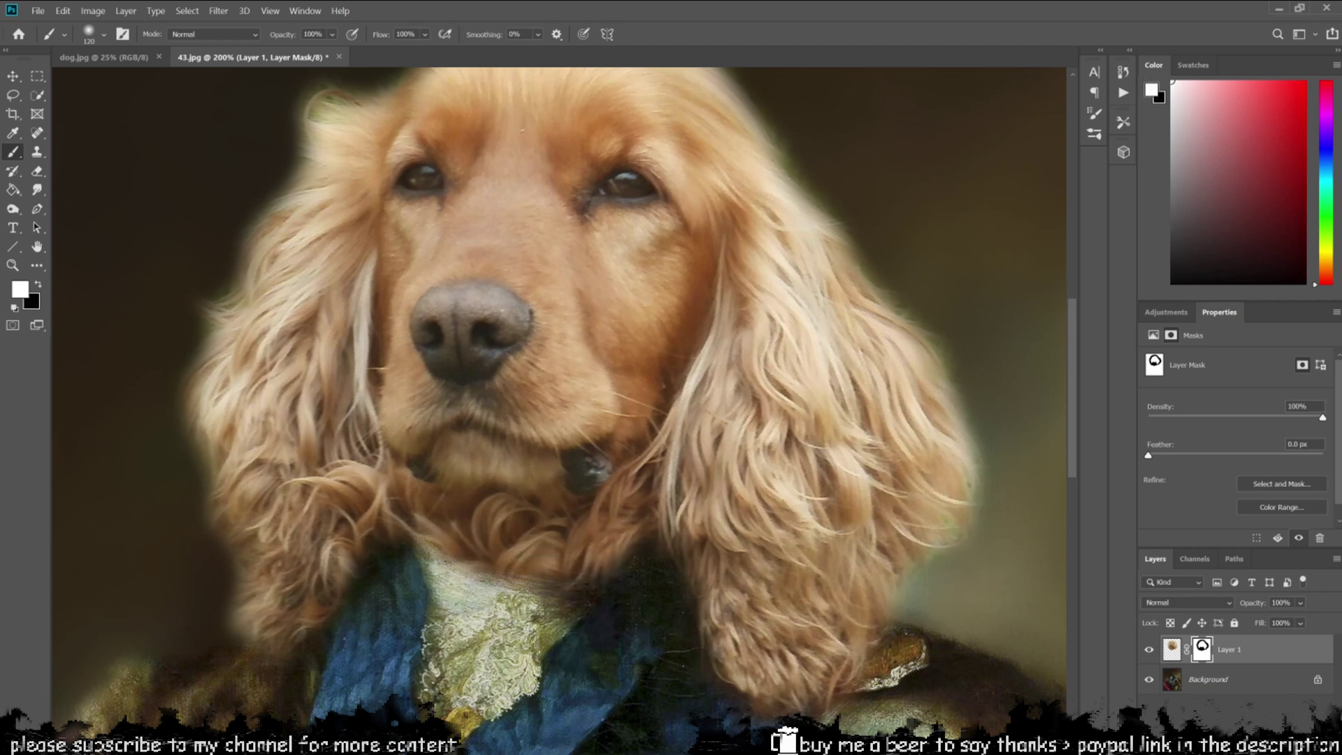
pyautogui.moveTo(423, 484); pyautogui.dragTo(568, 491)
pyautogui.hotkey('ctrl', '-')
pyautogui.hotkey('ctrl', '-')
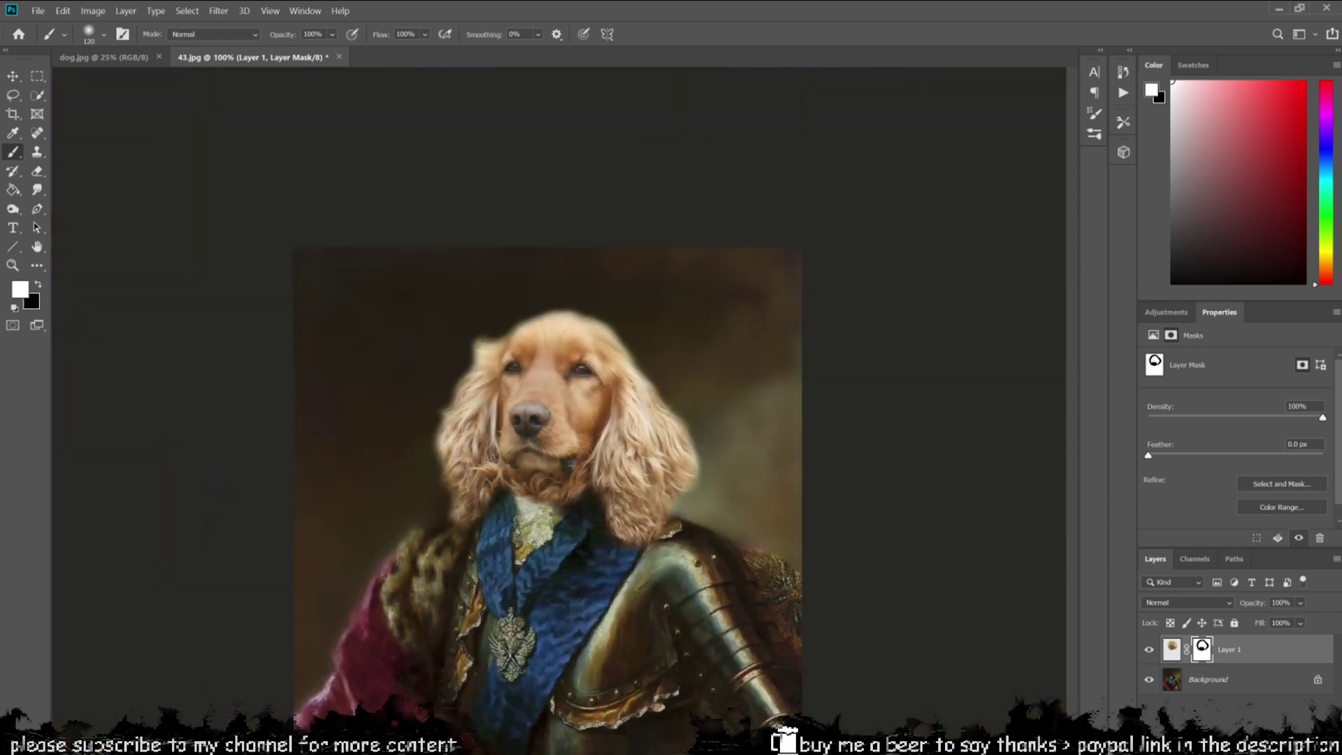
# - Examine the dog's head edge up close and compare the fur and hair brush sets among the installed brush presets
pyautogui.scroll(3, 538, 620)
pyautogui.moveTo(838, 231); pyautogui.dragTo(503, 629)
pyautogui.moveTo(294, 182); pyautogui.dragTo(901, 622)
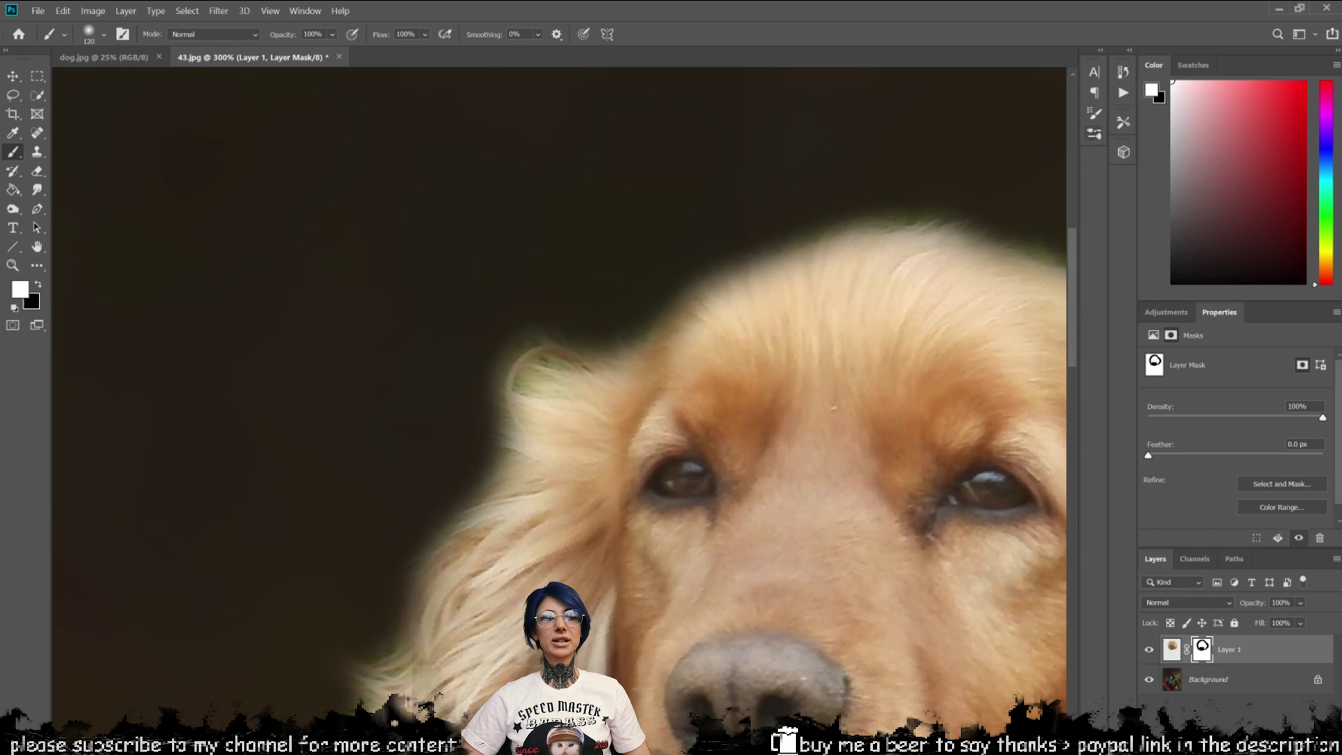
pyautogui.click(1094, 133)
pyautogui.moveTo(1077, 199); pyautogui.dragTo(1089, 319)
pyautogui.scroll(-10, 1056, 406)
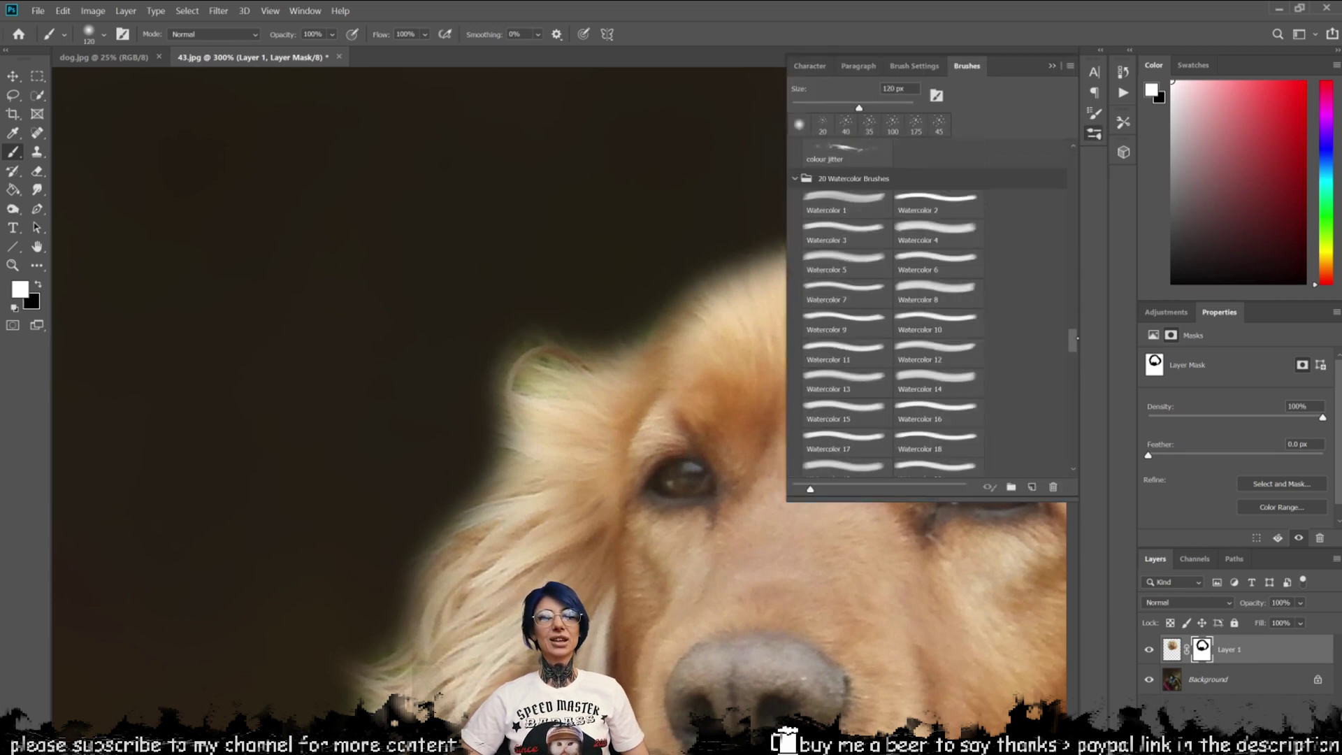
pyautogui.scroll(-5, 1056, 406)
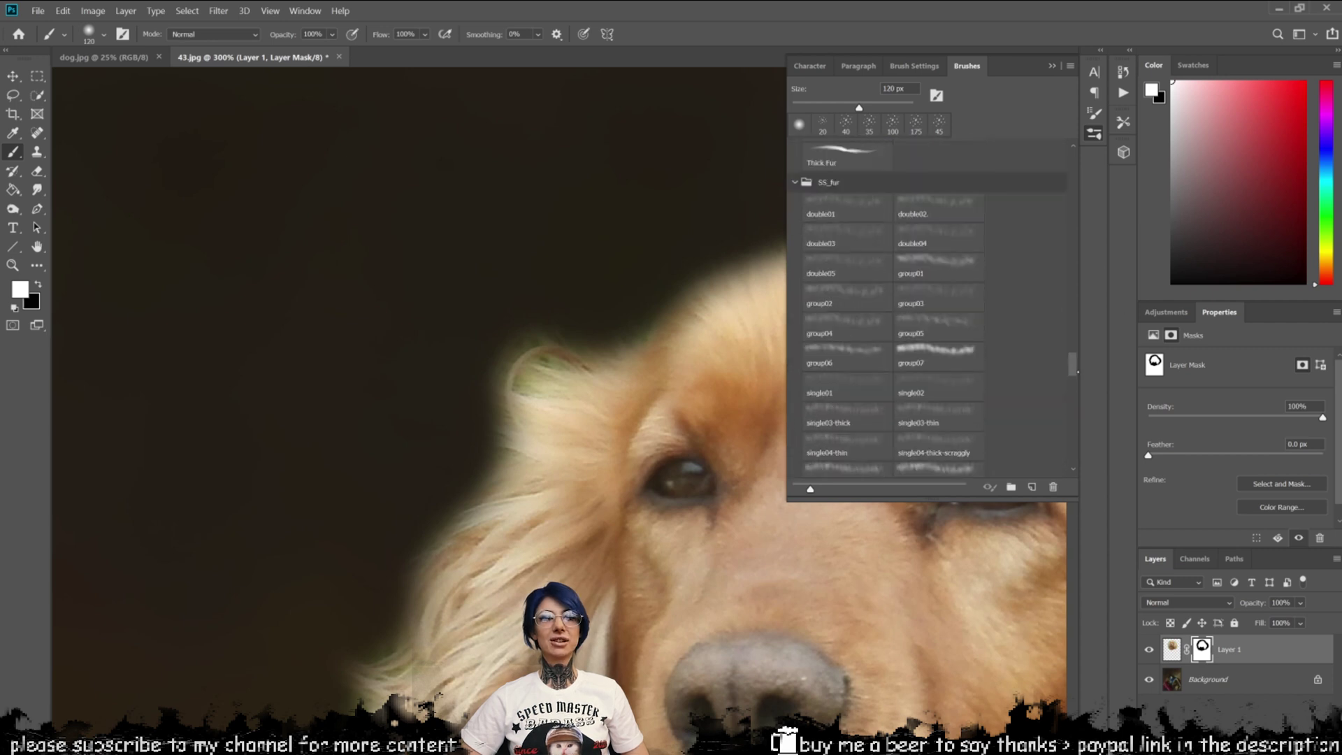
pyautogui.scroll(-5, 1056, 406)
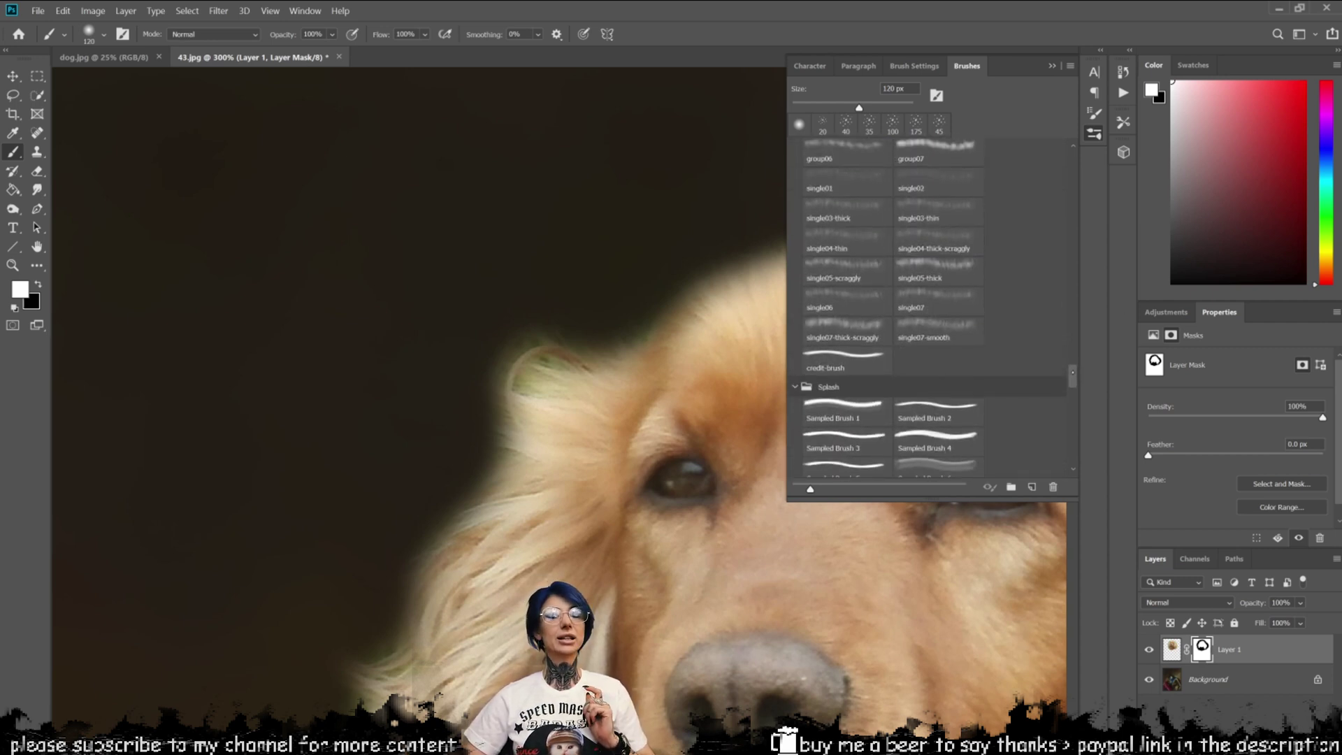
pyautogui.scroll(8, 933, 307)
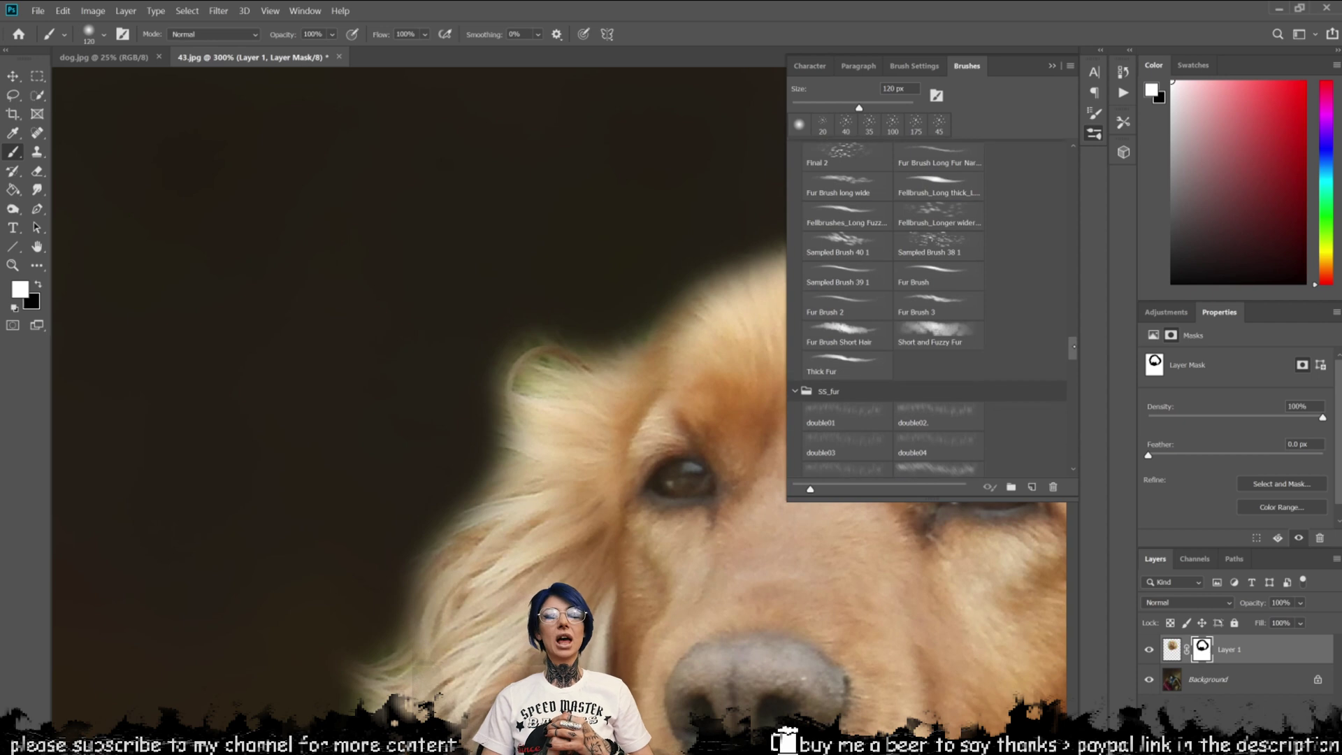
pyautogui.scroll(1, 933, 308)
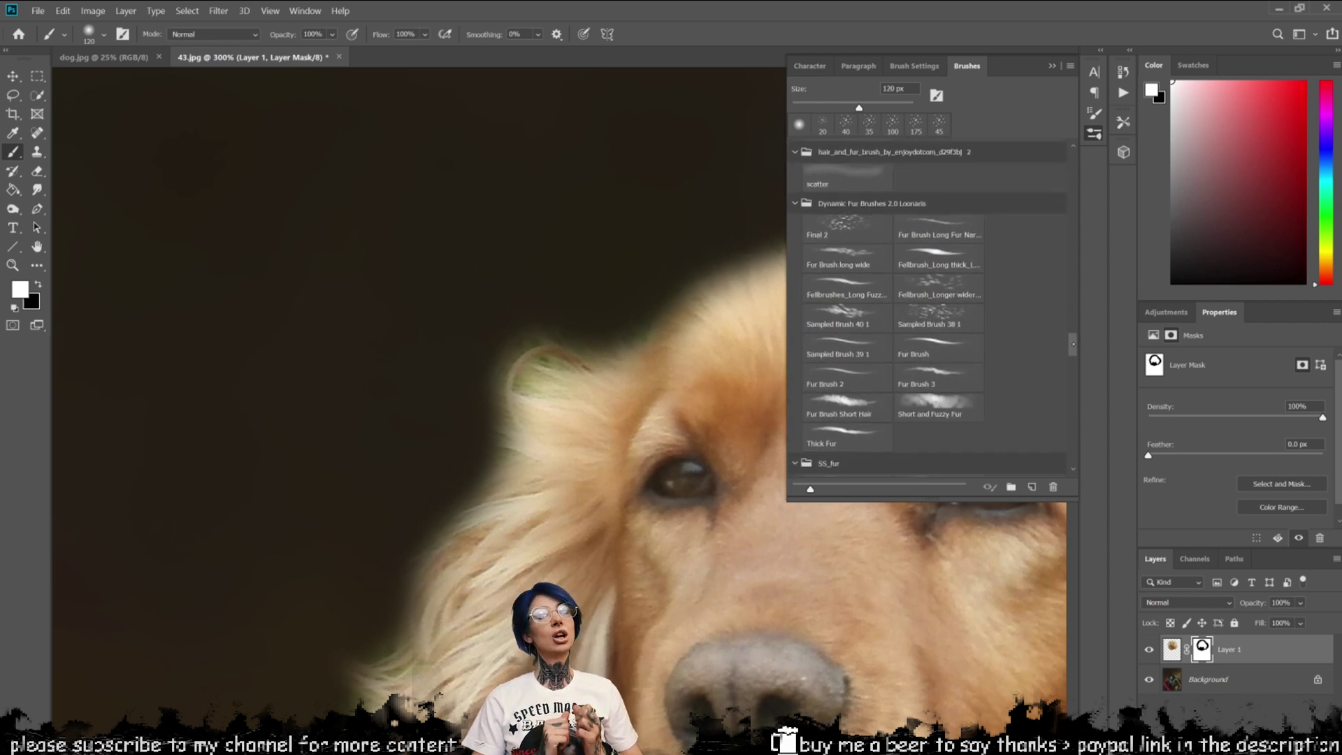
pyautogui.scroll(-4, 933, 307)
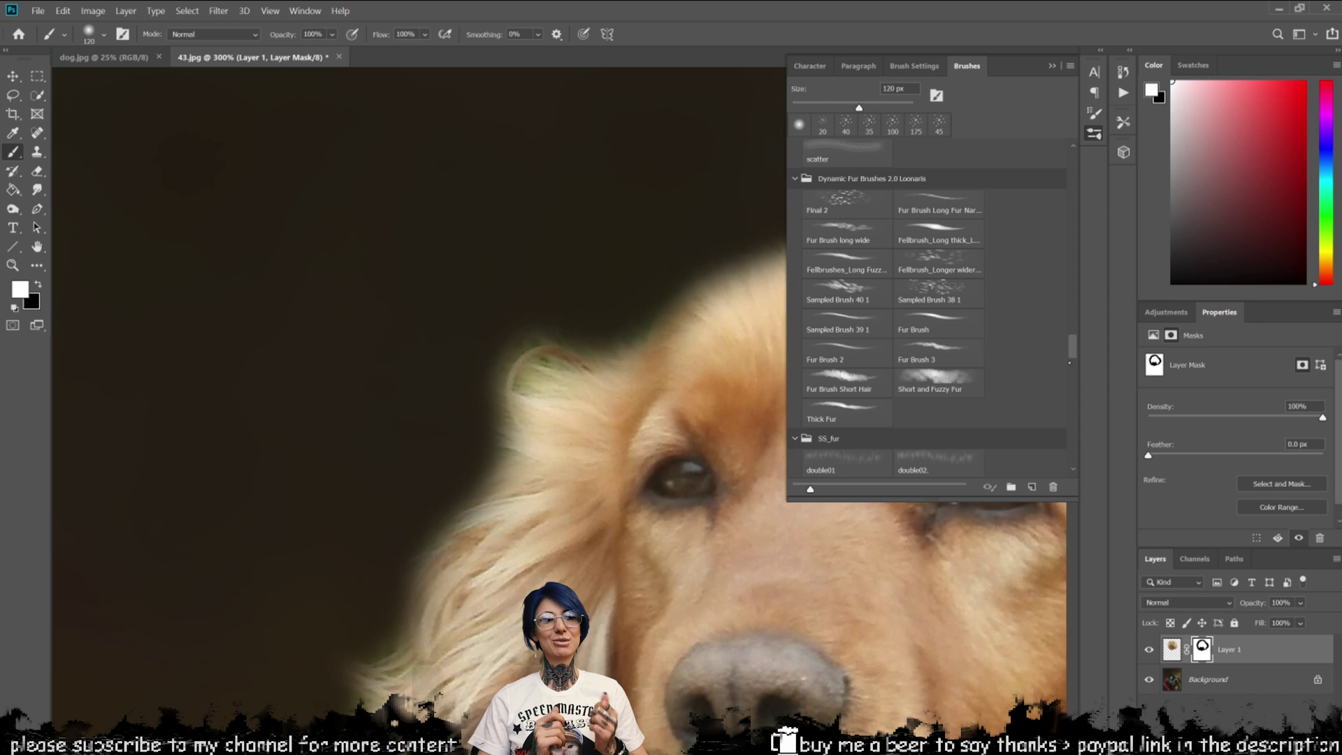
pyautogui.click(855, 242)
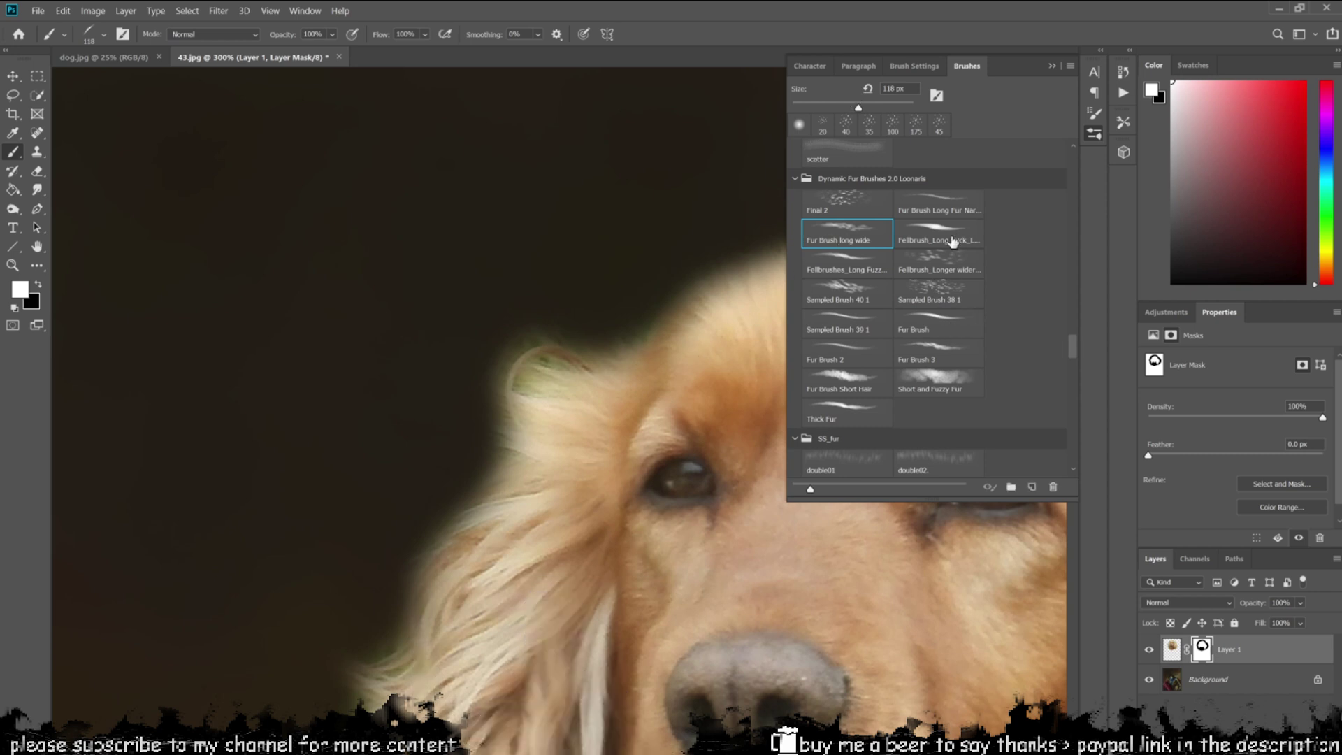
pyautogui.scroll(-8, 933, 259)
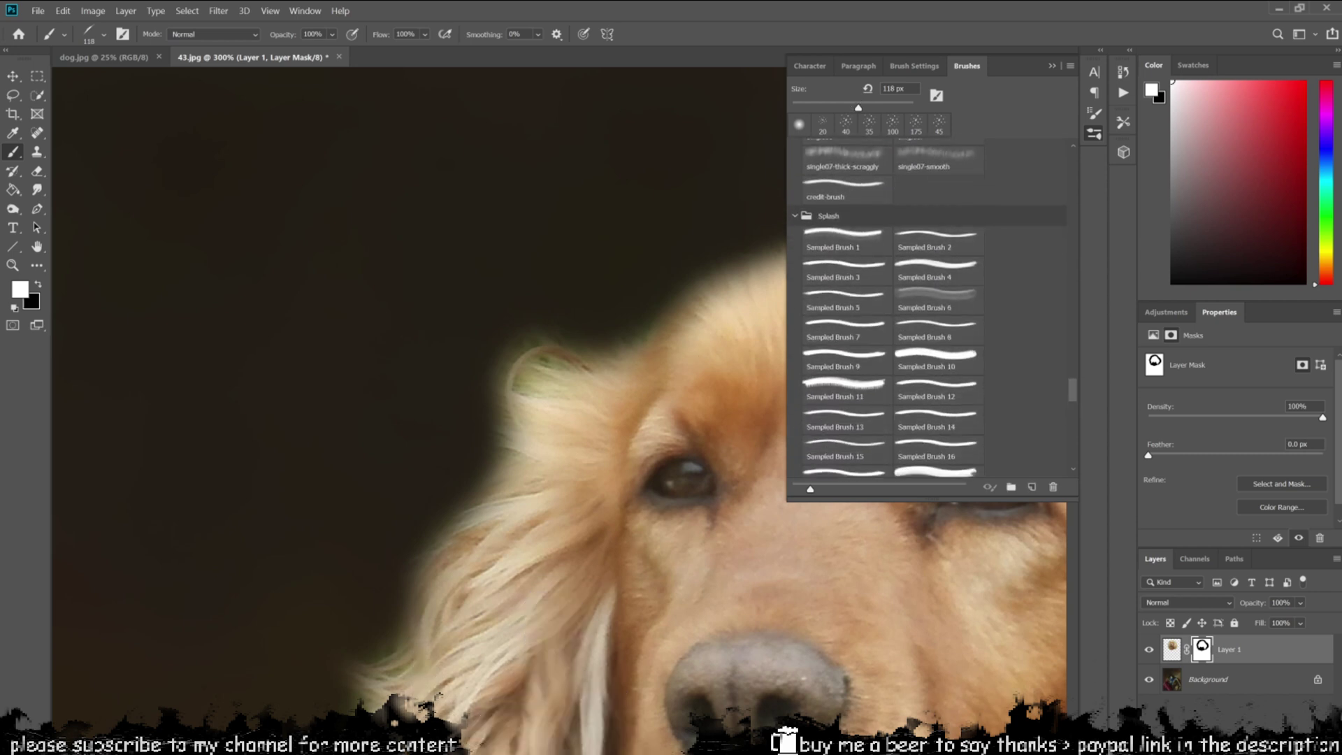
pyautogui.scroll(-3, 933, 308)
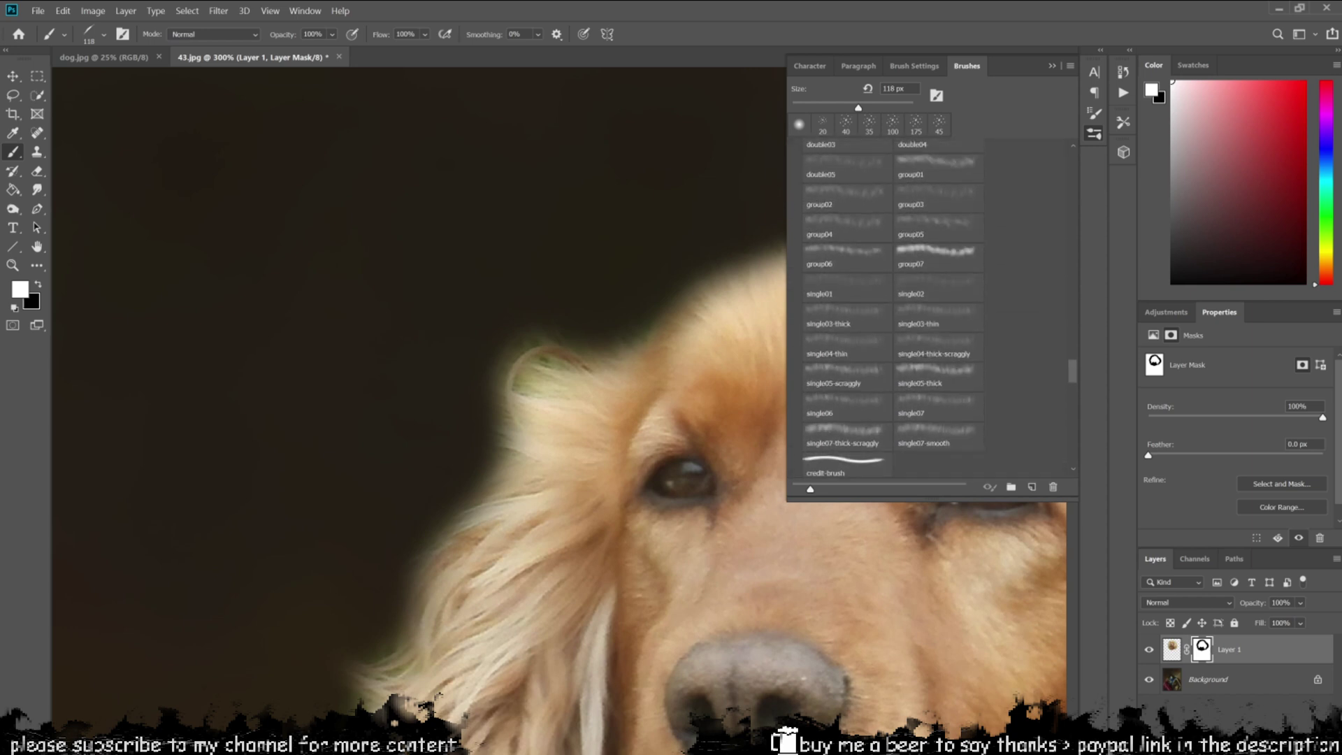
pyautogui.scroll(-10, 933, 308)
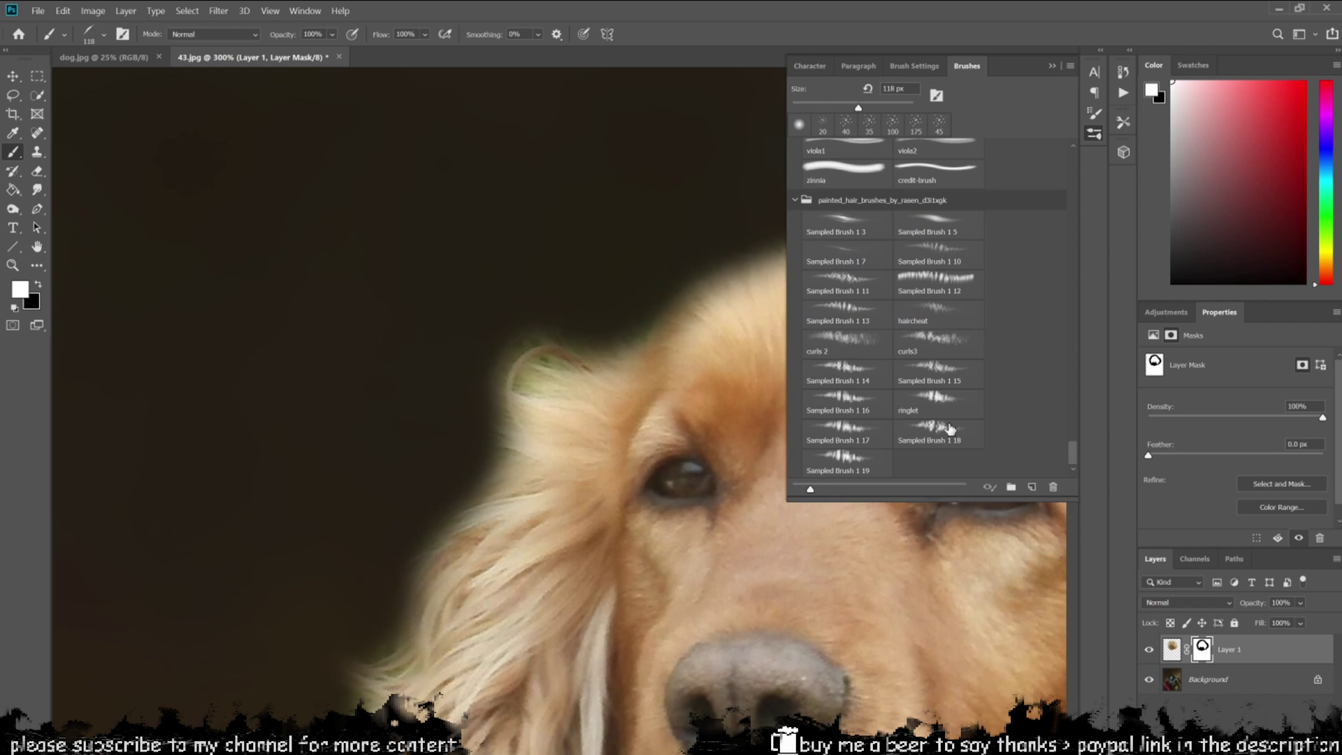
pyautogui.scroll(10, 1072, 401)
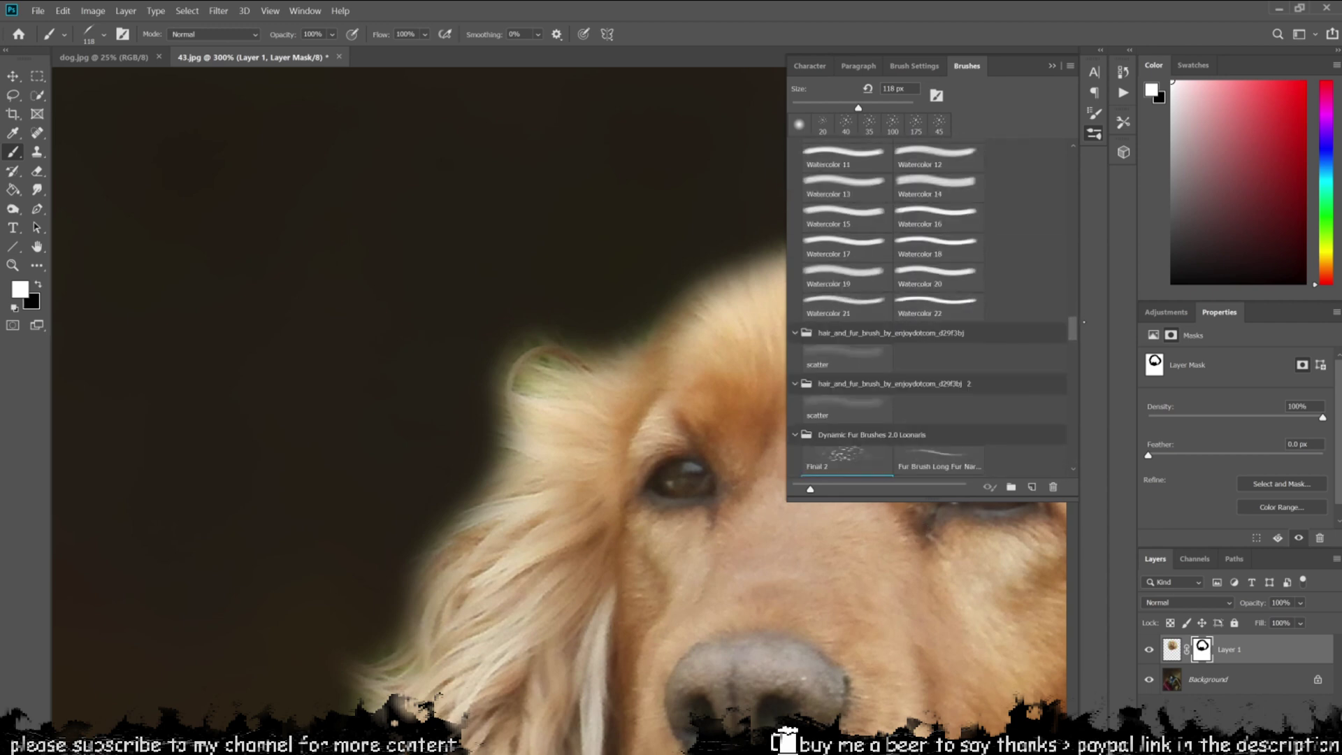
# - Try black fur strokes on the mask along the left ear's outer edge with the Fur Brush Long Fur Narrow at 67 px
pyautogui.click(939, 217)
pyautogui.click(881, 105)
pyautogui.click(821, 125)
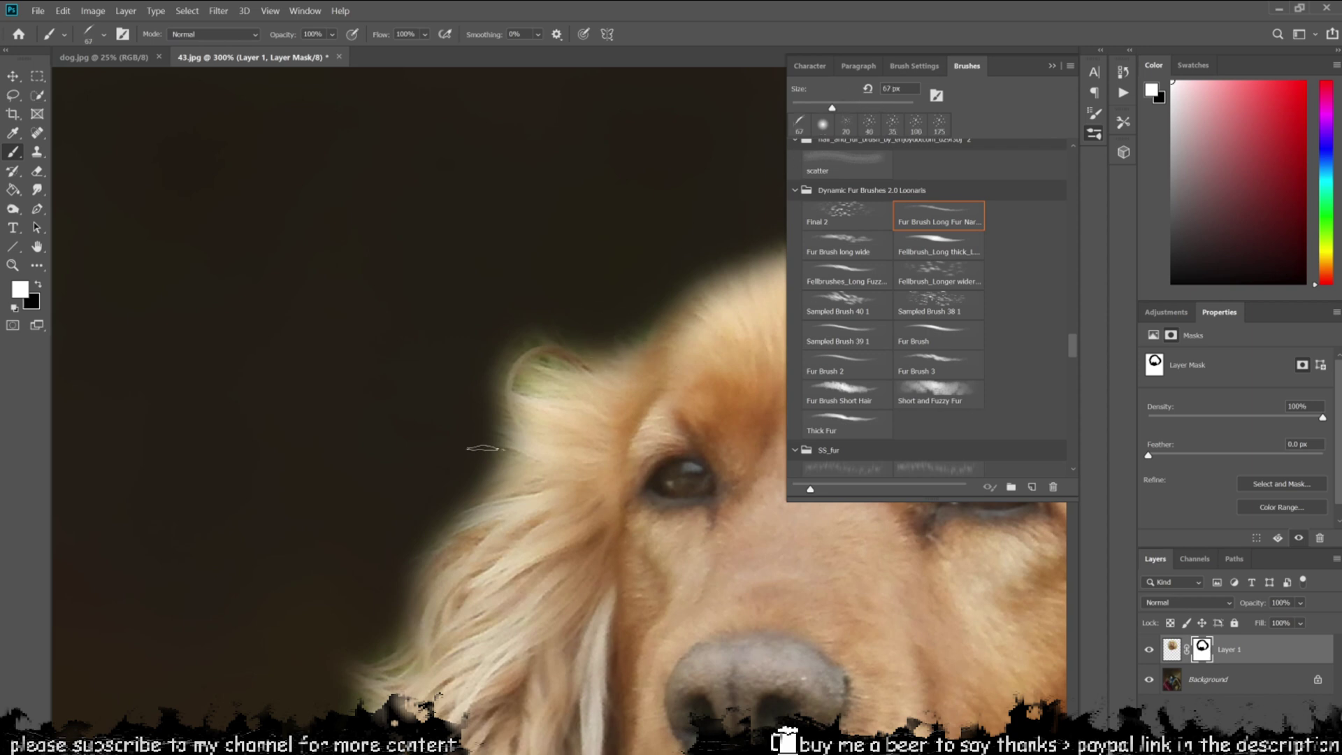
pyautogui.press('x')
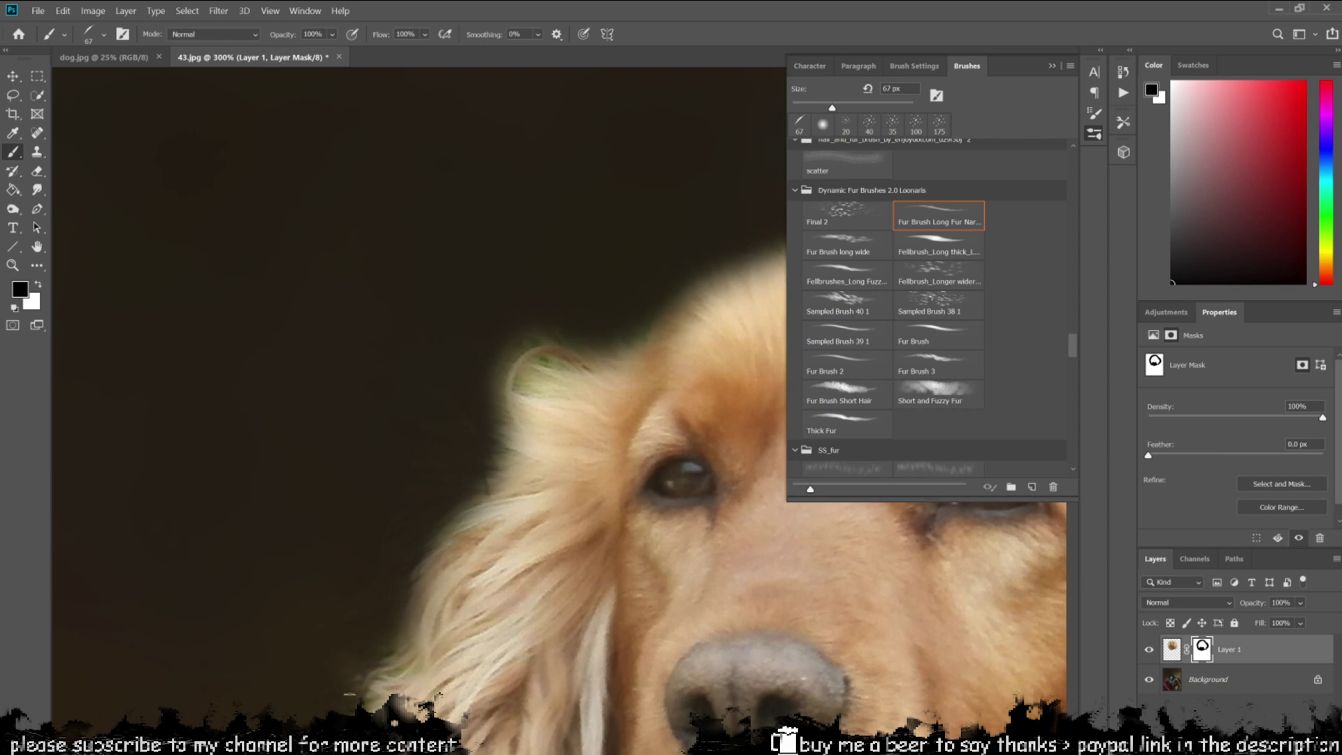
pyautogui.hotkey('ctrl', 'z')
pyautogui.hotkey('ctrl', 'z')
pyautogui.click(375, 662)
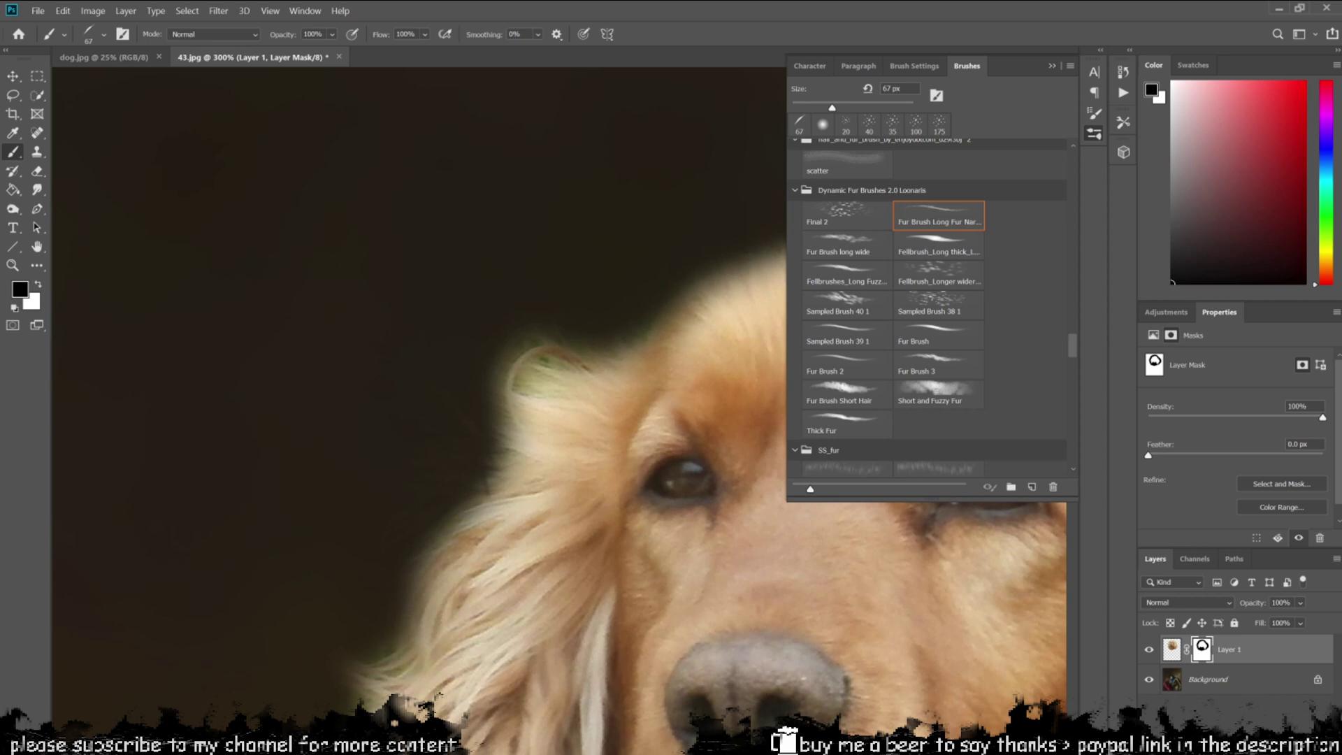
# - Paint black on the mask around the top of the left ear using the Fur Brush long wide at 67 px
pyautogui.click(825, 256)
pyautogui.moveTo(531, 476)
pyautogui.mouseDown()
pyautogui.moveTo(363, 664)
pyautogui.moveTo(419, 663)
pyautogui.mouseUp()
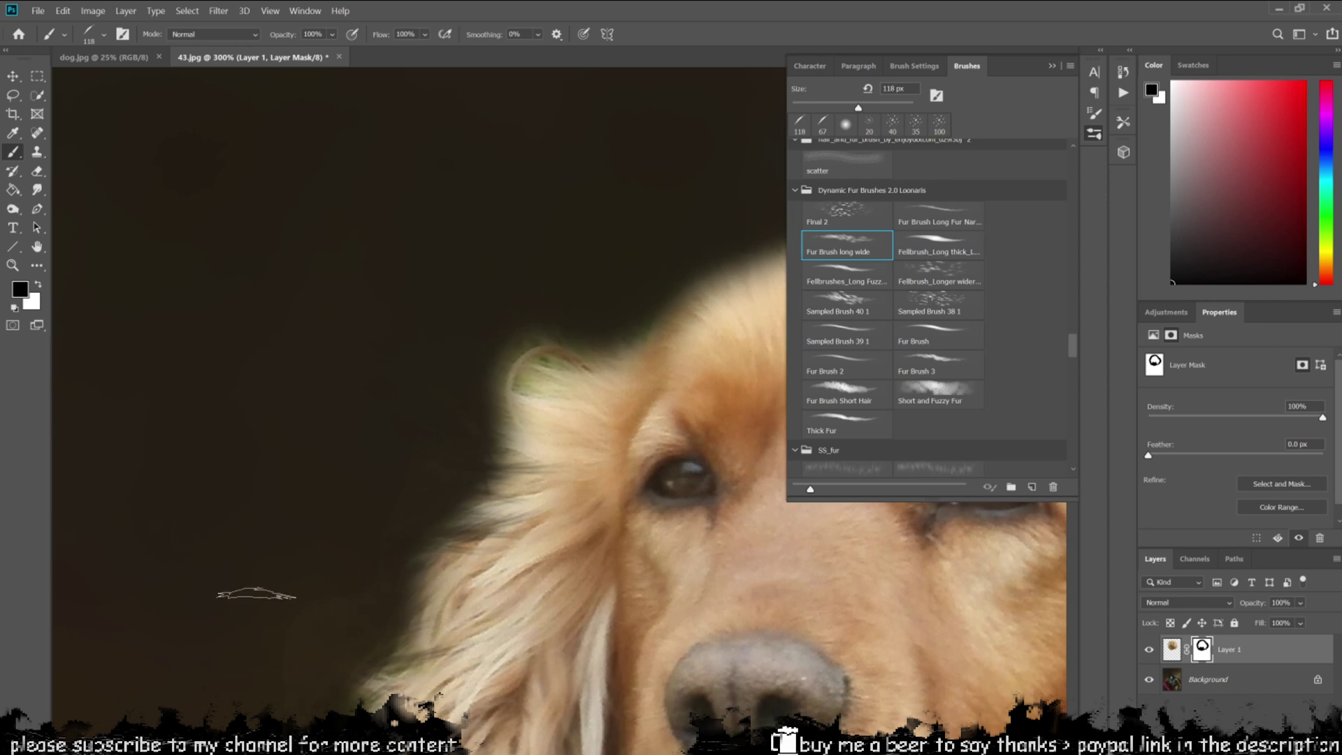
pyautogui.moveTo(858, 108); pyautogui.dragTo(831, 107)
pyautogui.click(382, 438)
pyautogui.moveTo(441, 432); pyautogui.dragTo(508, 458)
pyautogui.moveTo(404, 430); pyautogui.dragTo(515, 382)
pyautogui.moveTo(480, 335); pyautogui.dragTo(548, 355)
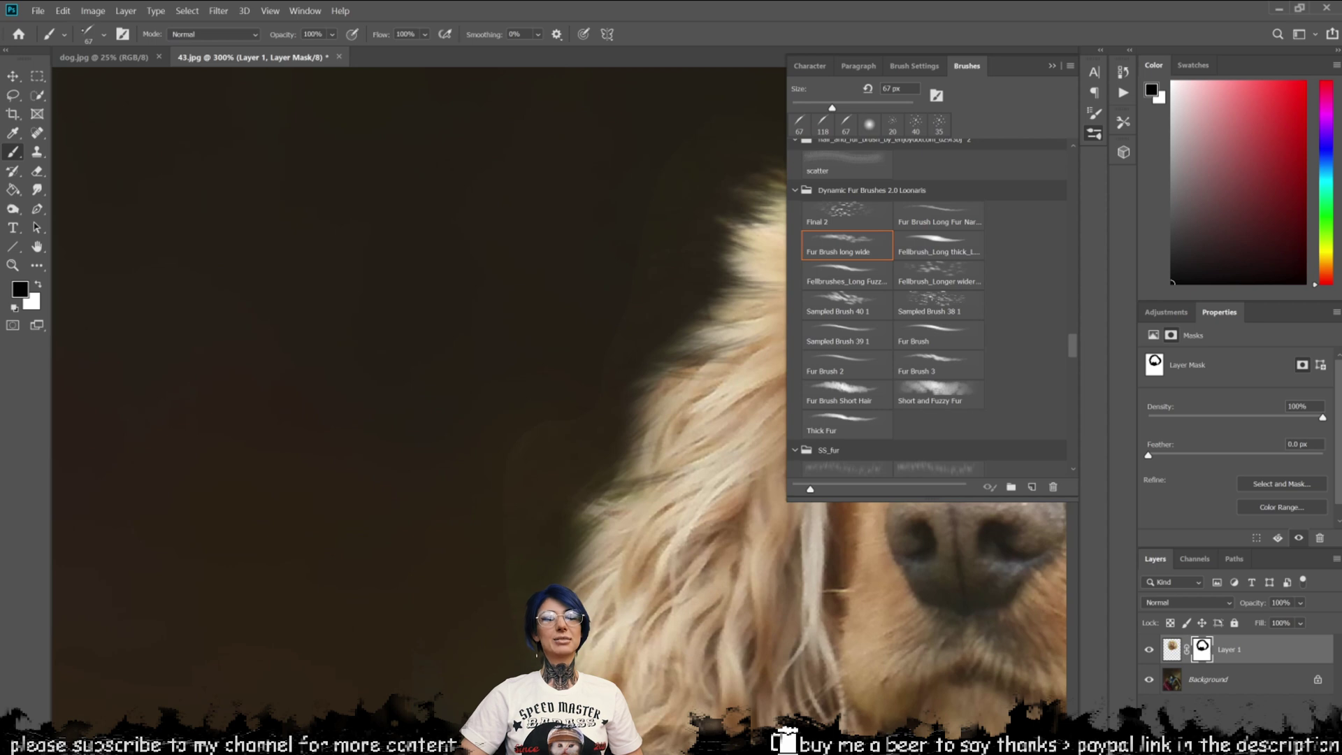
# - Rotate the fur brush tip and paint black strands along the middle of the left ear's outer edge
pyautogui.click(104, 34)
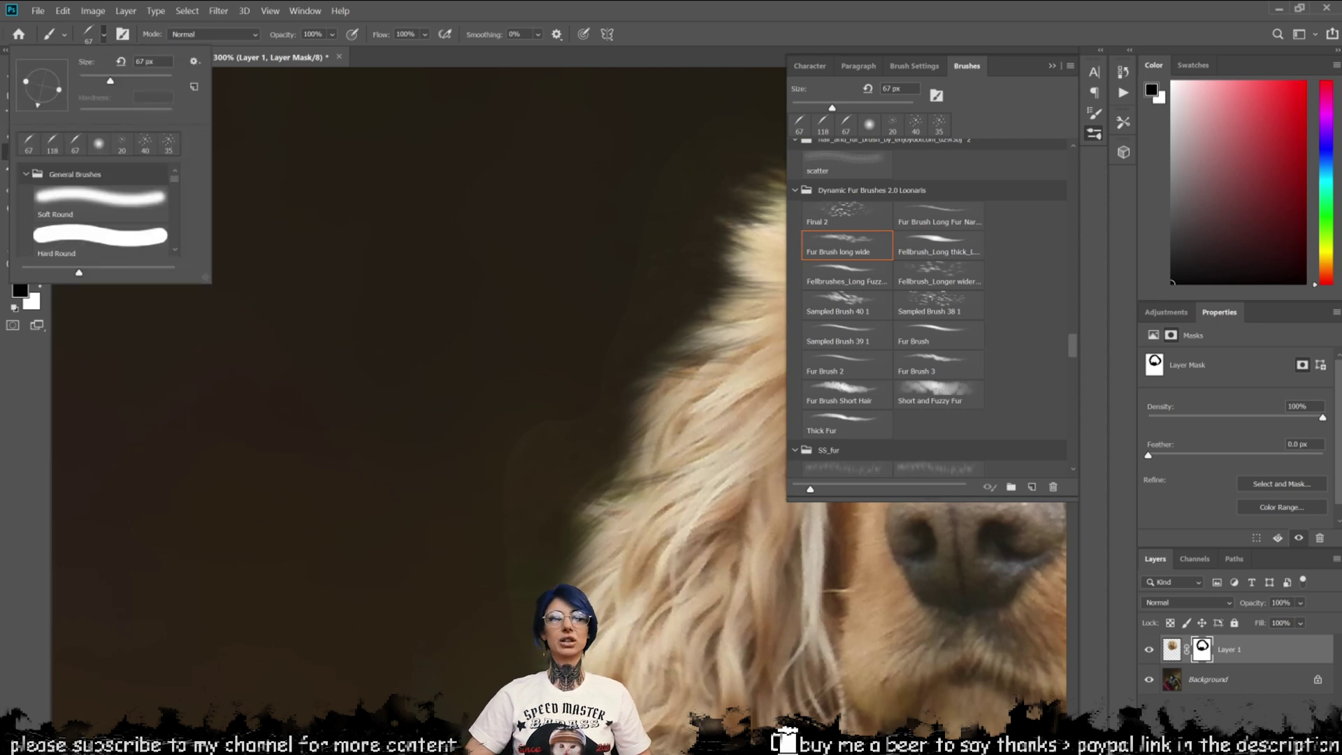
pyautogui.click(581, 468)
pyautogui.click(579, 469)
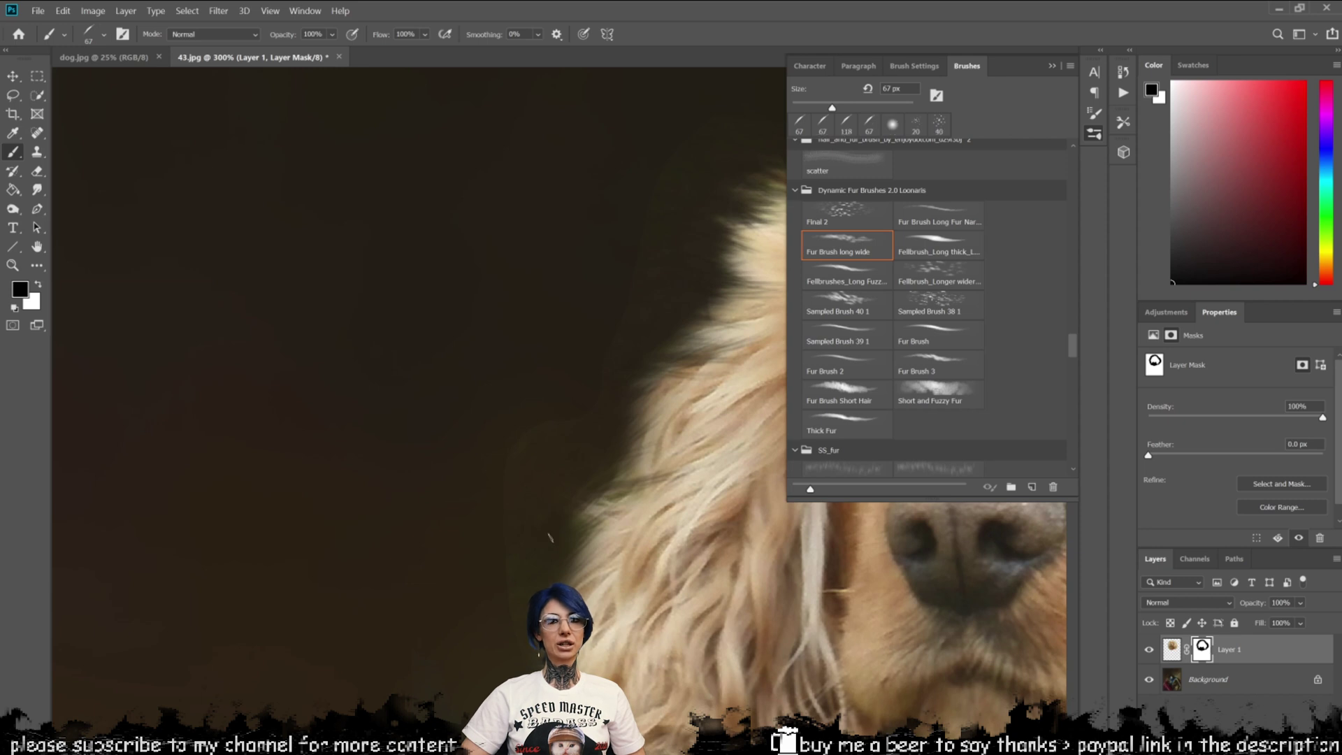
# - Readjust the fur brush angle and break up the left ear's soft outer edge beside the muzzle with black strokes
pyautogui.click(95, 39)
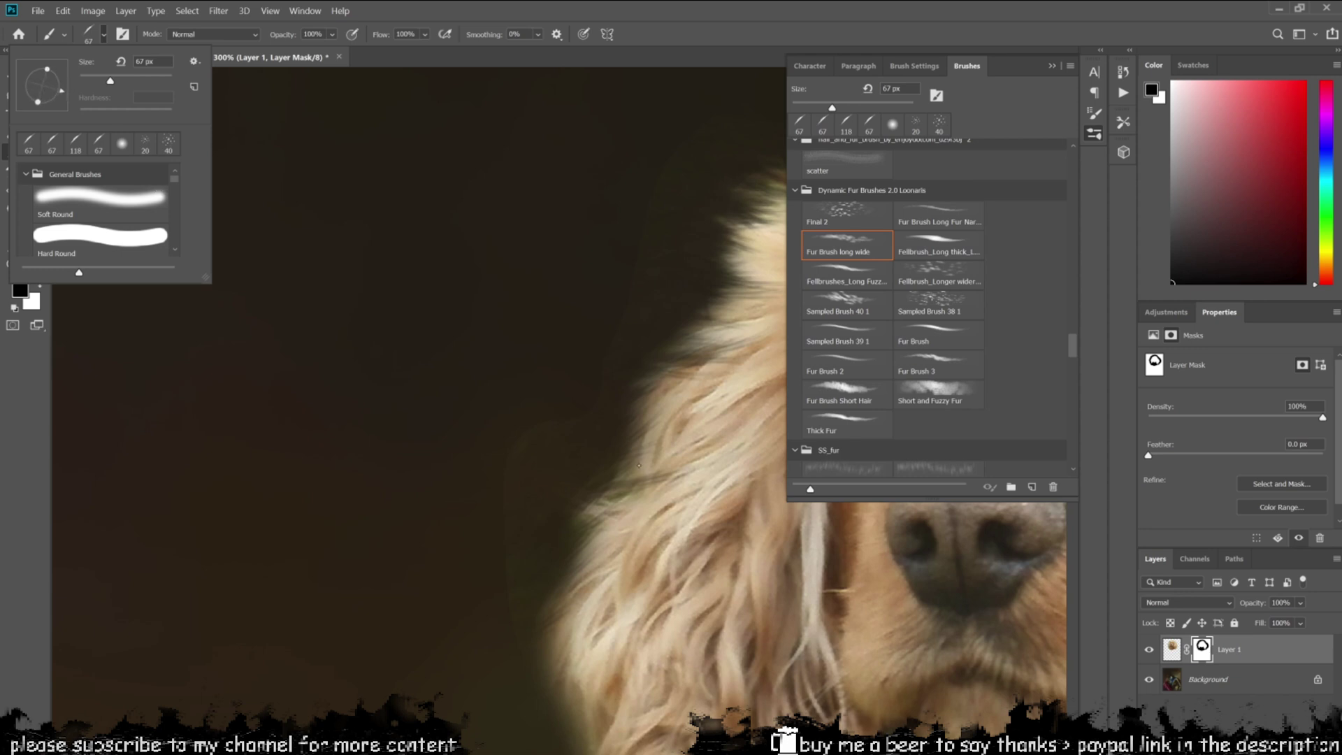
pyautogui.click(638, 465)
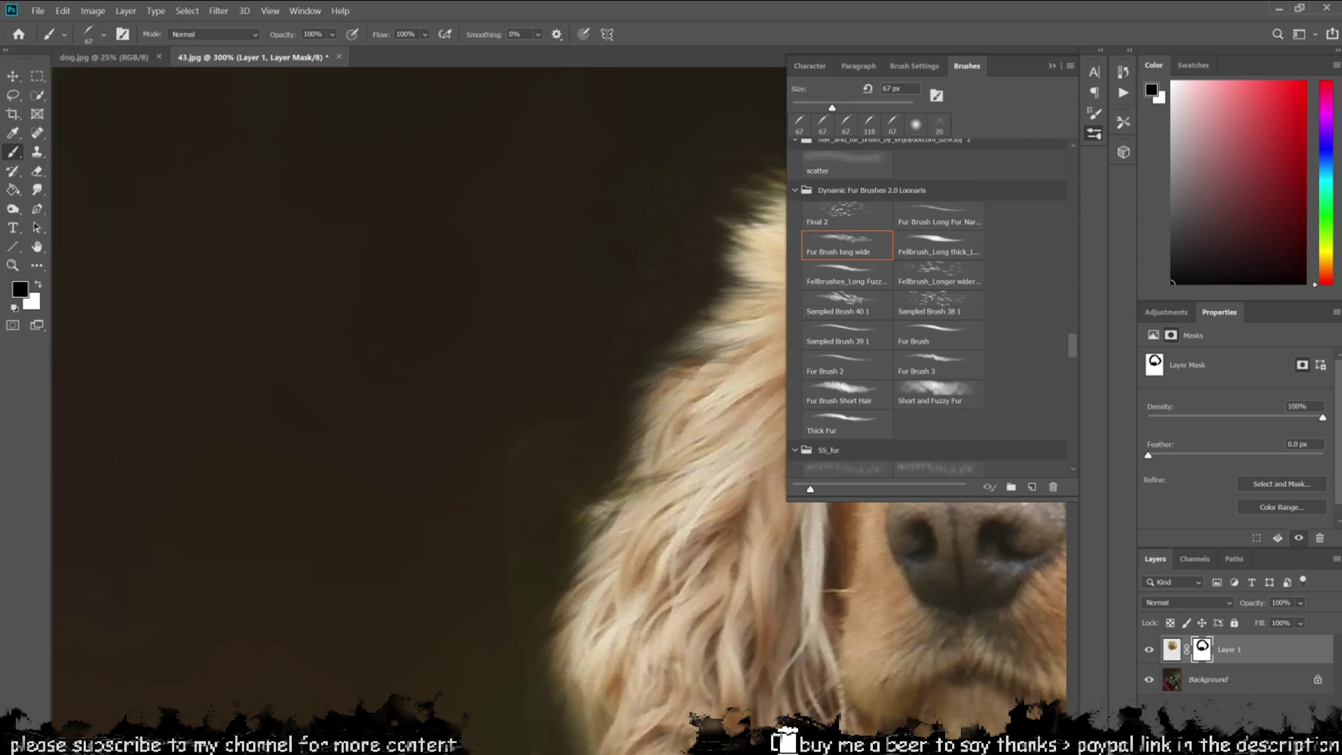
pyautogui.moveTo(679, 745); pyautogui.dragTo(557, 719)
pyautogui.moveTo(470, 481); pyautogui.dragTo(400, 524)
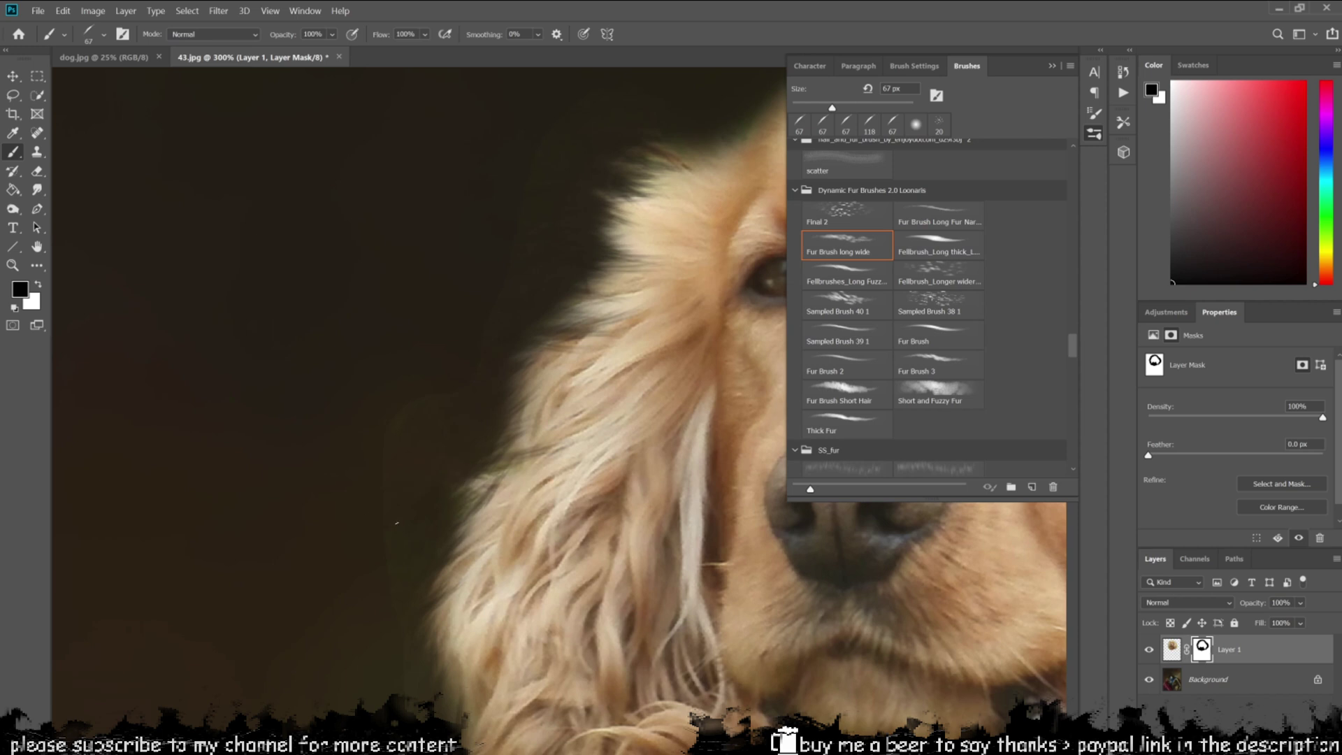
pyautogui.moveTo(484, 520); pyautogui.dragTo(413, 562)
pyautogui.moveTo(482, 470); pyautogui.dragTo(387, 517)
pyautogui.moveTo(388, 580); pyautogui.dragTo(382, 381)
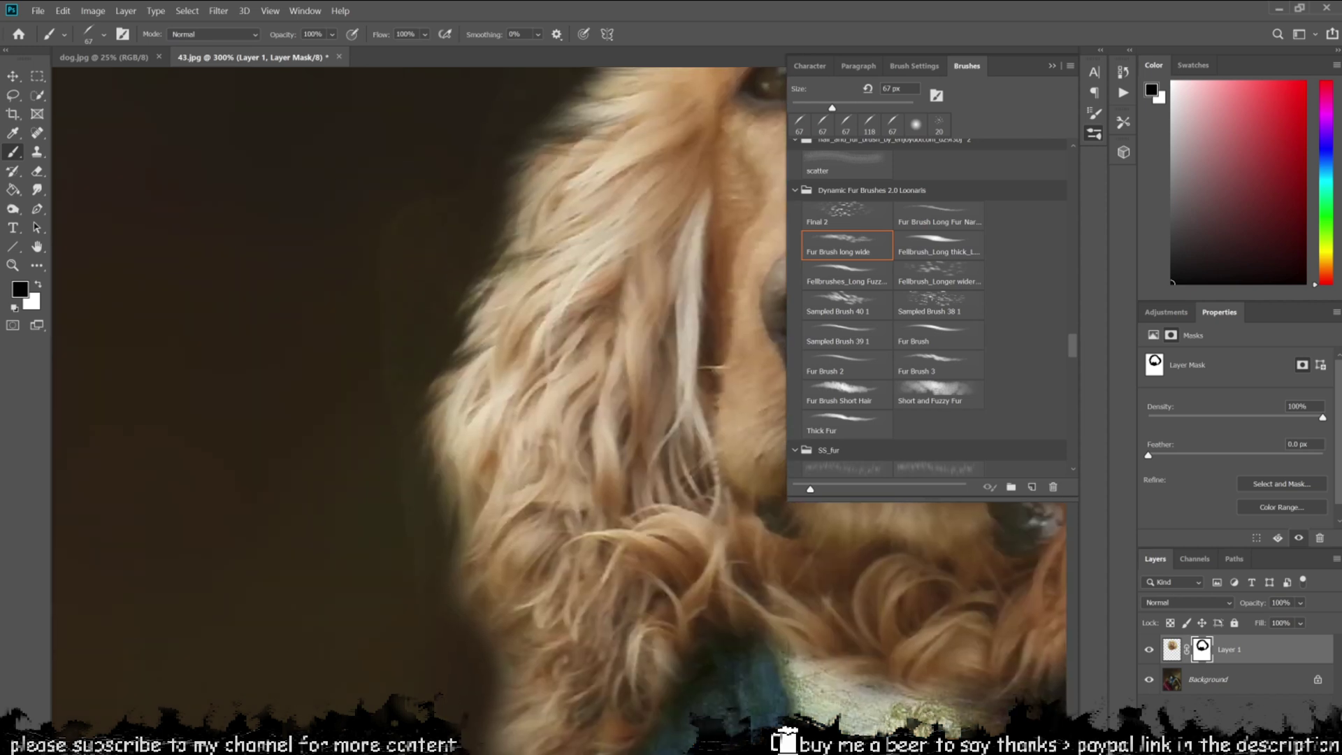
# - Rotate the fur brush tip to follow the hair and paint black along the left ear's lower outer edge
pyautogui.click(103, 35)
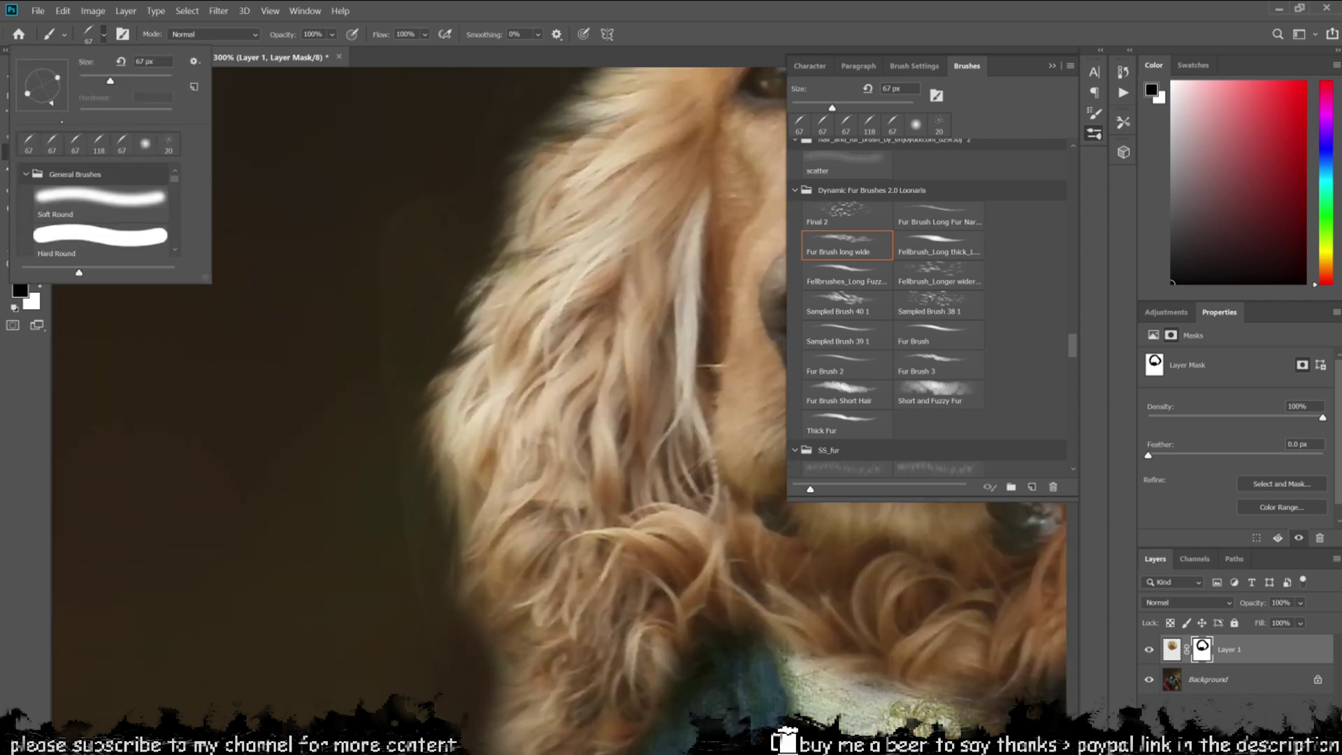
pyautogui.click(28, 77)
pyautogui.click(44, 104)
pyautogui.click(449, 710)
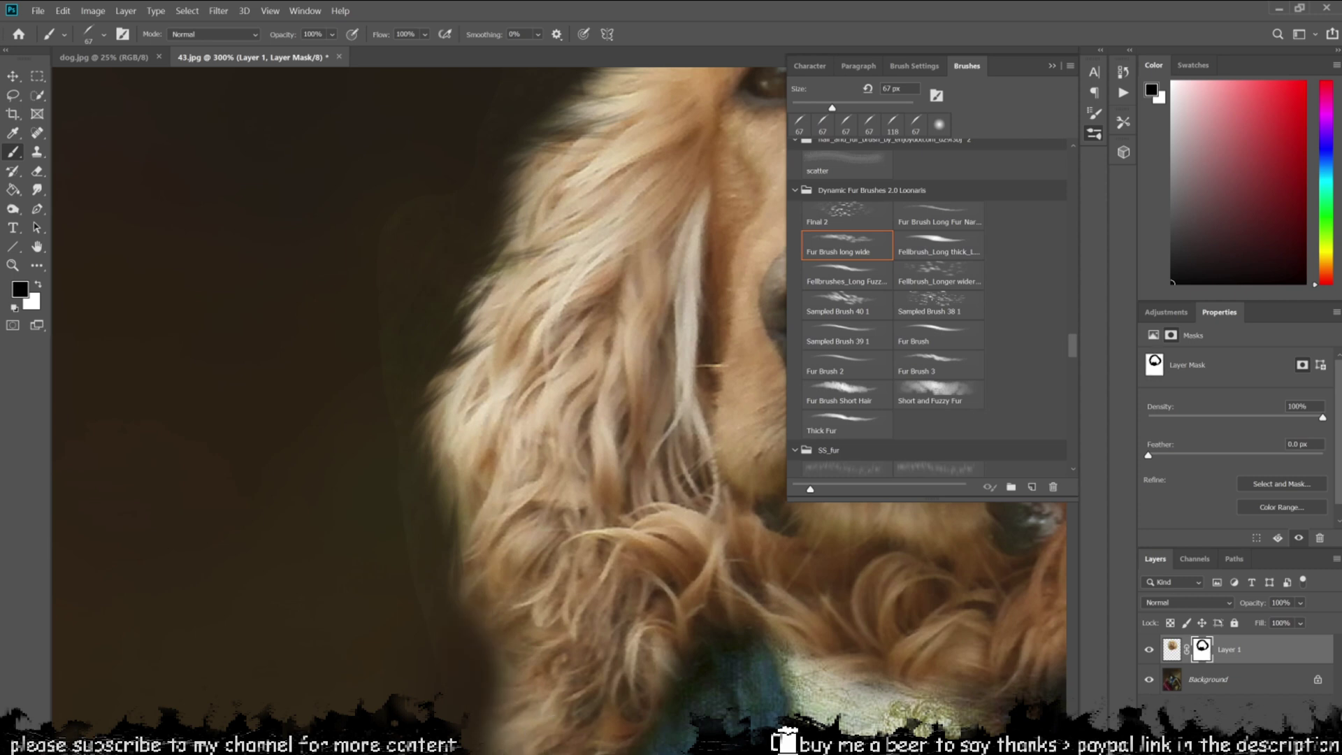
pyautogui.click(103, 33)
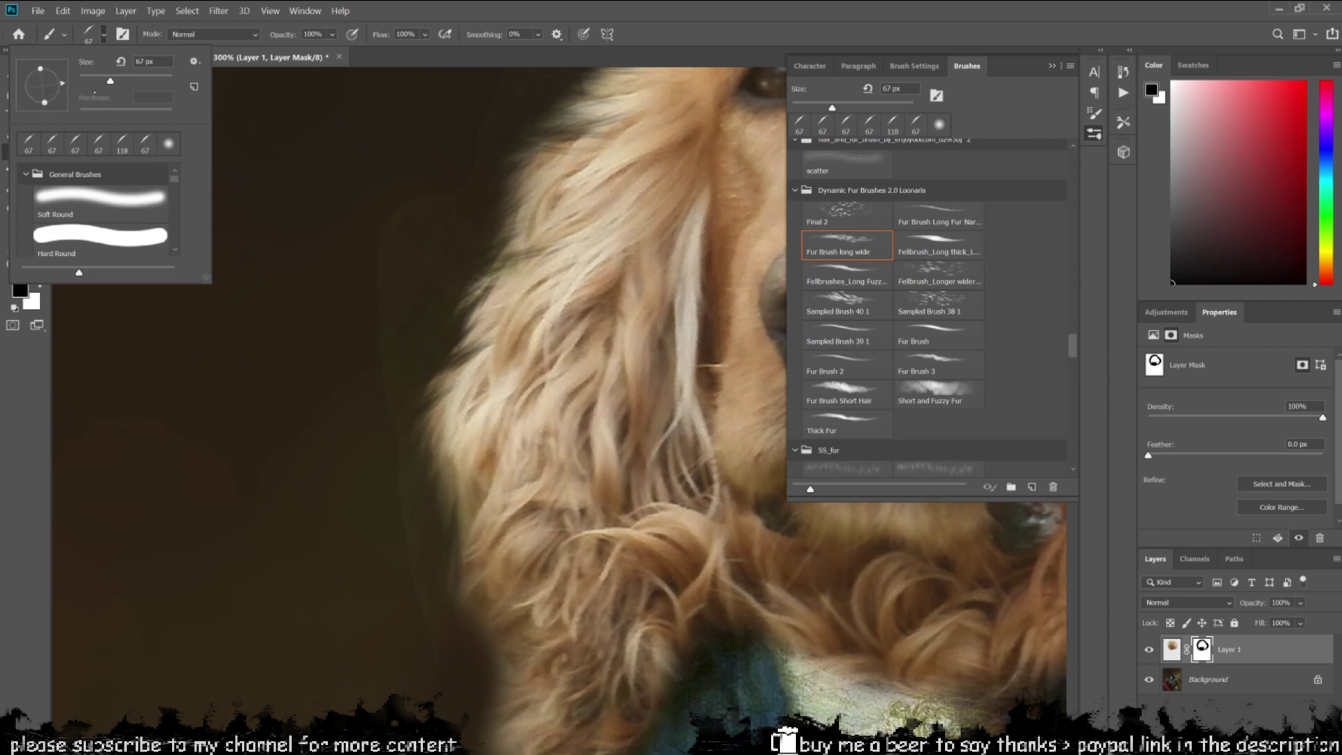
pyautogui.click(497, 745)
pyautogui.click(497, 746)
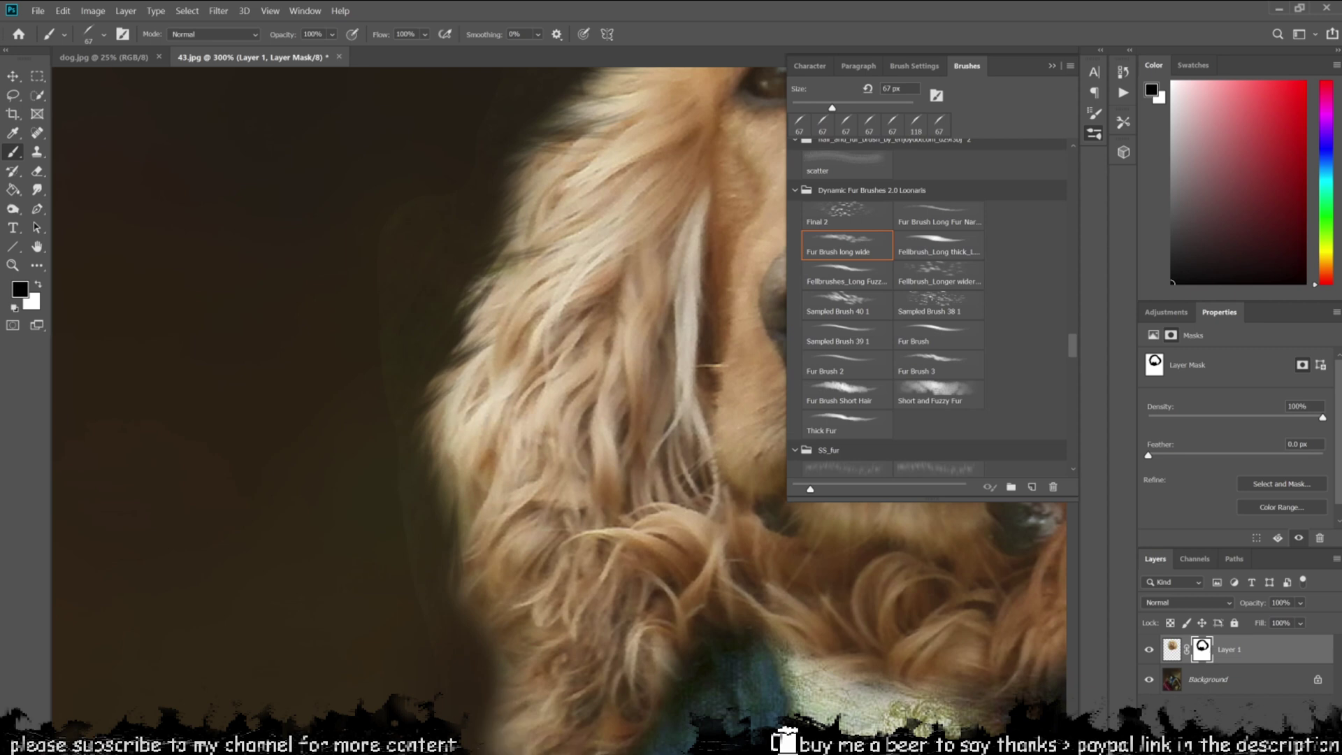
# - Switch to the Fellbrush_Longer wider brush at 39 px and trim the lower end of the left ear with black fur strokes
pyautogui.click(937, 277)
pyautogui.press('[')
pyautogui.press('[')
pyautogui.press('[')
pyautogui.press('[')
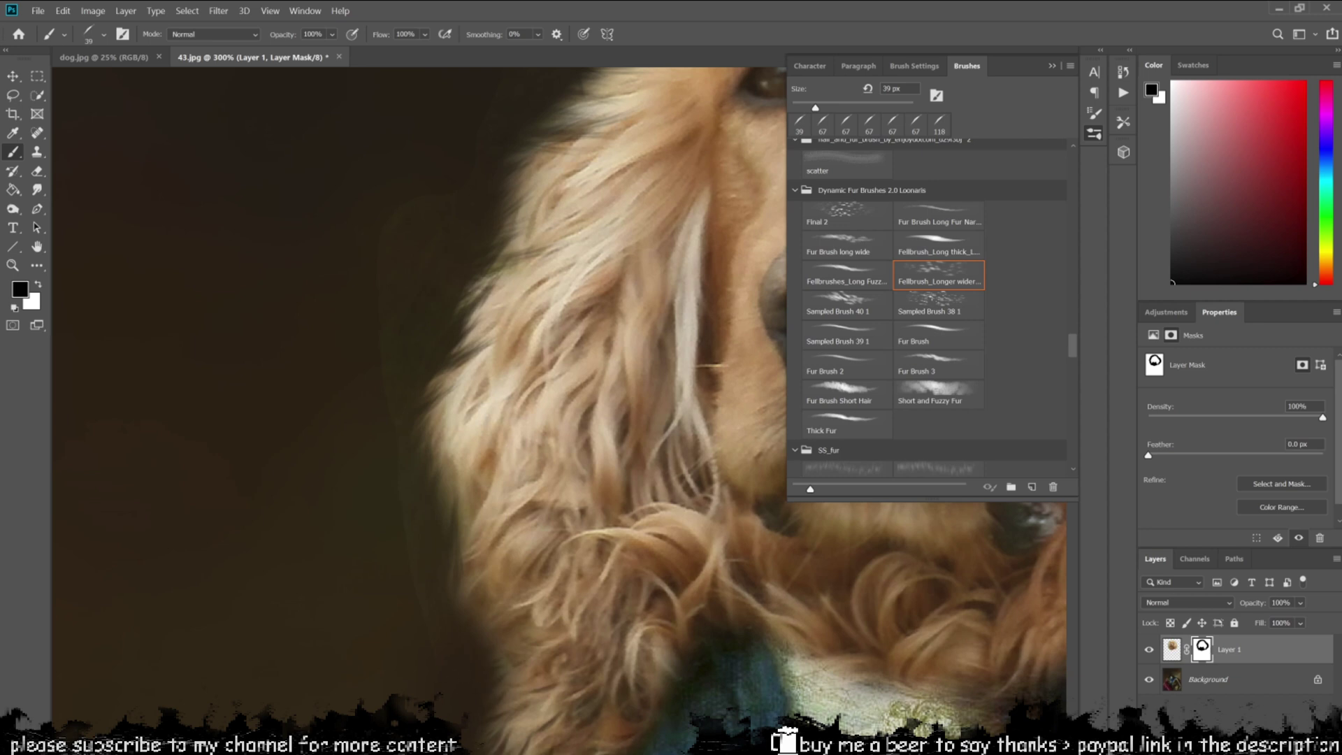
# - Refine the neck fur edge above the collar in black with the Fellbrush_Long thick brush at 52 px and the Fellbrush_Longer wider brush at 33 px
pyautogui.moveTo(671, 406); pyautogui.dragTo(360, 363)
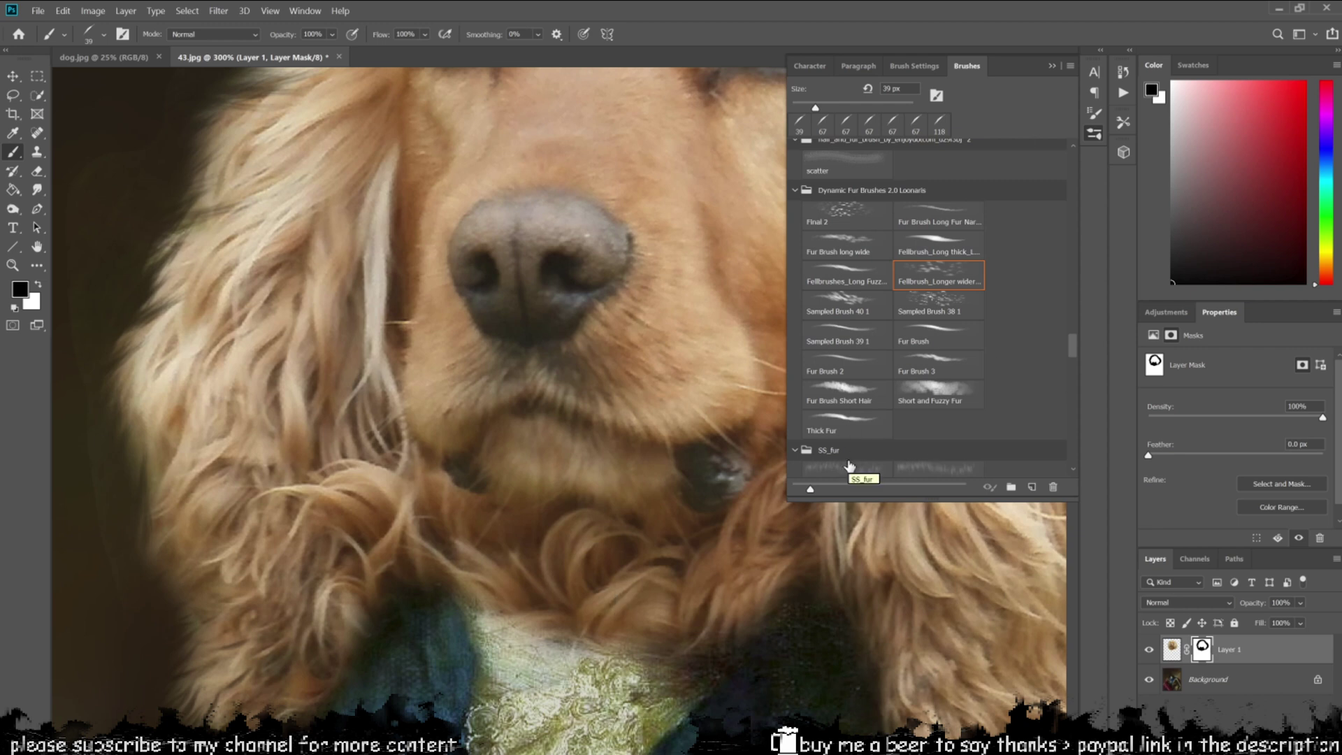
pyautogui.click(937, 244)
pyautogui.moveTo(550, 708)
pyautogui.mouseDown()
pyautogui.moveTo(571, 673)
pyautogui.moveTo(556, 647)
pyautogui.mouseUp()
pyautogui.moveTo(570, 724); pyautogui.dragTo(594, 640)
pyautogui.moveTo(522, 685); pyautogui.dragTo(542, 638)
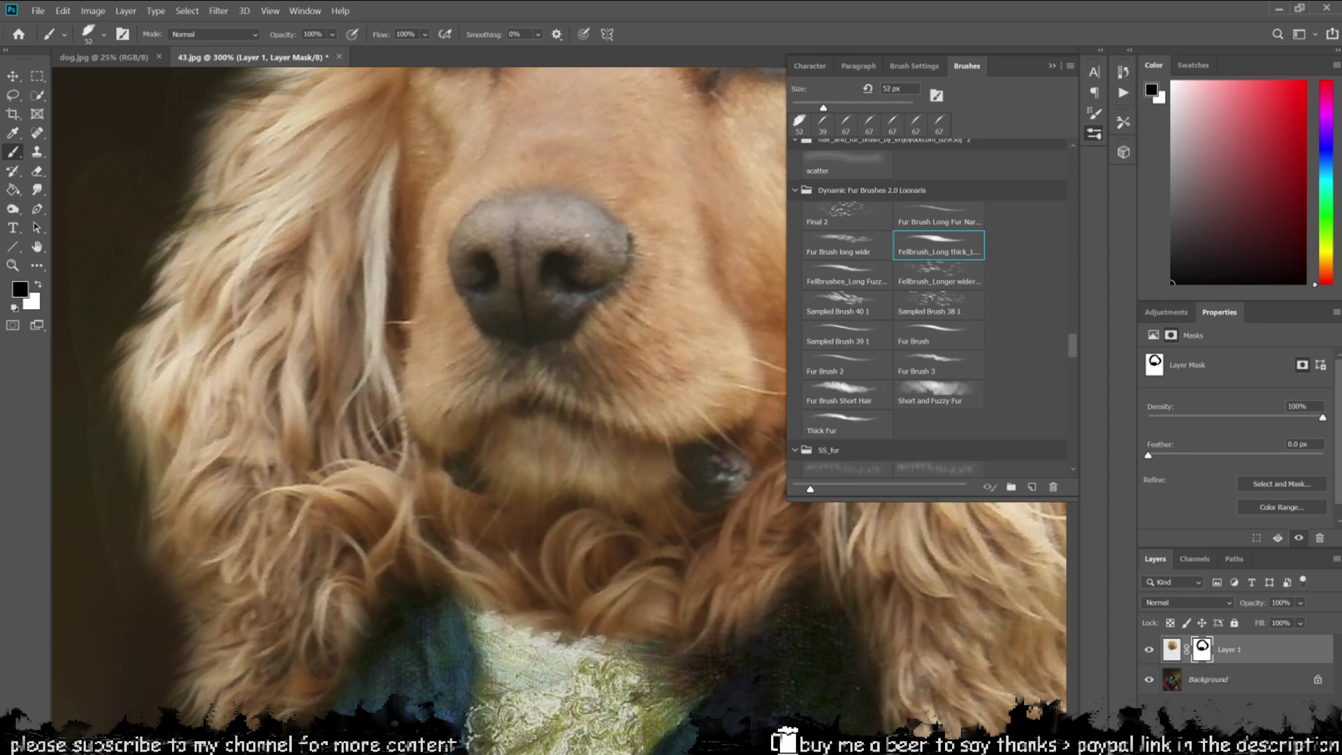
pyautogui.click(943, 279)
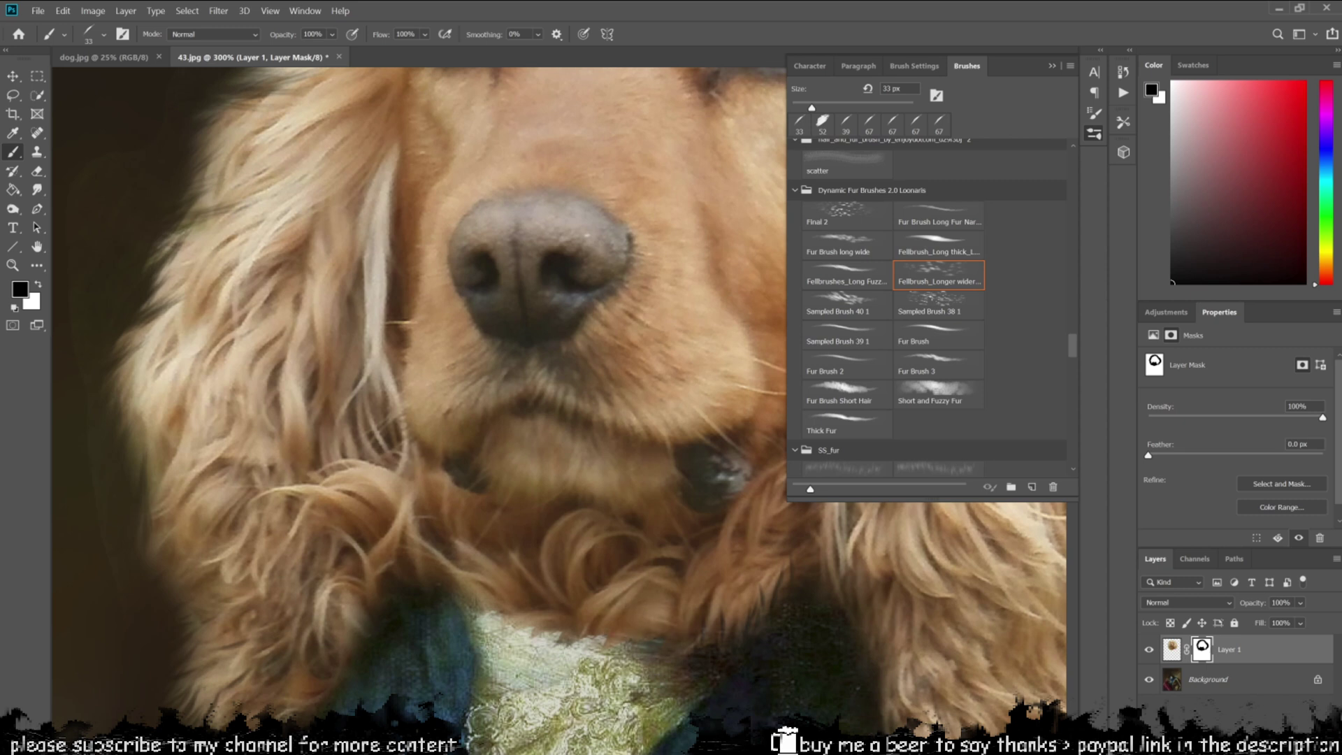
# - Set the Fellbrush_Long thick brush to 30 px, rotate its tip, and mask the right ear's lower edge over the blue sash in black
pyautogui.moveTo(657, 622); pyautogui.dragTo(401, 631)
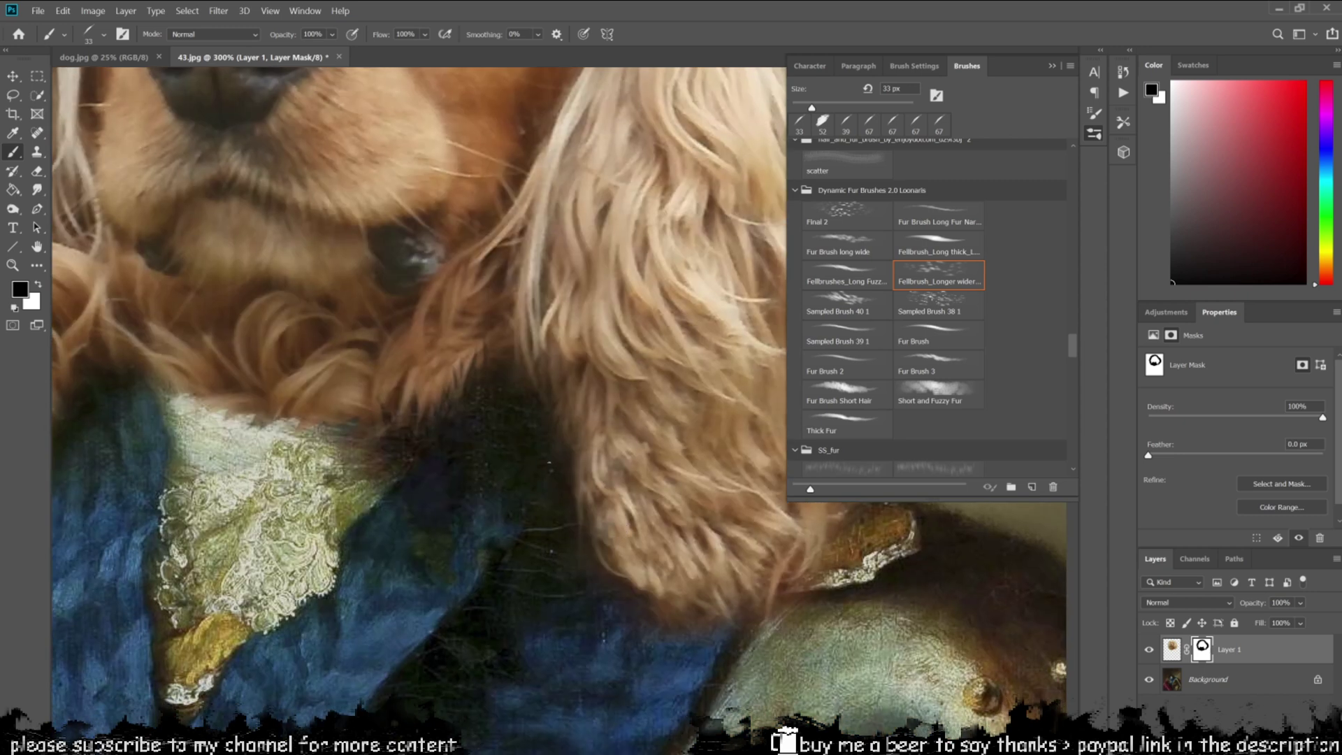
pyautogui.click(938, 245)
pyautogui.click(103, 33)
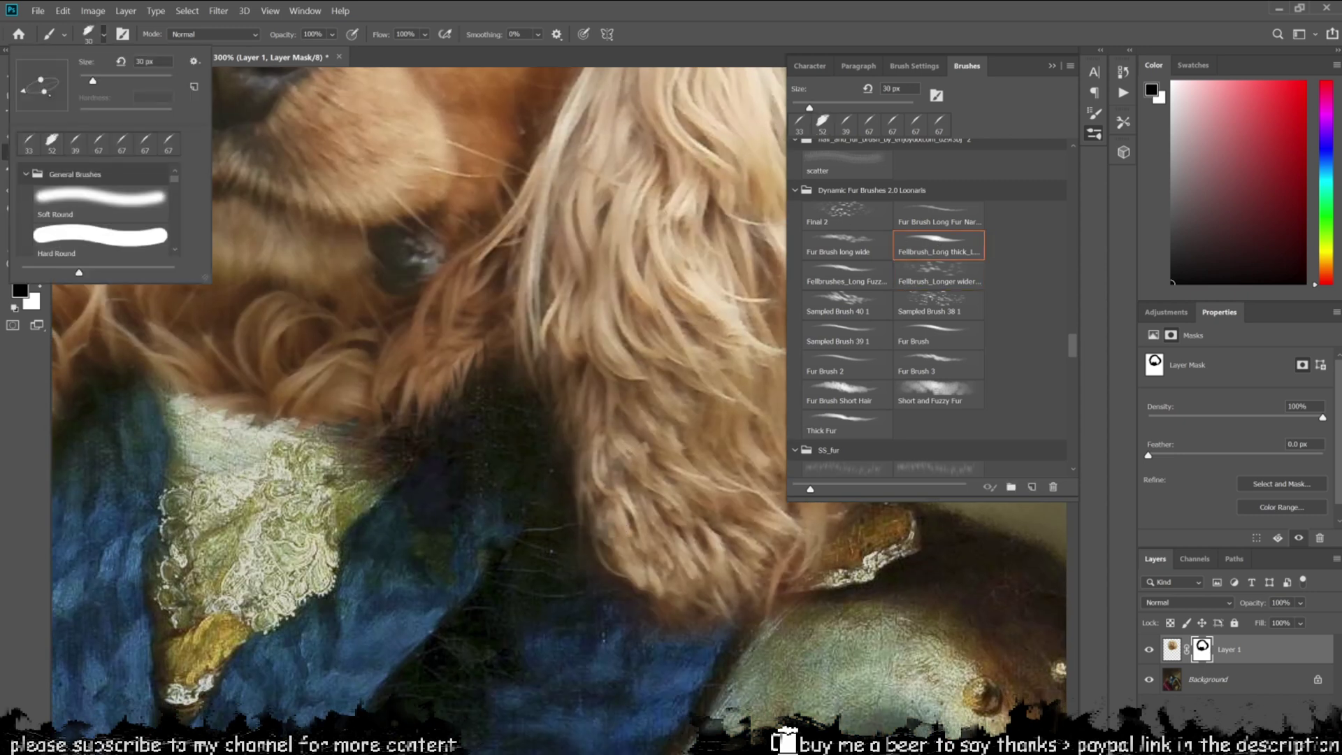
pyautogui.click(37, 102)
pyautogui.click(559, 552)
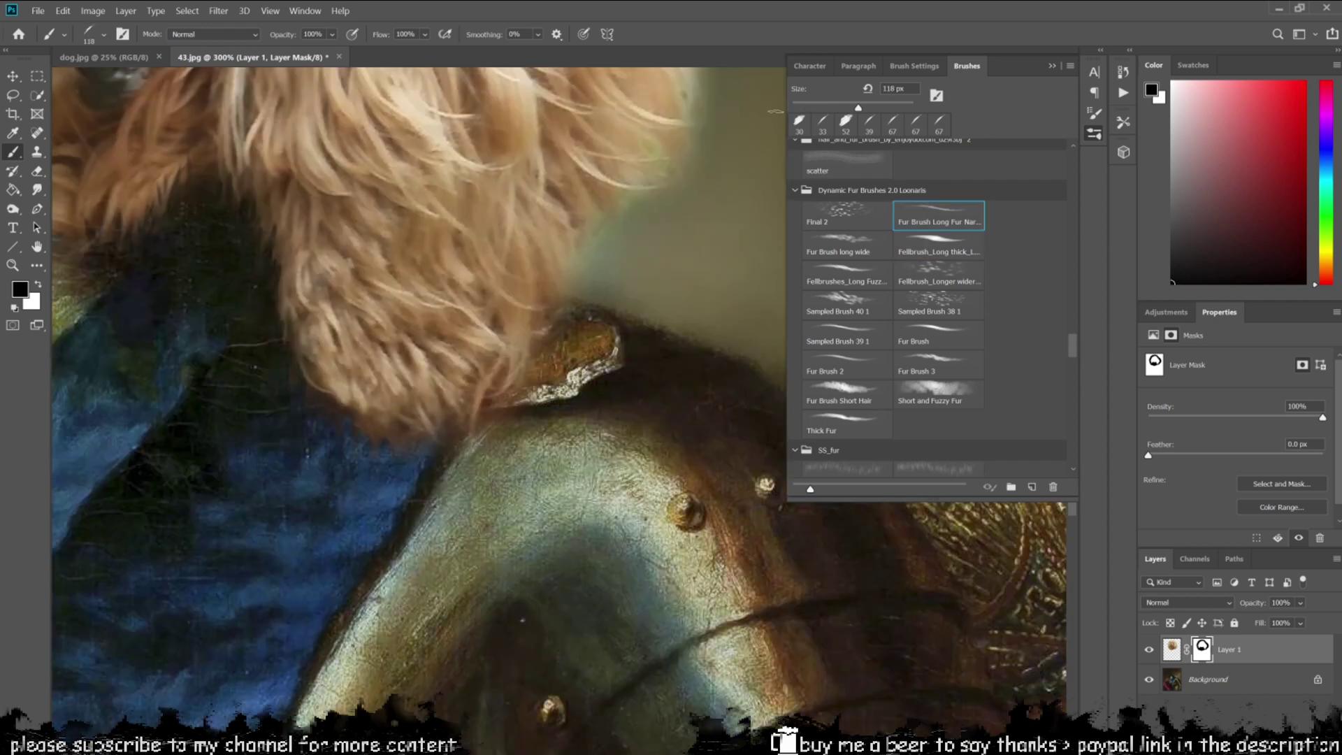
pyautogui.click(104, 34)
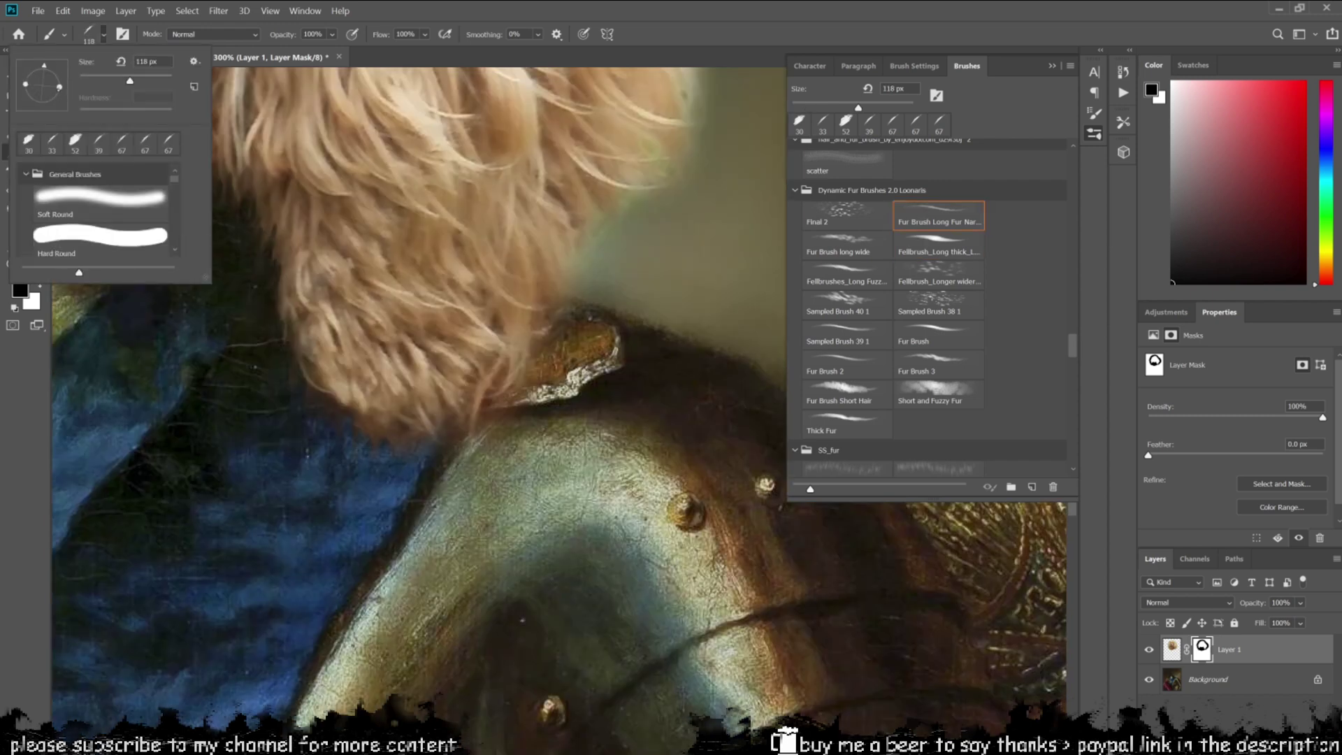
pyautogui.moveTo(414, 482); pyautogui.dragTo(434, 446)
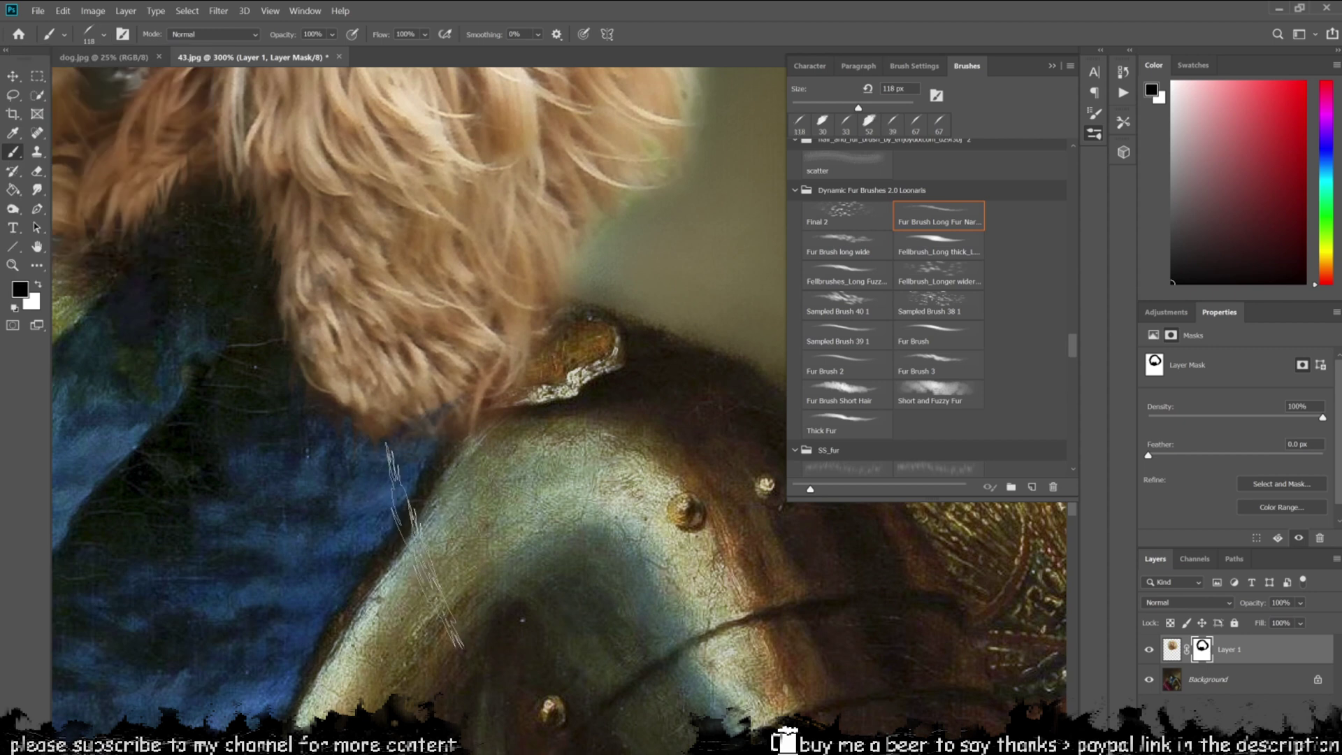
pyautogui.hotkey('ctrl', 'z')
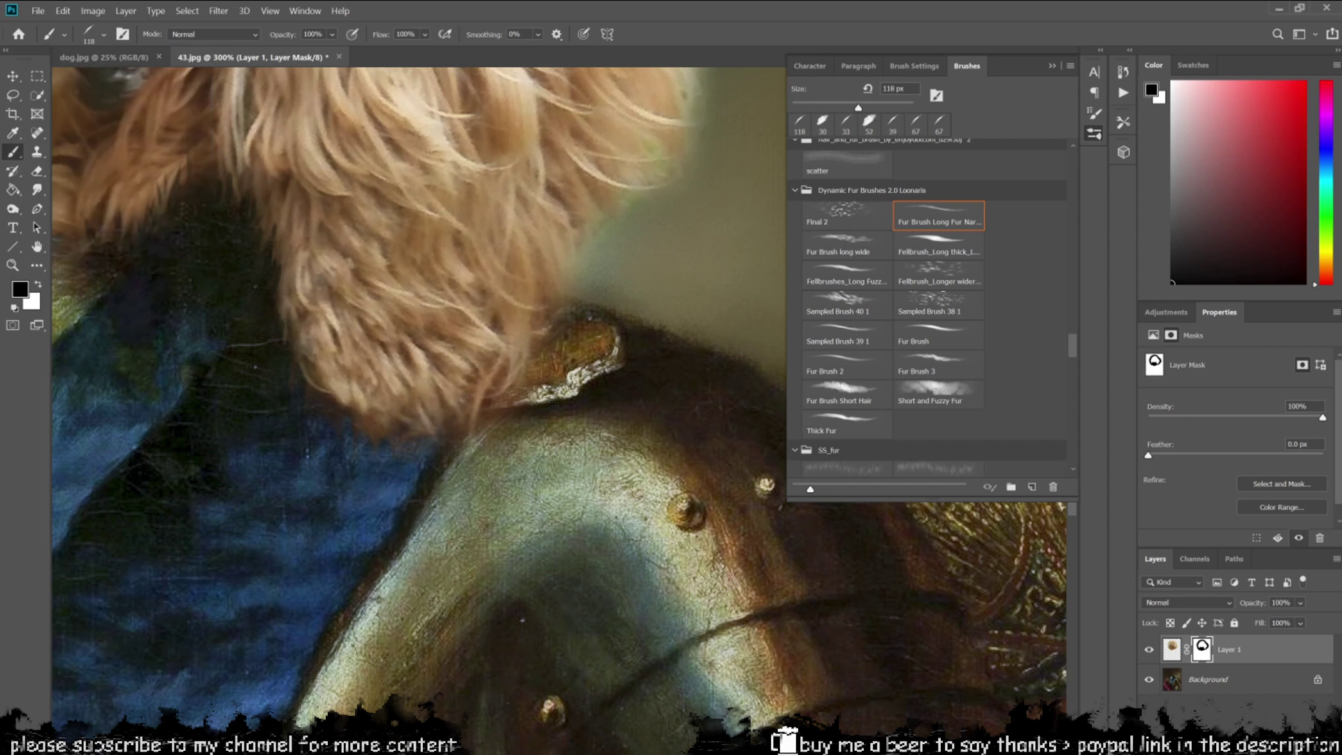
# - Trim the right ear's lower tip beside the shoulder armour in black with the Thick Fur brush at 50 px
pyautogui.click(847, 425)
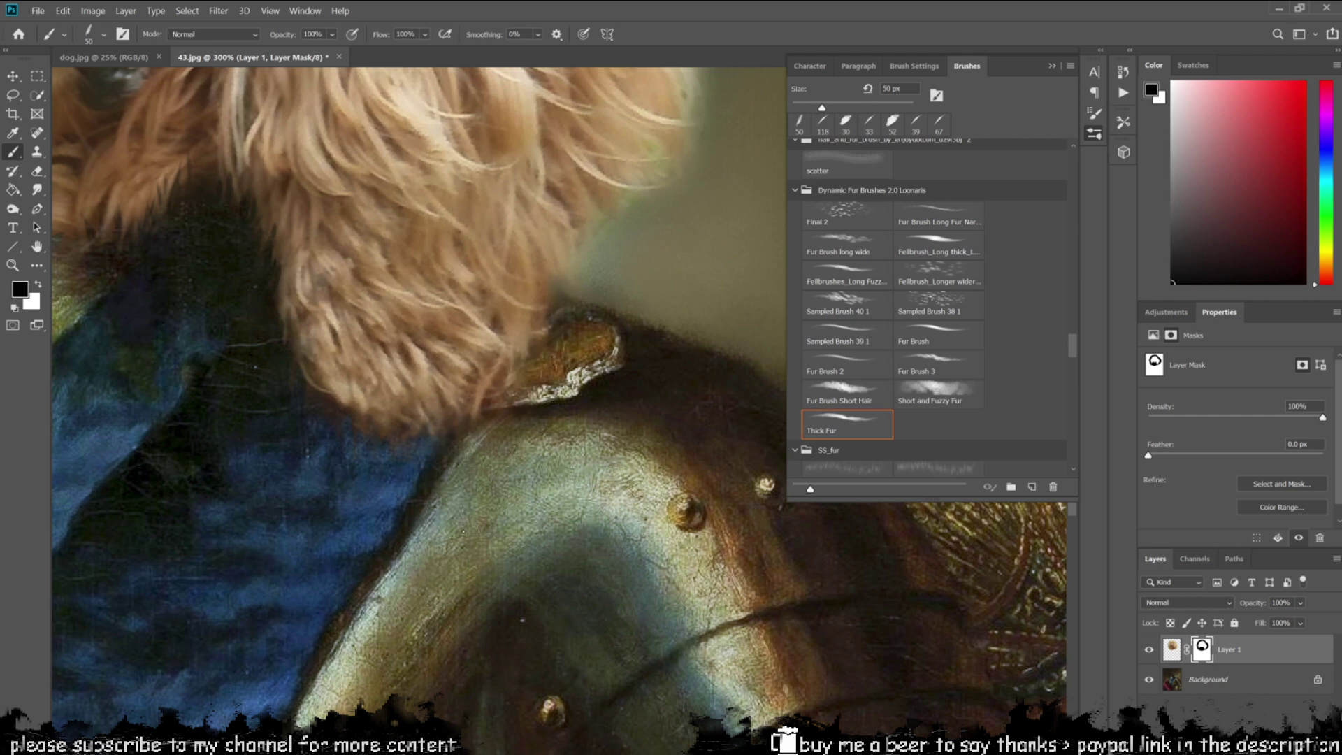
pyautogui.moveTo(571, 416); pyautogui.dragTo(604, 572)
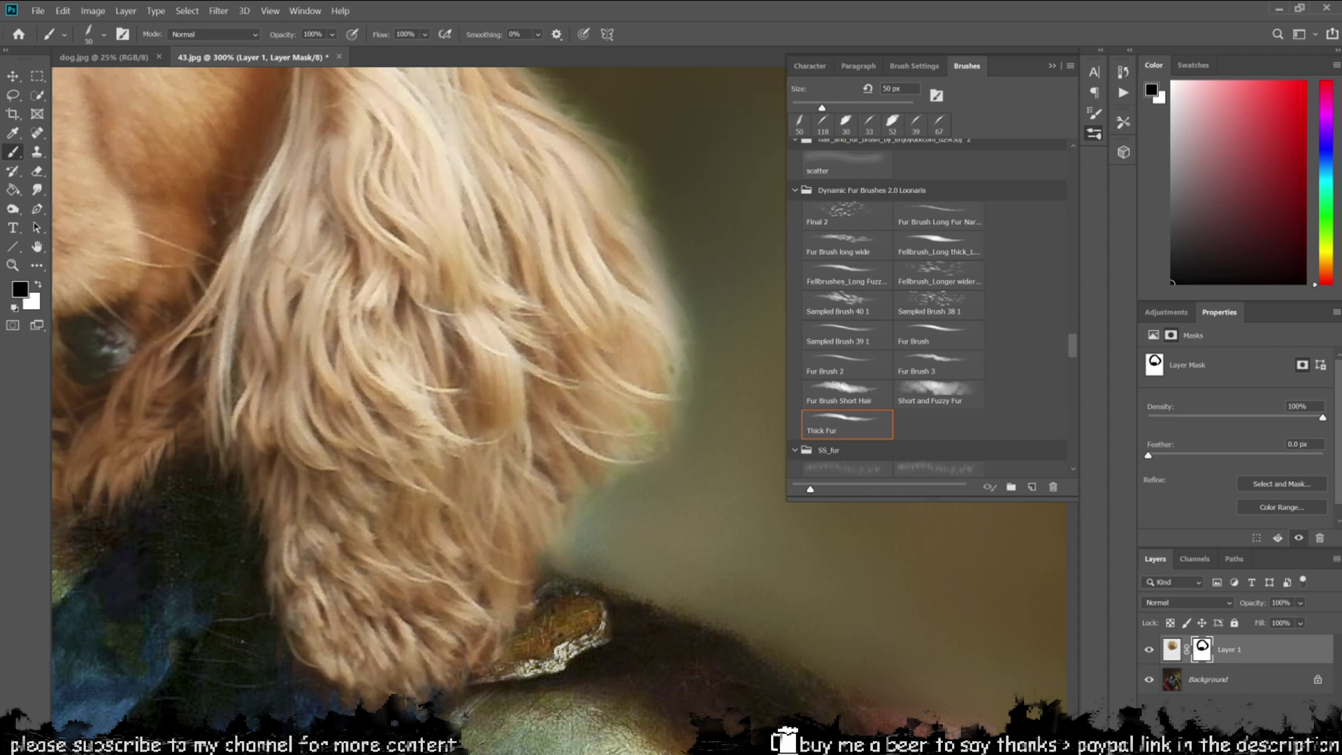
# - Mask the right ear's outer edge in black with the Fur Brush Long Fur Nar... brush at 118 px
pyautogui.click(940, 249)
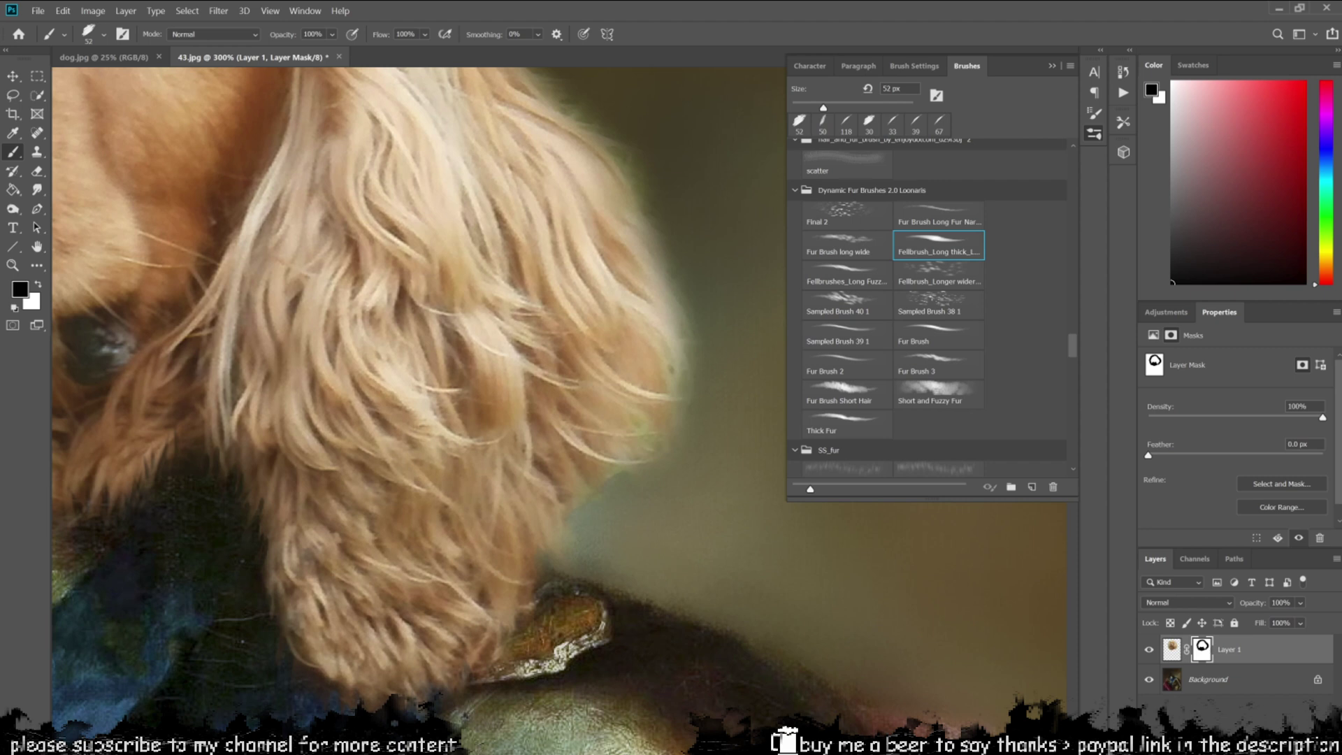
pyautogui.scroll(2, 860, 239)
pyautogui.scroll(-1, 901, 245)
pyautogui.click(937, 251)
pyautogui.moveTo(677, 546)
pyautogui.mouseDown()
pyautogui.moveTo(625, 490)
pyautogui.moveTo(703, 490)
pyautogui.moveTo(651, 549)
pyautogui.moveTo(629, 486)
pyautogui.moveTo(674, 538)
pyautogui.mouseUp()
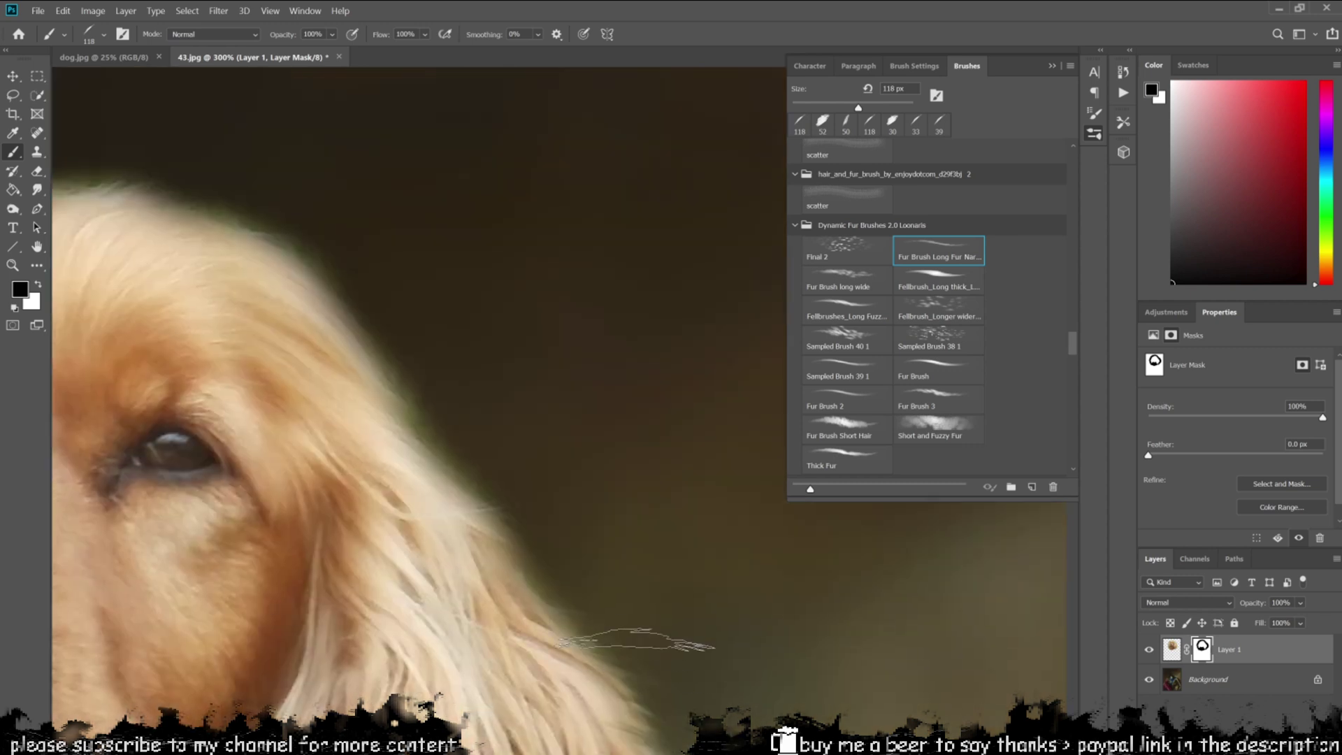
pyautogui.moveTo(624, 628); pyautogui.dragTo(650, 731)
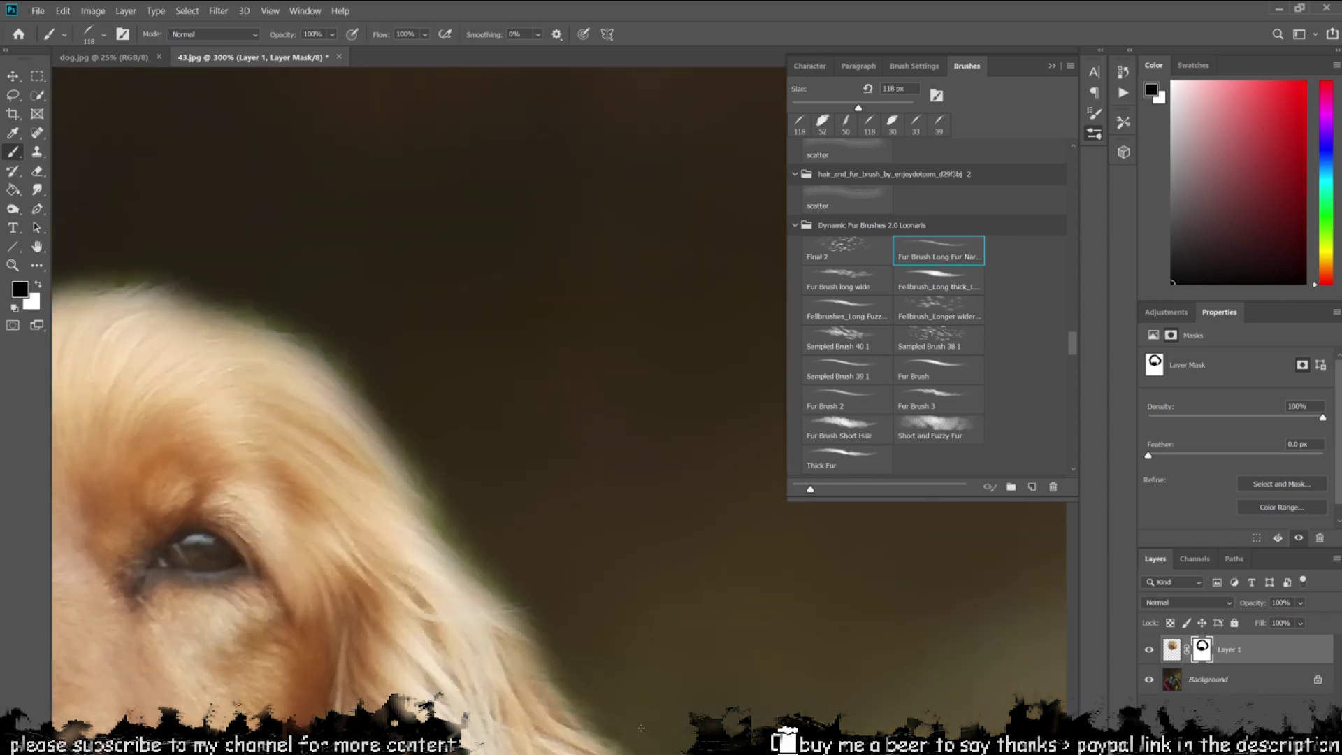
pyautogui.moveTo(671, 638); pyautogui.dragTo(615, 490)
# - Reduce the Fur Brush Long Fur Nar... brush to 50 px and mask the halo along the right side of the head
pyautogui.click(938, 252)
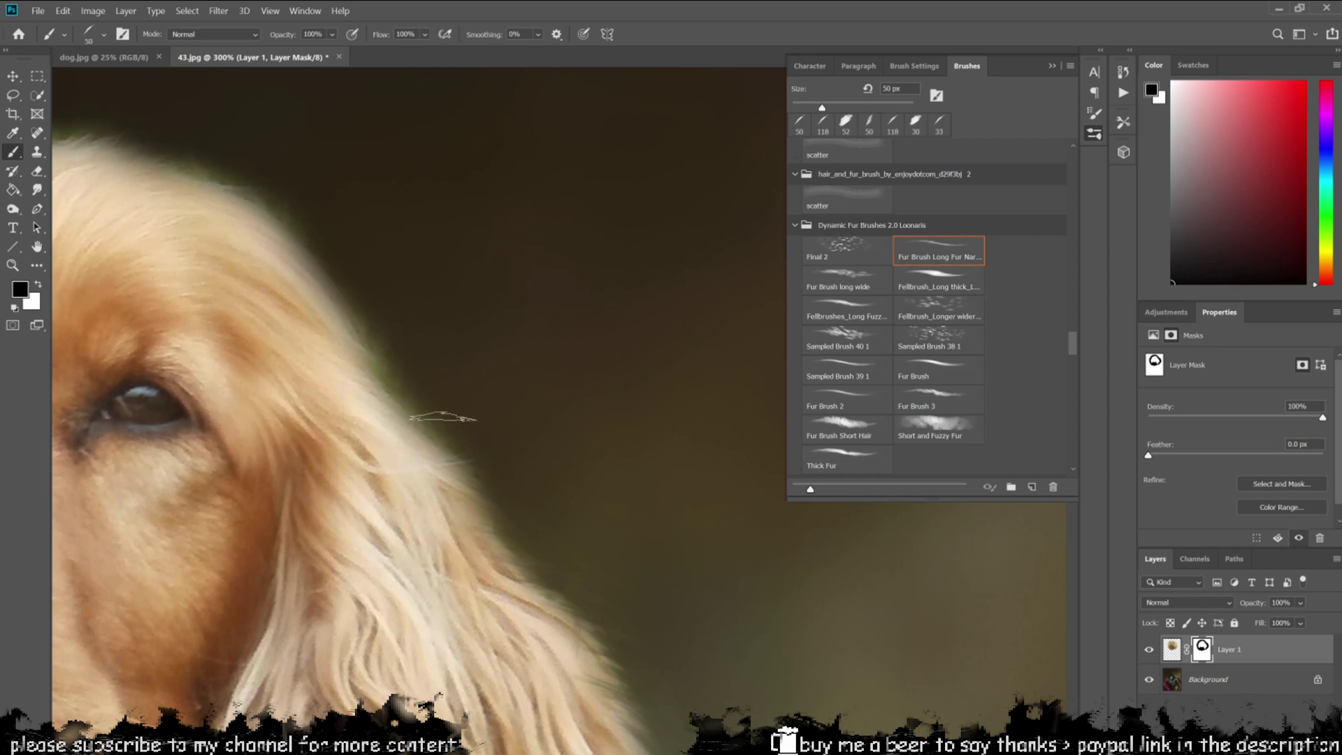
pyautogui.moveTo(571, 533); pyautogui.dragTo(662, 626)
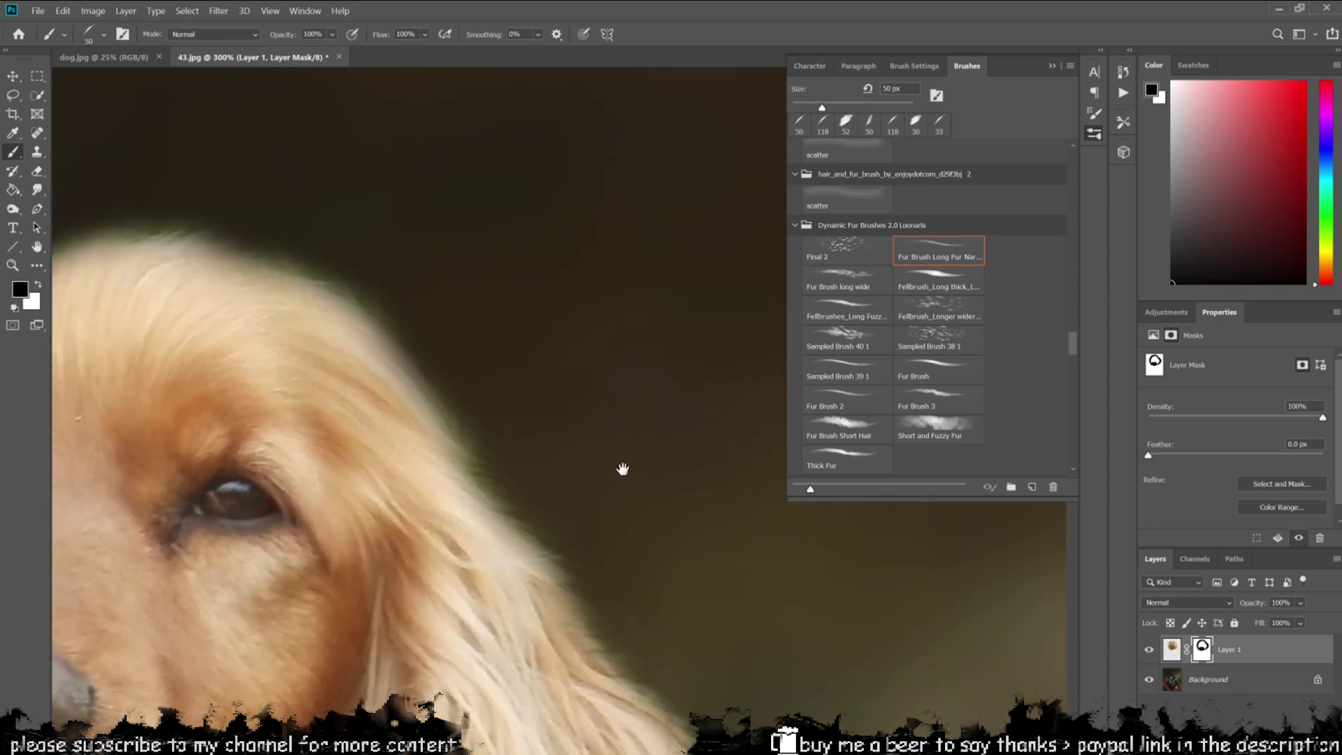
pyautogui.moveTo(622, 469); pyautogui.dragTo(692, 566)
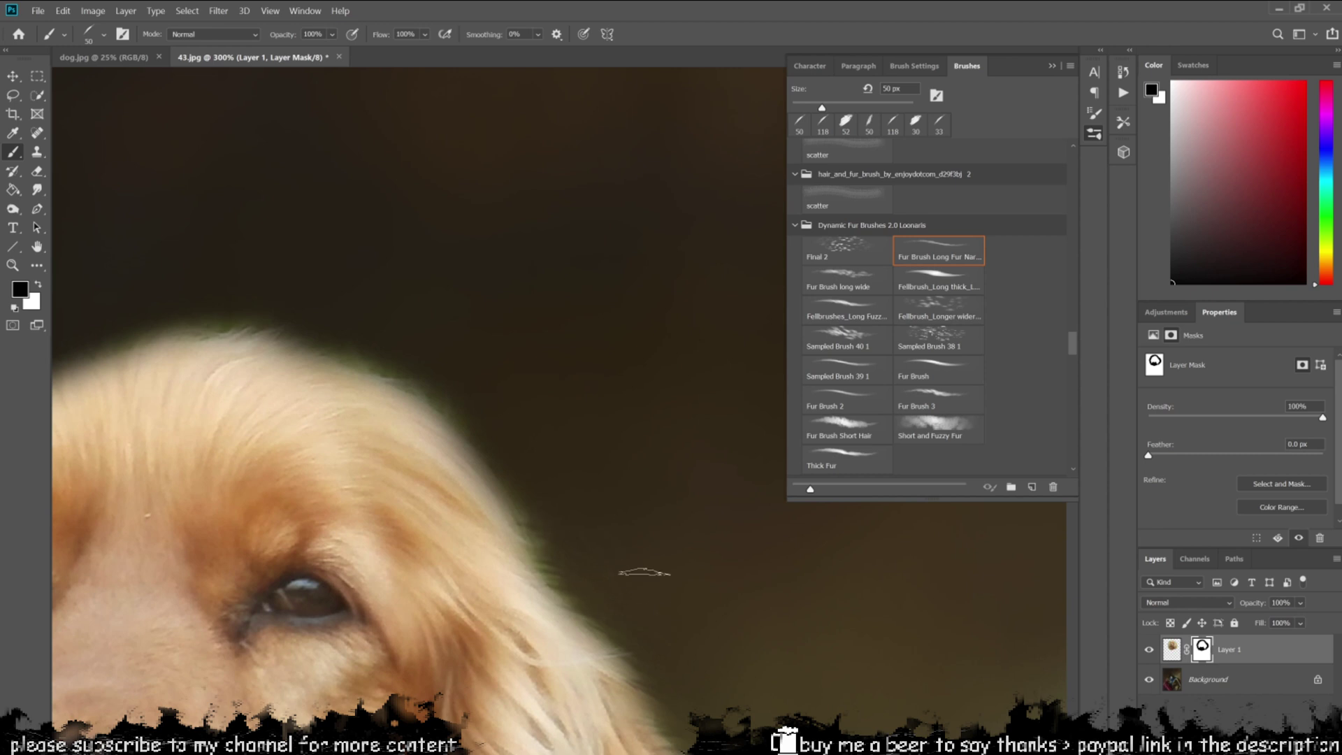
# - Paint short black fur strokes into the top of the left ear where it meets the head
pyautogui.moveTo(557, 470); pyautogui.dragTo(803, 564)
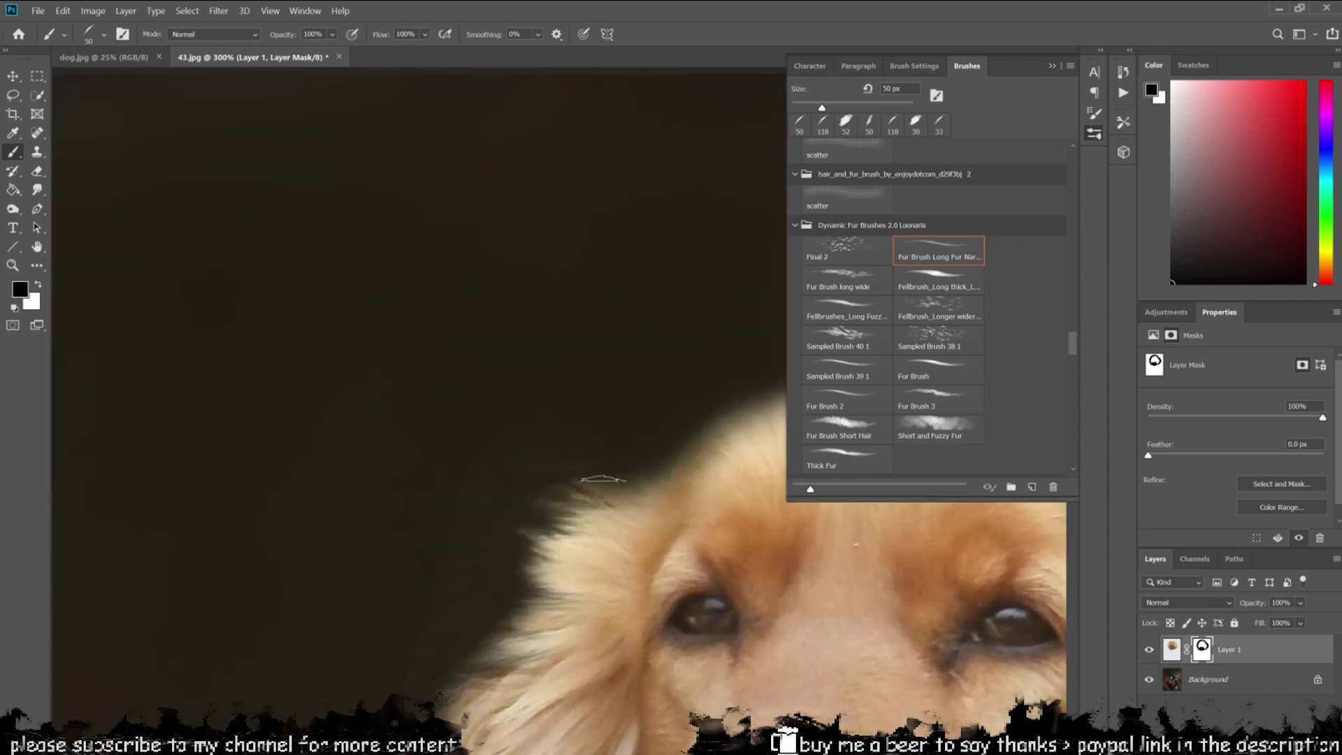
pyautogui.hscroll(3, 538, 577)
pyautogui.scroll(1, 339, 550)
pyautogui.moveTo(476, 499)
pyautogui.mouseDown()
pyautogui.moveTo(508, 517)
pyautogui.moveTo(421, 625)
pyautogui.mouseUp()
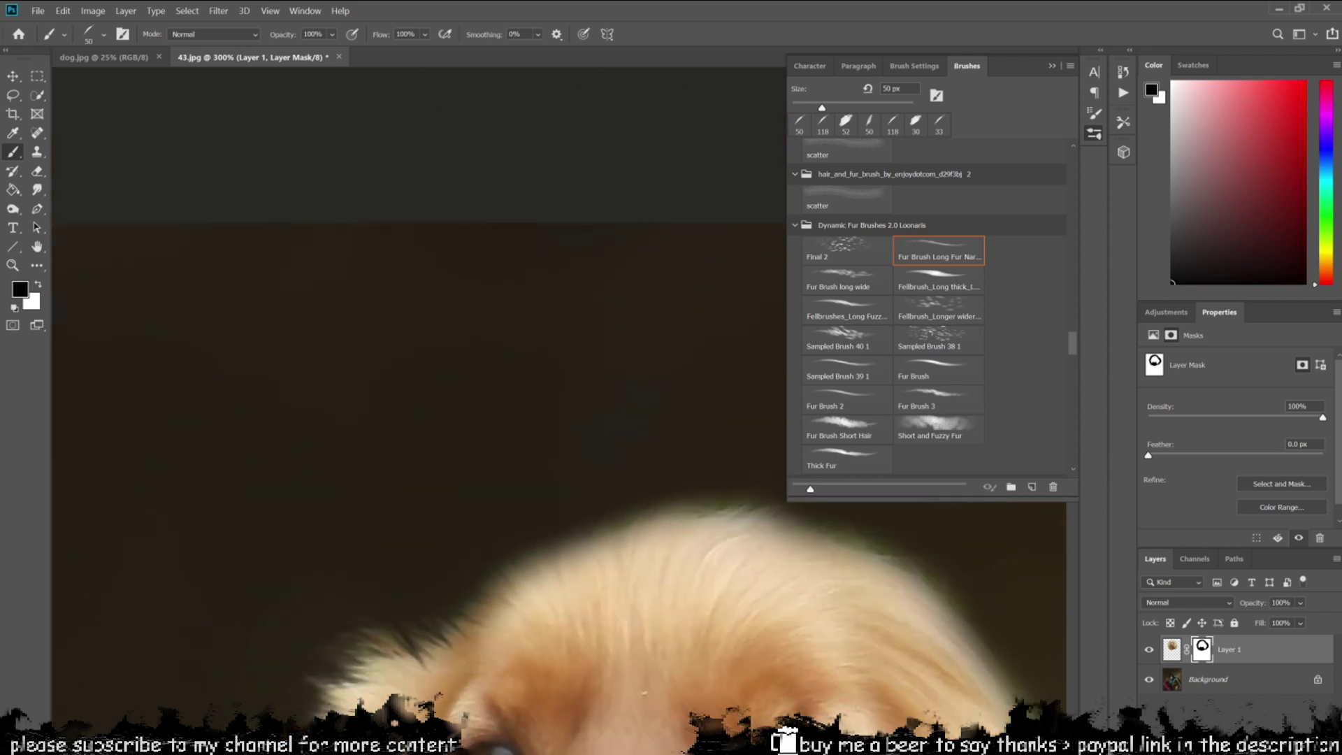
# - Break up the blurry crown of the head with short black fur strokes on the layer mask
pyautogui.scroll(2, 644, 692)
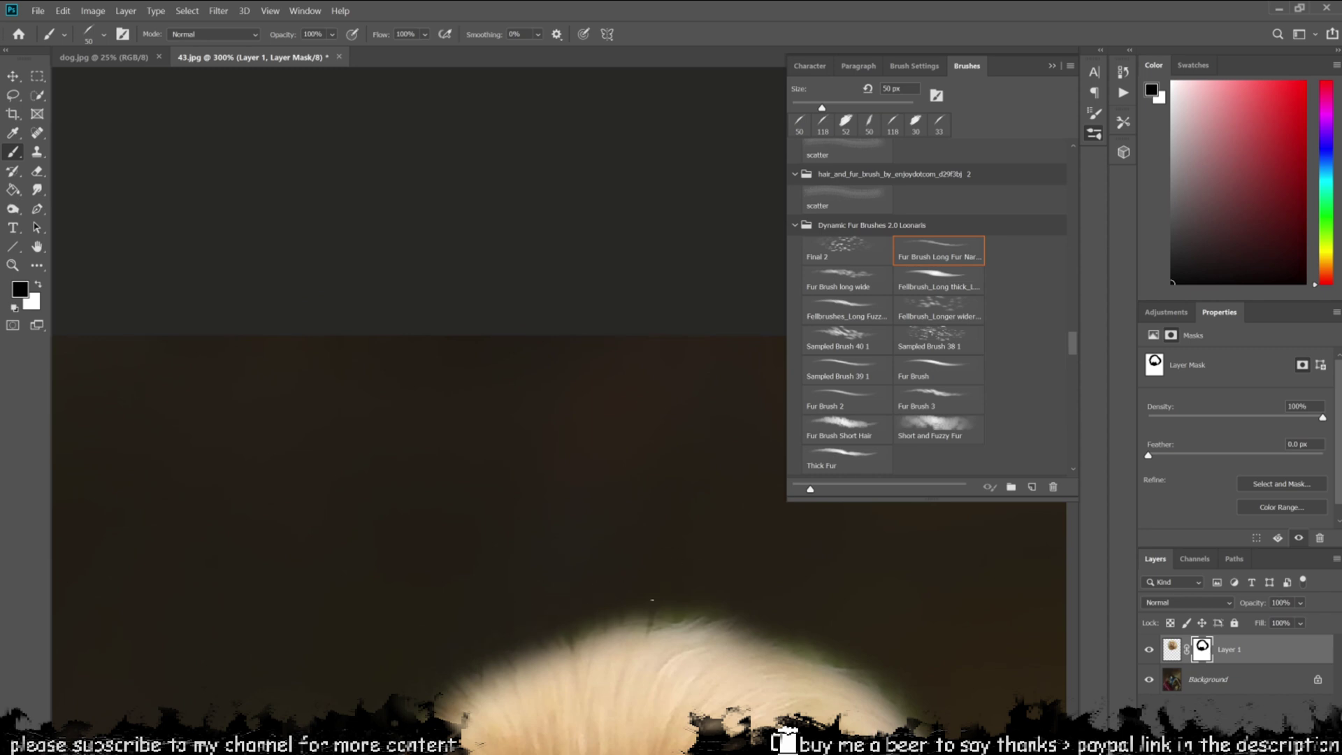
pyautogui.click(681, 598)
pyautogui.click(657, 595)
pyautogui.moveTo(687, 609); pyautogui.dragTo(666, 648)
pyautogui.moveTo(735, 615); pyautogui.dragTo(723, 638)
pyautogui.click(824, 640)
pyautogui.click(901, 660)
# - Continue the black fur strokes from the head's upper right curve down the right ear's outer edge
pyautogui.moveTo(1011, 586); pyautogui.dragTo(793, 388)
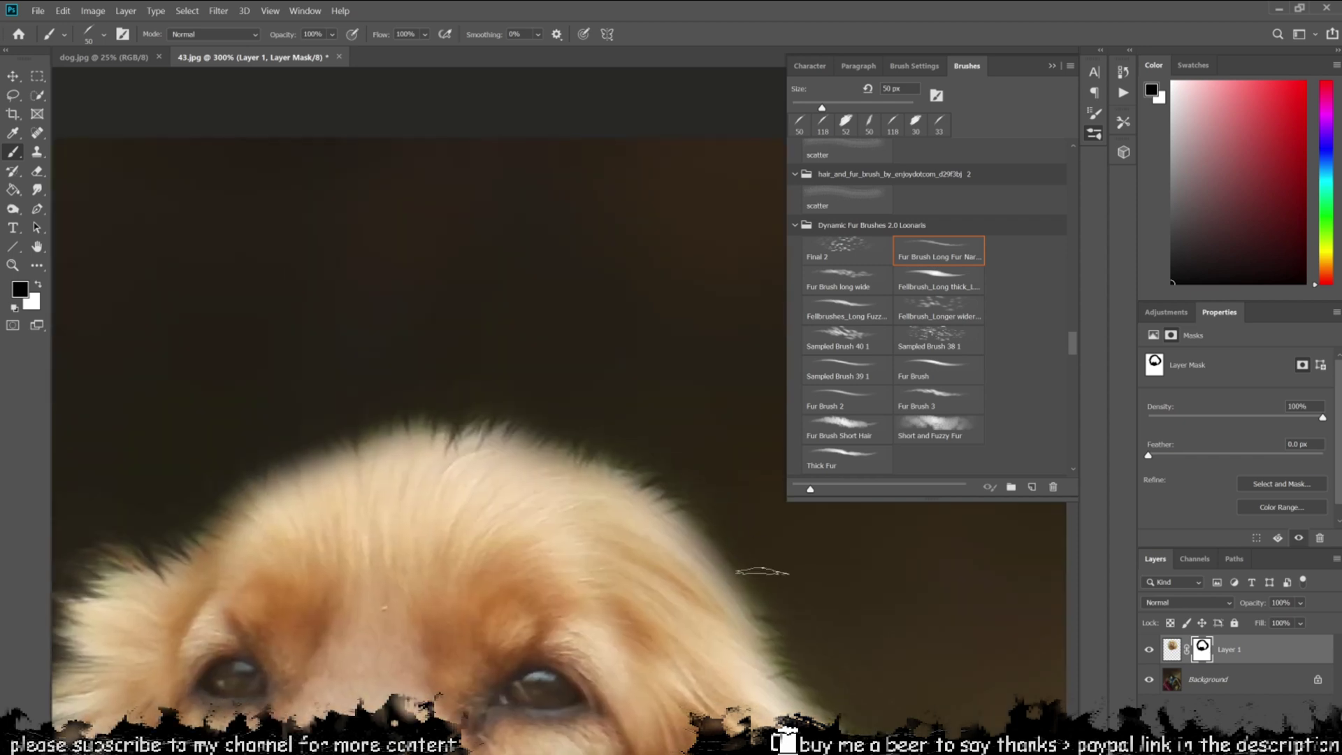
pyautogui.moveTo(705, 493); pyautogui.dragTo(447, 277)
pyautogui.moveTo(776, 727); pyautogui.dragTo(703, 474)
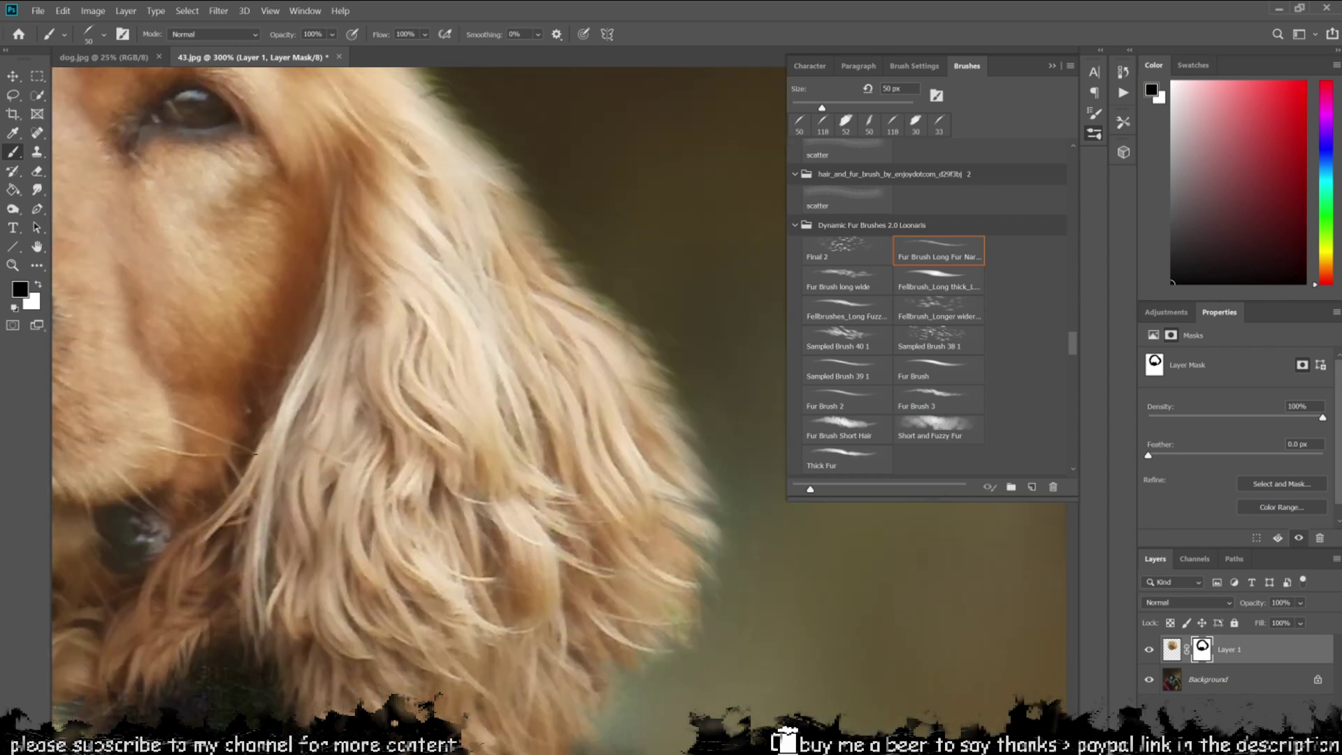
# - Restore hair on the right ear's upper outer edge in white and trim its lower outer edge in black
pyautogui.press('x')
pyautogui.moveTo(608, 314); pyautogui.dragTo(633, 342)
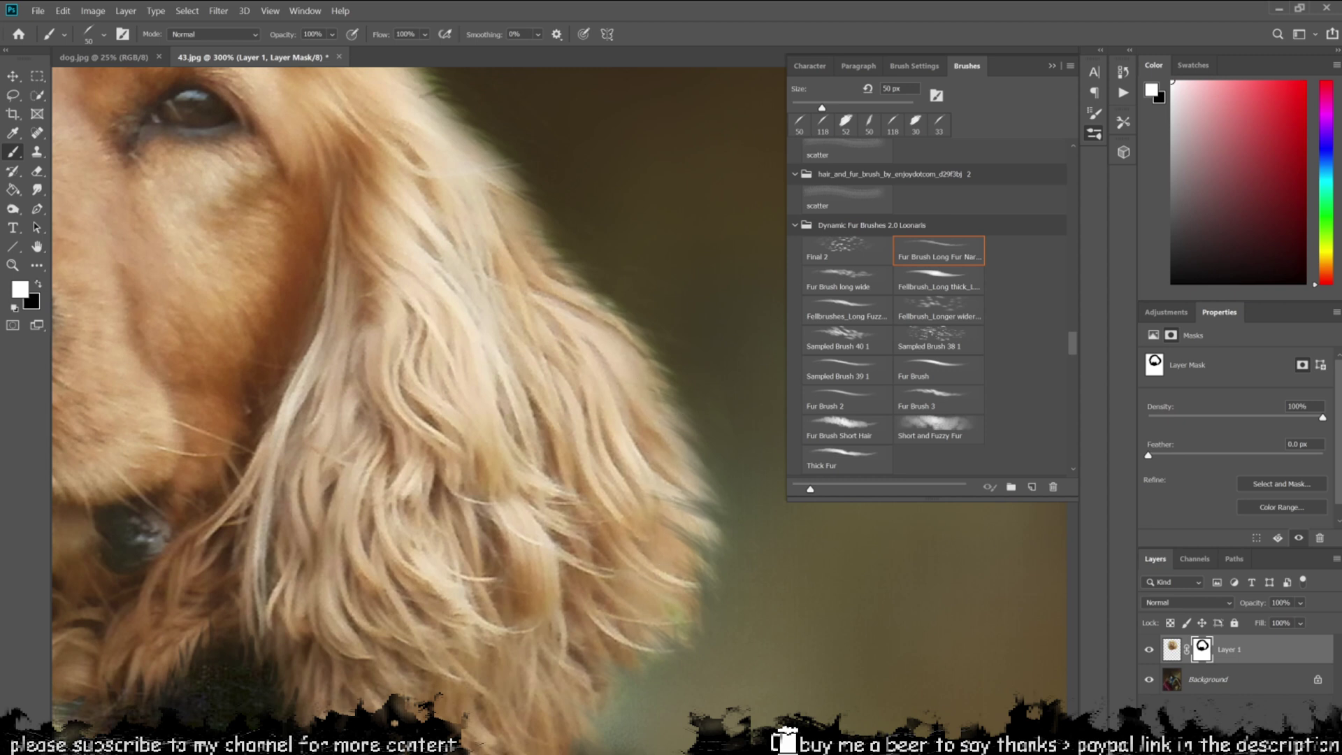
pyautogui.press('x')
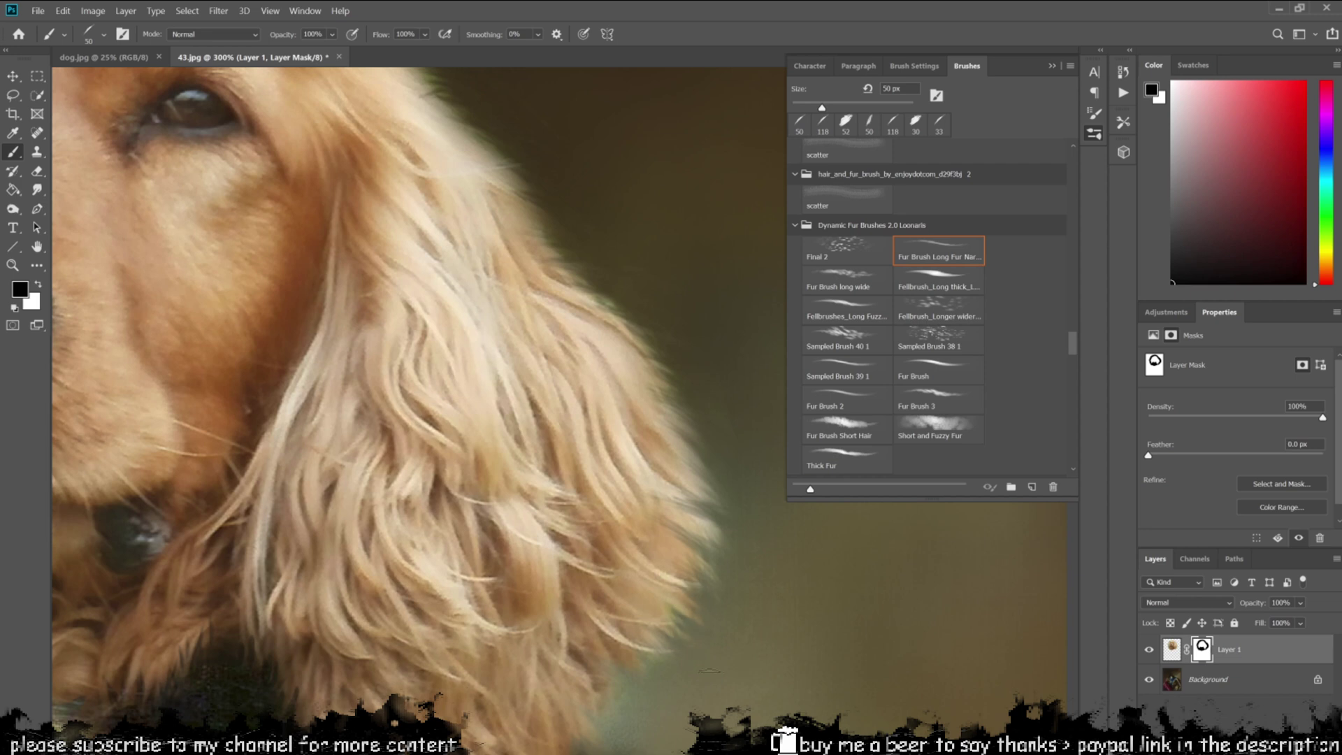
pyautogui.moveTo(675, 406); pyautogui.dragTo(667, 694)
# - Restore hair strands along the left ear's outer edge with white fur strokes, and set the paint colour back to black
pyautogui.moveTo(270, 545); pyautogui.dragTo(1119, 594)
pyautogui.press('x')
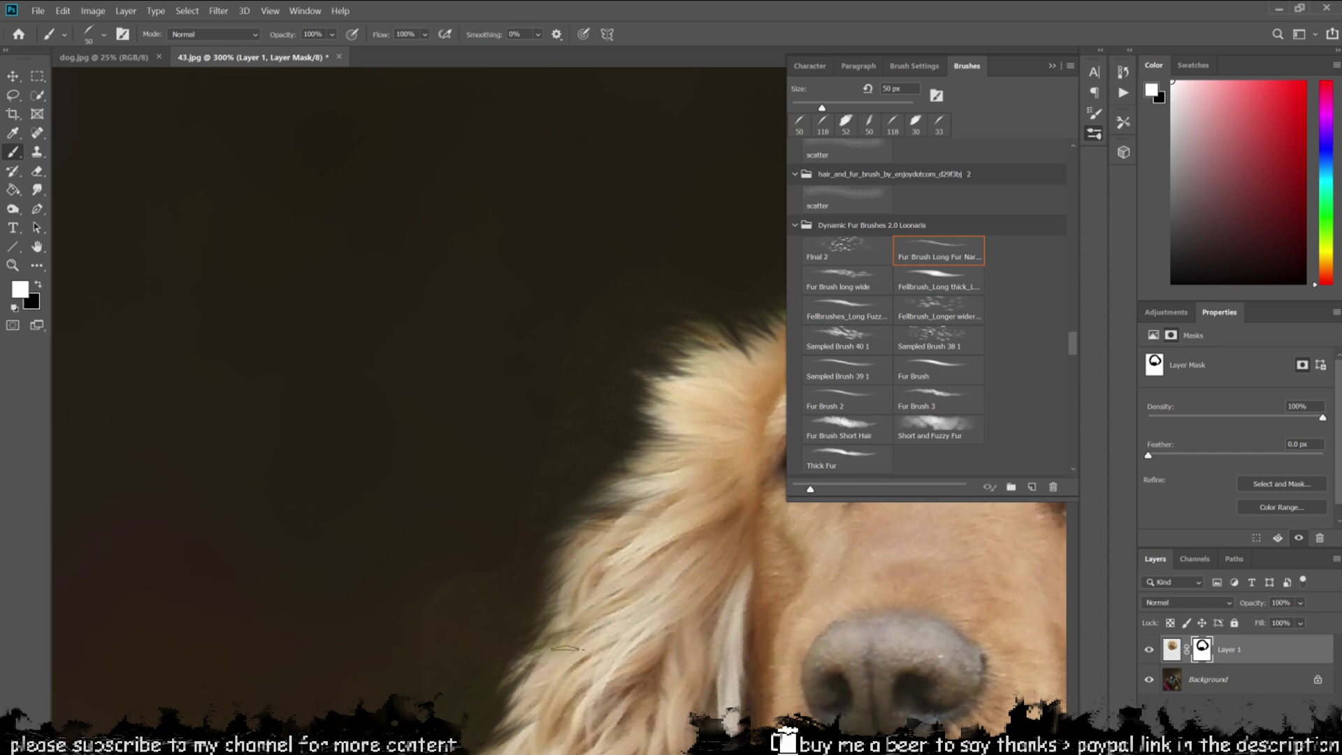
pyautogui.moveTo(565, 649); pyautogui.dragTo(524, 488)
pyautogui.moveTo(627, 554); pyautogui.dragTo(604, 200)
pyautogui.moveTo(608, 581); pyautogui.dragTo(591, 748)
pyautogui.press('x')
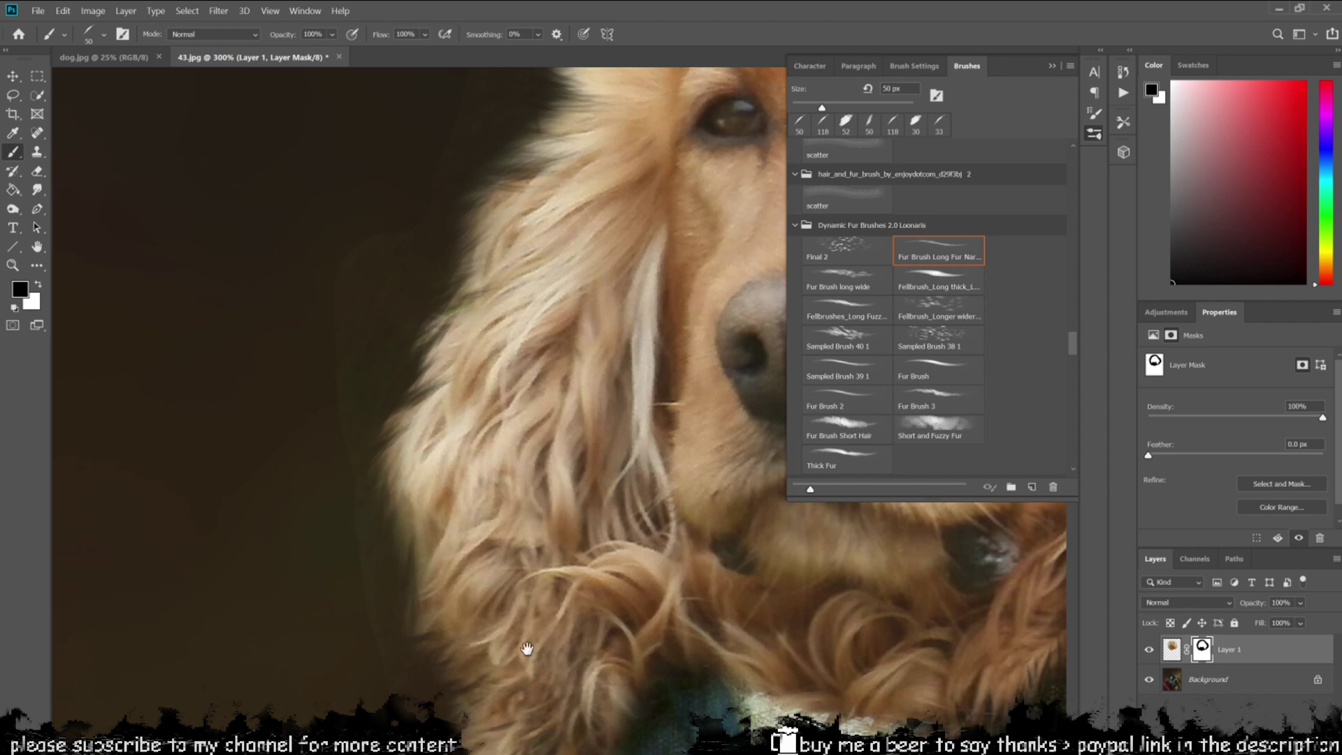
# - Switch to a soft round brush and paint black over leftover background around the ears and the top of the head
pyautogui.scroll(2, 496, 653)
pyautogui.hscroll(-2, 496, 654)
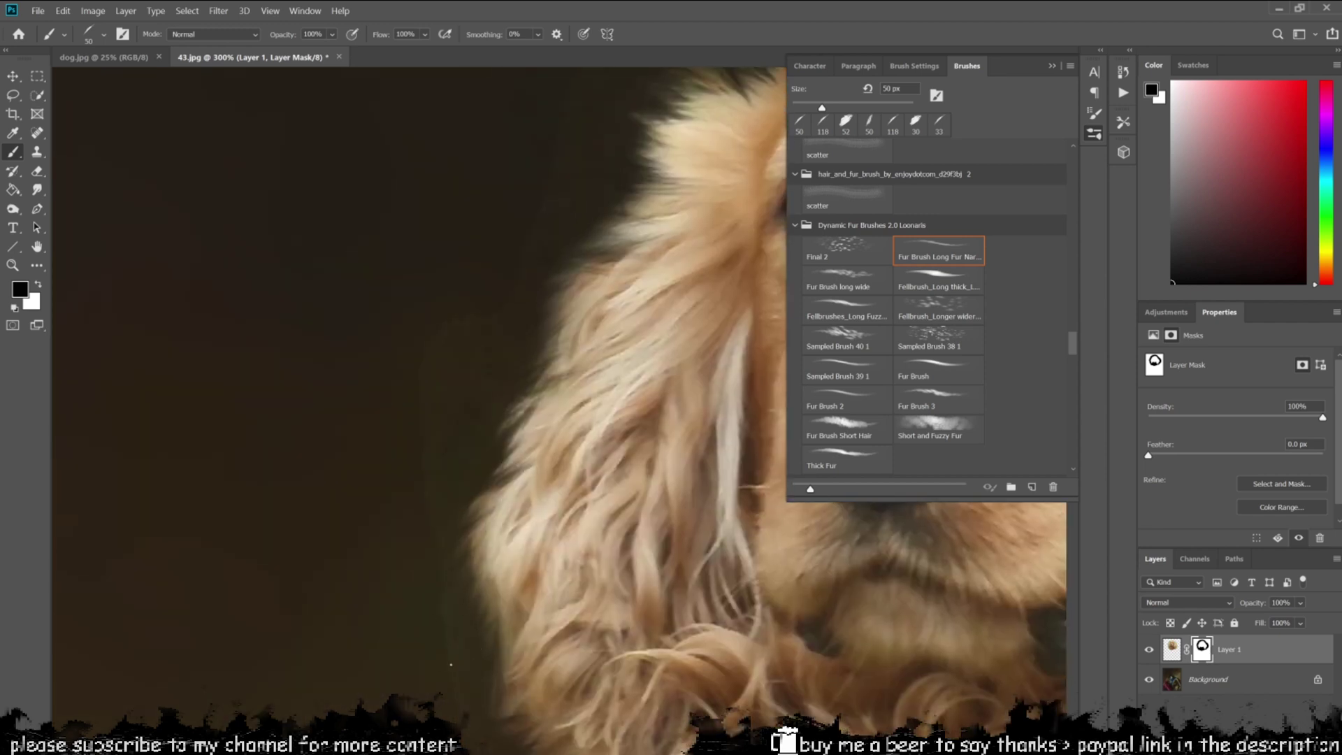
pyautogui.scroll(-3, 559, 469)
pyautogui.scroll(2, 566, 465)
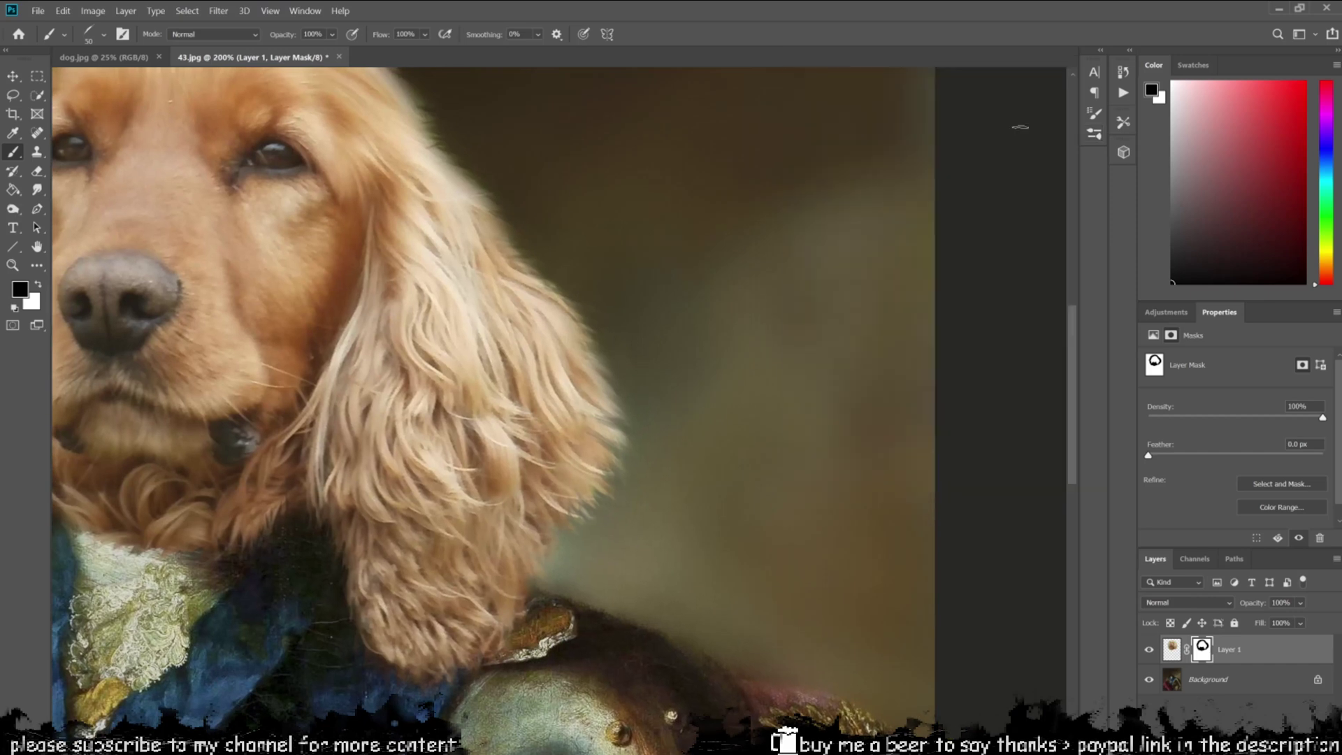
pyautogui.scroll(3, 552, 413)
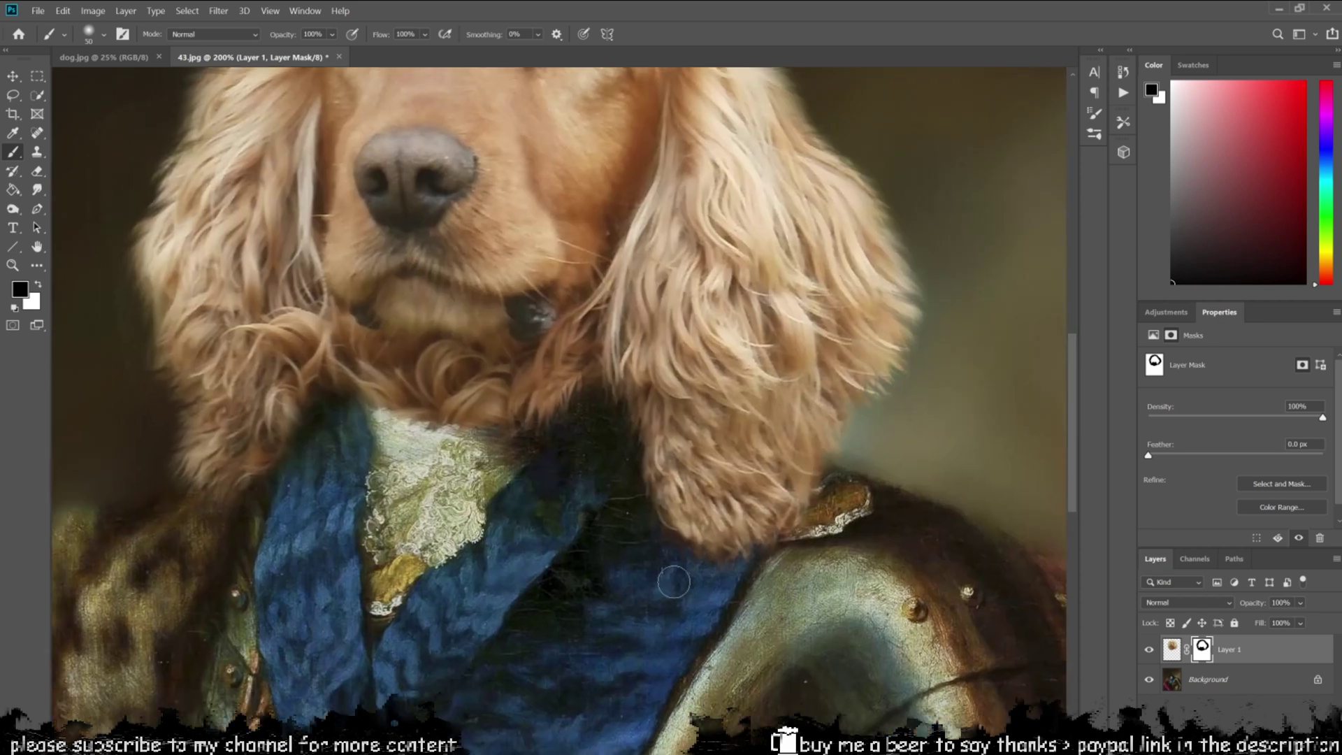
pyautogui.moveTo(678, 574); pyautogui.dragTo(1087, 547)
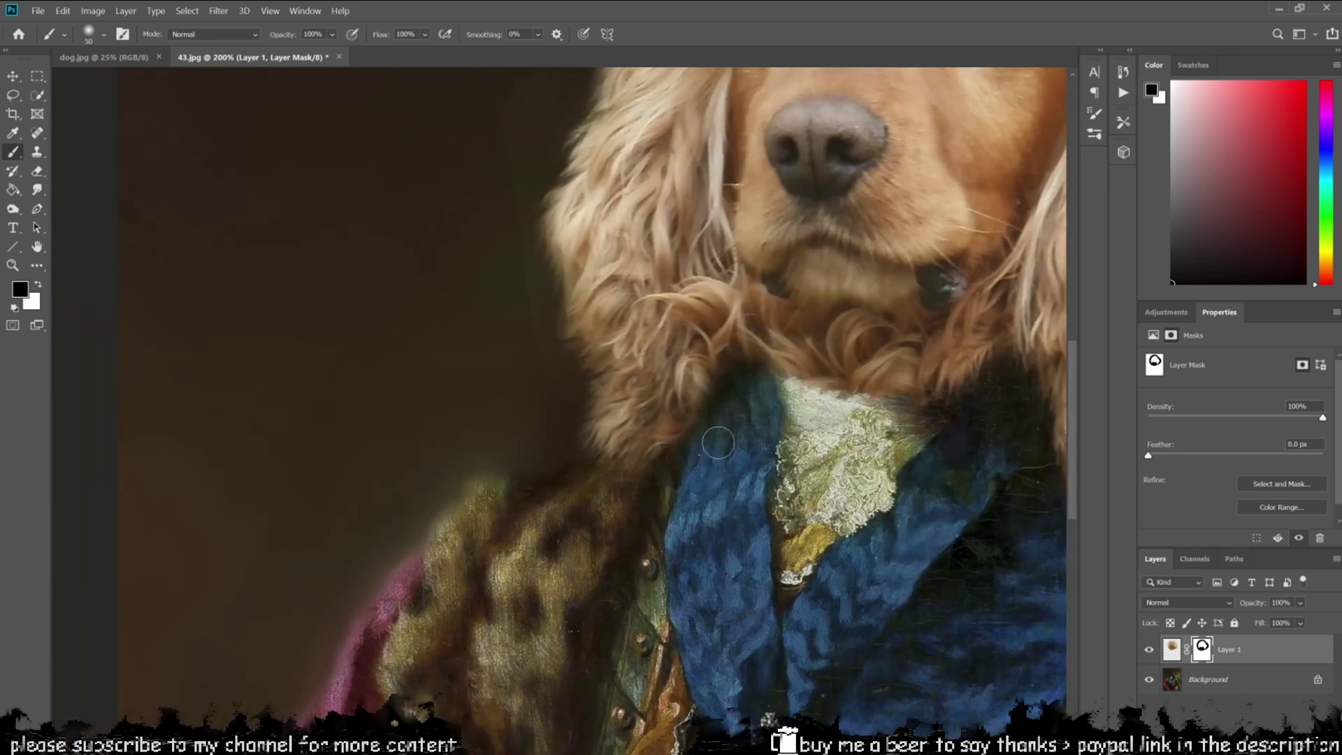
pyautogui.moveTo(494, 339); pyautogui.dragTo(574, 562)
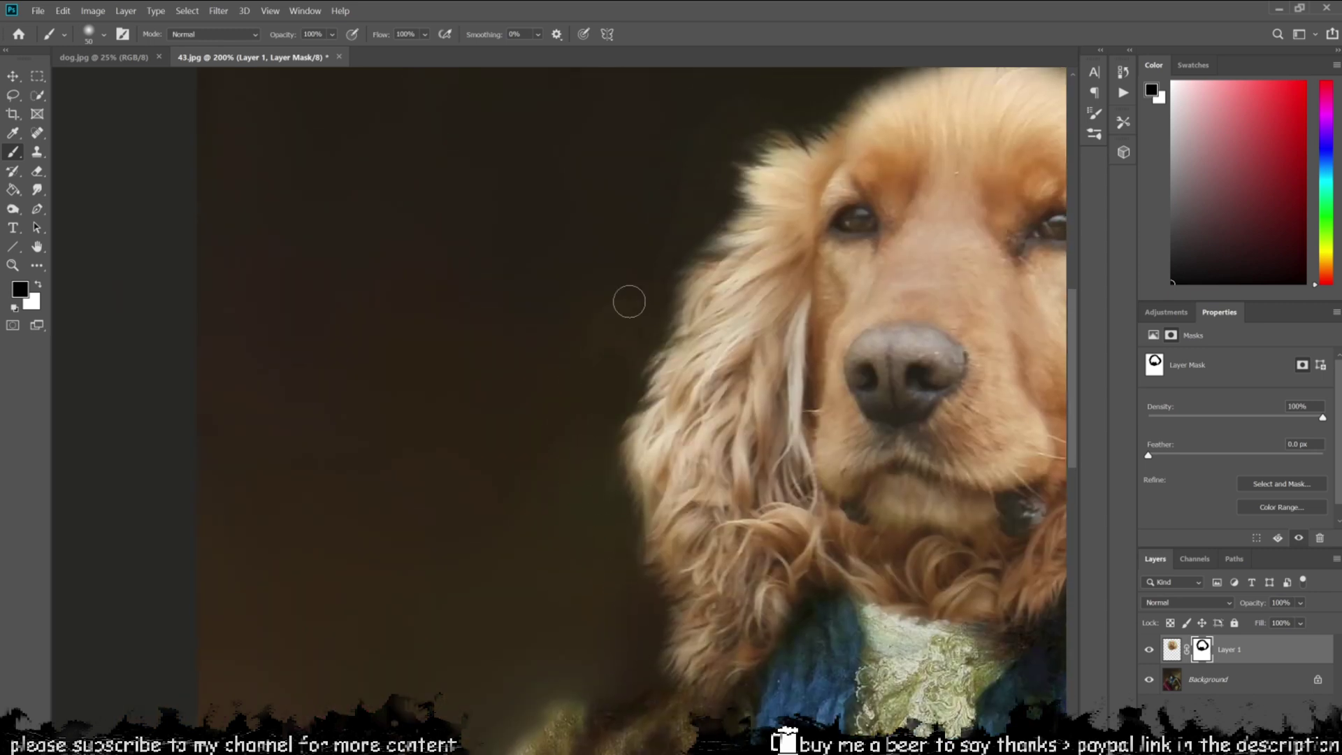
pyautogui.moveTo(683, 353); pyautogui.dragTo(659, 608)
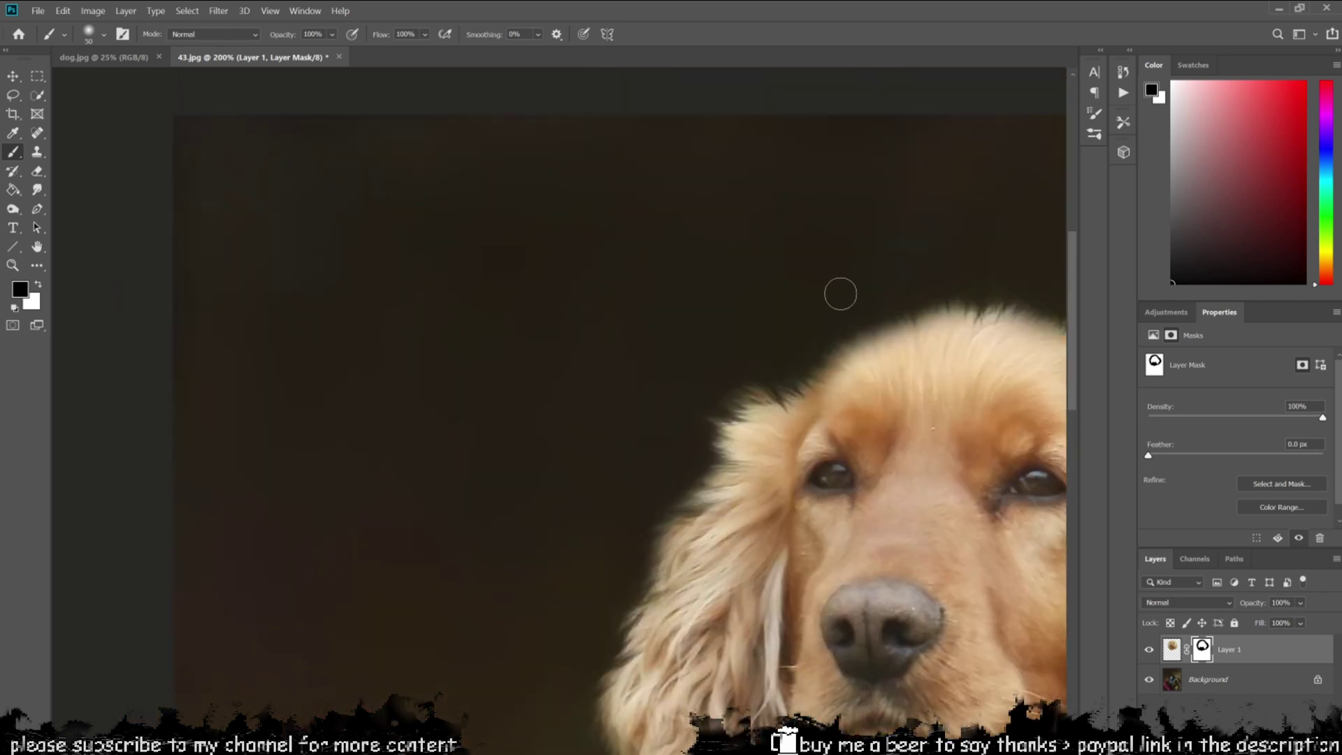
pyautogui.moveTo(917, 269); pyautogui.dragTo(683, 375)
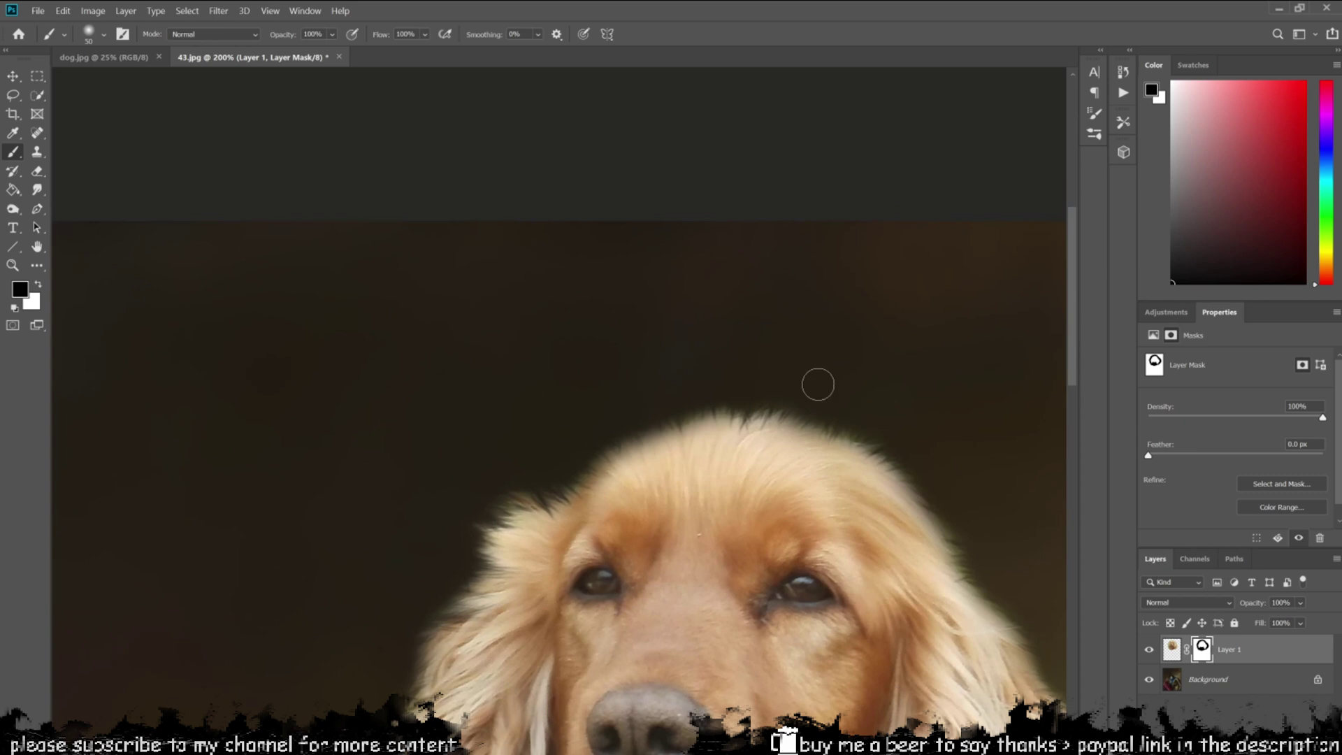
pyautogui.moveTo(887, 354); pyautogui.dragTo(768, 32)
pyautogui.moveTo(560, 532)
pyautogui.mouseDown()
pyautogui.moveTo(284, 395)
pyautogui.moveTo(706, 245)
pyautogui.moveTo(749, 351)
pyautogui.mouseUp()
# - Check the whole portrait and convert the masked dog layer to a smart object
pyautogui.scroll(-4, 749, 351)
pyautogui.scroll(-5, 559, 458)
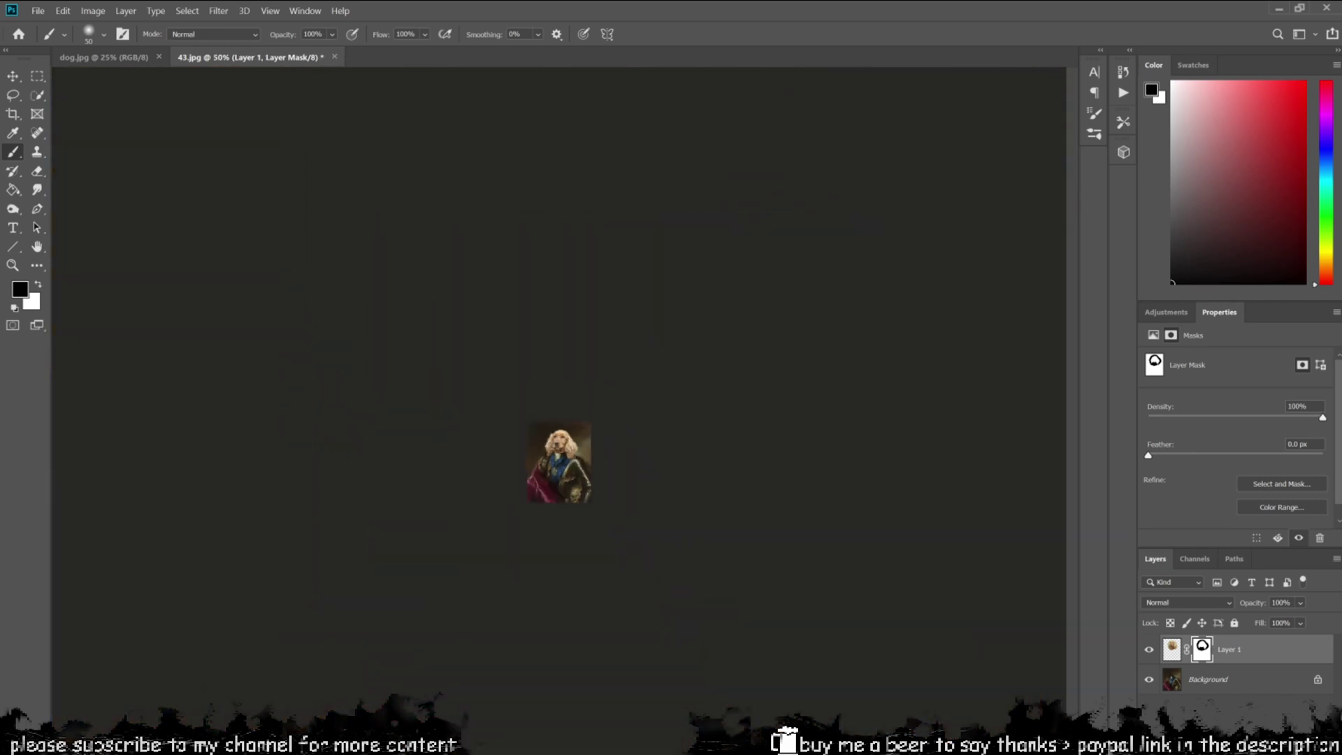
pyautogui.scroll(8, 559, 457)
pyautogui.scroll(5, 559, 458)
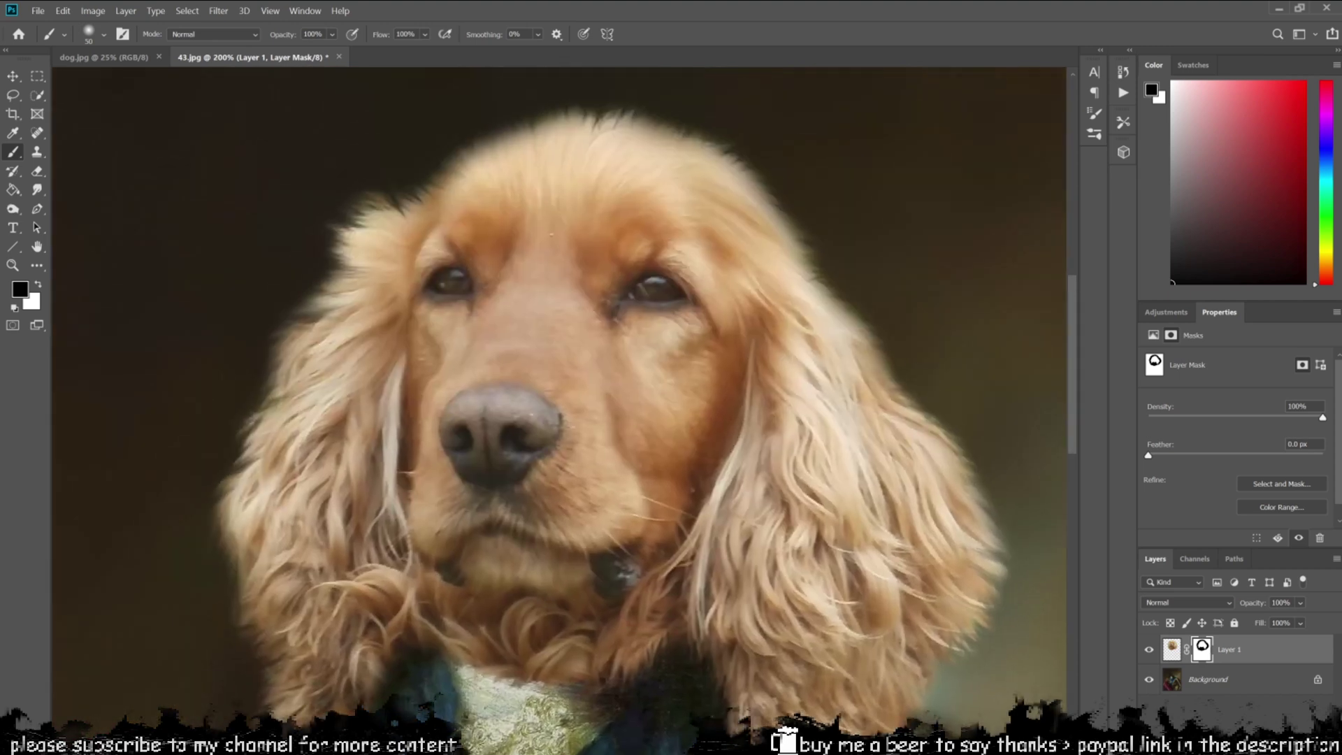
pyautogui.rightClick(1249, 649)
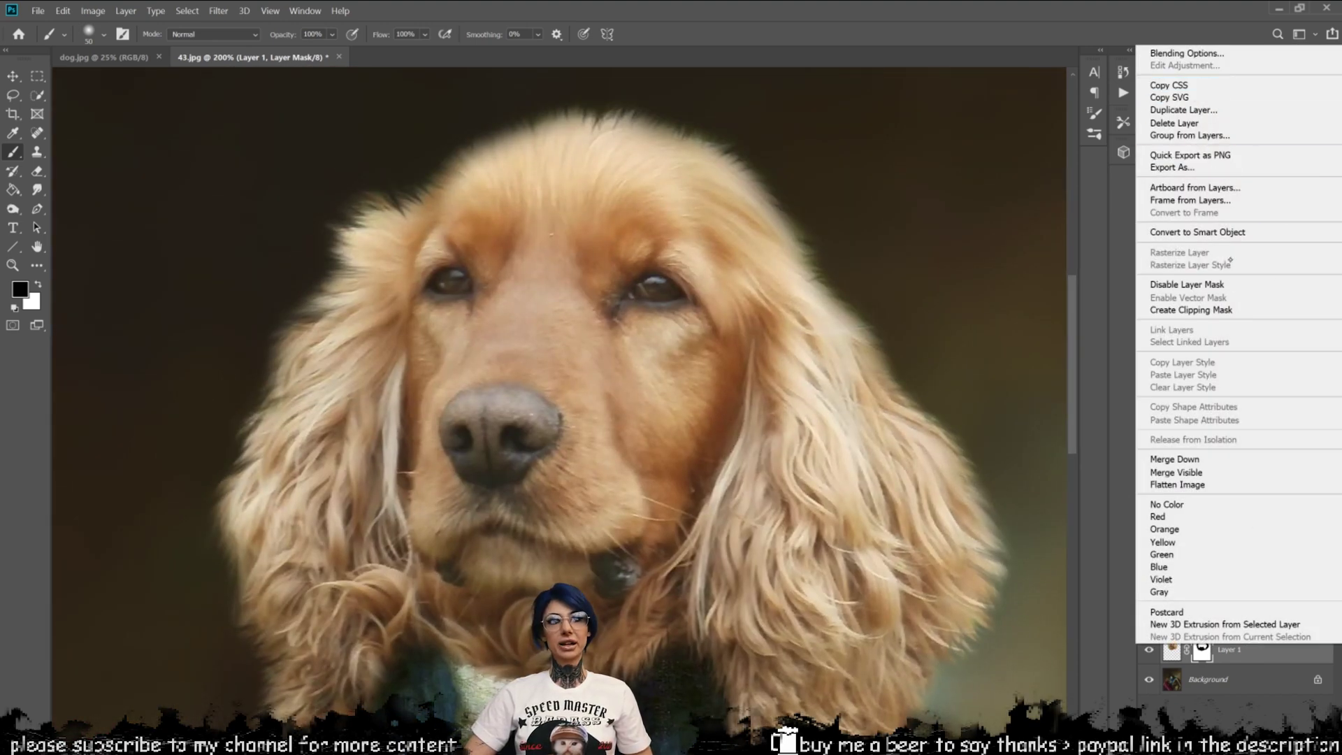
pyautogui.click(1230, 233)
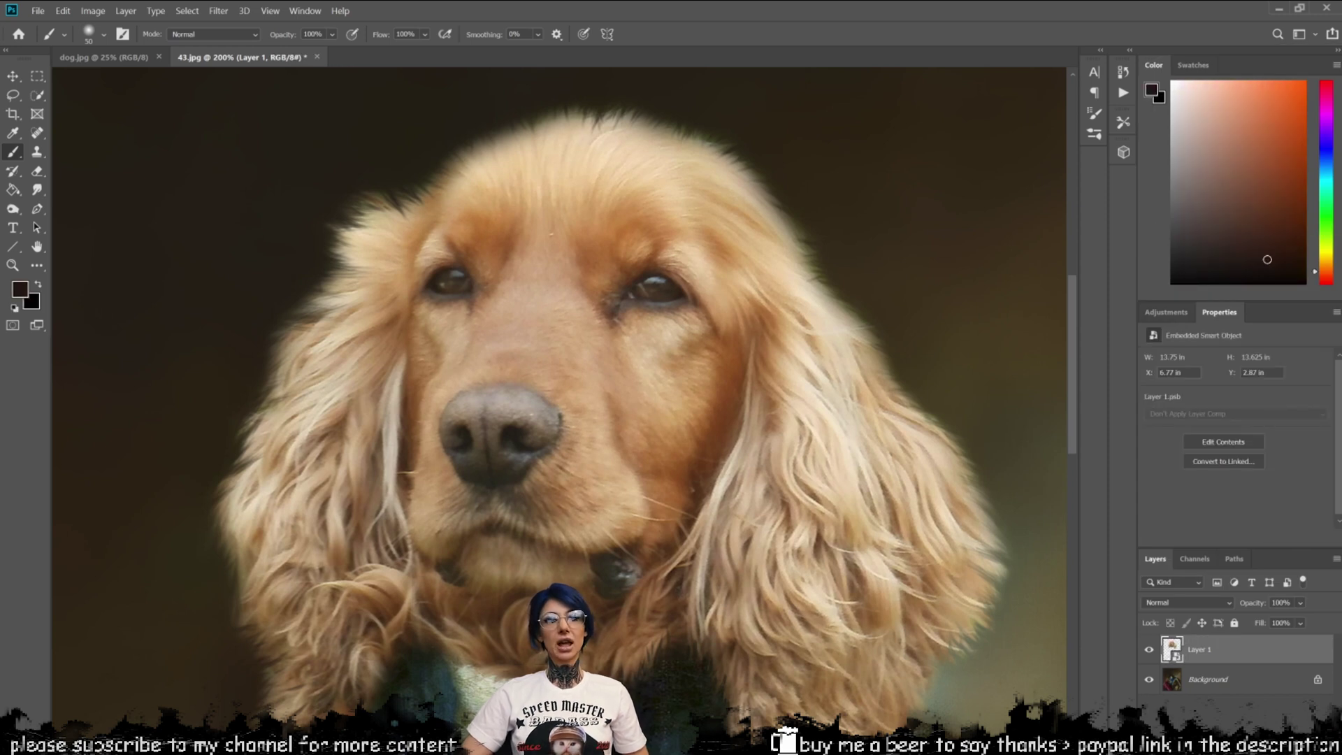
# - Sharpen the dog's head smart object with an Unsharp Mask of 100% amount and 3.0 pixel radius
pyautogui.click(218, 11)
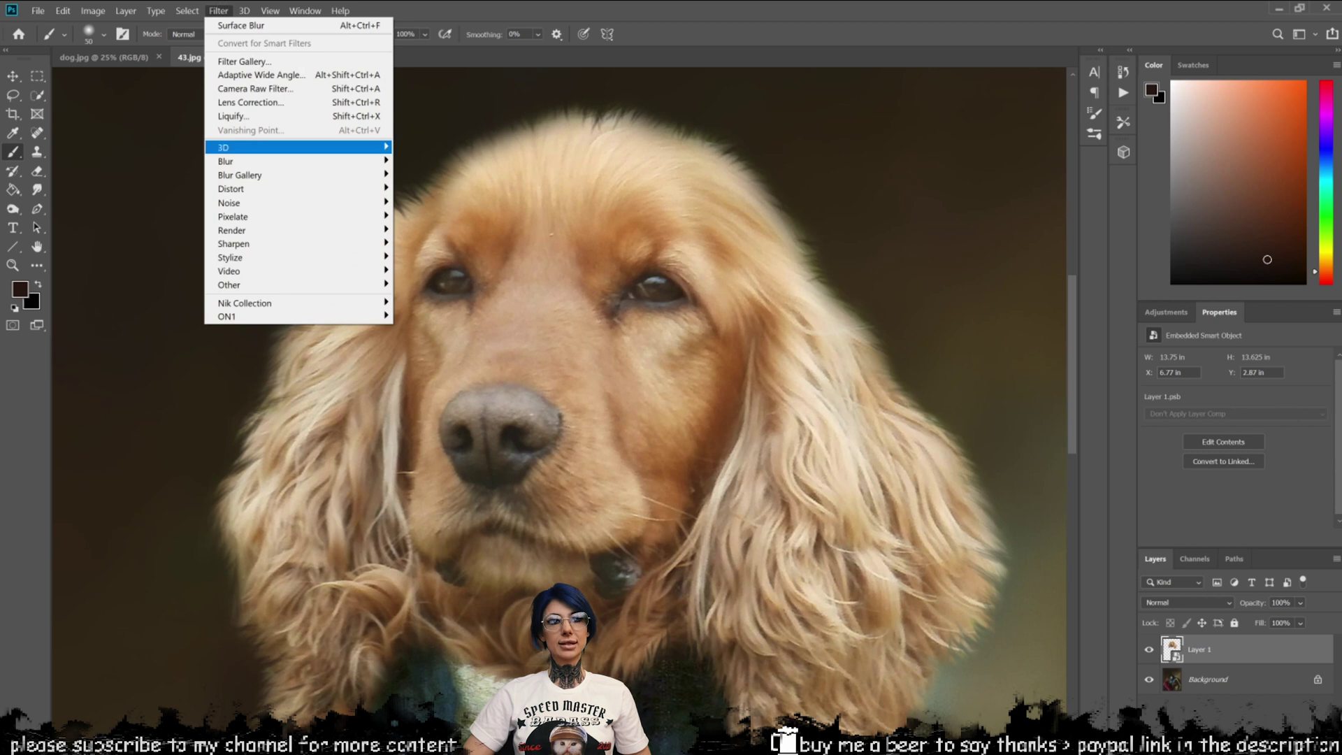
pyautogui.moveTo(300, 243)
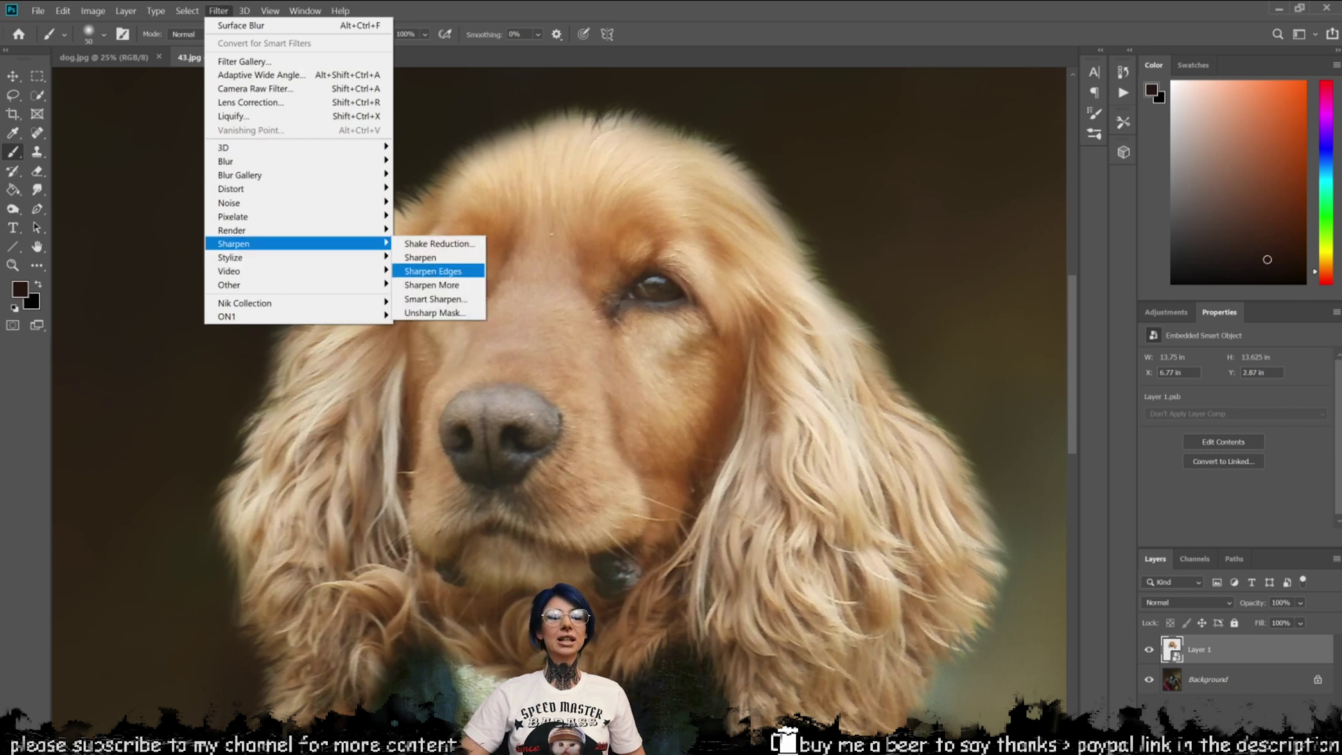
pyautogui.click(433, 313)
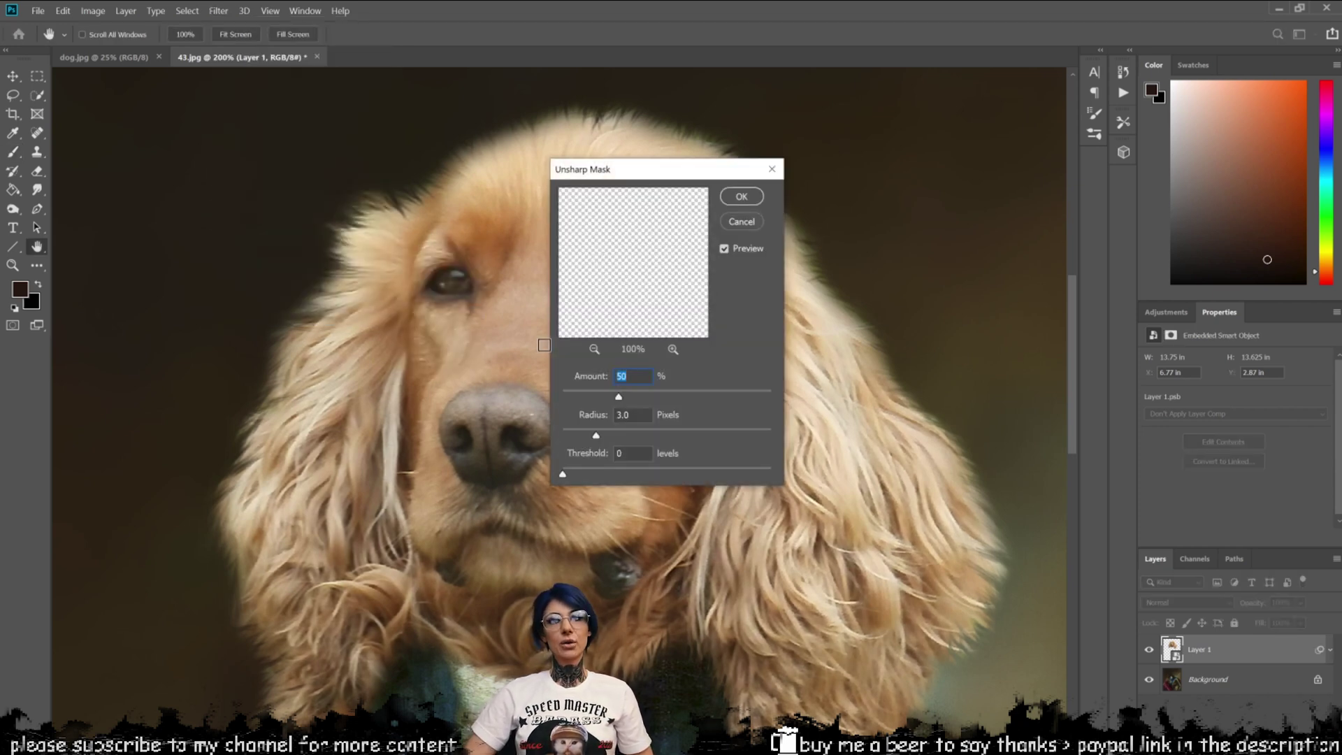
pyautogui.write('100')
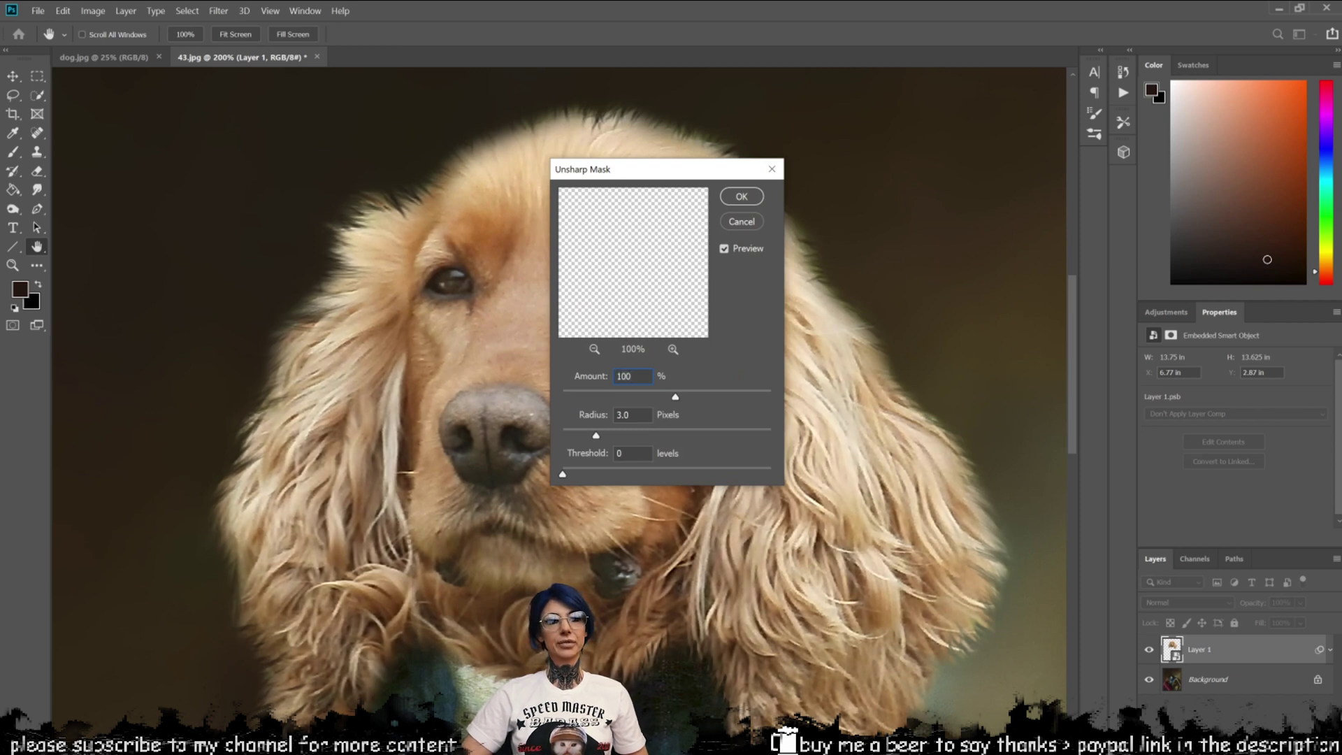
pyautogui.moveTo(682, 170); pyautogui.dragTo(953, 139)
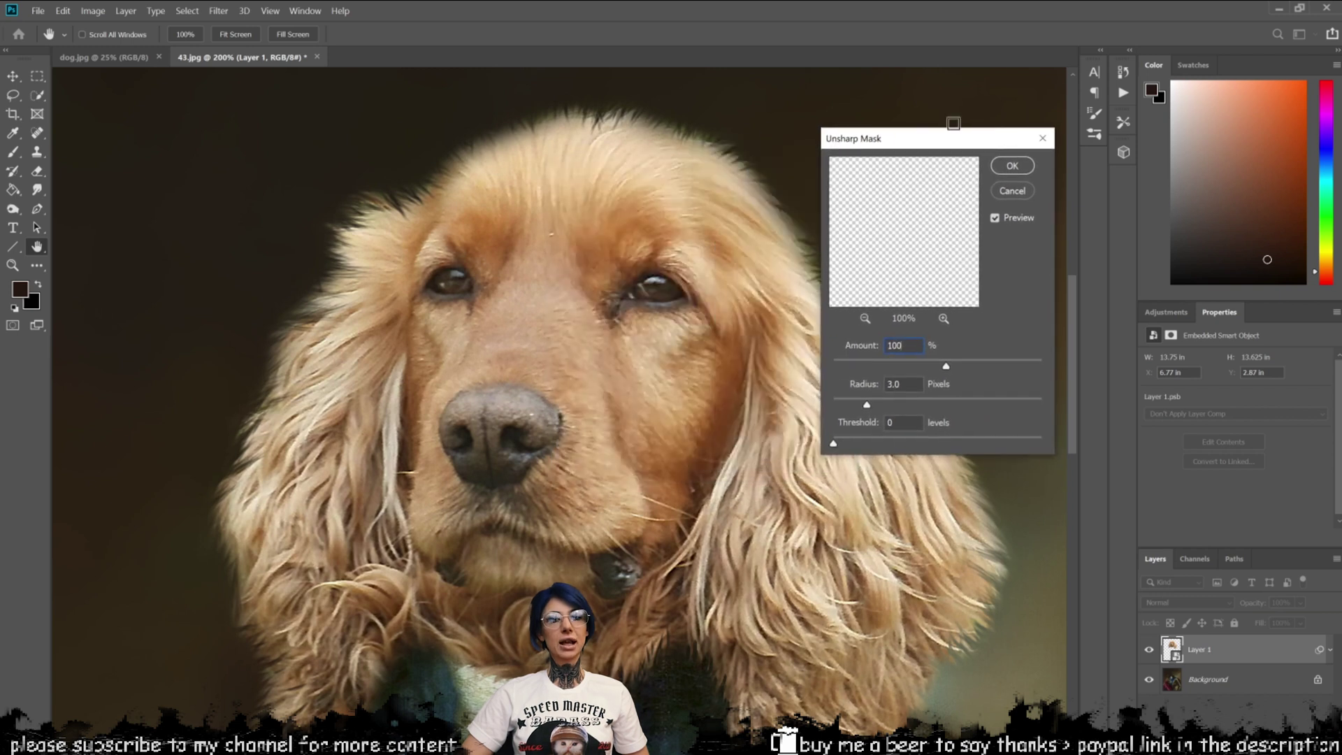
pyautogui.moveTo(734, 679); pyautogui.dragTo(633, 521)
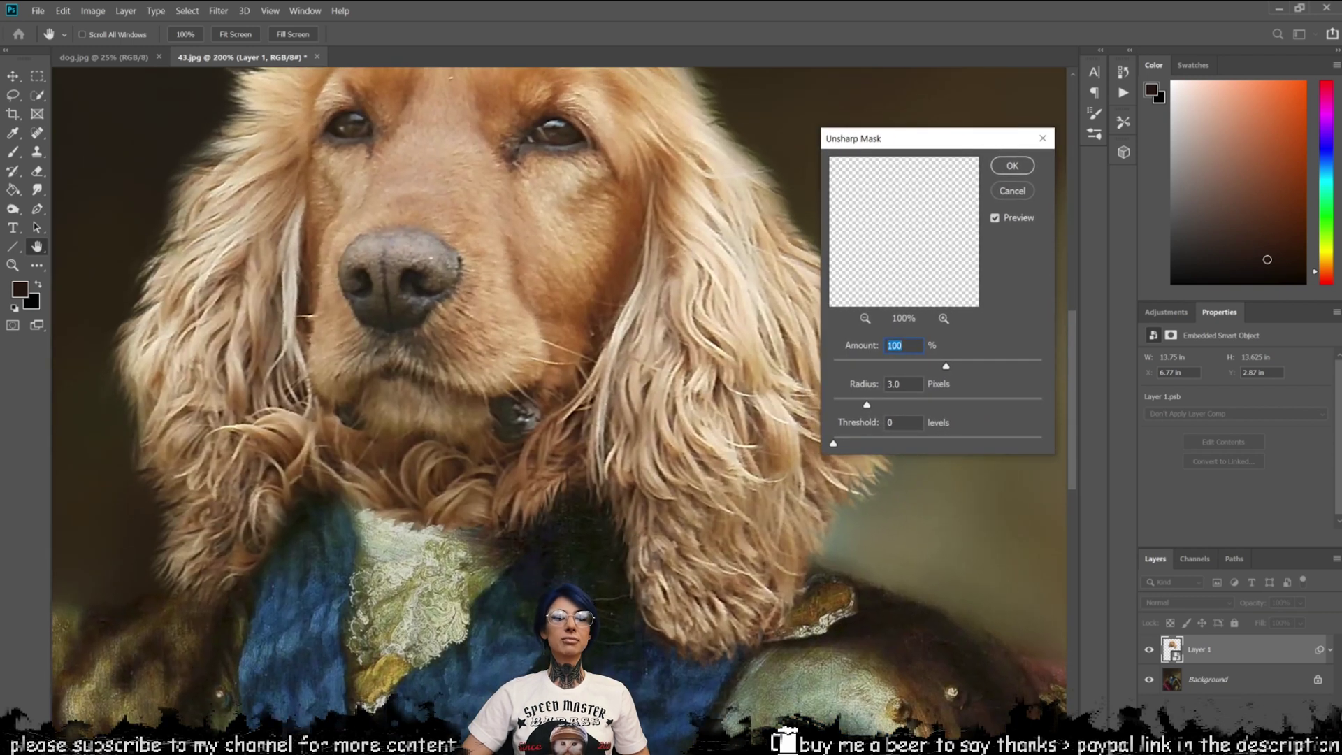
pyautogui.press('Return')
pyautogui.press('b')
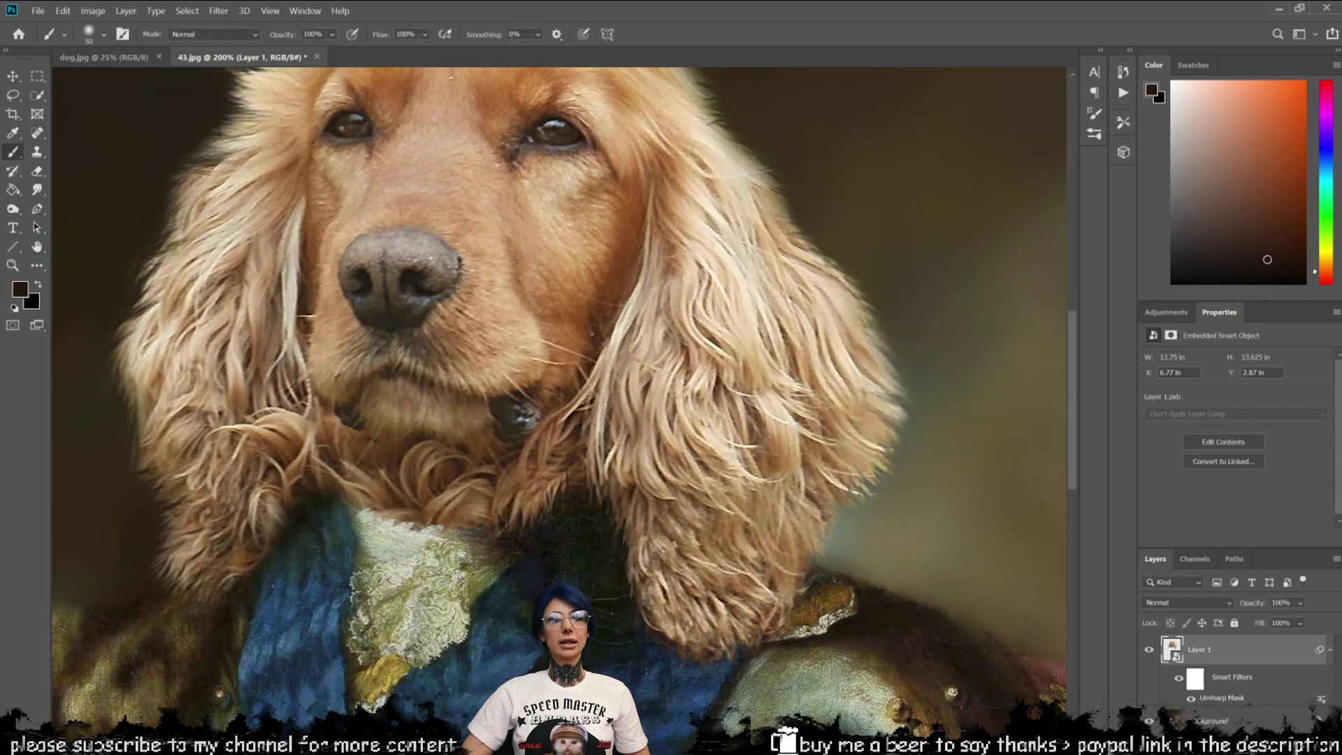
# - Apply an Oil Paint filter to the dog's head with stylization 5.0, cleanliness 2.0, scale 0.1, bristle detail 0.0 and no lighting
pyautogui.click(218, 10)
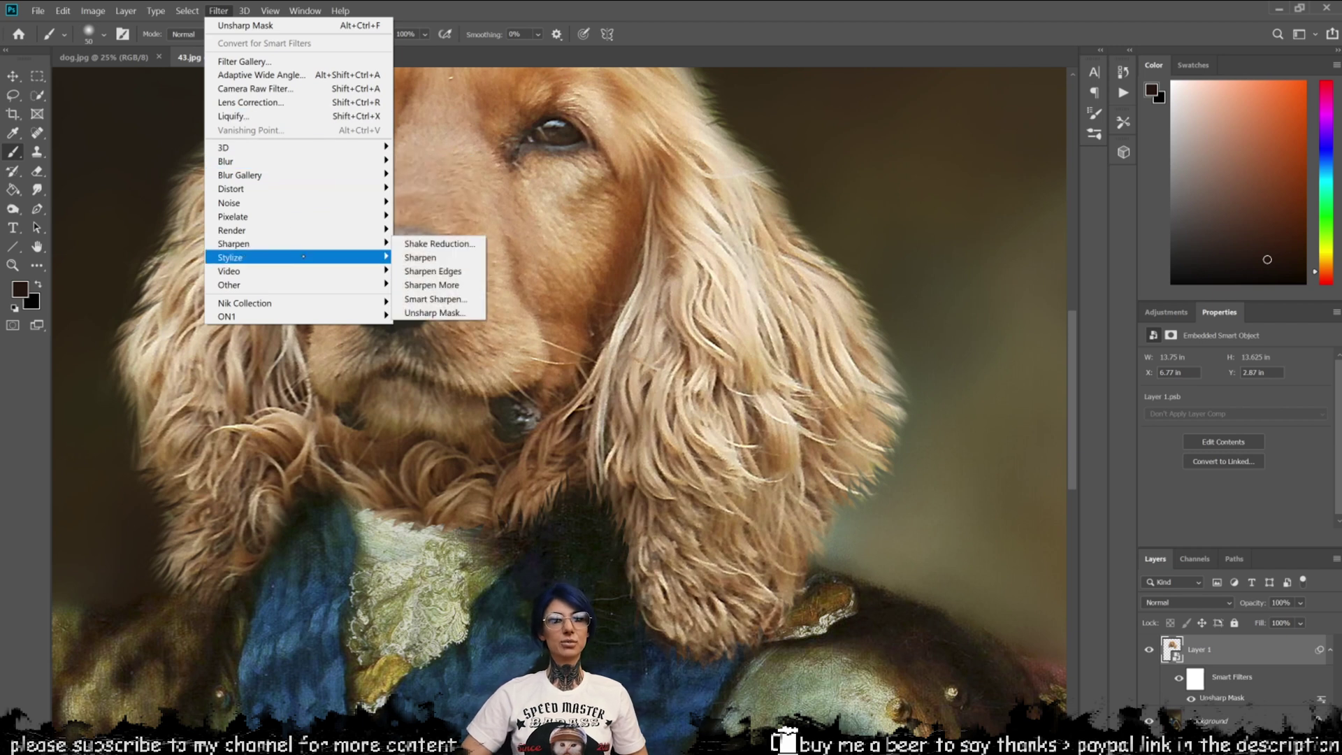
pyautogui.moveTo(305, 257)
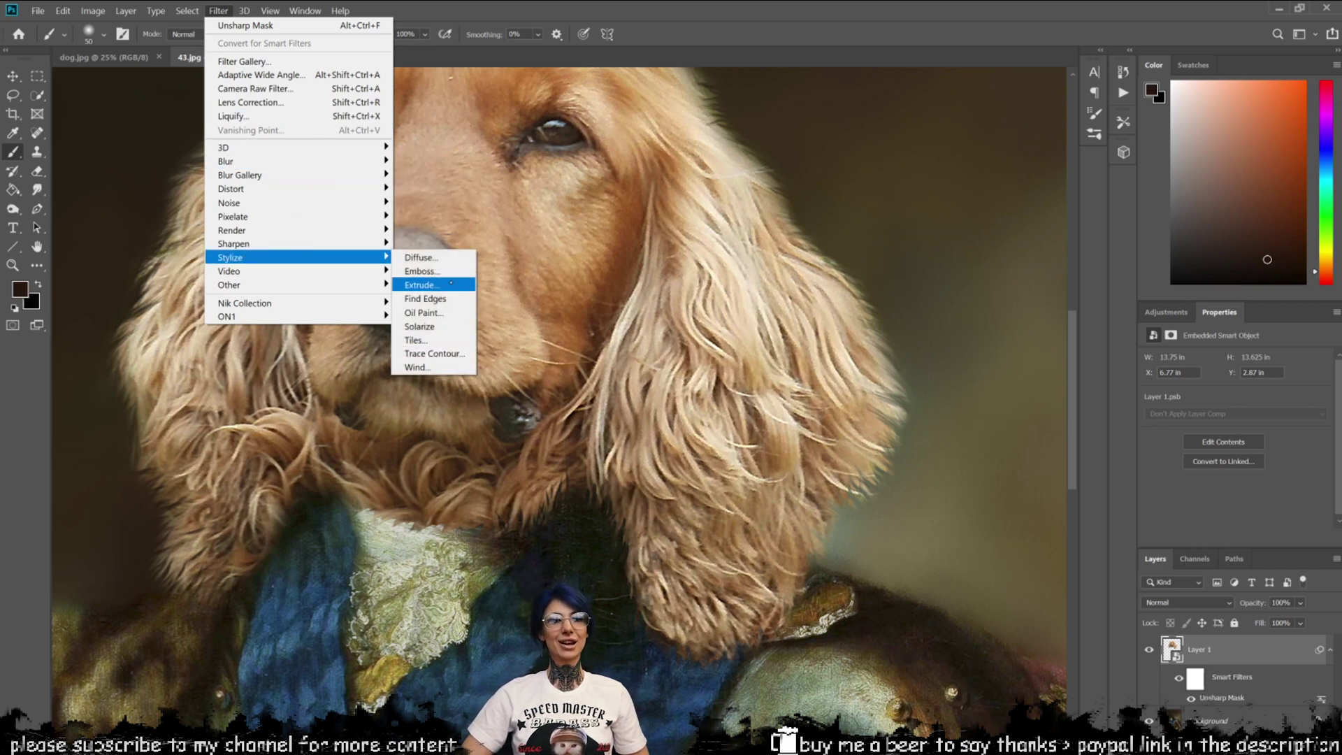
pyautogui.click(440, 313)
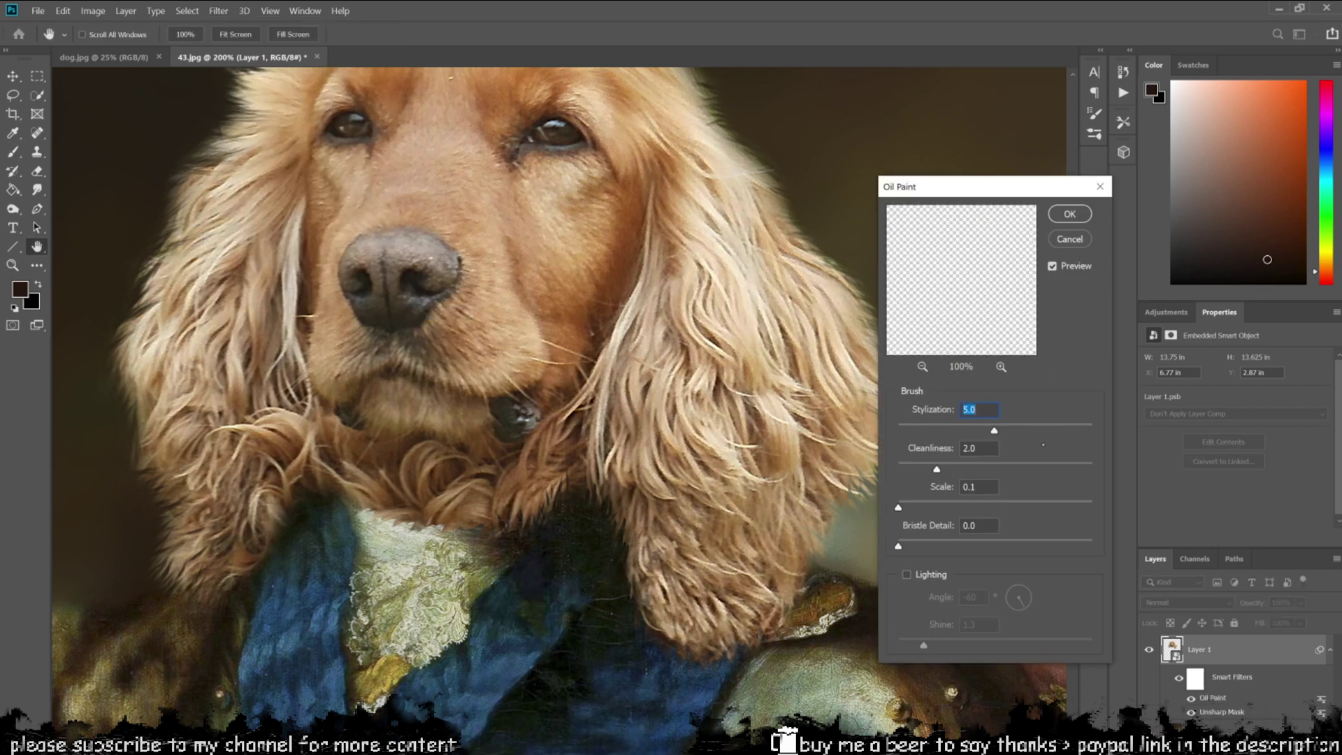
pyautogui.moveTo(567, 481); pyautogui.dragTo(551, 610)
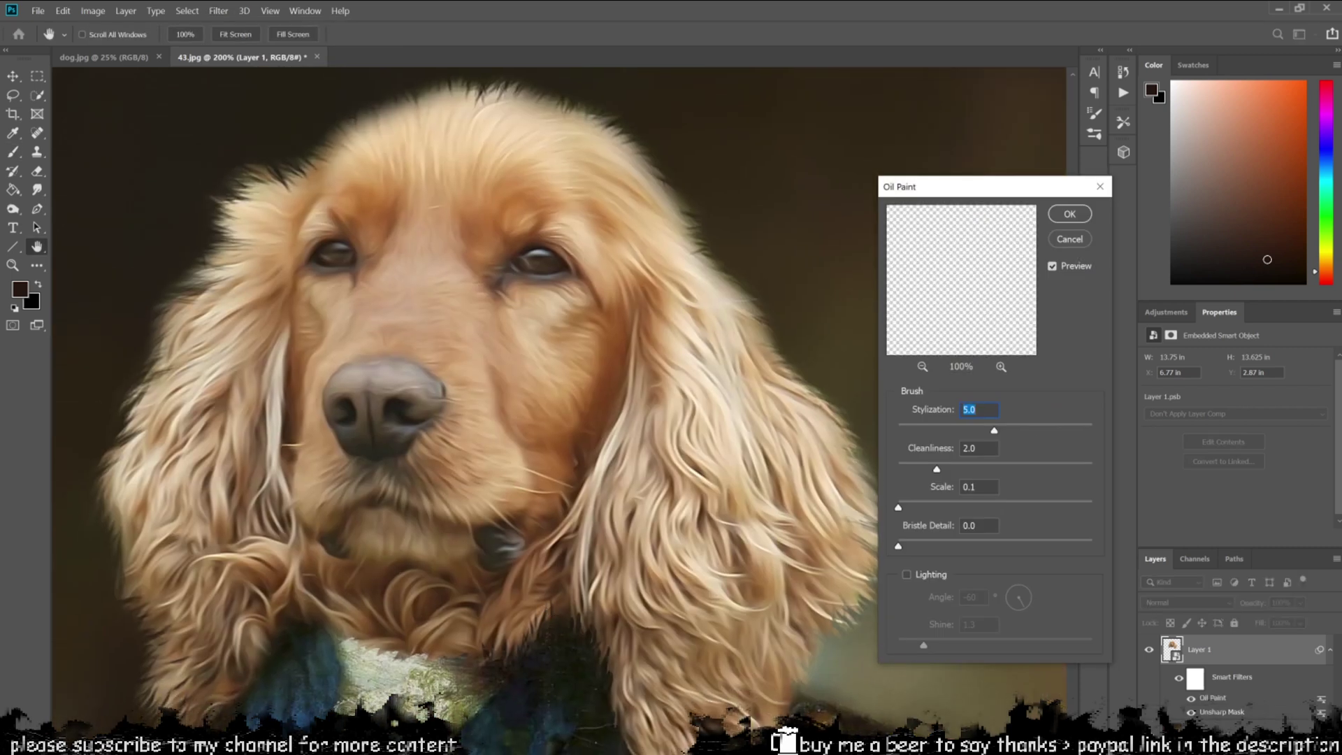
pyautogui.click(1069, 214)
# - Add a second Unsharp Mask to the dog layer over the Oil Paint filter, with 50% amount and 3.0 pixel radius
pyautogui.click(219, 11)
pyautogui.moveTo(300, 244)
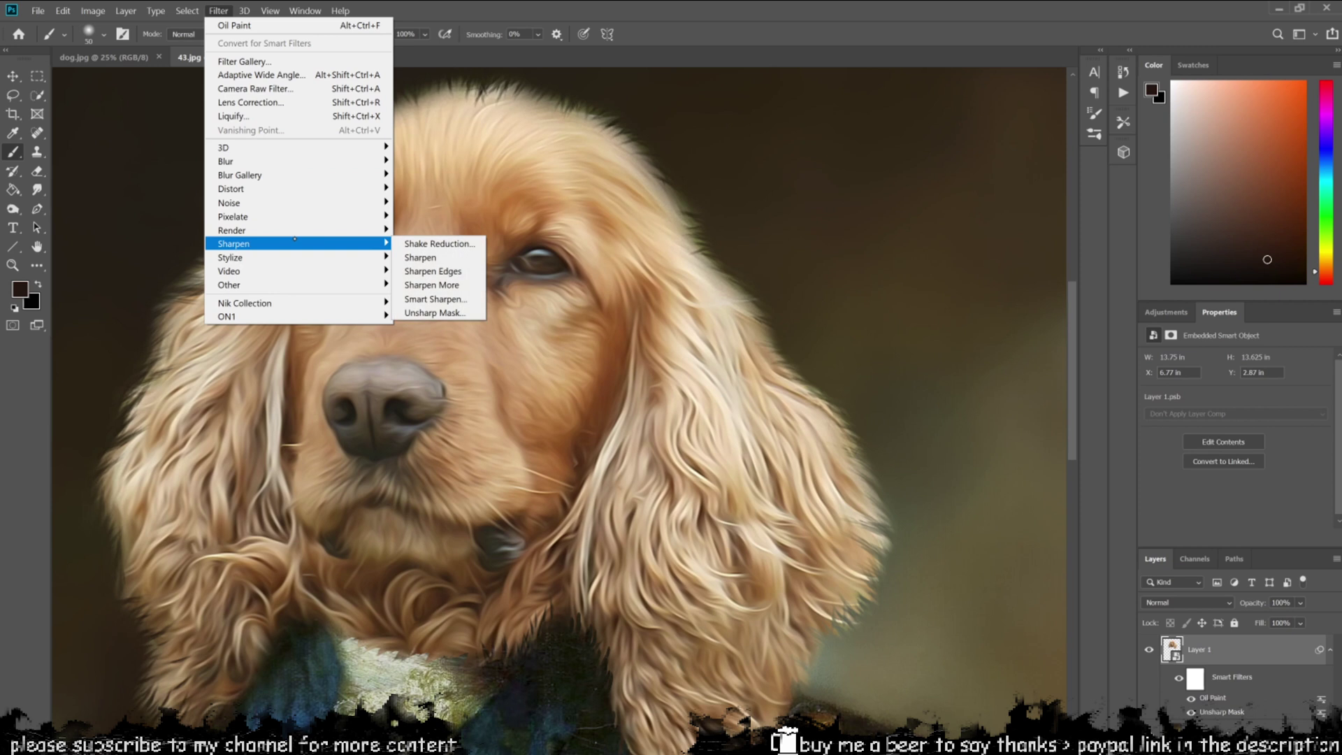
pyautogui.click(434, 313)
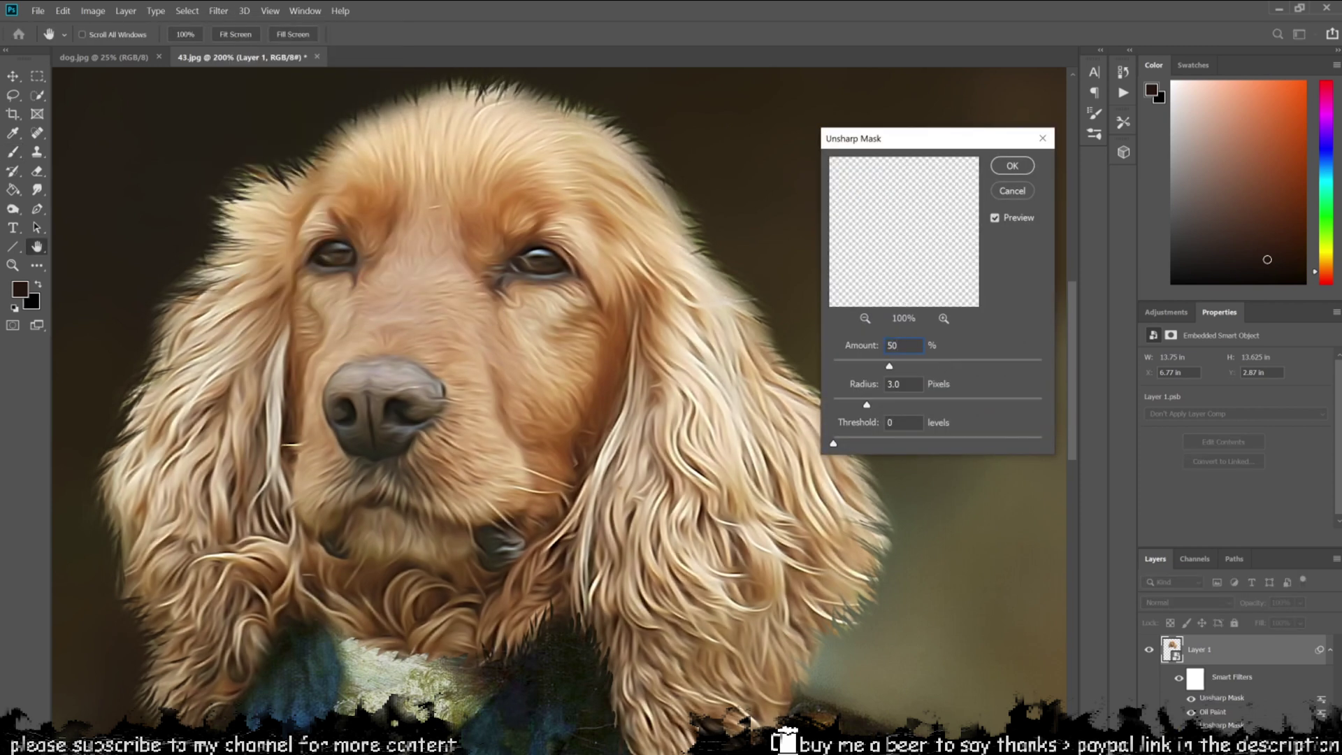
pyautogui.press('Return')
# - Examine the filtered fur on the dog's head, both from a distance and close up
pyautogui.hotkey('ctrl', '-')
pyautogui.hotkey('ctrl', '-')
pyautogui.hotkey('ctrl', '-')
pyautogui.hotkey('ctrl', '+')
pyautogui.hotkey('ctrl', '+')
pyautogui.hotkey('ctrl', '+')
pyautogui.moveTo(615, 245); pyautogui.dragTo(531, 680)
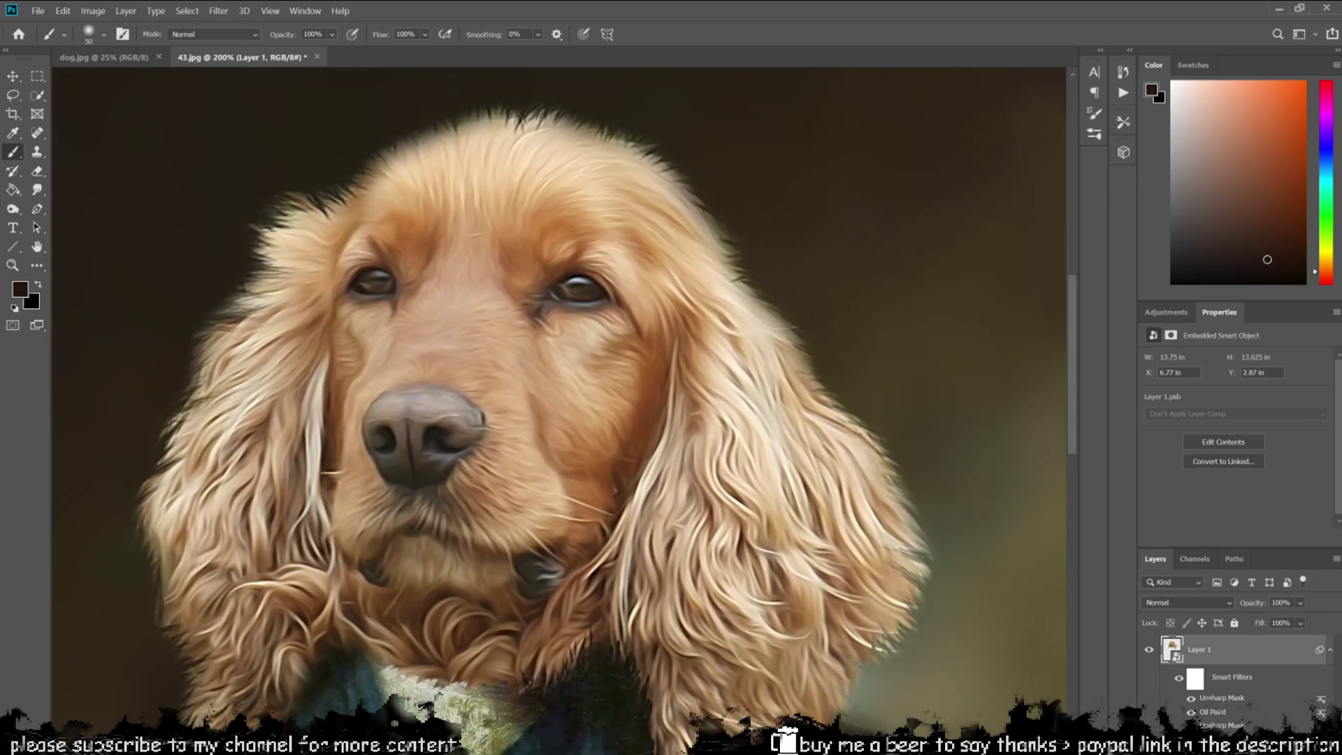
pyautogui.moveTo(489, 448); pyautogui.dragTo(642, 426)
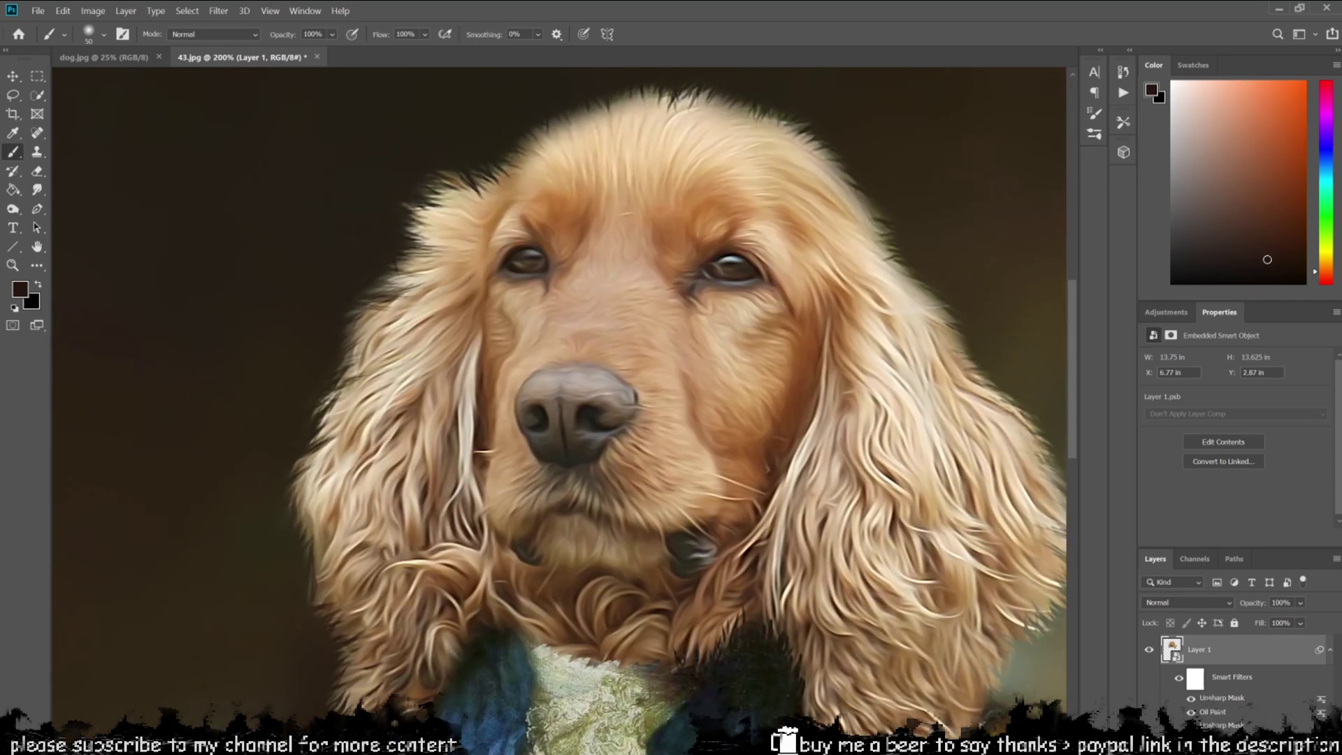
# - Open the dog layer in the Camera Raw Filter and set the grain amount to 15
pyautogui.click(93, 11)
pyautogui.moveTo(114, 44)
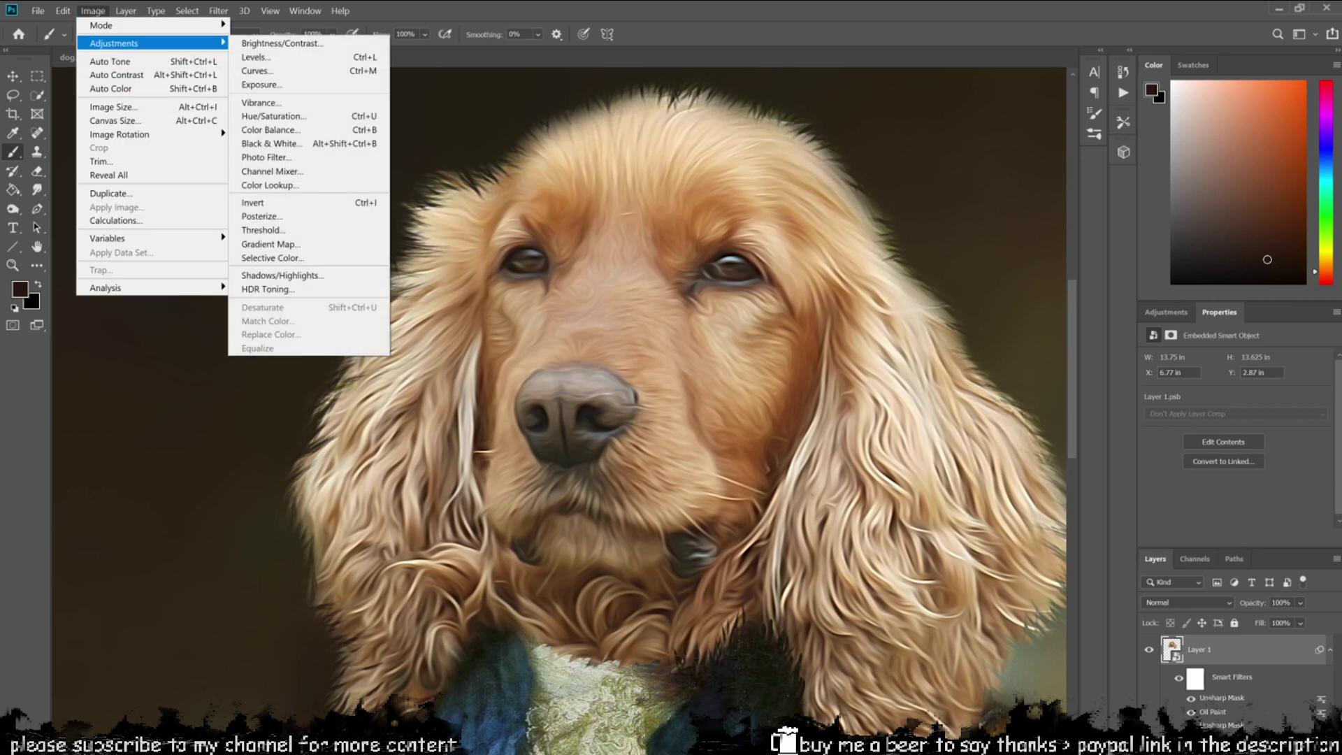
pyautogui.moveTo(218, 11)
pyautogui.click(256, 89)
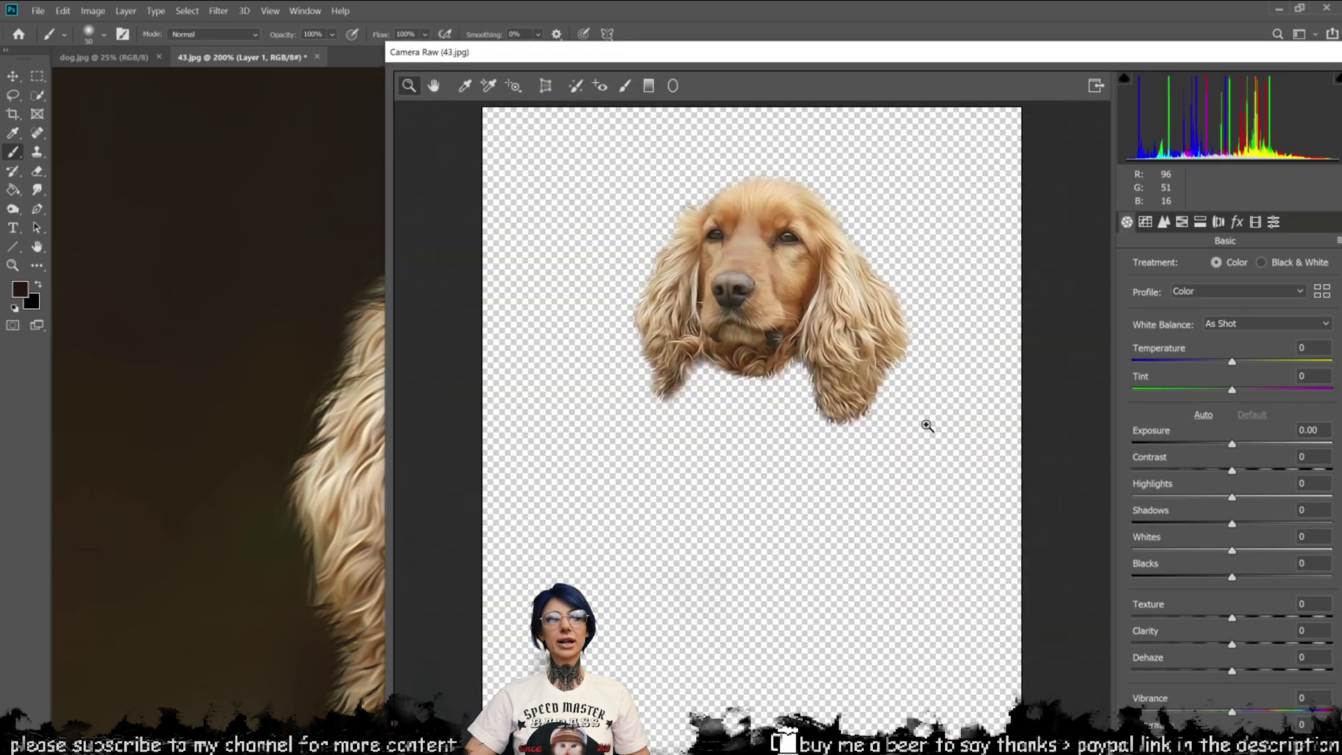
pyautogui.click(927, 425)
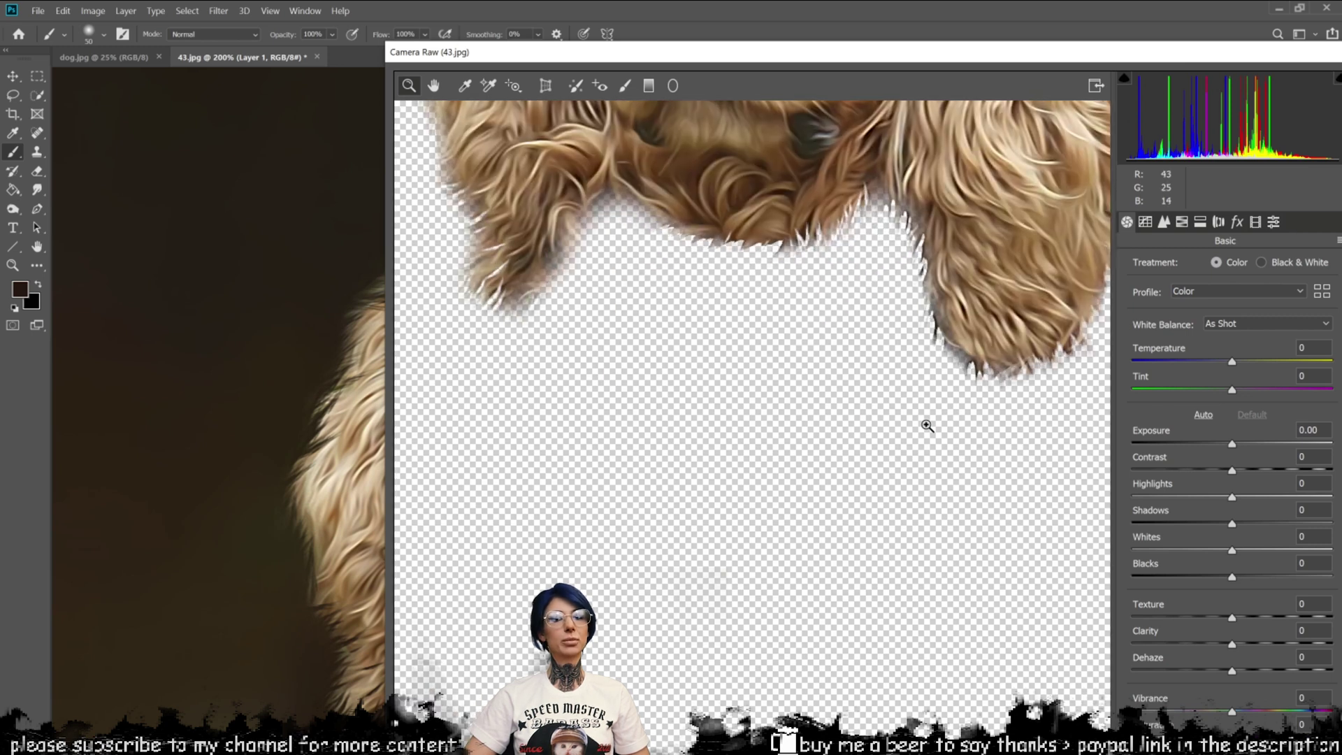
pyautogui.moveTo(884, 164); pyautogui.dragTo(747, 598)
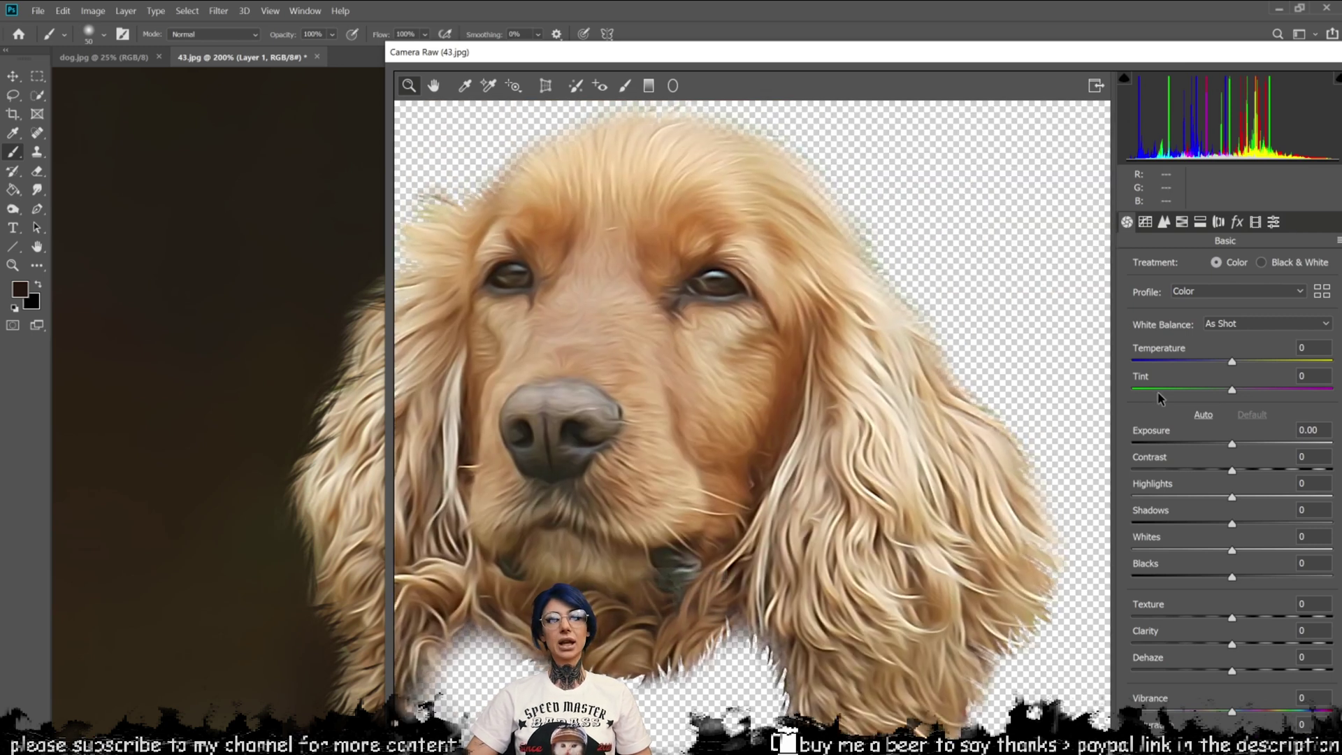
pyautogui.click(1238, 223)
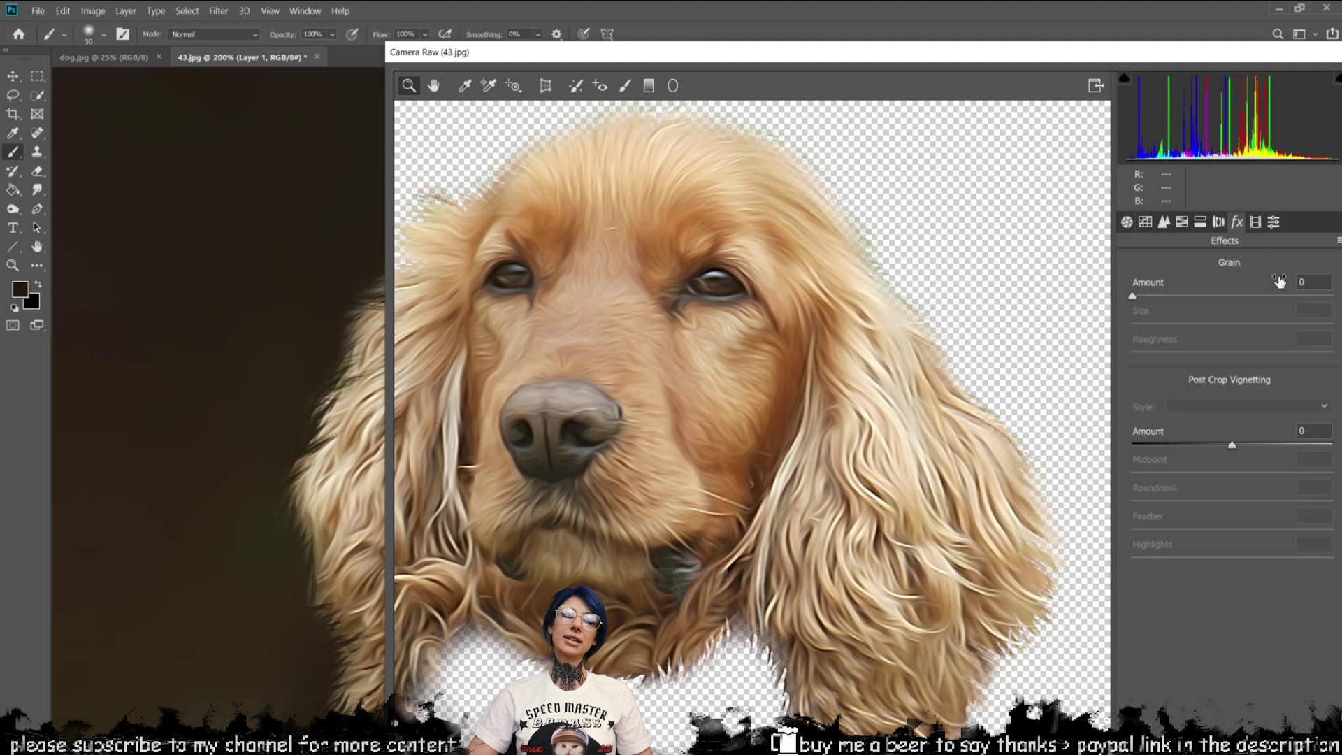
pyautogui.moveTo(1132, 296); pyautogui.dragTo(1148, 295)
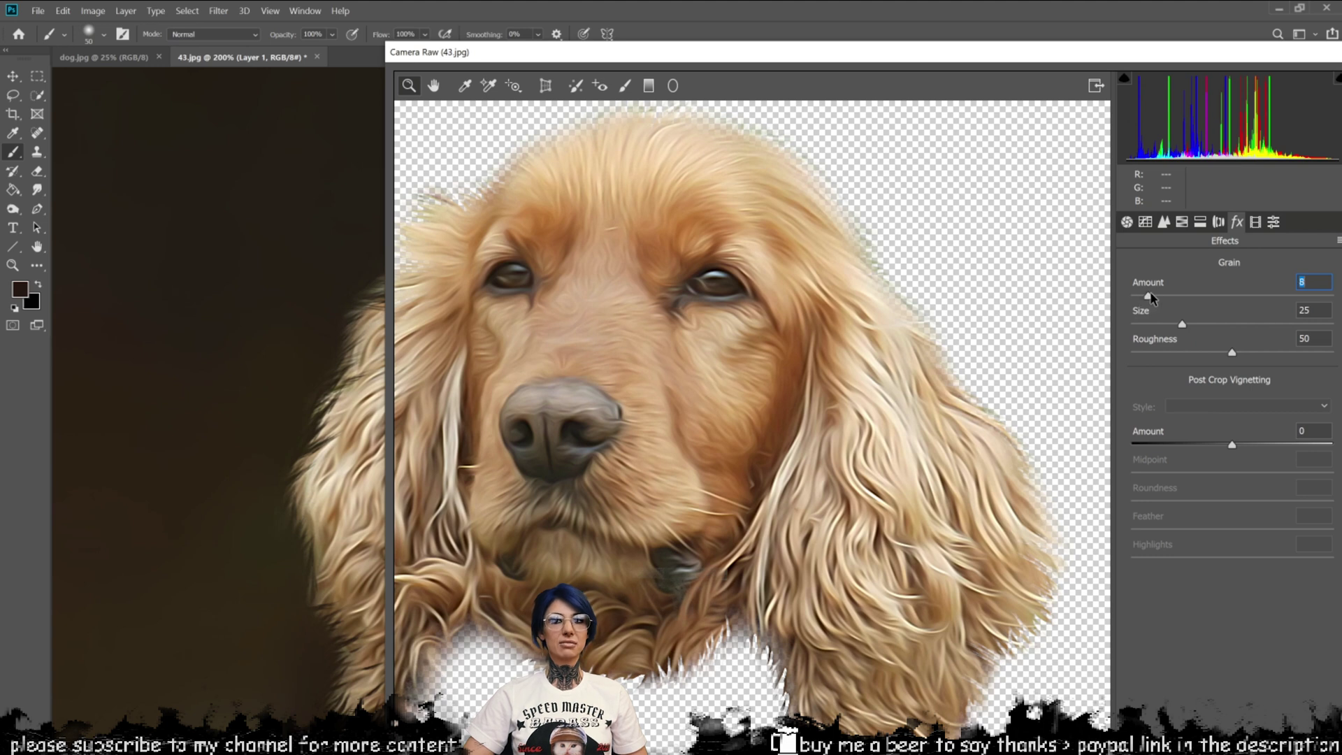
pyautogui.moveTo(1156, 294); pyautogui.dragTo(1166, 294)
# - Set the grain size to 0, raise its roughness, apply the Camera Raw filter and check the grain on the fur
pyautogui.press('Tab')
pyautogui.write('0')
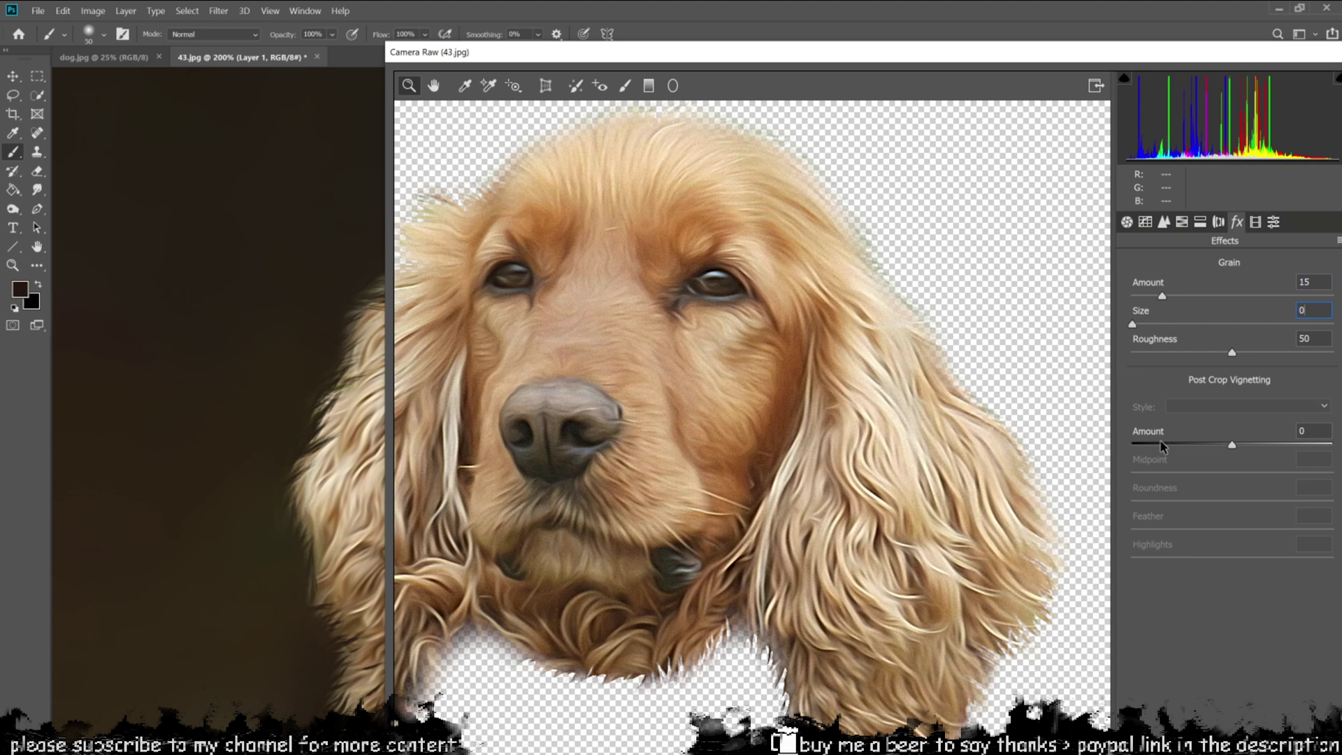
pyautogui.press('Tab')
pyautogui.moveTo(1258, 355); pyautogui.dragTo(1275, 356)
pyautogui.click(1293, 742)
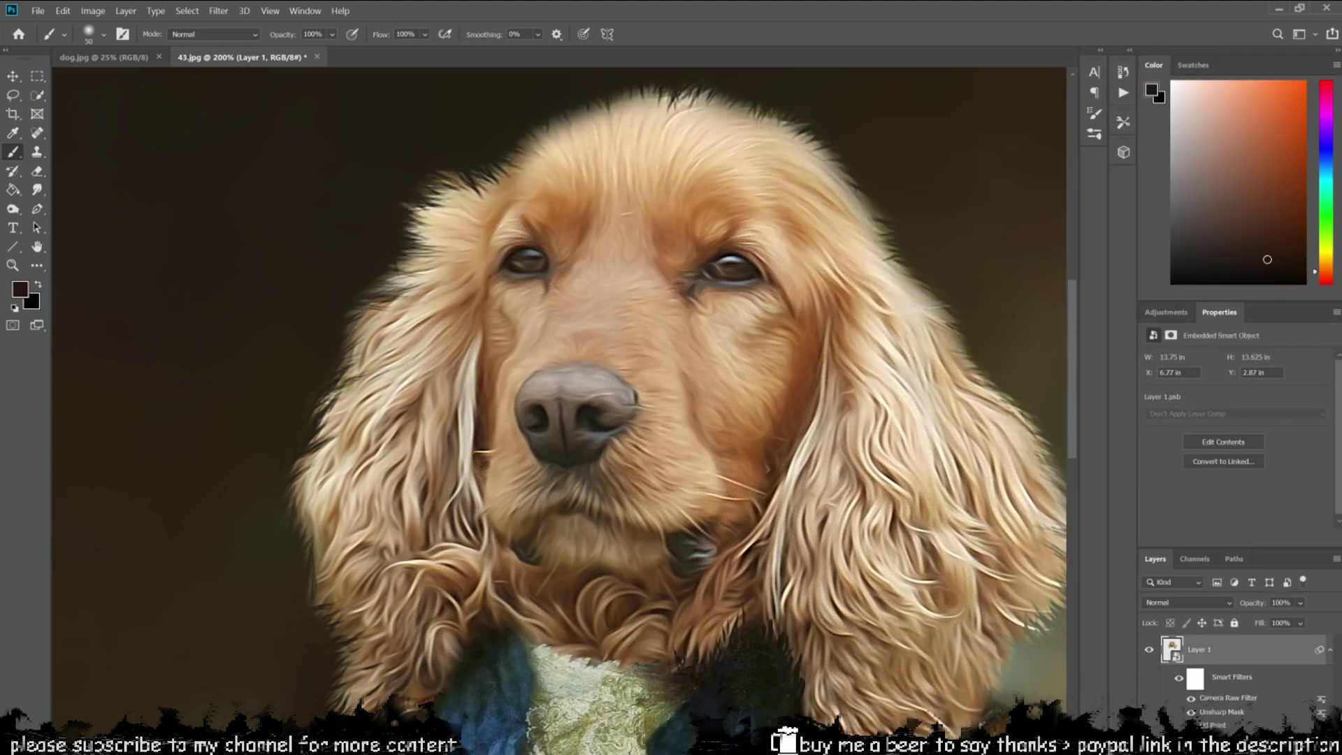
pyautogui.hotkey('ctrl', '-')
pyautogui.hotkey('ctrl', '+')
pyautogui.hotkey('ctrl', '+')
pyautogui.moveTo(903, 543); pyautogui.dragTo(794, 631)
pyautogui.hotkey('ctrl', '-')
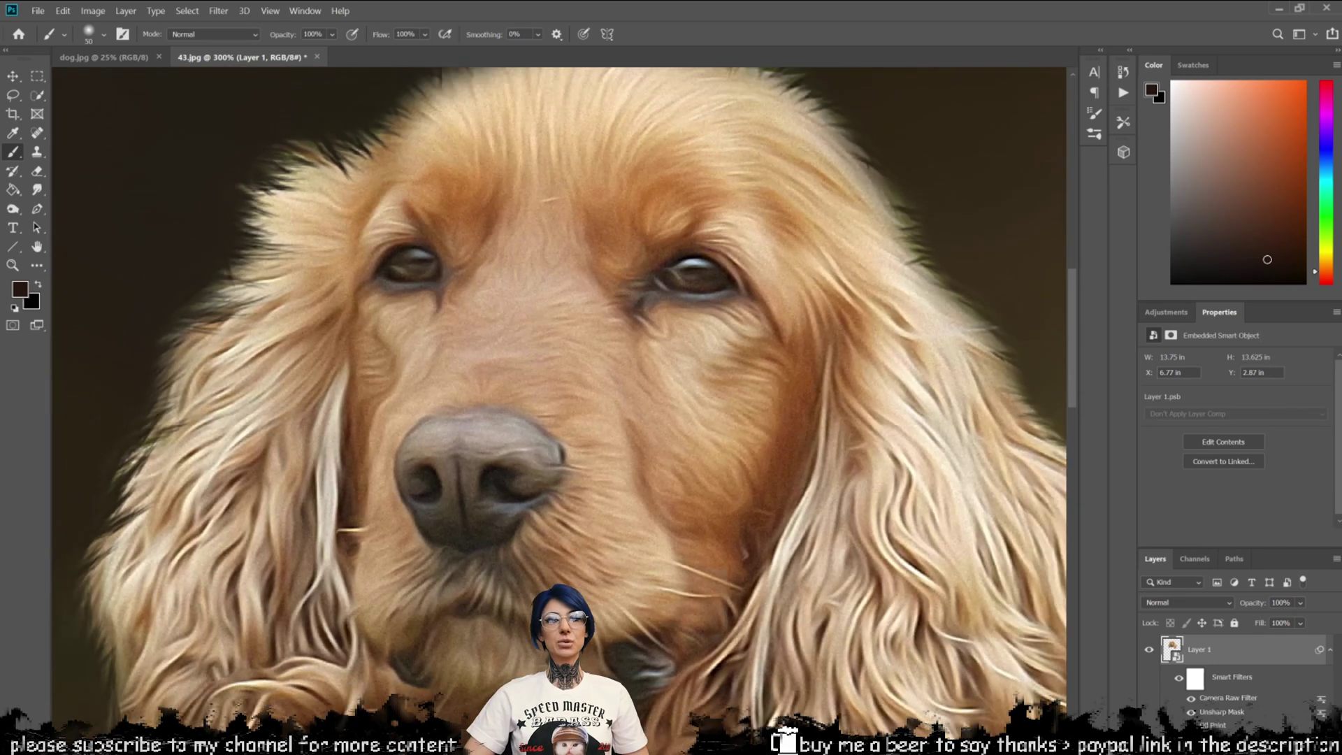
# - Darken the dog's head with a Levels adjustment, setting the midtone input to 0.8 and the white output level to 228
pyautogui.click(93, 10)
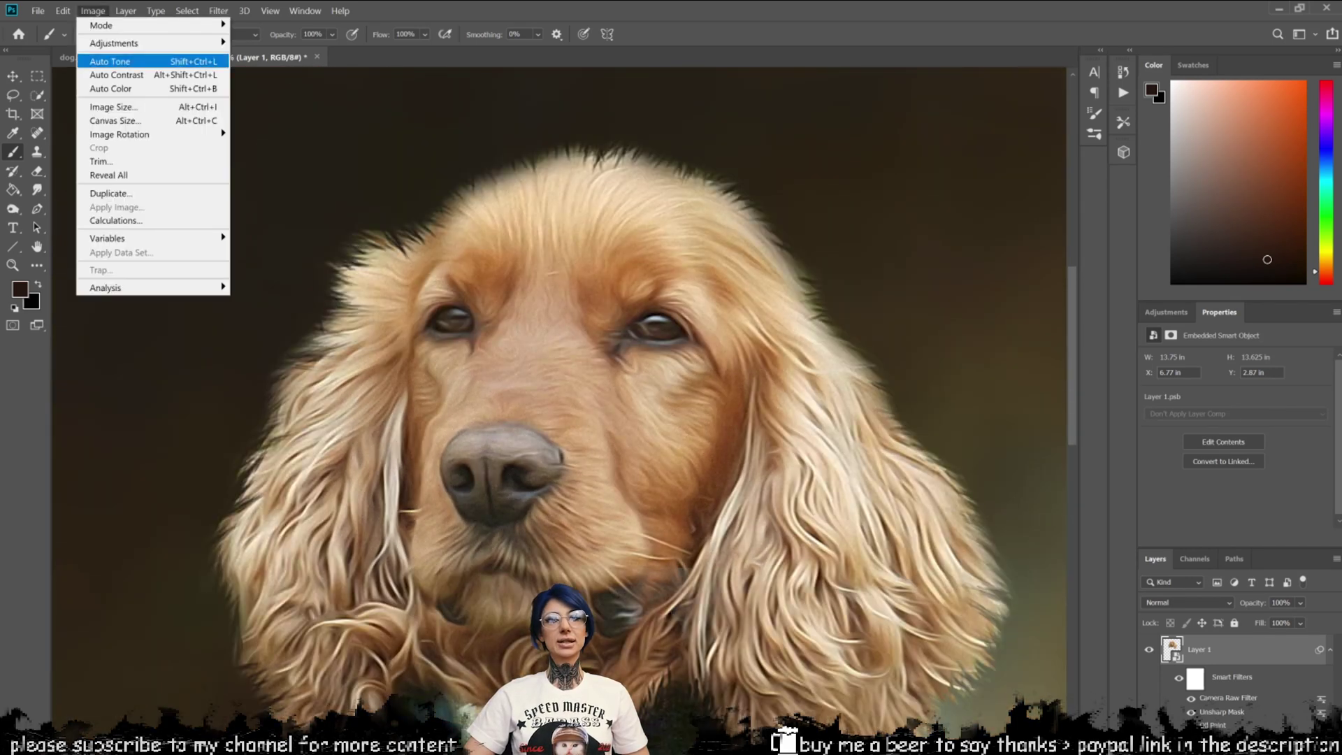
pyautogui.moveTo(114, 43)
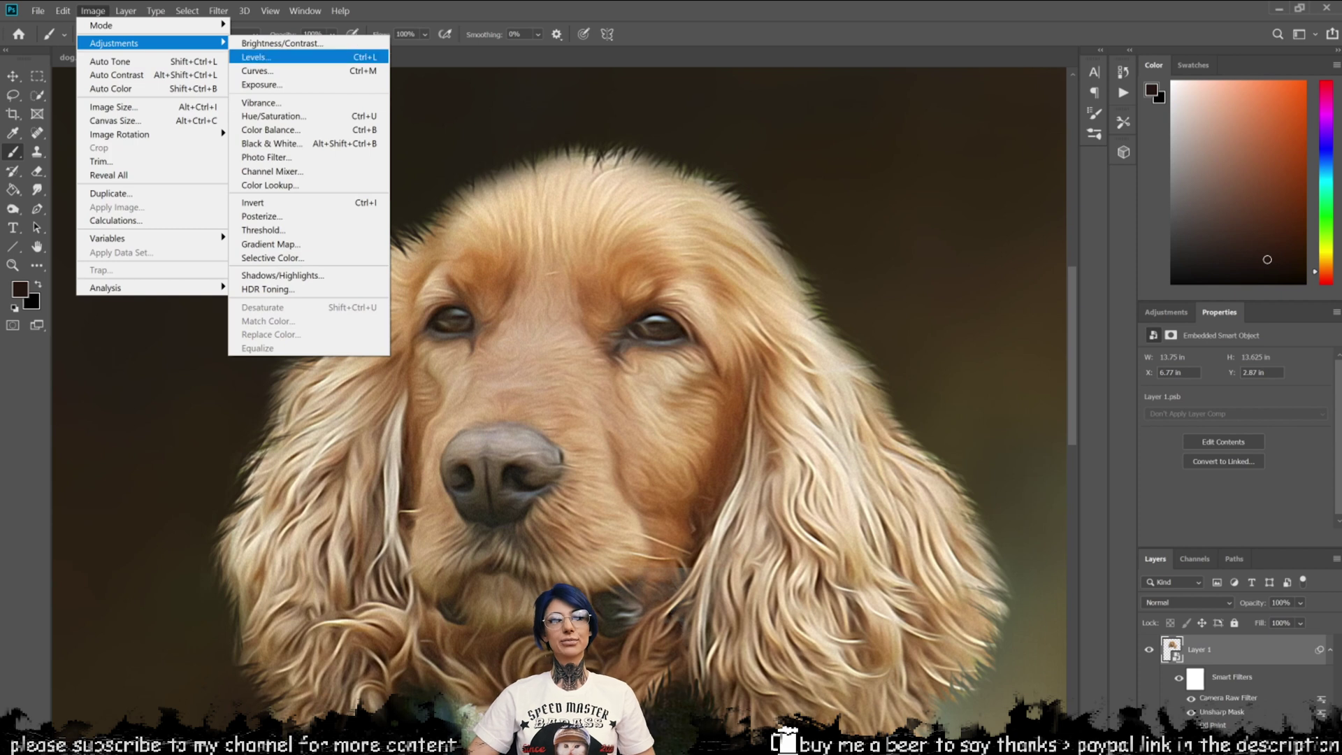
pyautogui.click(255, 56)
pyautogui.moveTo(675, 131); pyautogui.dragTo(1020, 128)
pyautogui.hotkey('ctrl', '-')
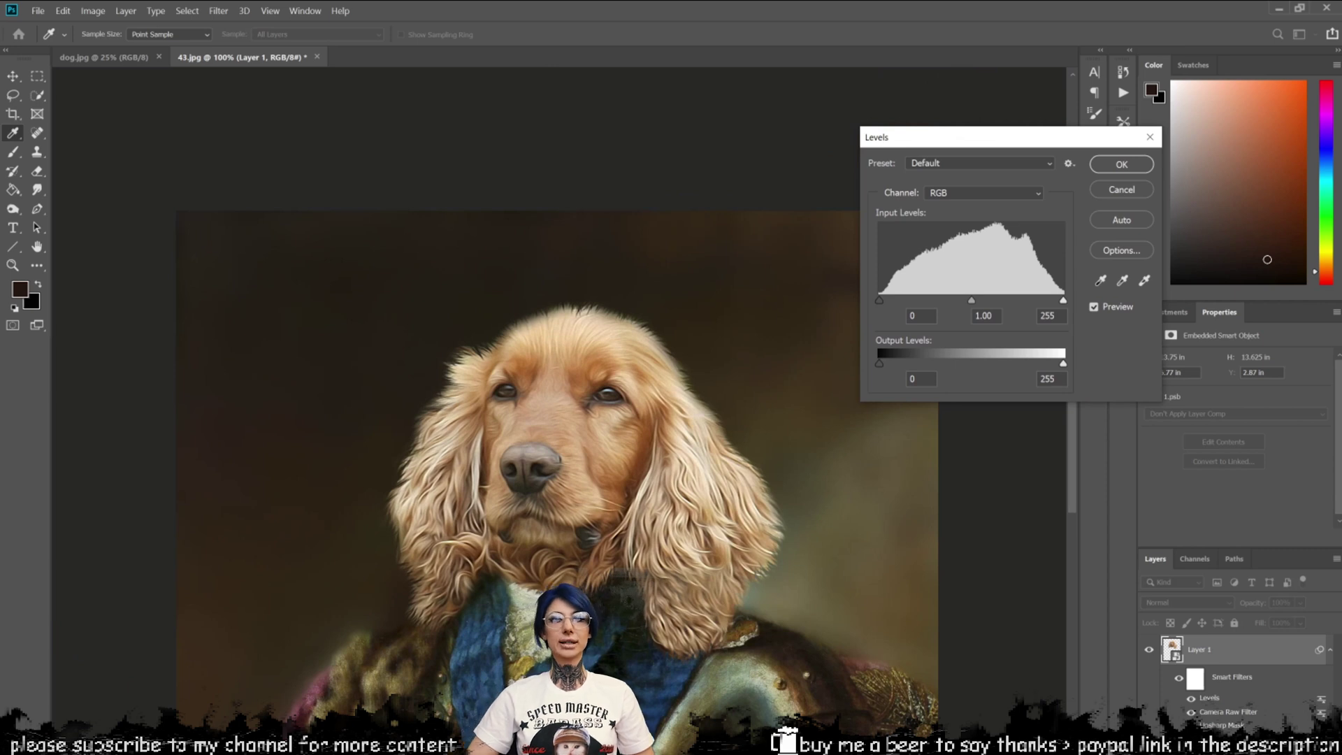
pyautogui.moveTo(972, 300); pyautogui.dragTo(985, 301)
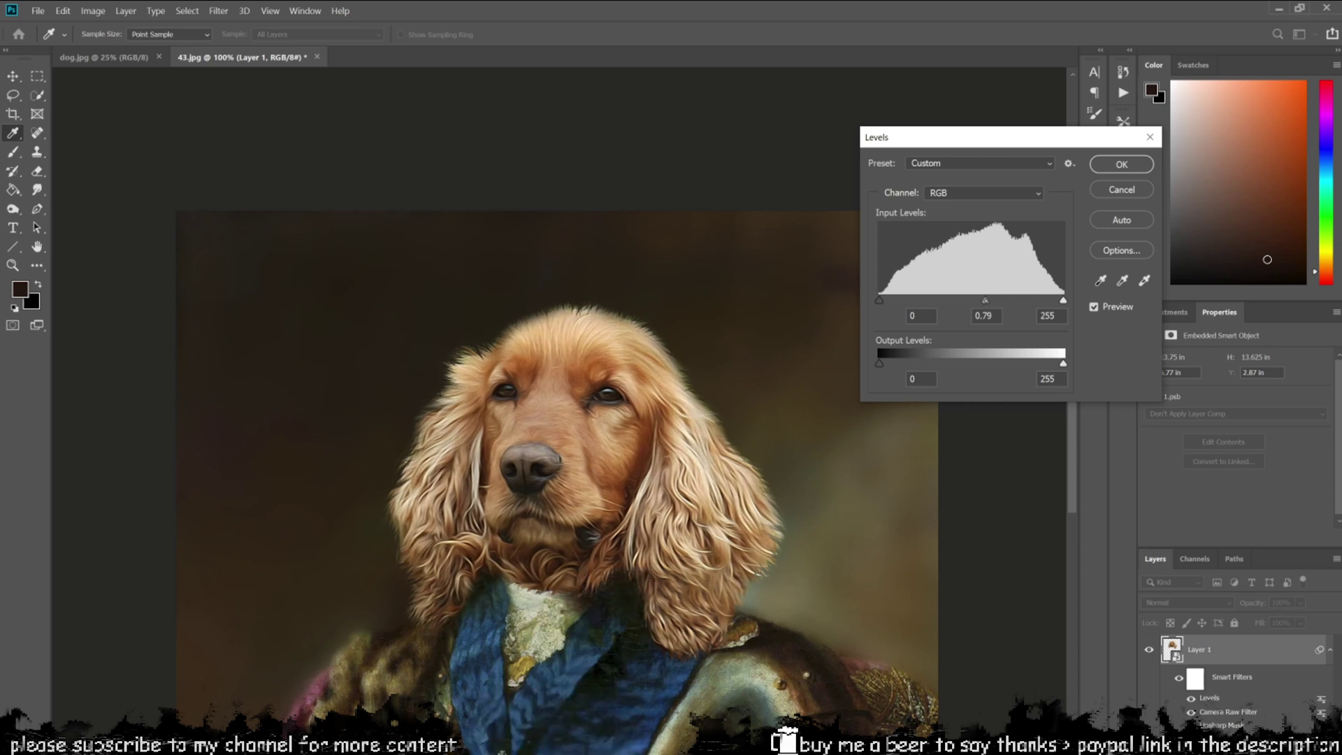
pyautogui.press('Tab')
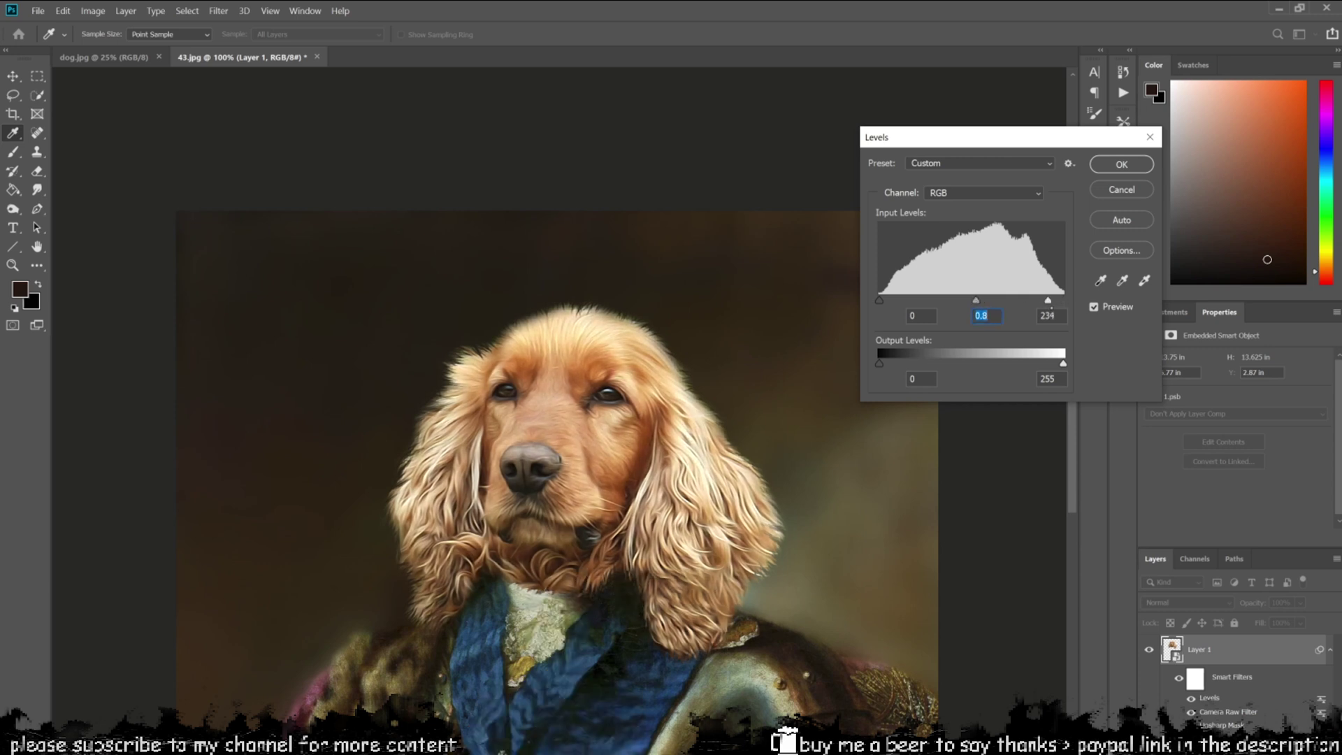
pyautogui.moveTo(1061, 365); pyautogui.dragTo(1043, 363)
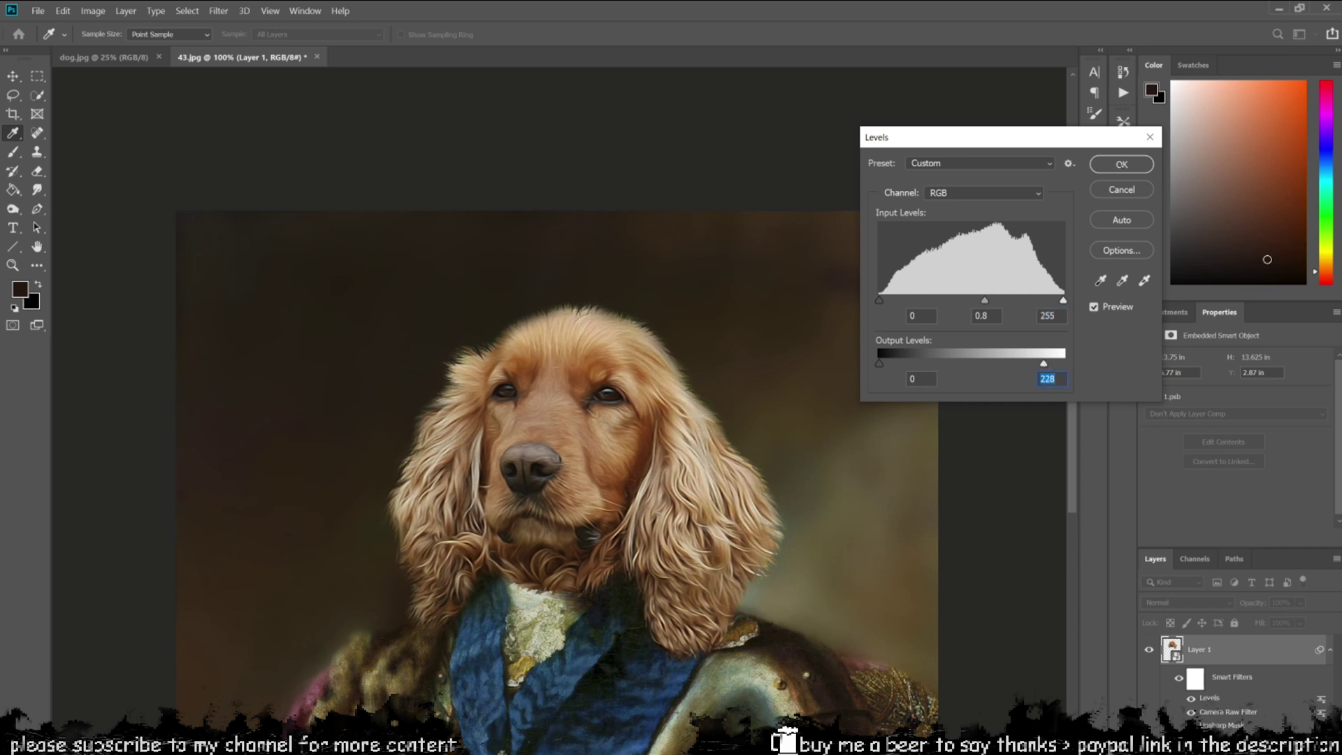
pyautogui.press('Return')
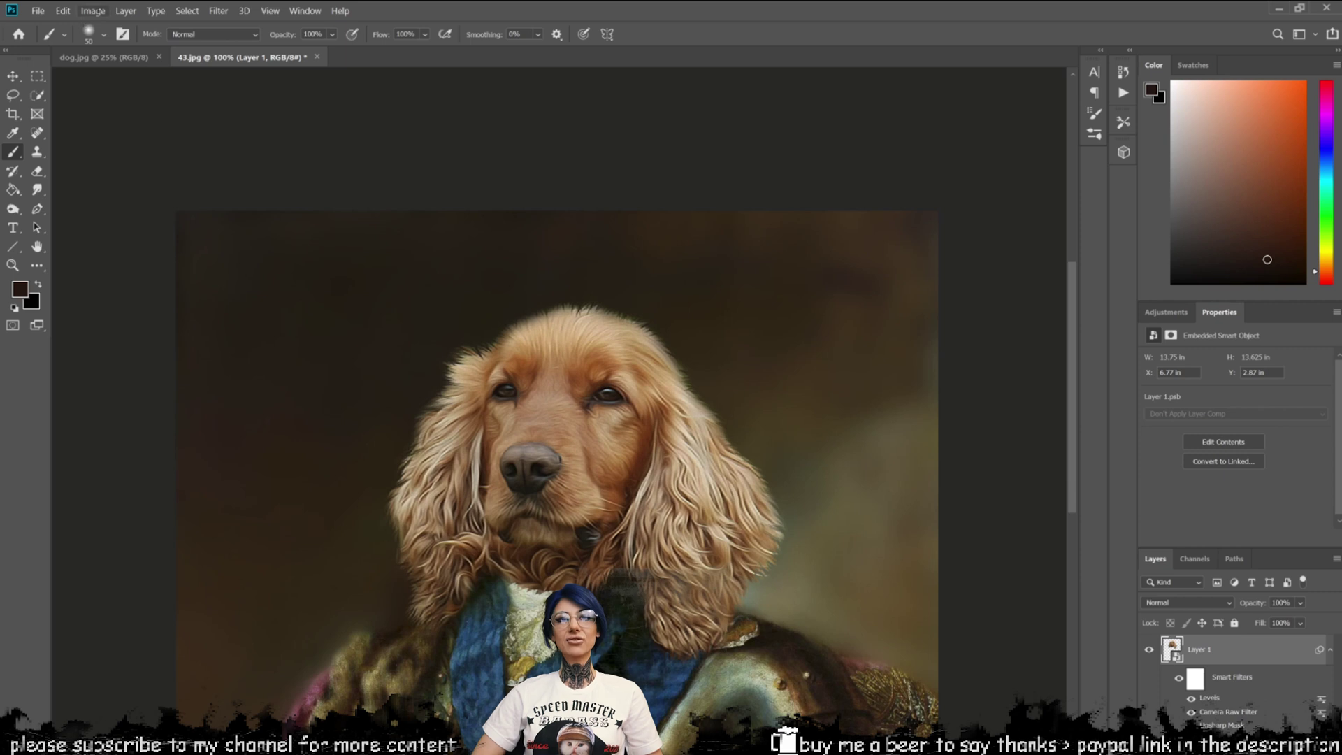
# - Apply a Color Balance adjustment to the dog layer's midtones, setting the cyan–red level to -15 and adjusting the magenta–green balance
pyautogui.click(92, 10)
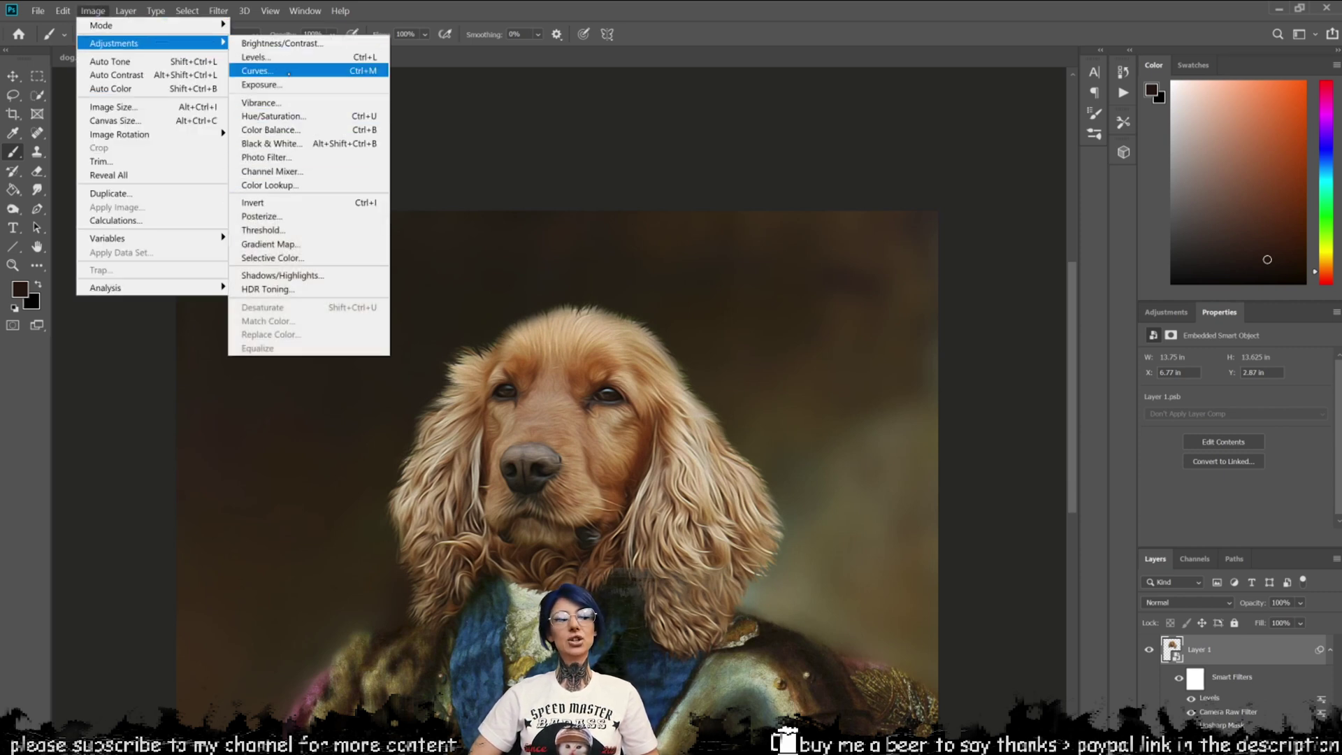
pyautogui.click(280, 130)
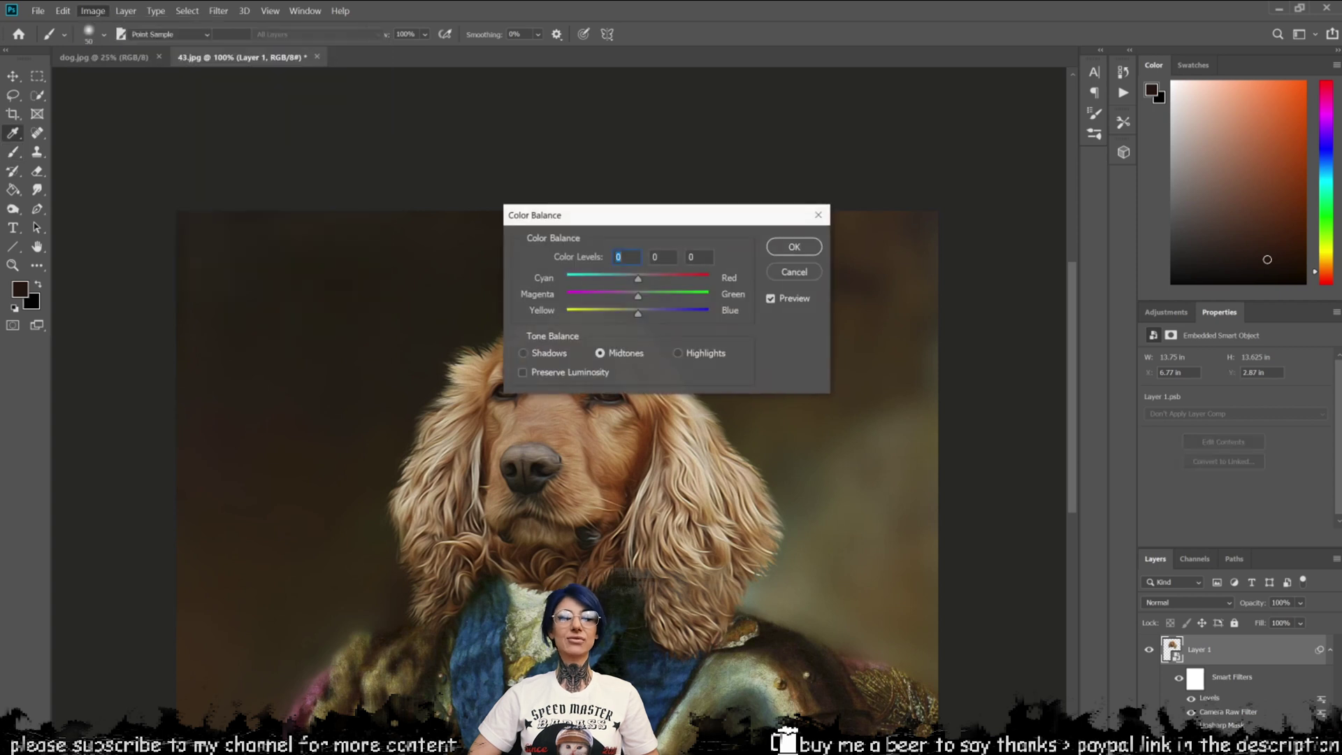
pyautogui.moveTo(655, 214); pyautogui.dragTo(1026, 131)
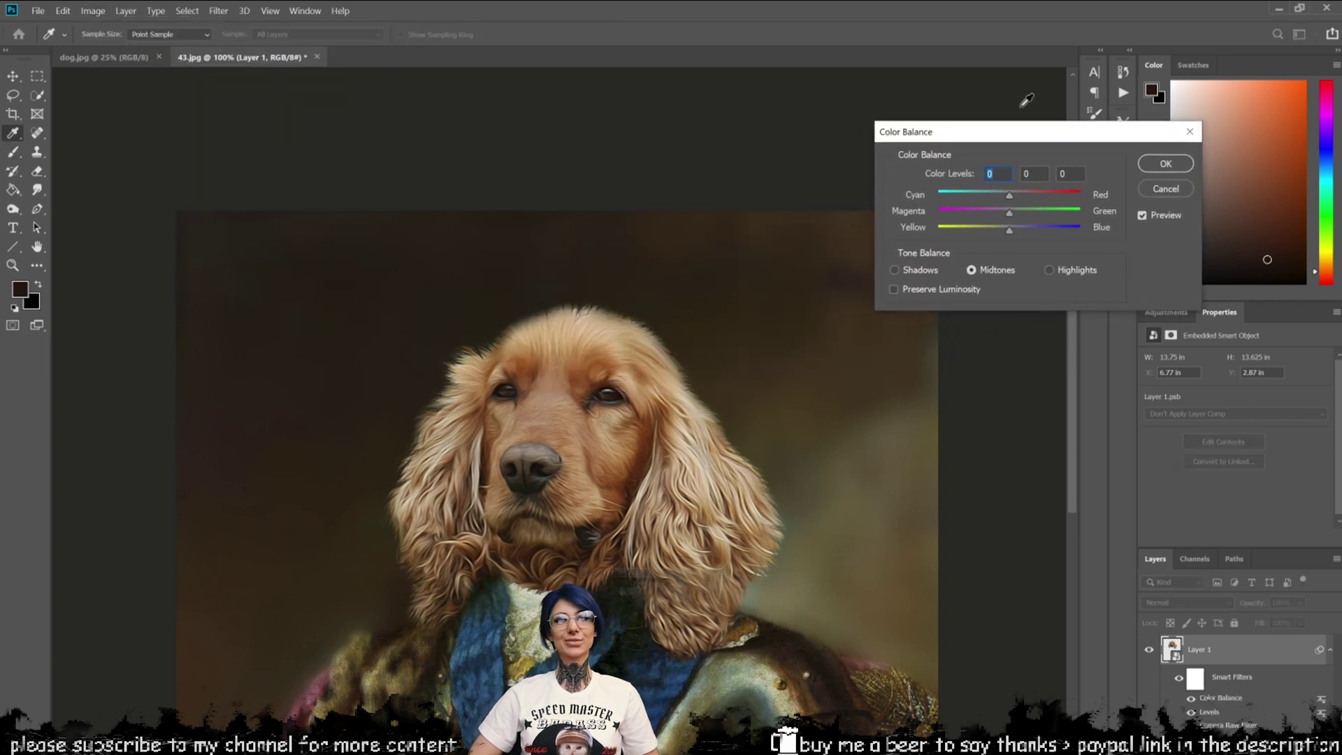
pyautogui.hotkey('ctrl', '-')
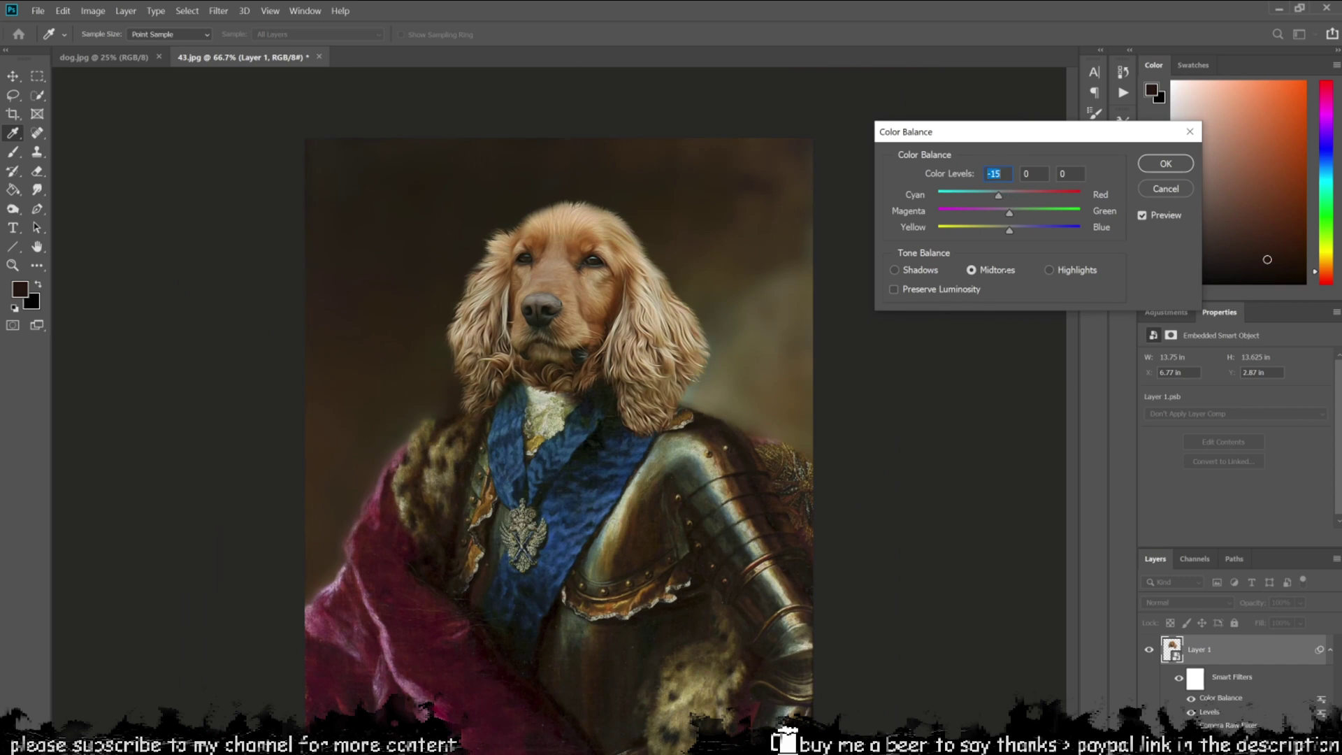
pyautogui.moveTo(1017, 213); pyautogui.dragTo(998, 214)
pyautogui.press('Tab')
pyautogui.press('Return')
pyautogui.press('b')
pyautogui.hotkey('ctrl', '+')
pyautogui.hotkey('ctrl', '+')
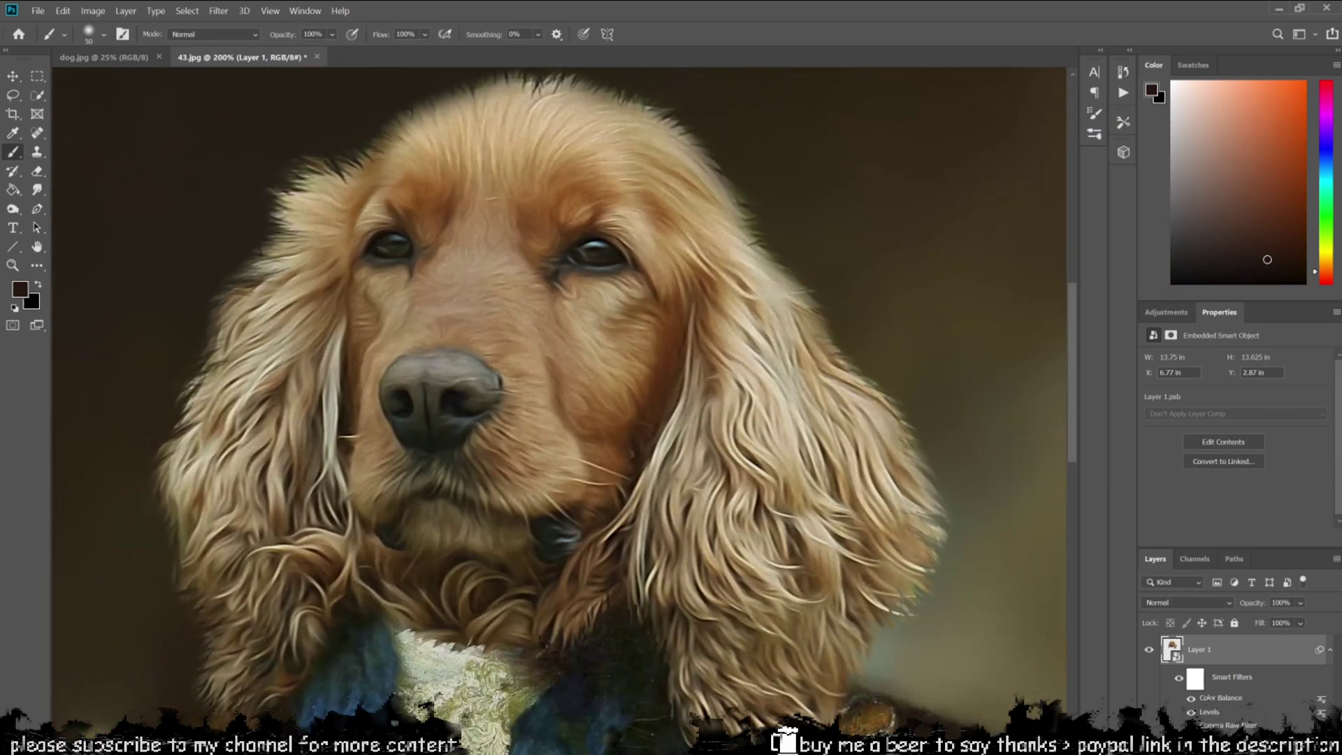
pyautogui.hotkey('ctrl', '-')
pyautogui.hotkey('ctrl', '-')
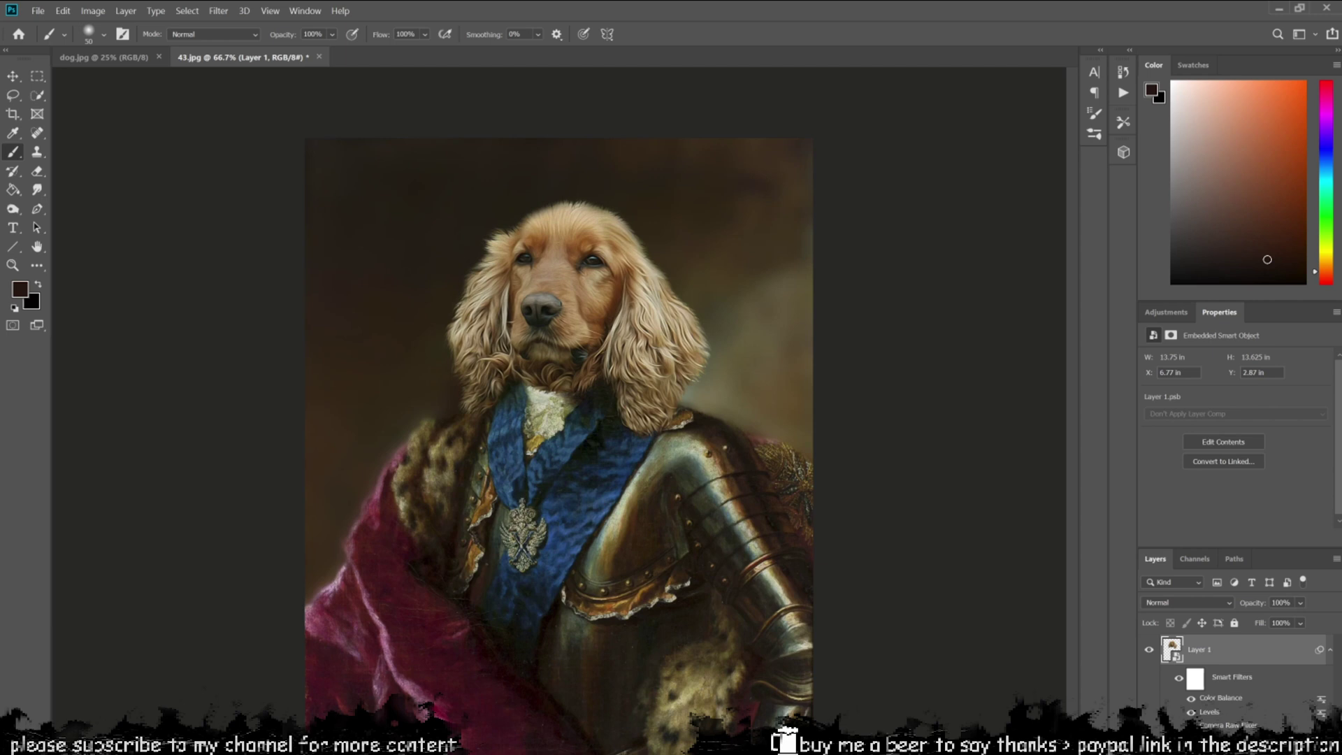
# - Add a new layer above the dog layer and clip it to the dog
pyautogui.hotkey('ctrl', 'shift', 'alt', 'n')
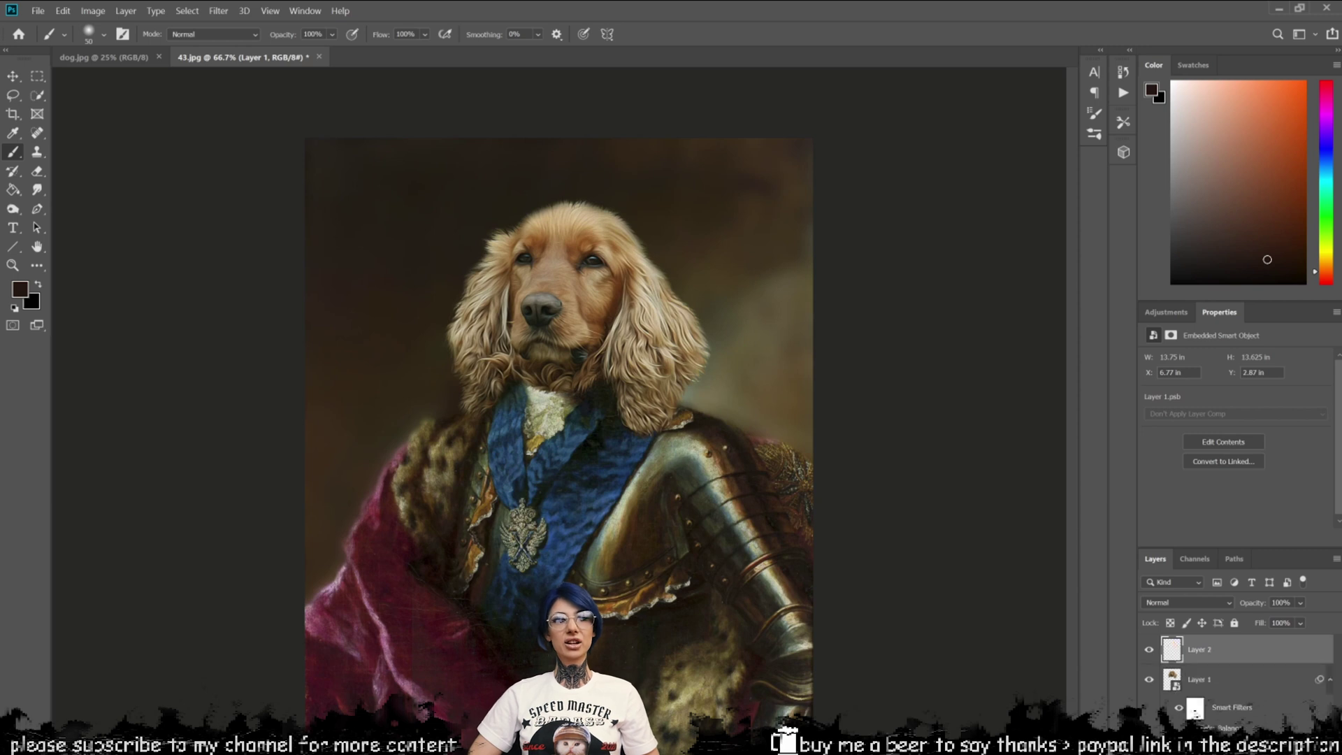
pyautogui.rightClick(1233, 652)
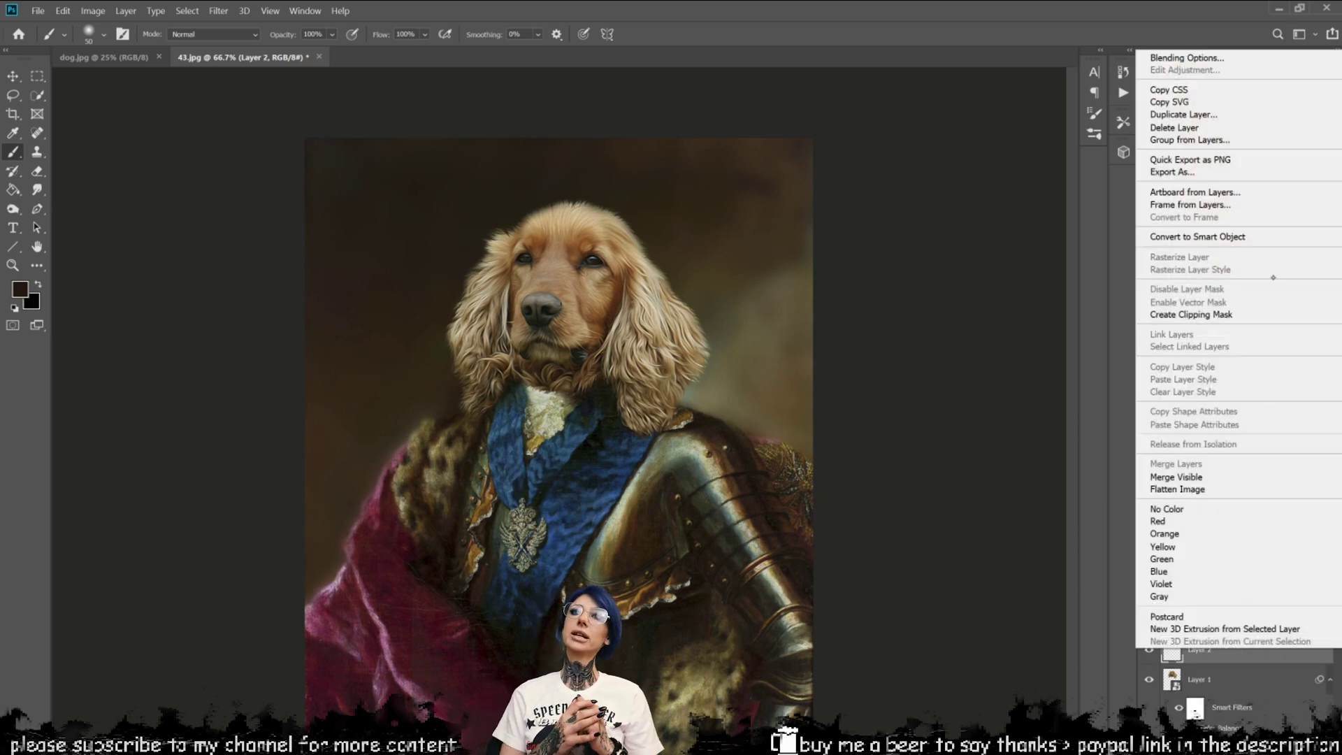
pyautogui.click(1245, 317)
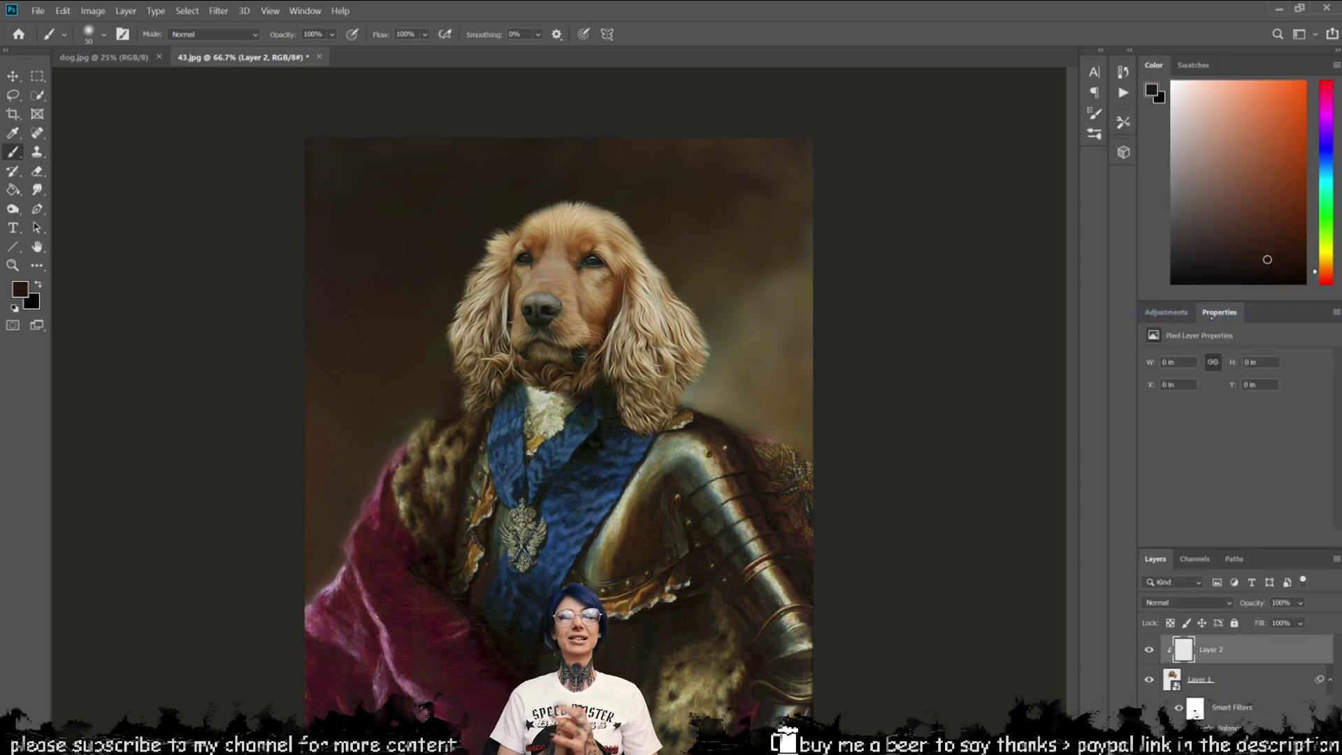
pyautogui.hotkey('ctrl', '+')
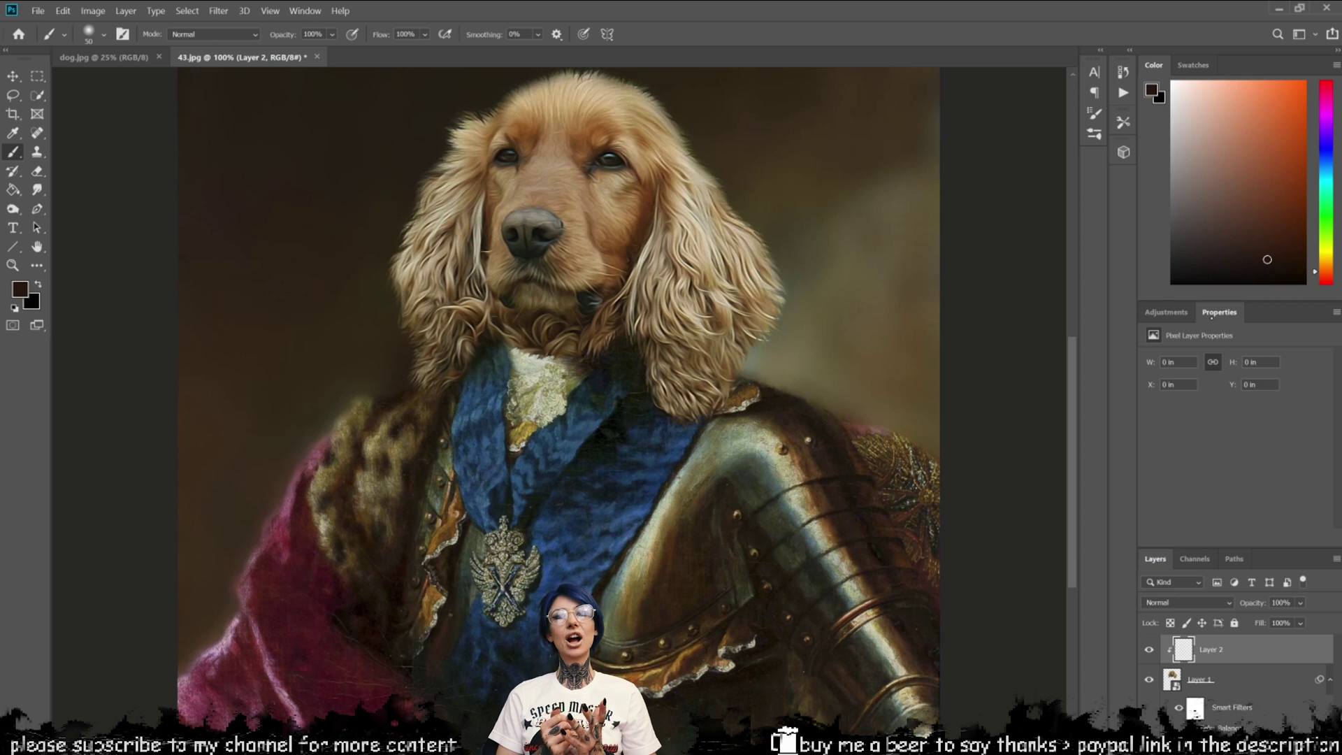
pyautogui.hotkey('ctrl', '+')
pyautogui.moveTo(538, 237); pyautogui.dragTo(645, 633)
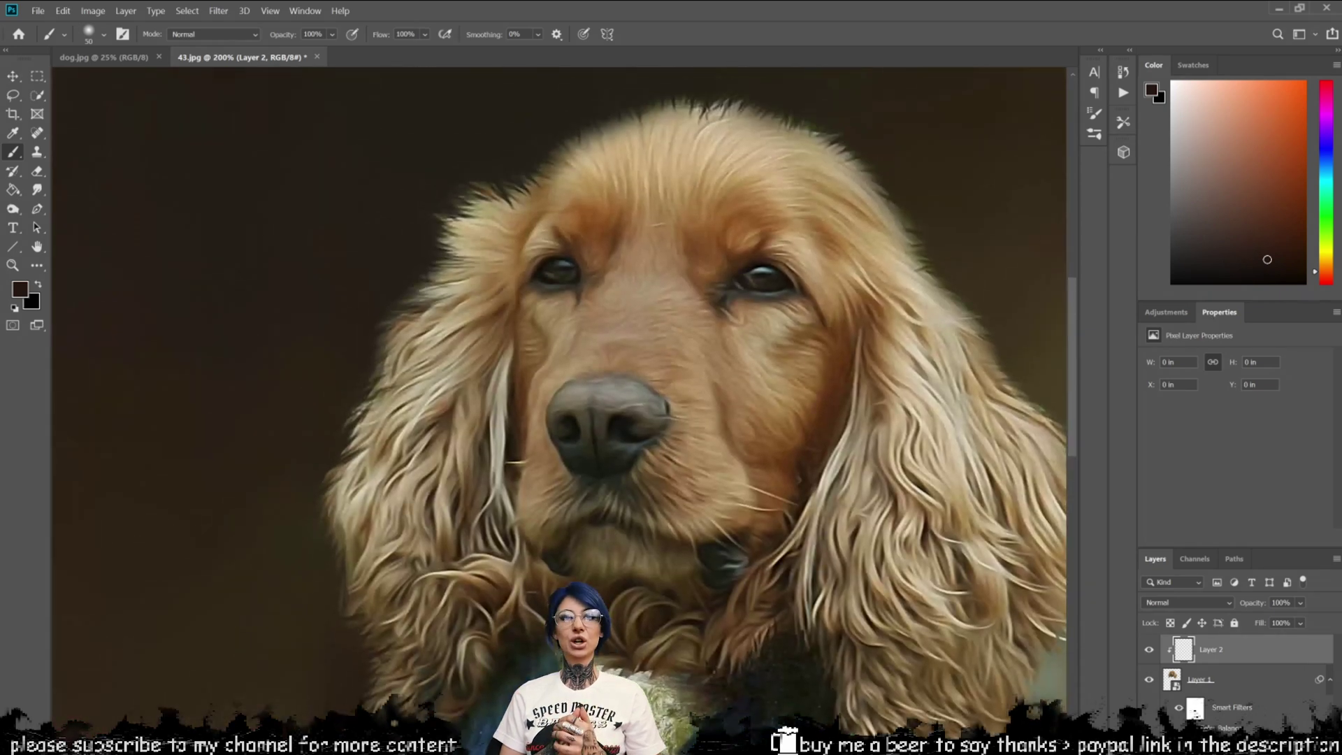
pyautogui.hotkey('ctrl', '+')
pyautogui.scroll(2, 560, 402)
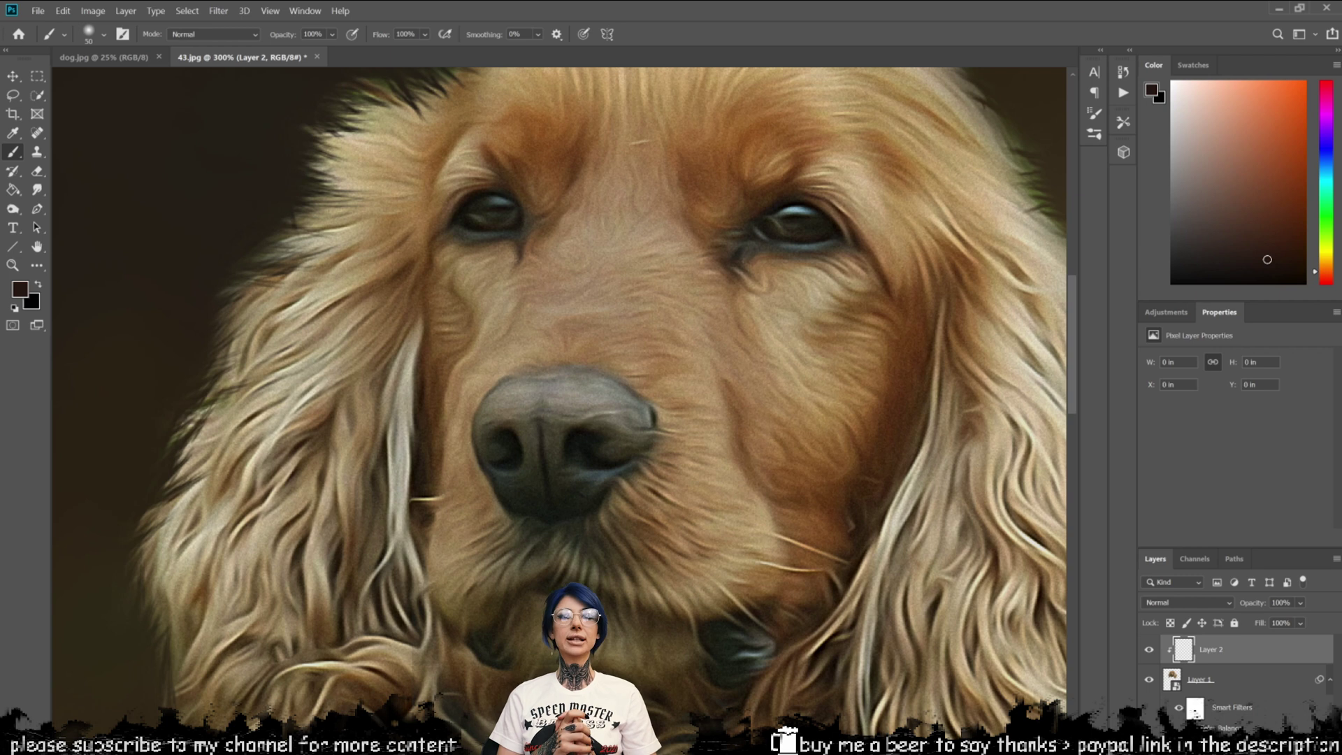
pyautogui.hotkey('ctrl', '-')
pyautogui.hotkey('ctrl', '-')
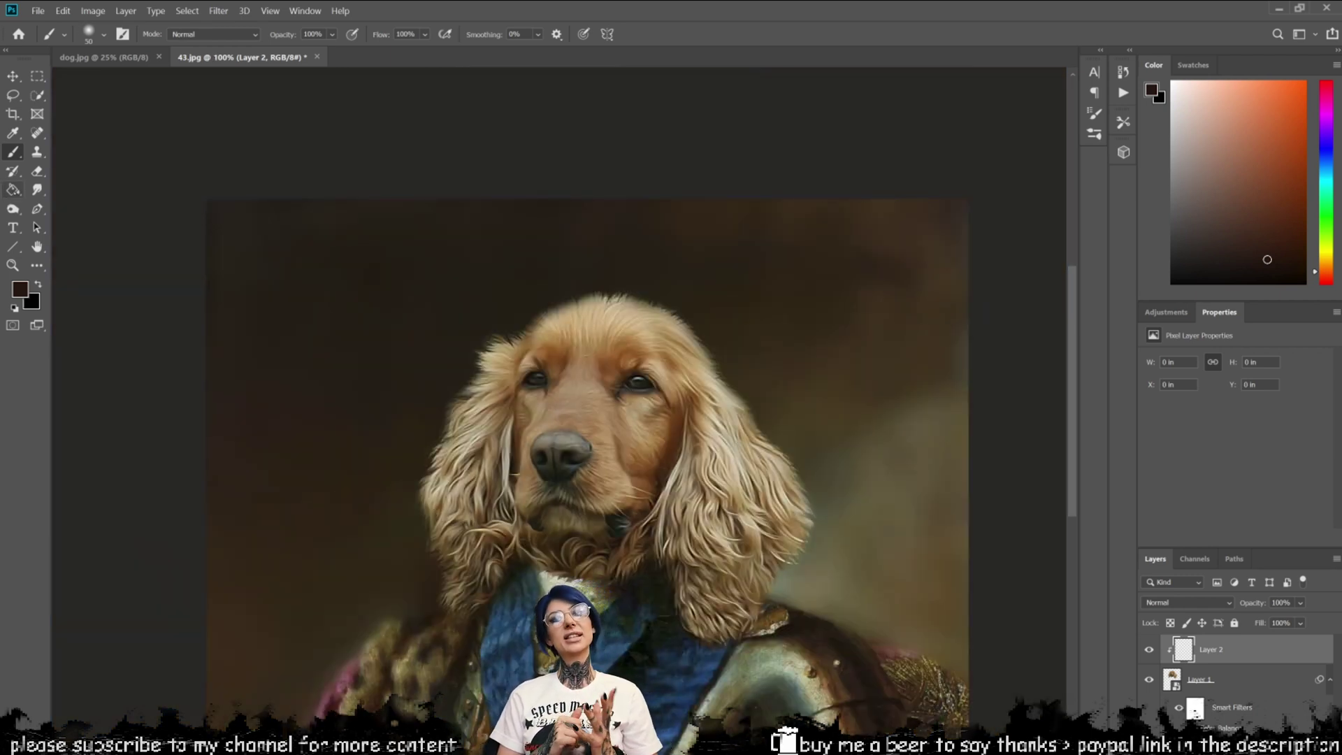
# - Release the new layer's clipping mask and fill the whole layer with a saturated orange-red using the Paint Bucket tool
pyautogui.click(13, 189)
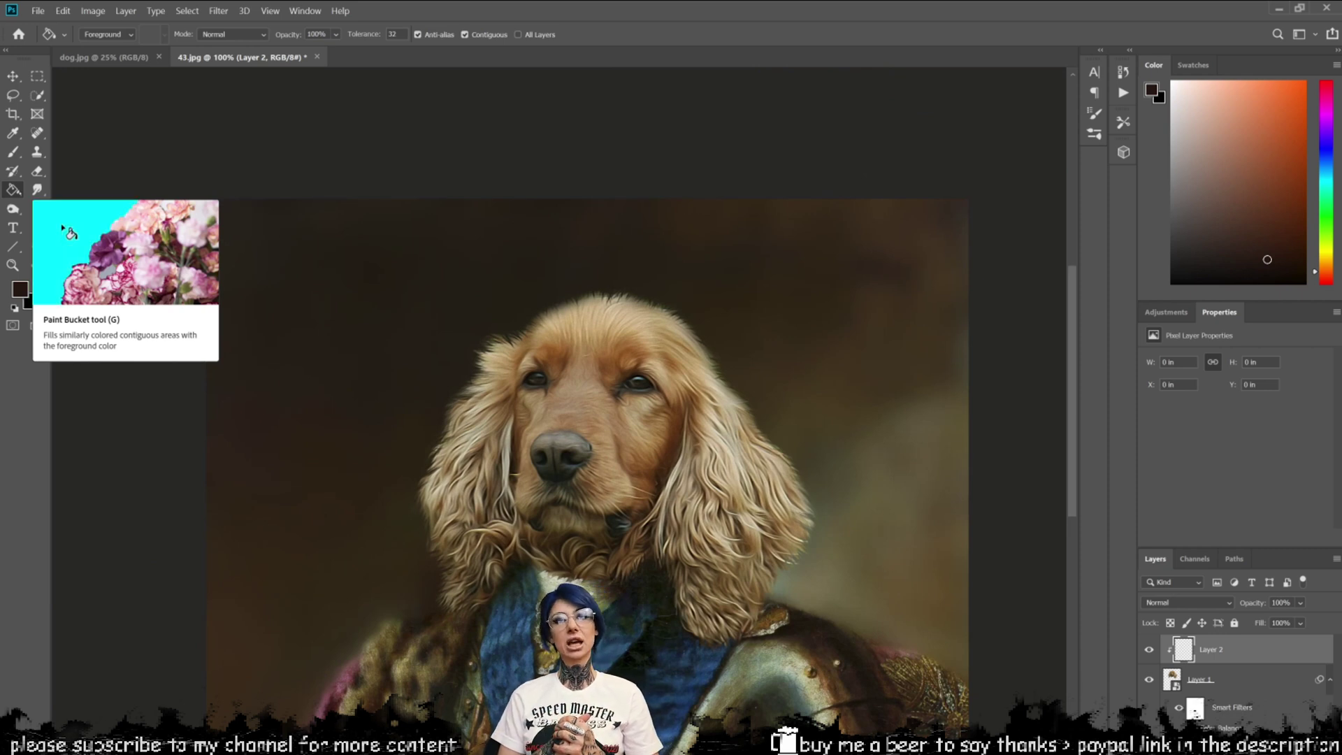
pyautogui.click(19, 288)
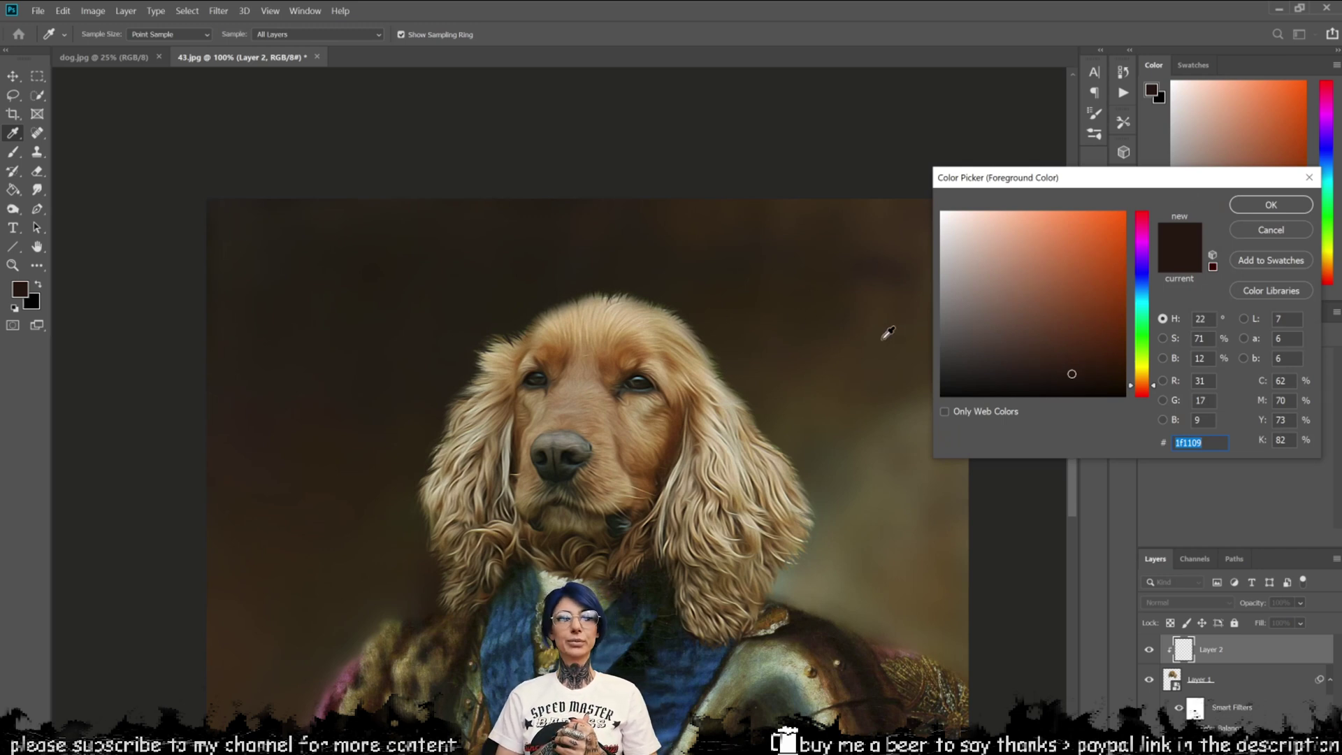
pyautogui.moveTo(1076, 369)
pyautogui.mouseDown()
pyautogui.moveTo(1096, 273)
pyautogui.moveTo(1104, 299)
pyautogui.moveTo(1117, 264)
pyautogui.mouseUp()
pyautogui.press('Return')
pyautogui.press('g')
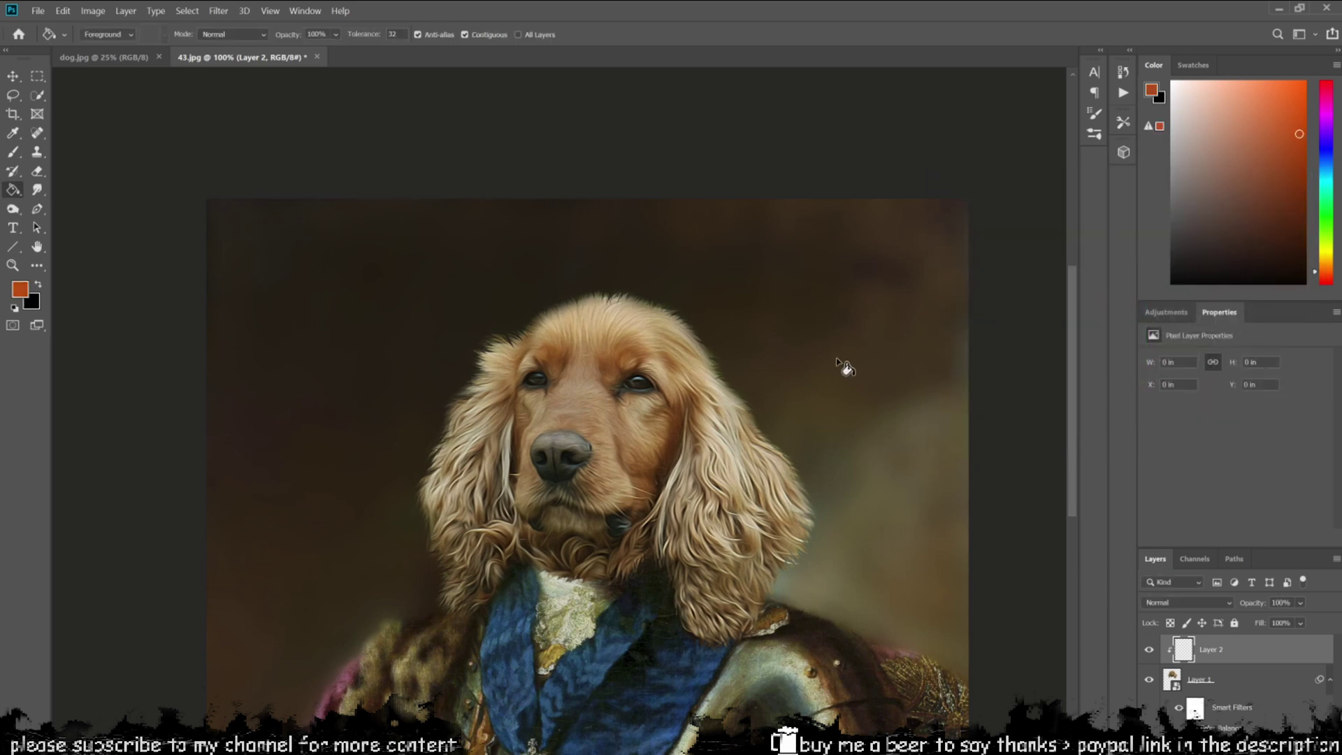
pyautogui.click(794, 444)
pyautogui.hotkey('ctrl', 'z')
pyautogui.hotkey('ctrl', 'alt', 'g')
pyautogui.click(773, 336)
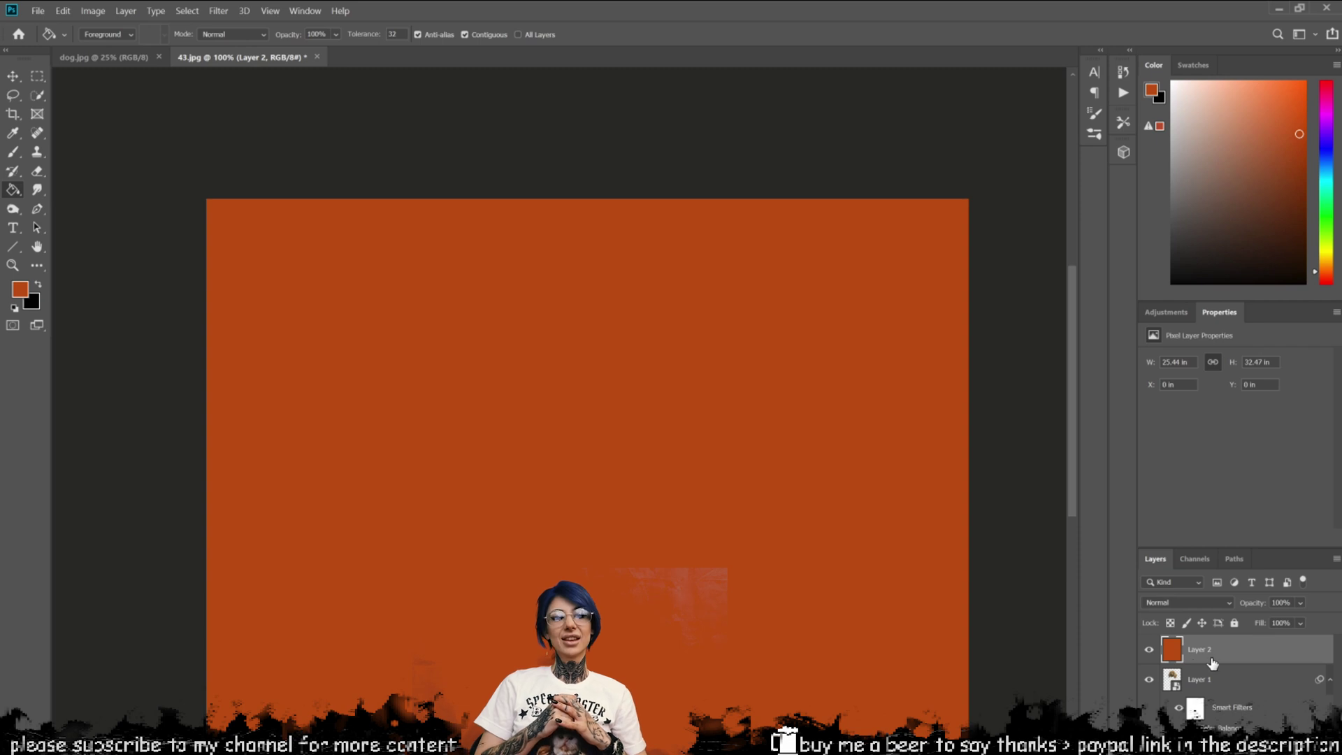
# - Blend the orange layer in Overlay mode and lower its opacity to a subtle warm tint over the whole portrait
pyautogui.click(1186, 602)
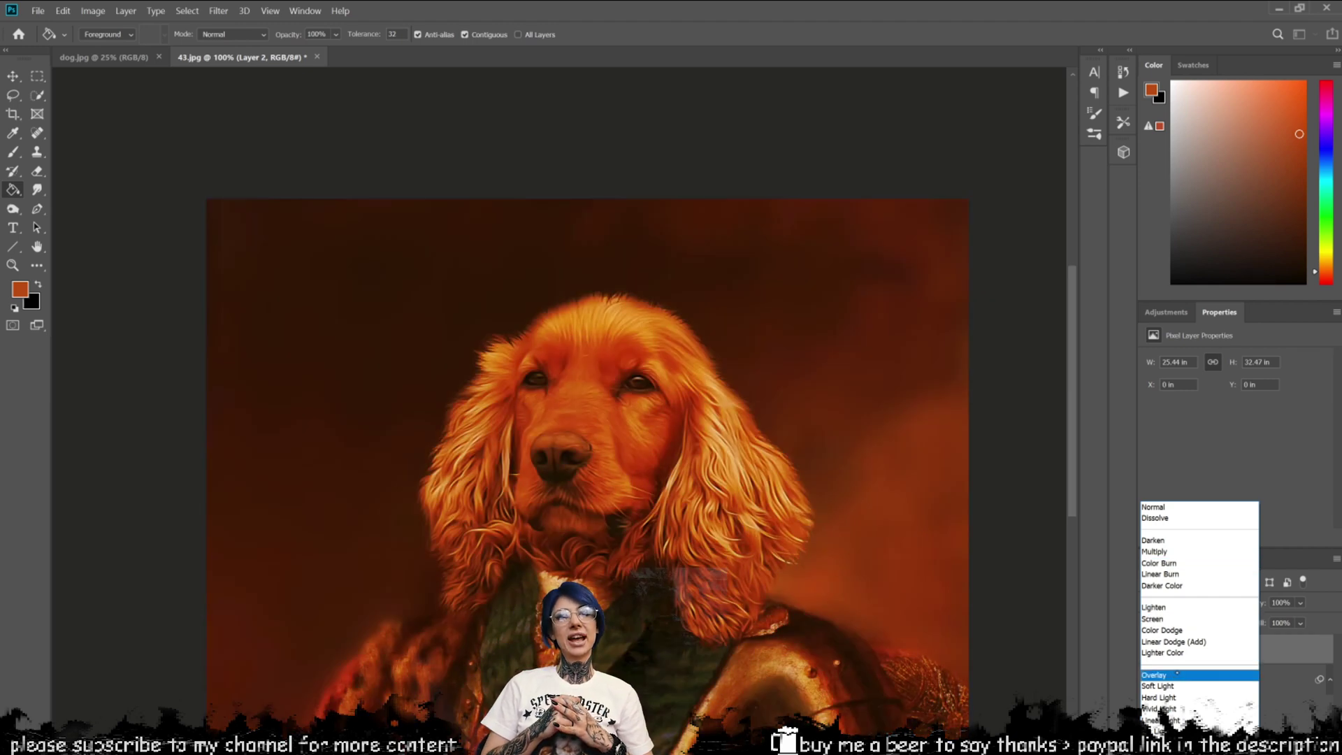
pyautogui.click(1177, 673)
pyautogui.moveTo(1278, 620); pyautogui.dragTo(1287, 620)
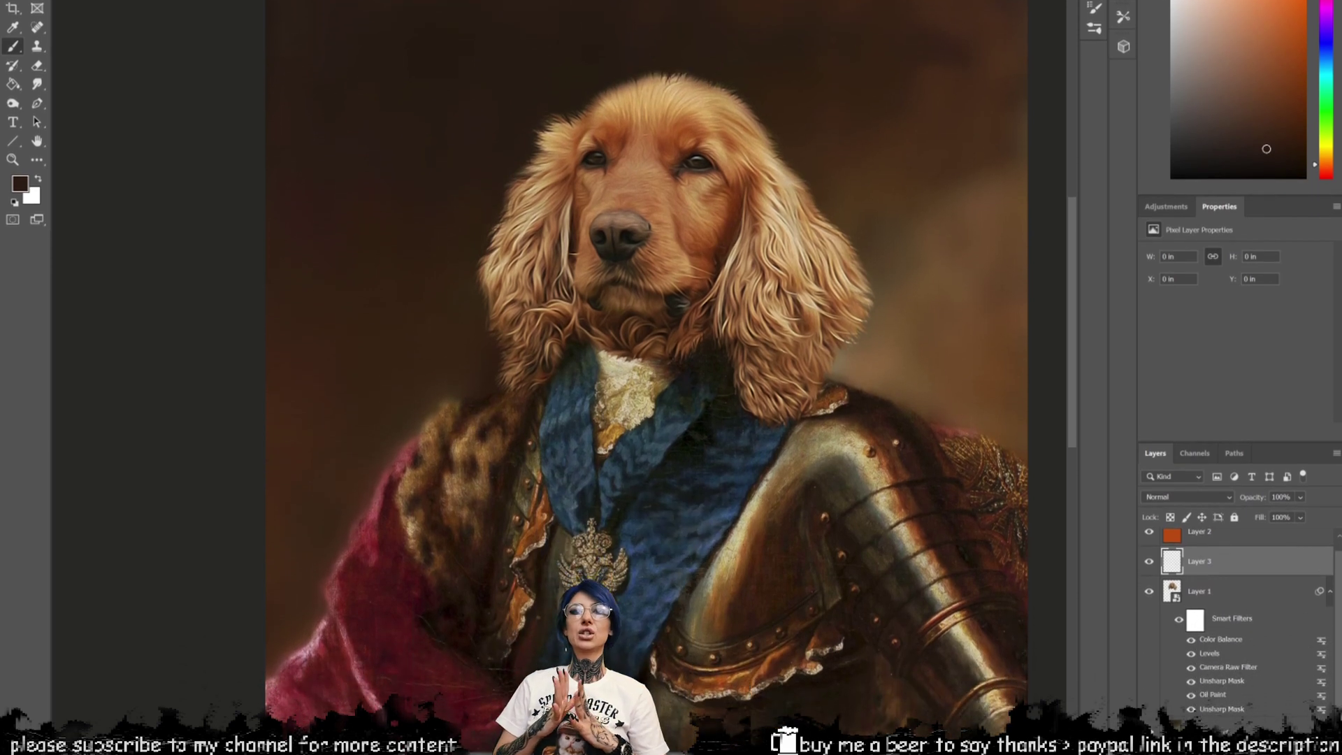
# - Move the empty layer beneath the dog layer, directly above the Background
pyautogui.moveTo(1282, 568); pyautogui.dragTo(1264, 715)
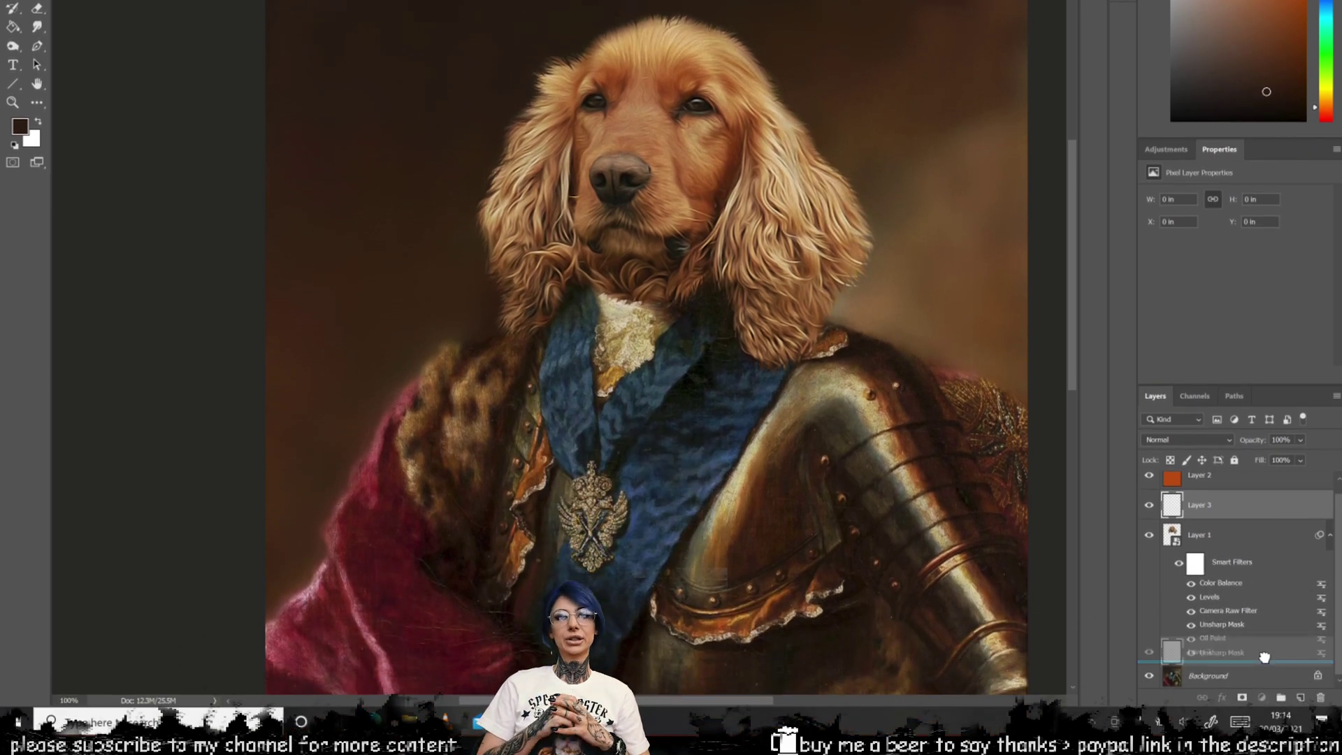
pyautogui.moveTo(1265, 657); pyautogui.dragTo(1267, 661)
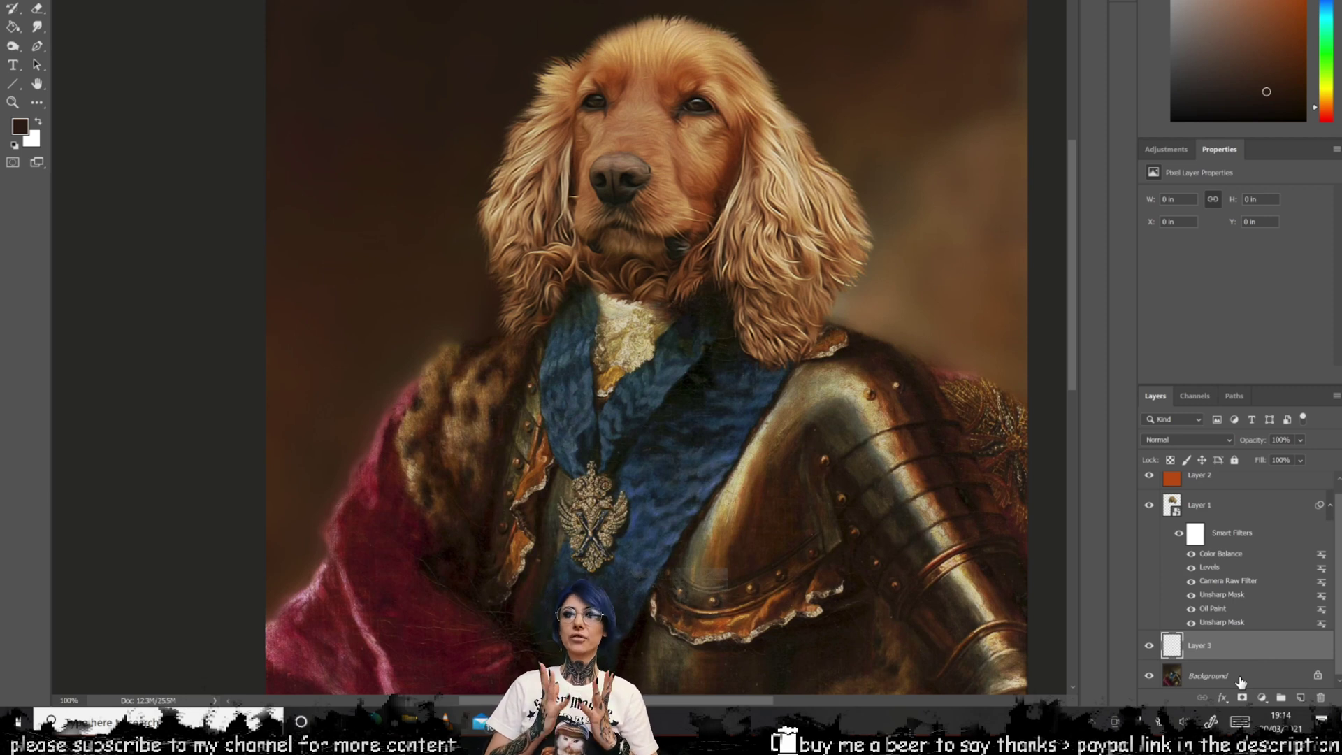
pyautogui.hotkey('ctrl', '+')
pyautogui.hotkey('ctrl', '+')
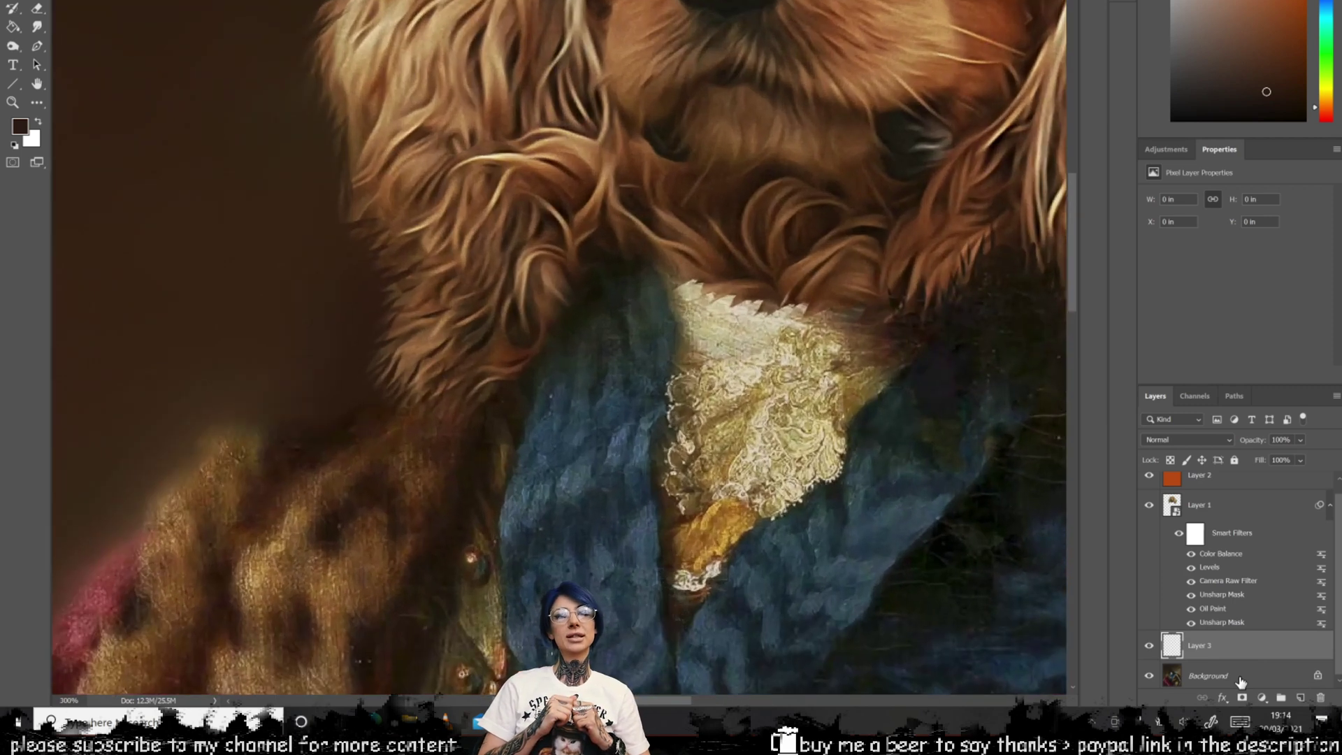
pyautogui.moveTo(747, 415)
pyautogui.mouseDown()
pyautogui.moveTo(595, 467)
pyautogui.moveTo(496, 524)
pyautogui.mouseUp()
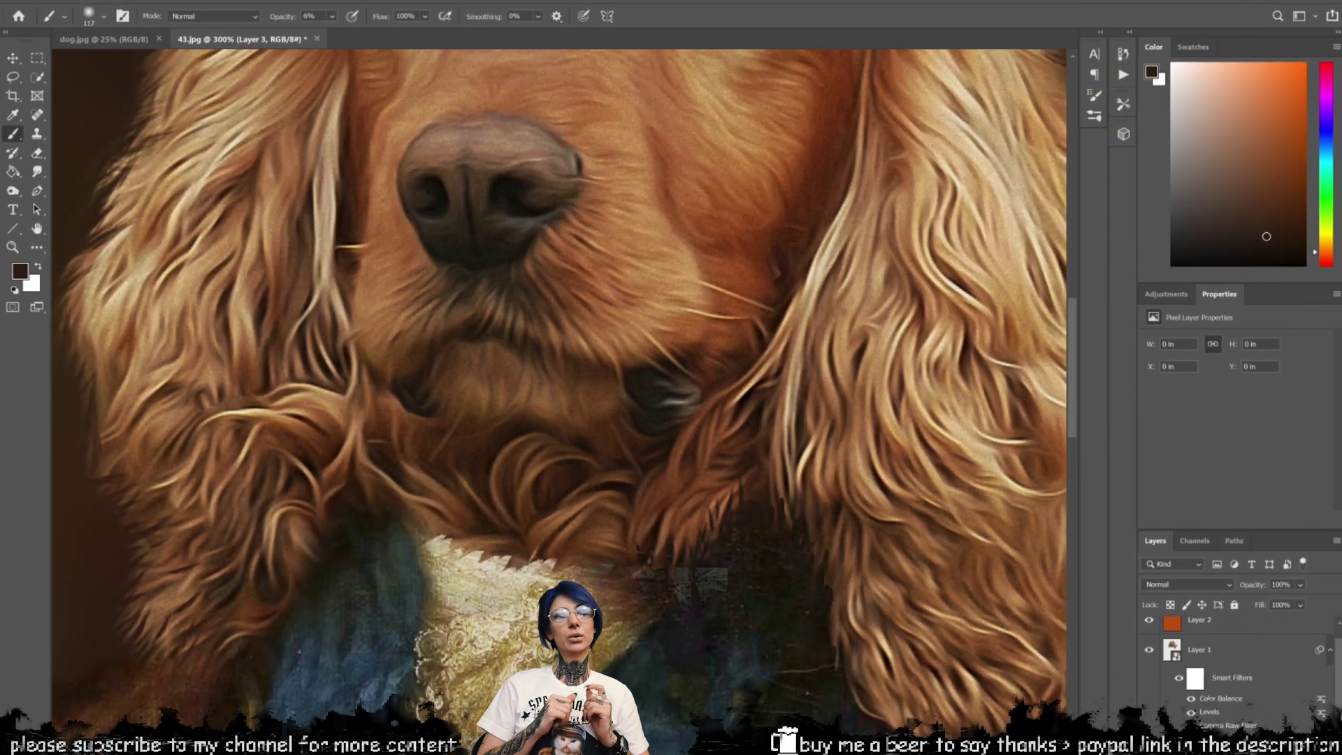
# - Check the soft round brush settings and set the empty layer's blend mode to Multiply for painting shadows
pyautogui.click(103, 35)
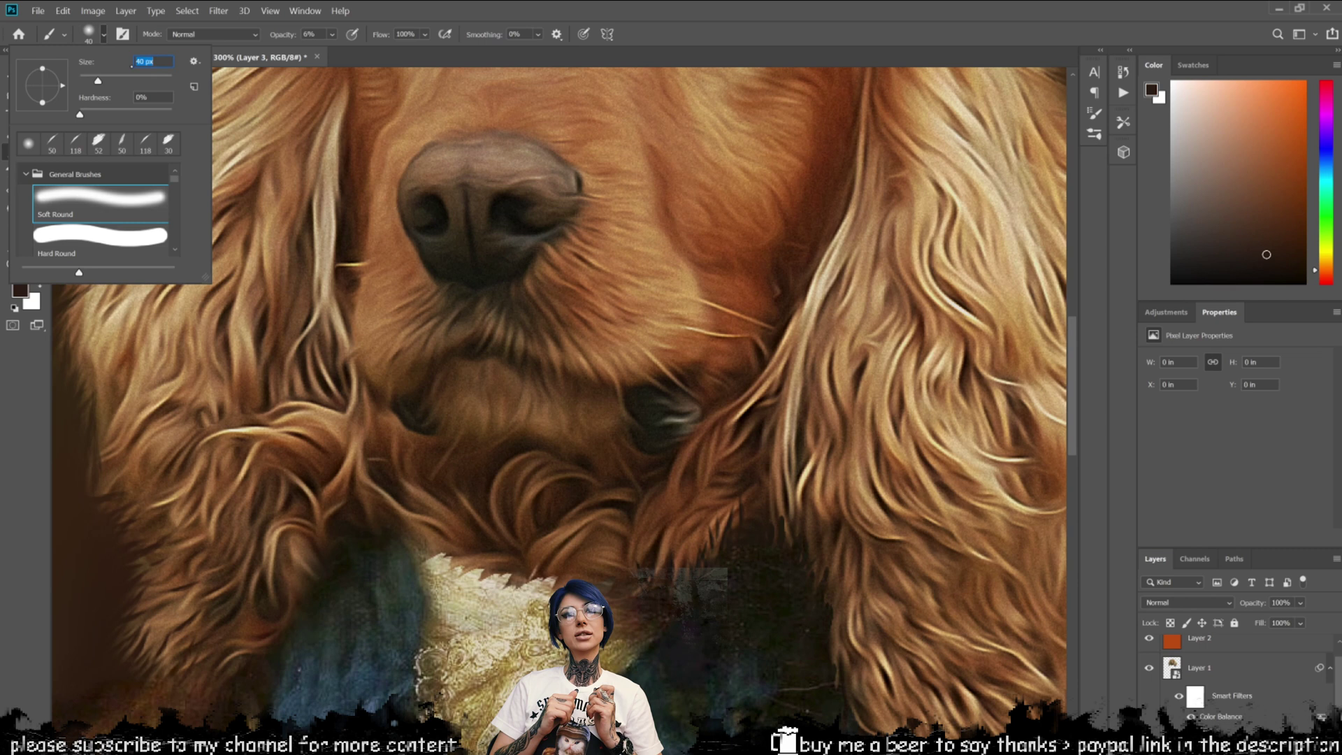
pyautogui.click(390, 14)
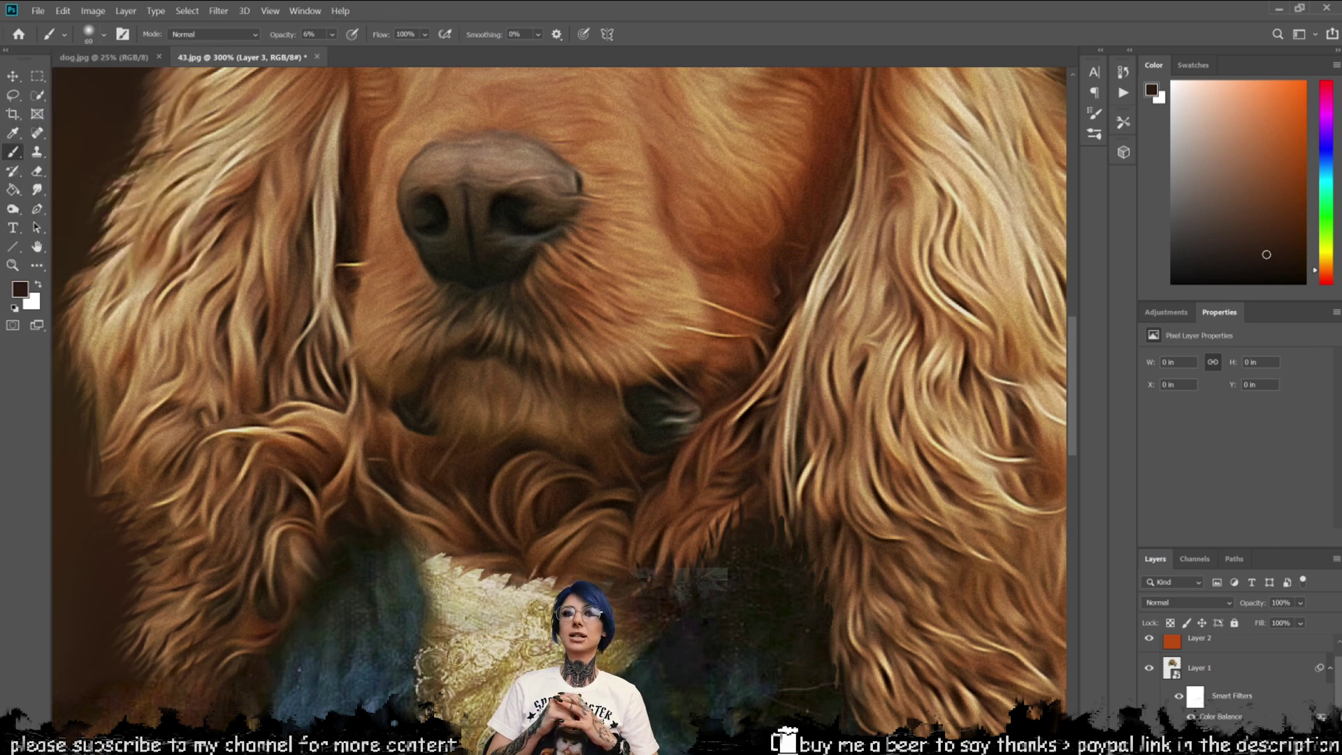
pyautogui.click(1188, 602)
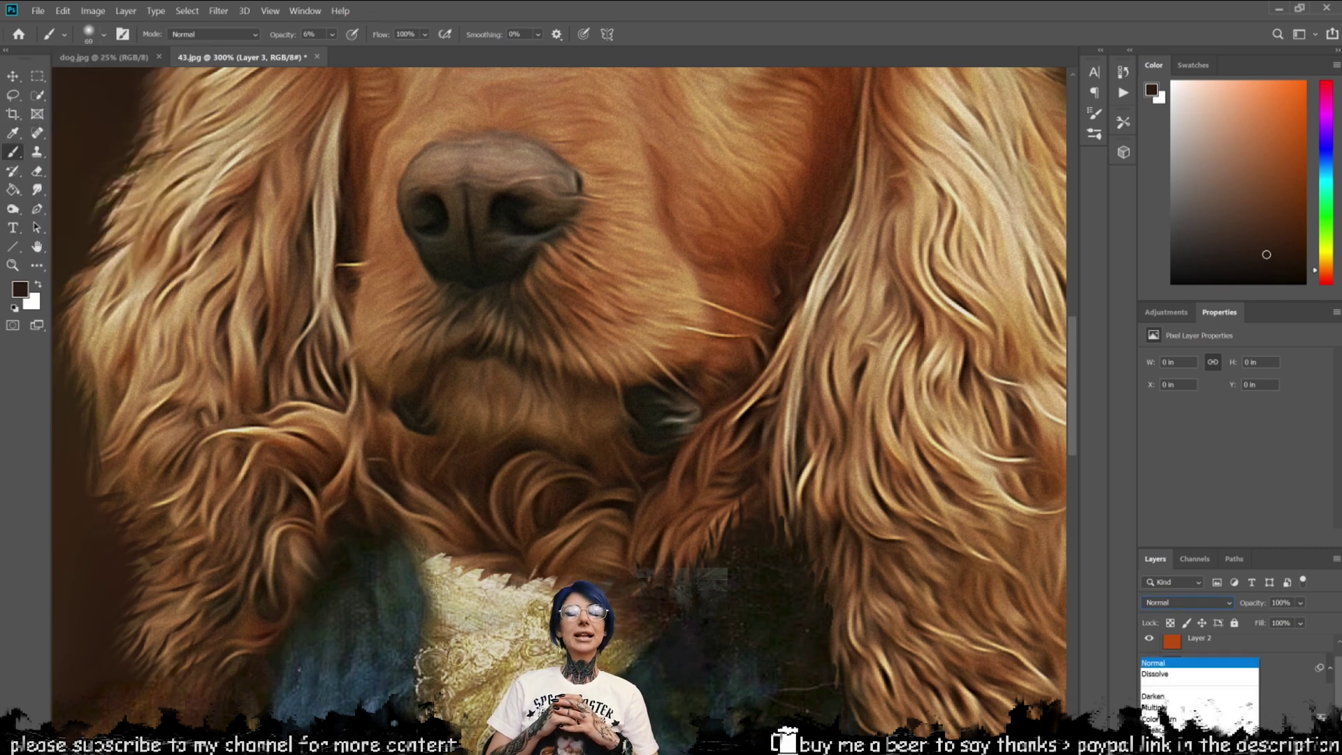
pyautogui.click(1164, 550)
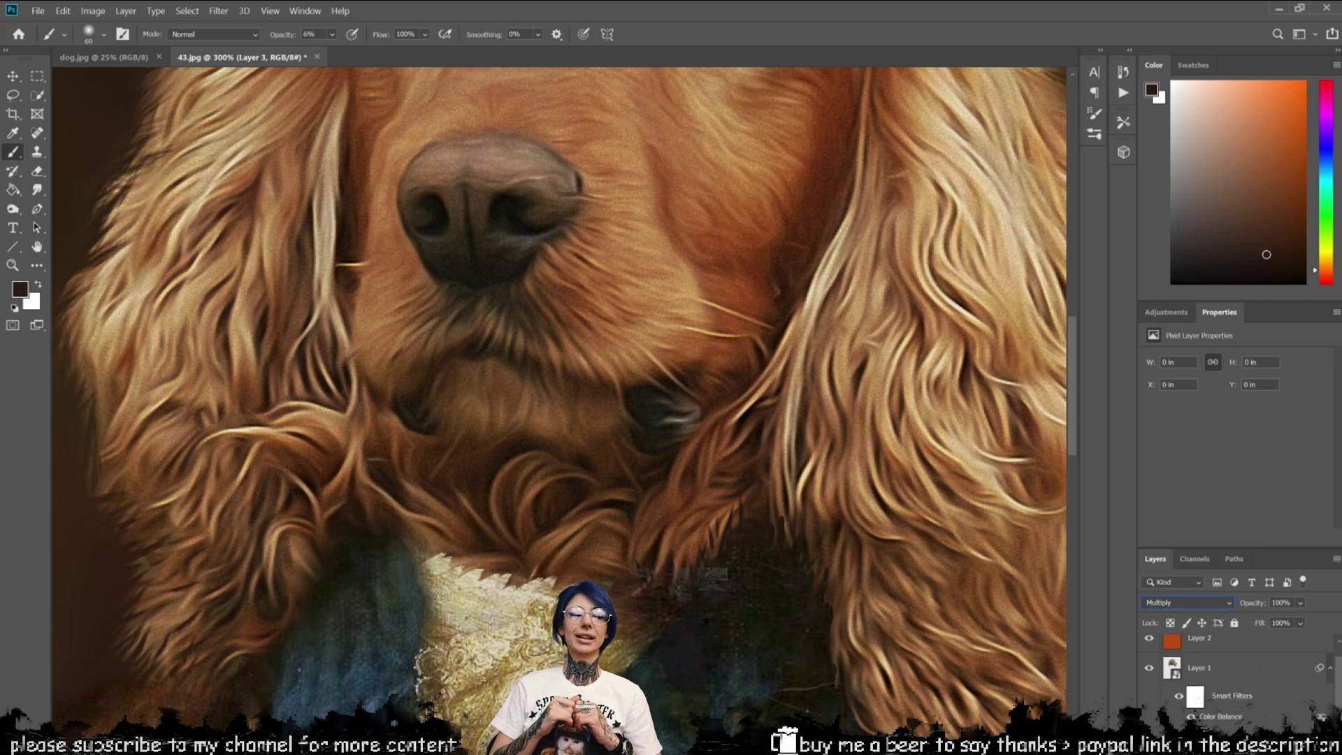
# - Sample a dark brown from the clothing and paint soft shadow where the dog's neck fur meets the lace cravat
pyautogui.keyDown('alt'); pyautogui.click(665, 611); pyautogui.keyUp('alt')
pyautogui.moveTo(448, 538)
pyautogui.mouseDown()
pyautogui.moveTo(410, 522)
pyautogui.moveTo(540, 533)
pyautogui.moveTo(421, 548)
pyautogui.moveTo(399, 488)
pyautogui.moveTo(612, 565)
pyautogui.moveTo(384, 487)
pyautogui.moveTo(515, 558)
pyautogui.moveTo(463, 534)
pyautogui.moveTo(386, 431)
pyautogui.mouseUp()
pyautogui.moveTo(701, 348); pyautogui.dragTo(717, 324)
# - Resize the brush to 40 px and deepen the shadow across the upper edge of the lace under the dog's neck fur
pyautogui.press('[')
pyautogui.press('[')
pyautogui.press('[')
pyautogui.press('[')
pyautogui.press('[')
pyautogui.press('[')
pyautogui.press('[')
pyautogui.press('[')
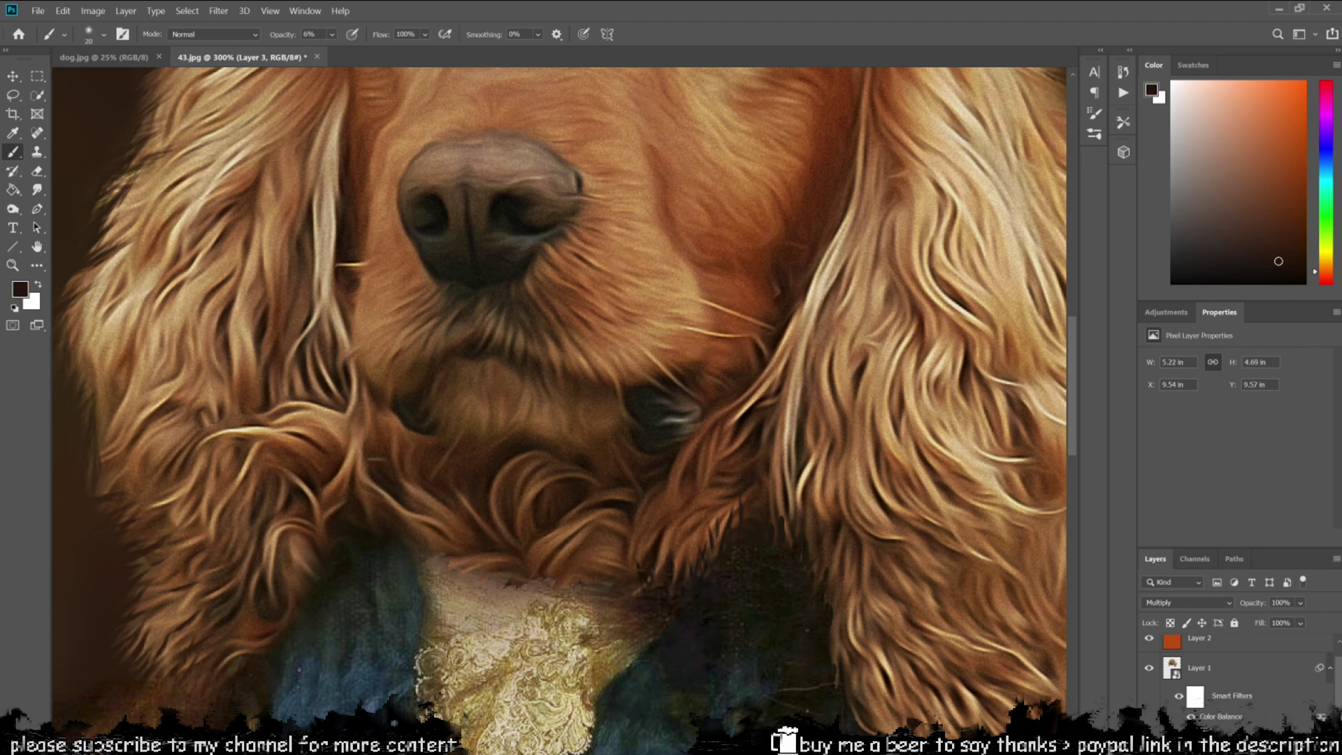
pyautogui.press(']')
pyautogui.press(']')
pyautogui.press(']')
pyautogui.moveTo(612, 566)
pyautogui.mouseDown()
pyautogui.moveTo(553, 553)
pyautogui.moveTo(624, 589)
pyautogui.moveTo(471, 551)
pyautogui.mouseUp()
pyautogui.moveTo(579, 601)
pyautogui.mouseDown()
pyautogui.moveTo(451, 558)
pyautogui.moveTo(517, 629)
pyautogui.mouseUp()
pyautogui.moveTo(466, 569); pyautogui.dragTo(508, 575)
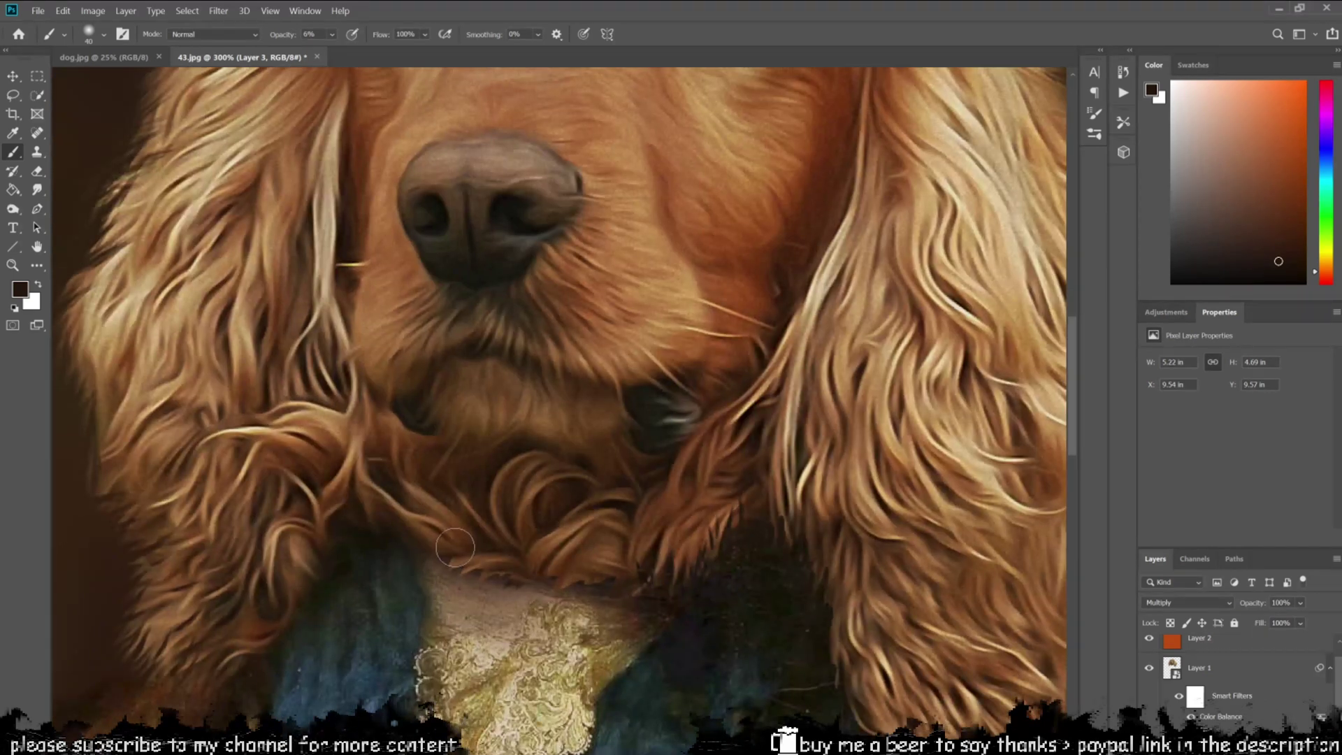
# - Sample a near-black from the dark cloth and paint shadows on the blue sash and the clothing beneath the dog's ears
pyautogui.moveTo(455, 547)
pyautogui.mouseDown()
pyautogui.moveTo(441, 521)
pyautogui.moveTo(506, 562)
pyautogui.moveTo(383, 531)
pyautogui.mouseUp()
pyautogui.hotkey('ctrl', 'z')
pyautogui.keyDown('alt'); pyautogui.click(698, 641); pyautogui.keyUp('alt')
pyautogui.click(351, 533)
pyautogui.moveTo(859, 731); pyautogui.dragTo(866, 741)
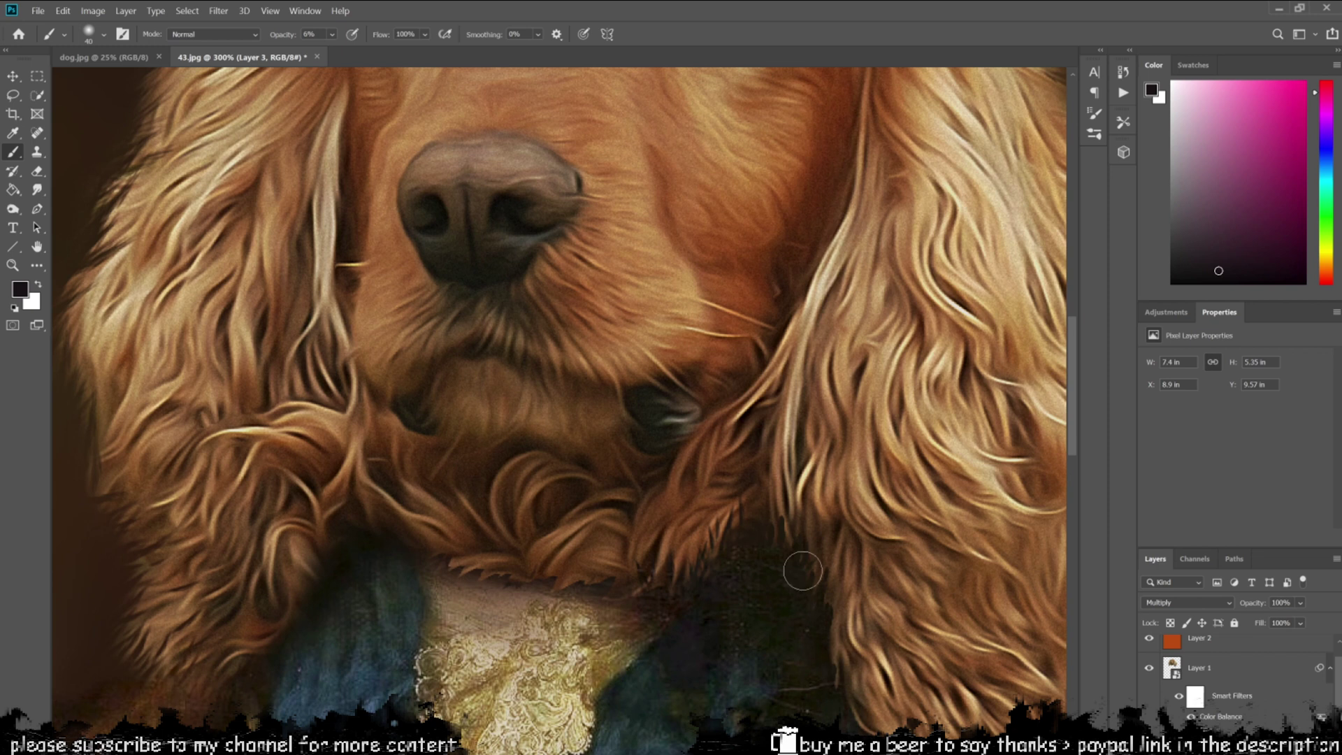
pyautogui.moveTo(923, 701); pyautogui.dragTo(762, 633)
# - Sample a golden brown from the lace and shade the lace just below the neck fur
pyautogui.moveTo(497, 563); pyautogui.dragTo(896, 643)
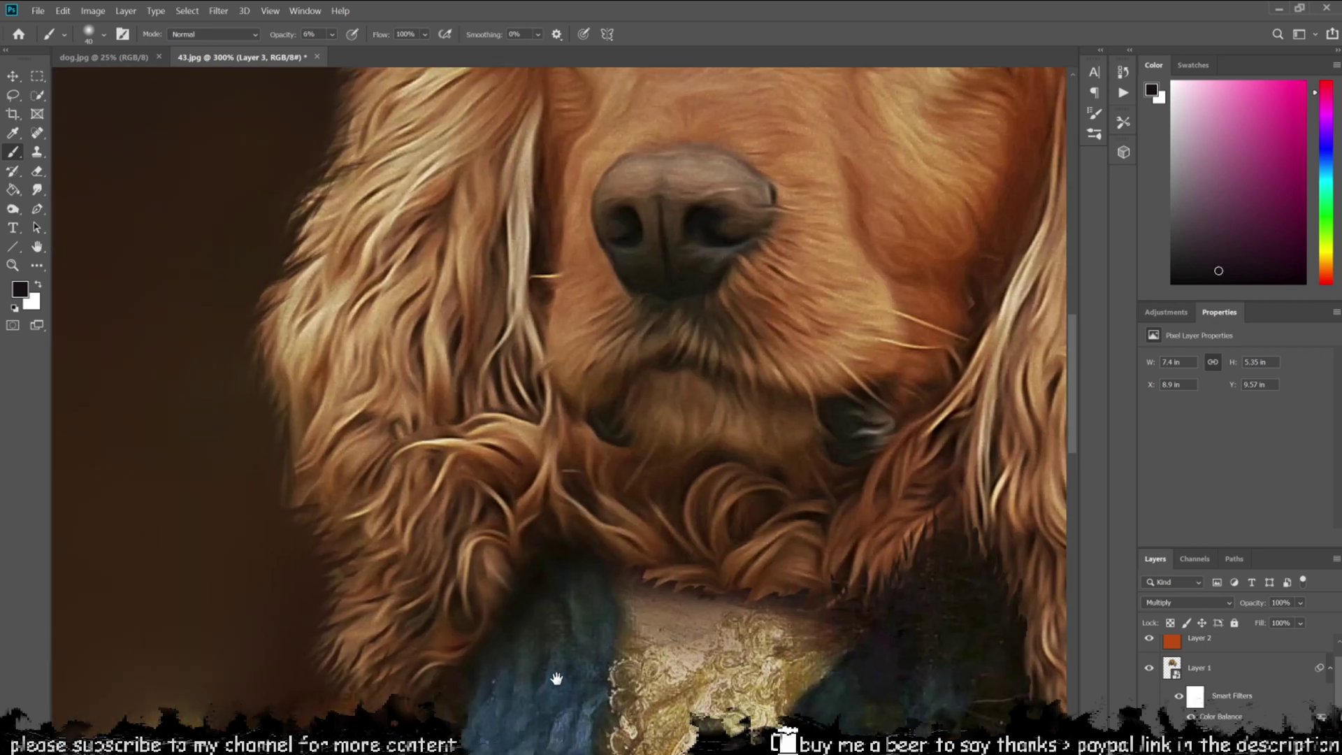
pyautogui.moveTo(557, 683); pyautogui.dragTo(631, 712)
pyautogui.keyDown('alt'); pyautogui.click(764, 699); pyautogui.keyUp('alt')
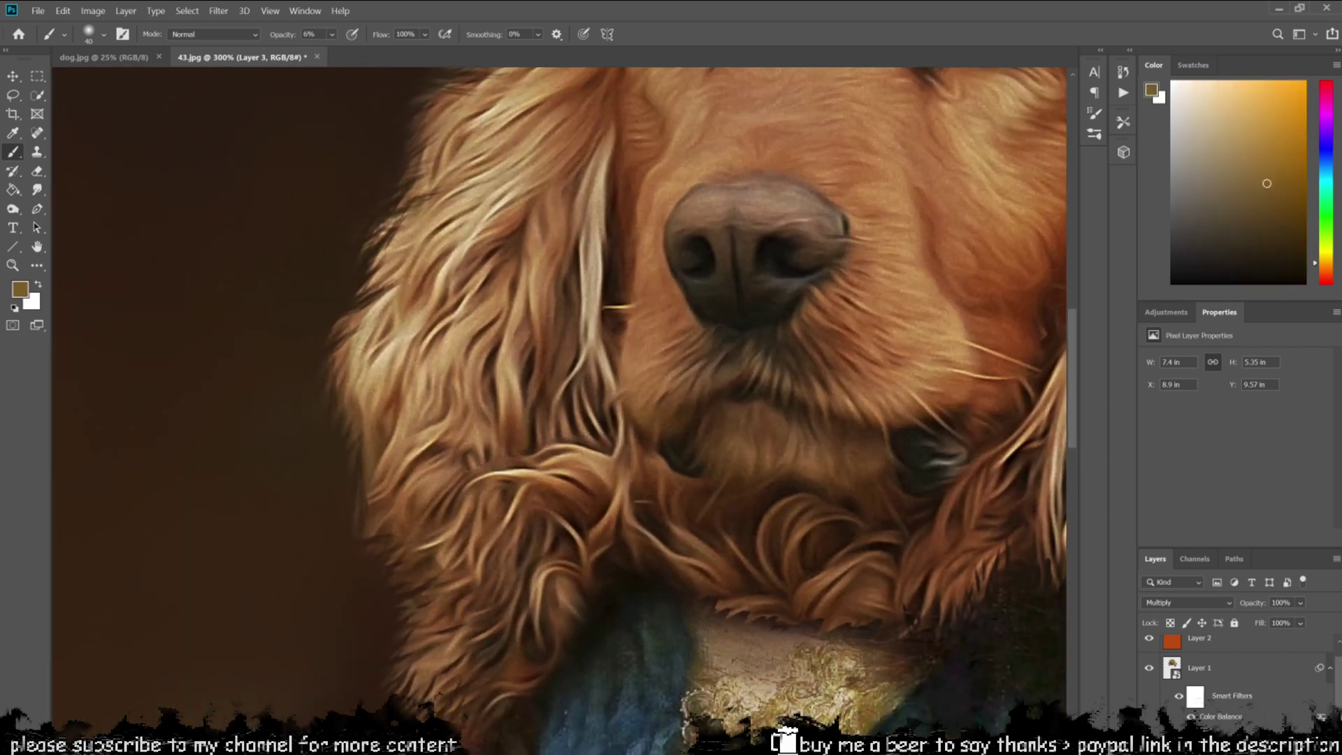
pyautogui.moveTo(680, 635); pyautogui.dragTo(758, 651)
# - Lower the shadow layer's opacity to 78% and compare the shading with the whole portrait
pyautogui.click(1300, 603)
pyautogui.moveTo(1306, 620); pyautogui.dragTo(1320, 621)
pyautogui.click(1277, 642)
pyautogui.hotkey('ctrl', '-')
pyautogui.hotkey('ctrl', '-')
pyautogui.hotkey('ctrl', '-')
pyautogui.hotkey('ctrl', '+')
pyautogui.hotkey('ctrl', '+')
# - Sample a near-black tone from the dark cloth beside the lace and check the neck shading against the whole portrait
pyautogui.moveTo(420, 310); pyautogui.dragTo(506, 606)
pyautogui.hotkey('ctrl', '+')
pyautogui.keyDown('alt'); pyautogui.click(822, 678); pyautogui.keyUp('alt')
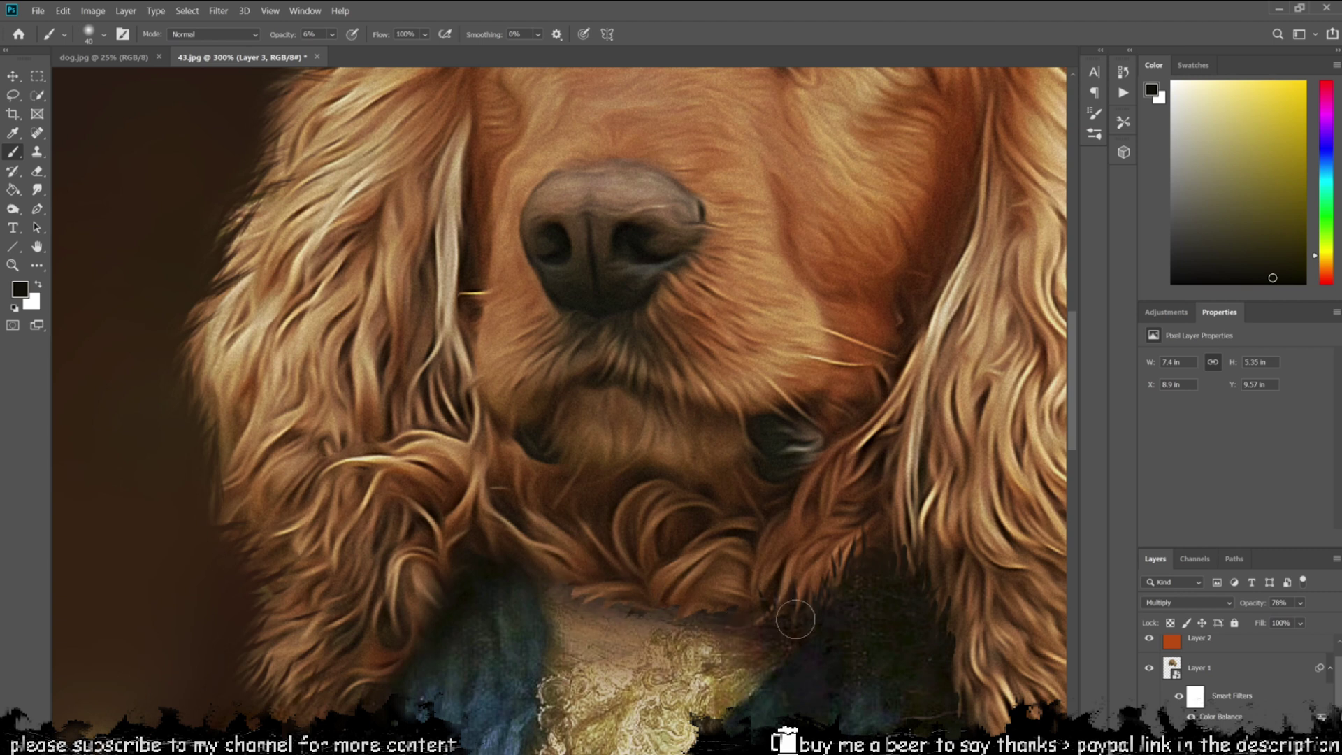
pyautogui.hotkey('ctrl', '-')
pyautogui.hotkey('ctrl', '-')
pyautogui.hotkey('ctrl', '-')
pyautogui.hotkey('ctrl', '-')
pyautogui.hotkey('ctrl', '+')
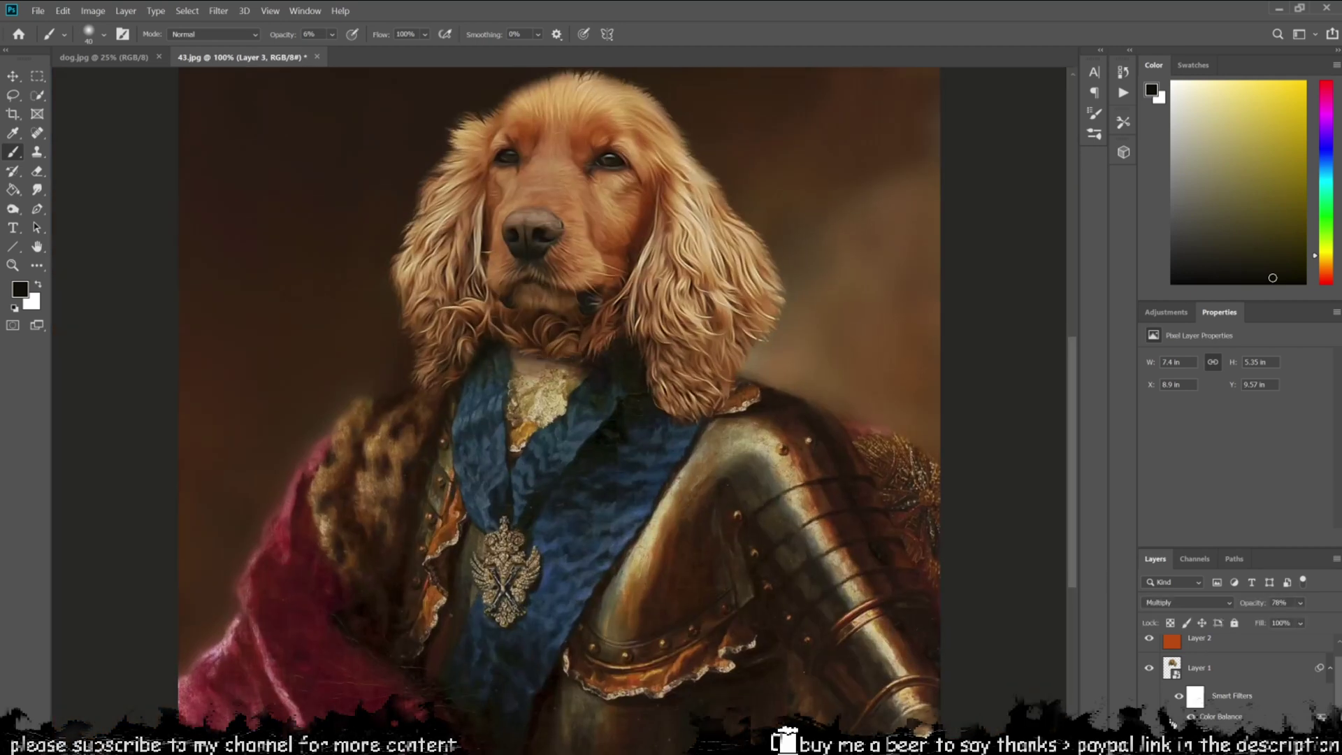
# - Add a new layer clipped to the dog's head layer and set its blend mode to Multiply
pyautogui.hotkey('ctrl', '+')
pyautogui.moveTo(559, 405); pyautogui.dragTo(545, 631)
pyautogui.click(1227, 669)
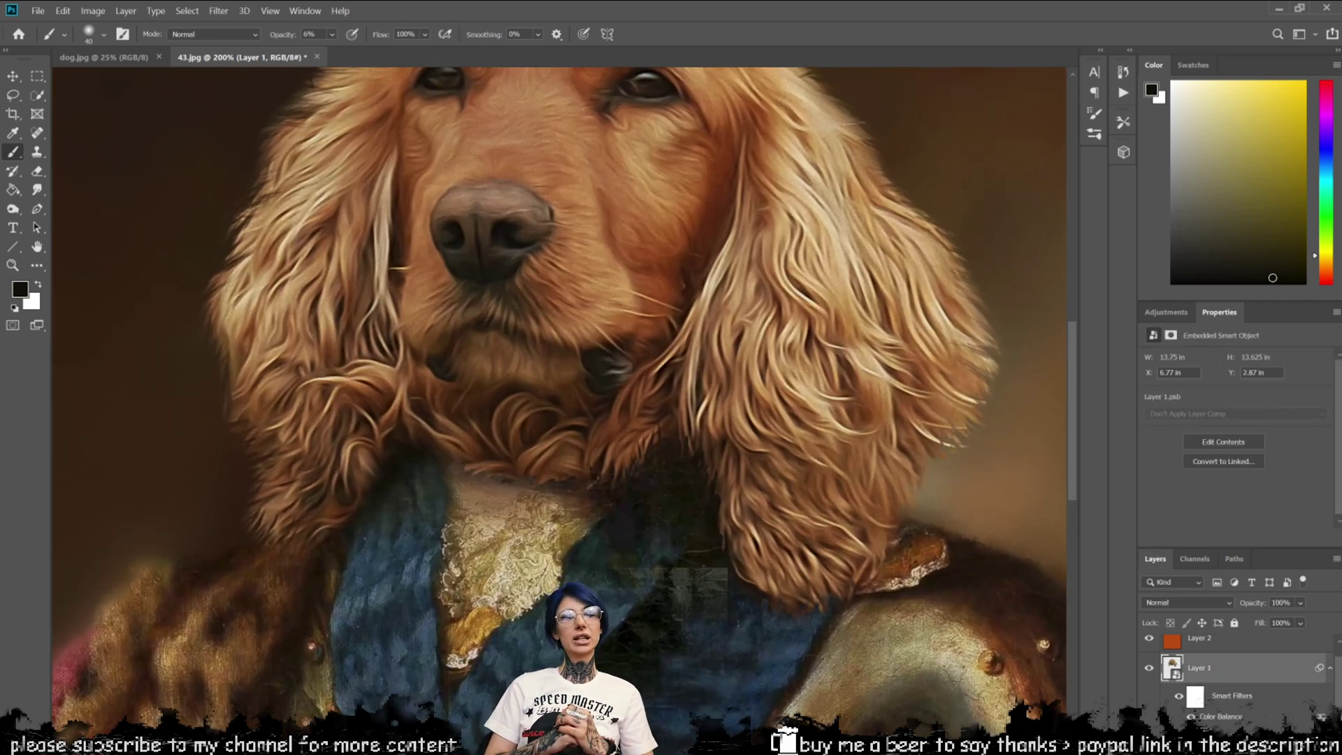
pyautogui.hotkey('ctrl', 'shift', 'alt', 'n')
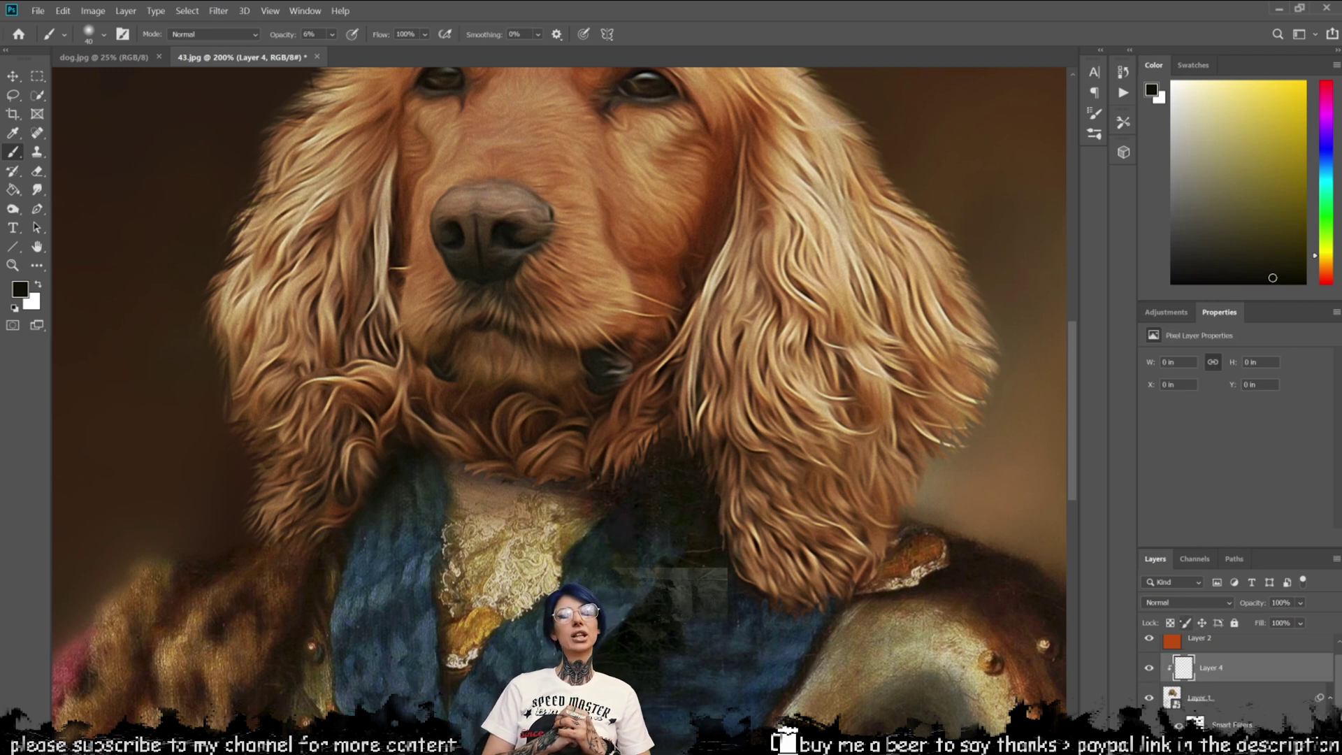
pyautogui.scroll(2, 576, 466)
pyautogui.moveTo(577, 467); pyautogui.dragTo(250, 530)
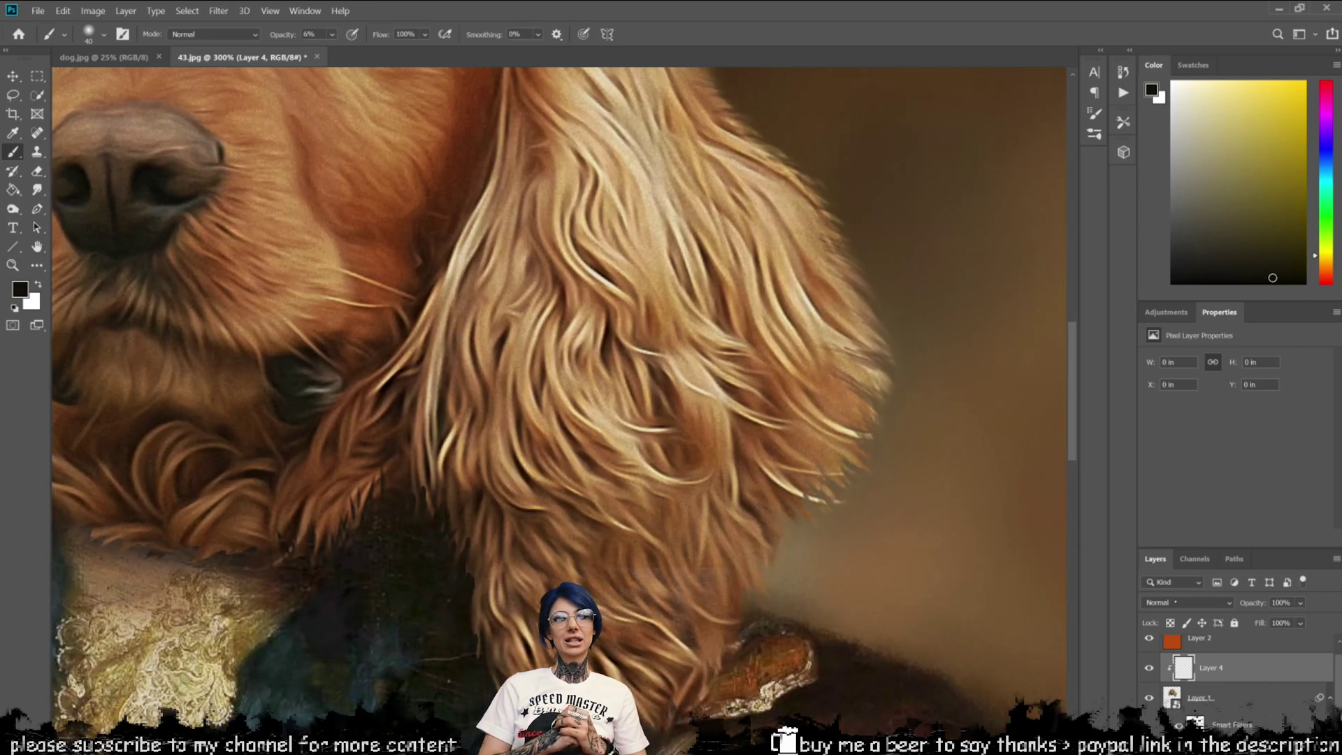
pyautogui.click(1186, 602)
pyautogui.click(1188, 552)
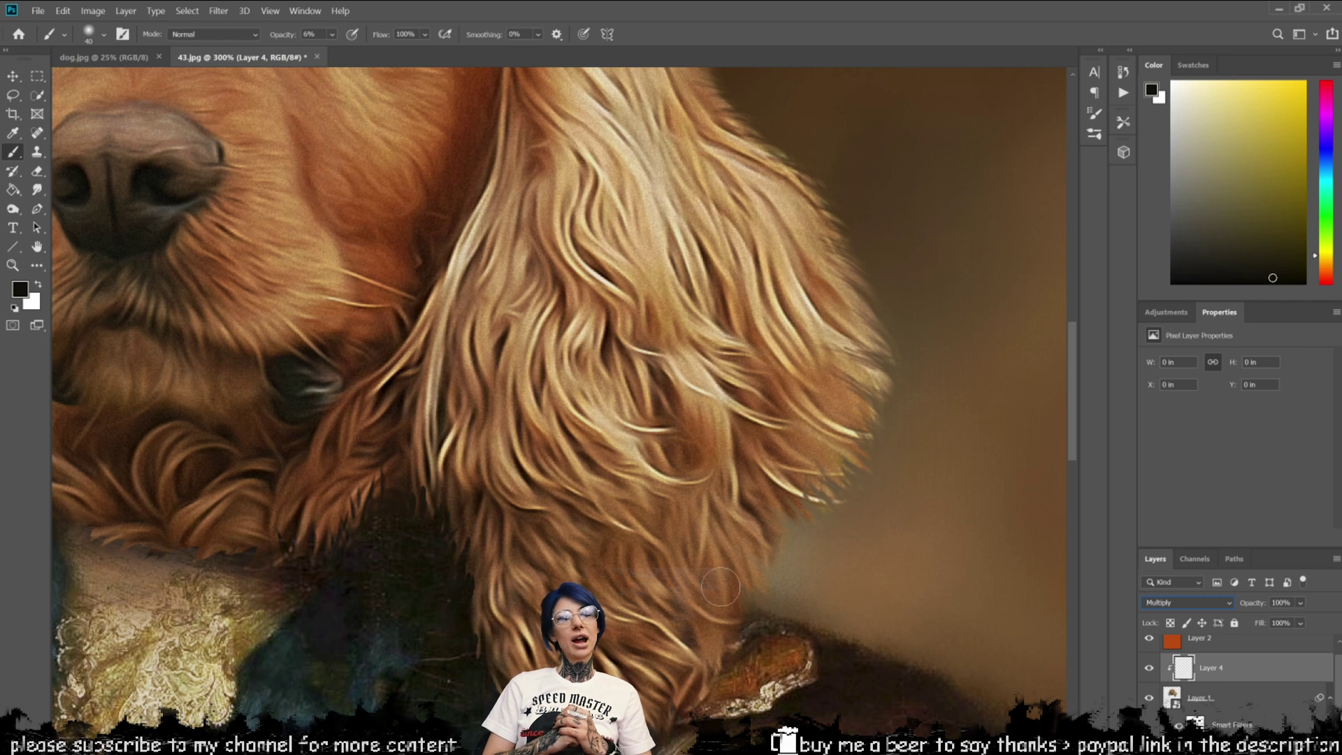
# - Enlarge the soft round brush to 97 px and sample a dark brown from the background above the dog's head
pyautogui.moveTo(750, 527); pyautogui.dragTo(734, 692)
pyautogui.moveTo(285, 363); pyautogui.dragTo(857, 363)
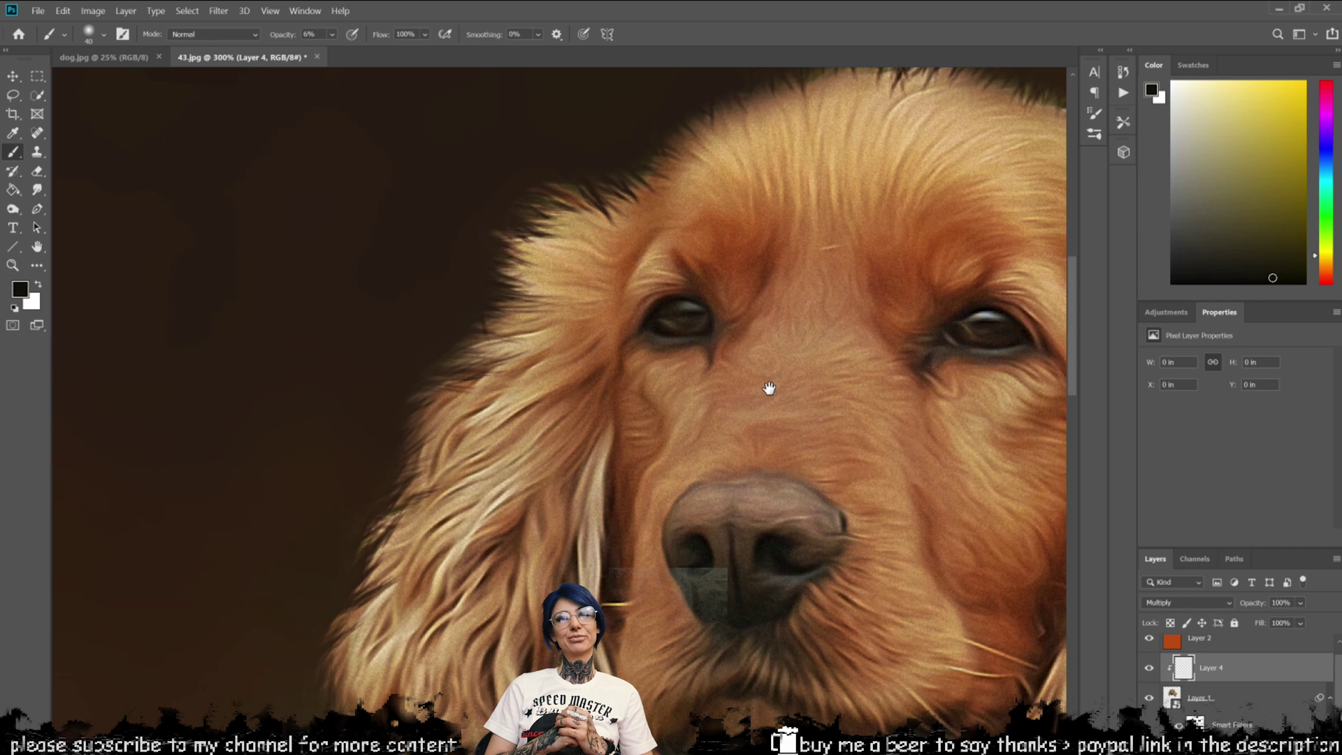
pyautogui.scroll(4, 769, 388)
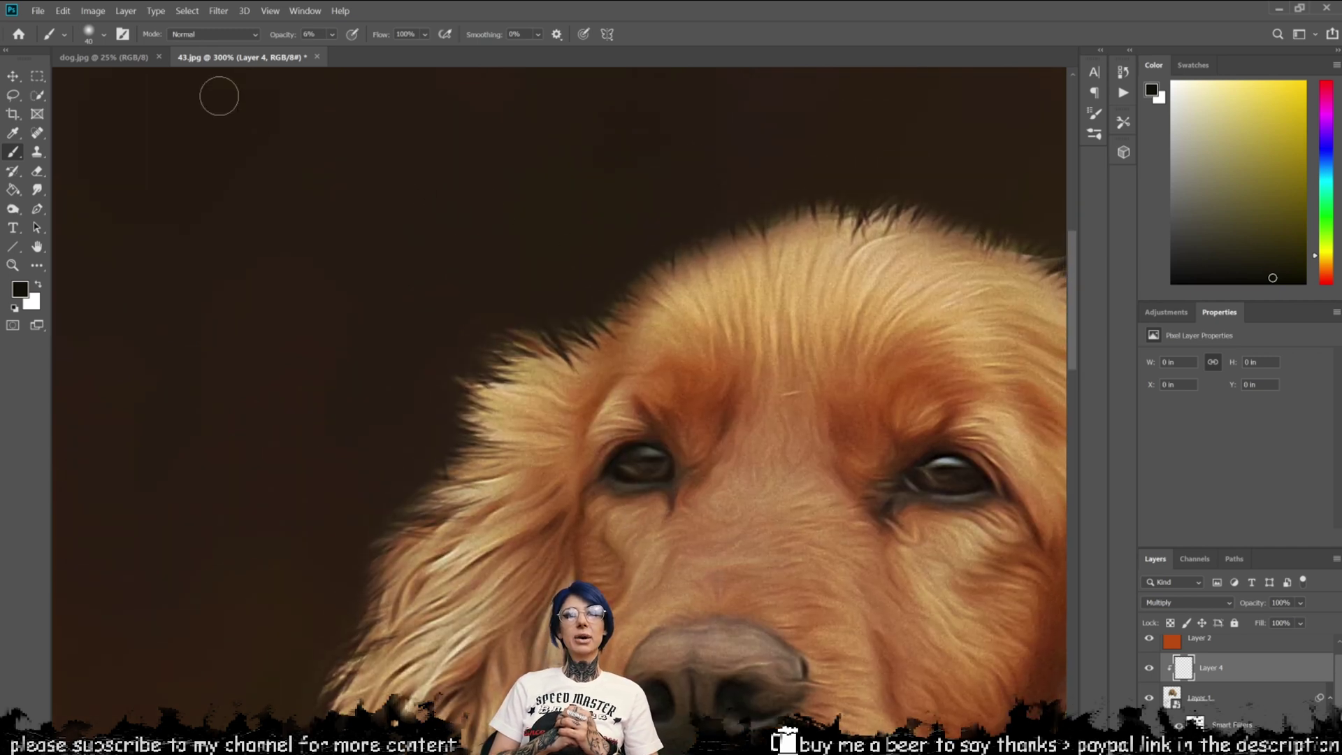
pyautogui.click(104, 34)
pyautogui.click(124, 79)
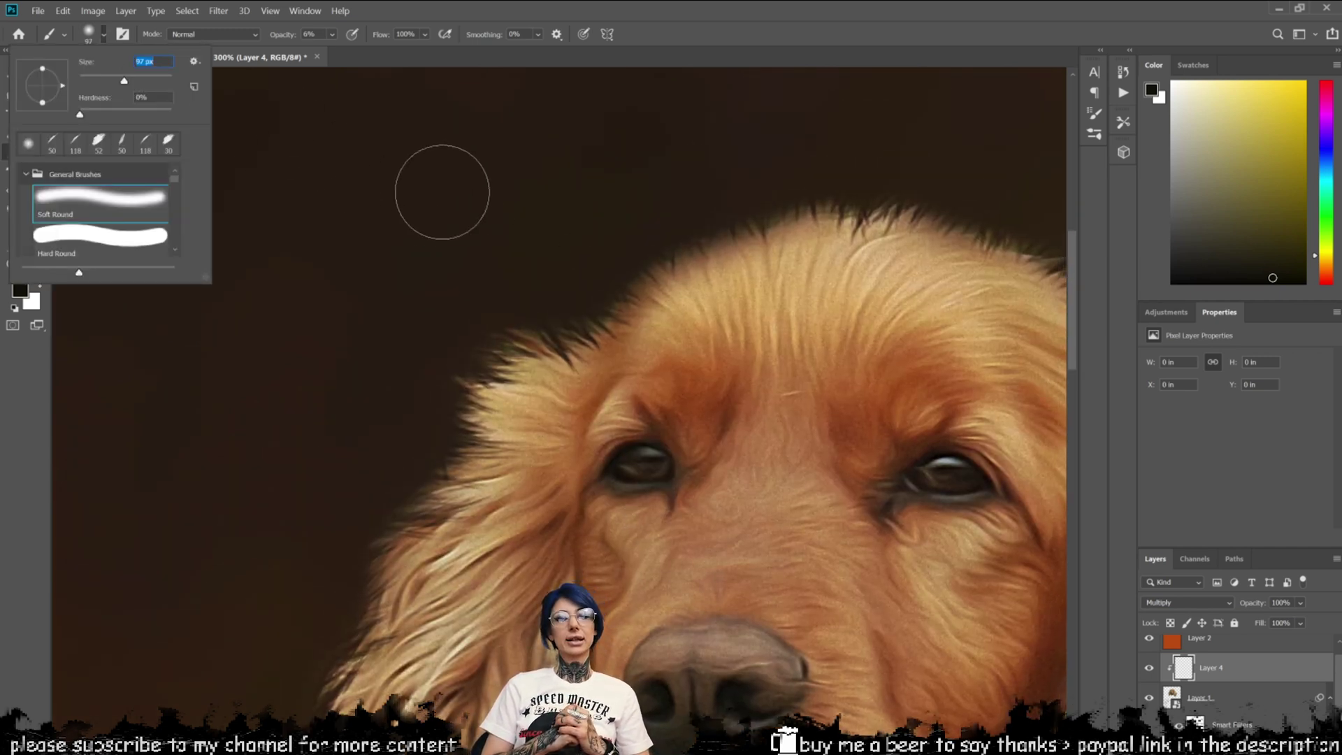
pyautogui.click(529, 10)
pyautogui.keyDown('alt'); pyautogui.click(610, 174); pyautogui.keyUp('alt')
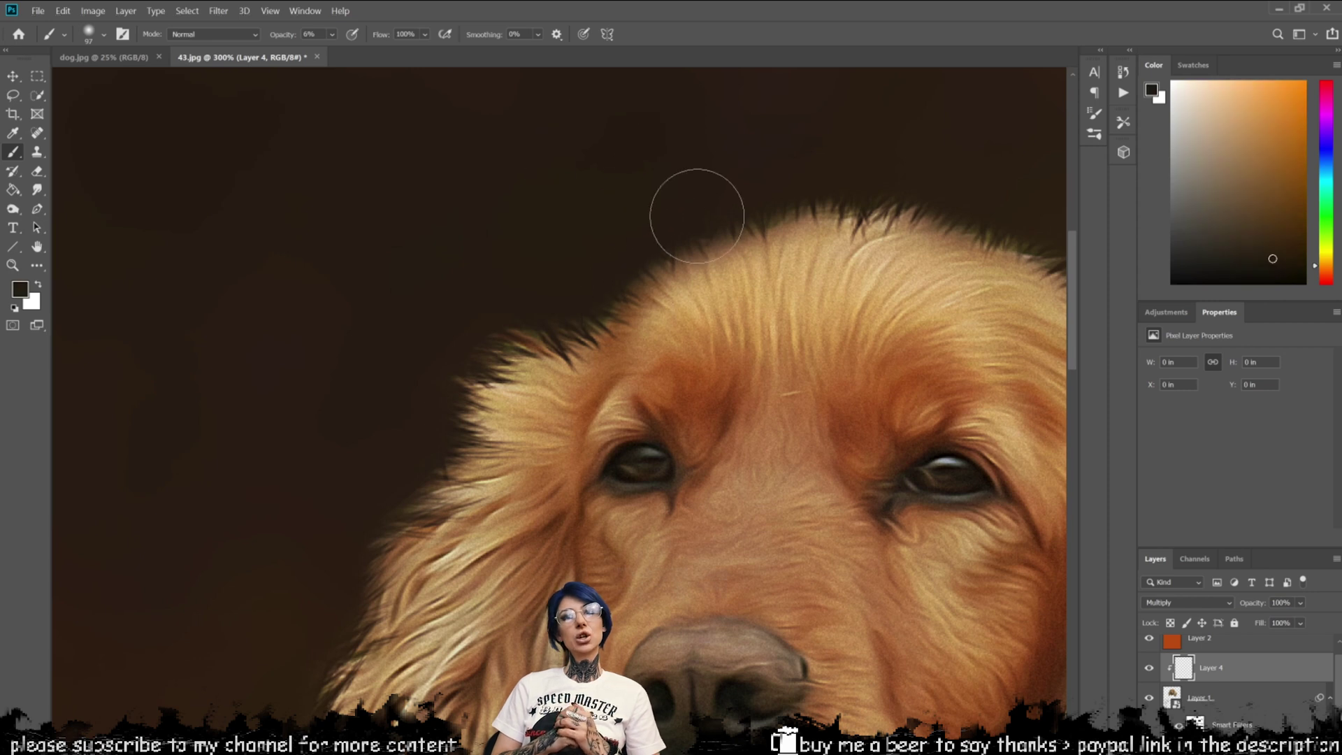
# - Shade the outer fur edge from the left side of the head down along the left ear with the dark brown
pyautogui.moveTo(598, 248)
pyautogui.mouseDown()
pyautogui.moveTo(555, 279)
pyautogui.moveTo(606, 264)
pyautogui.moveTo(665, 277)
pyautogui.moveTo(544, 359)
pyautogui.moveTo(524, 308)
pyautogui.moveTo(380, 401)
pyautogui.moveTo(452, 339)
pyautogui.mouseUp()
pyautogui.moveTo(428, 407)
pyautogui.mouseDown()
pyautogui.moveTo(434, 428)
pyautogui.moveTo(466, 432)
pyautogui.mouseUp()
pyautogui.moveTo(363, 580)
pyautogui.mouseDown()
pyautogui.moveTo(328, 603)
pyautogui.moveTo(299, 569)
pyautogui.mouseUp()
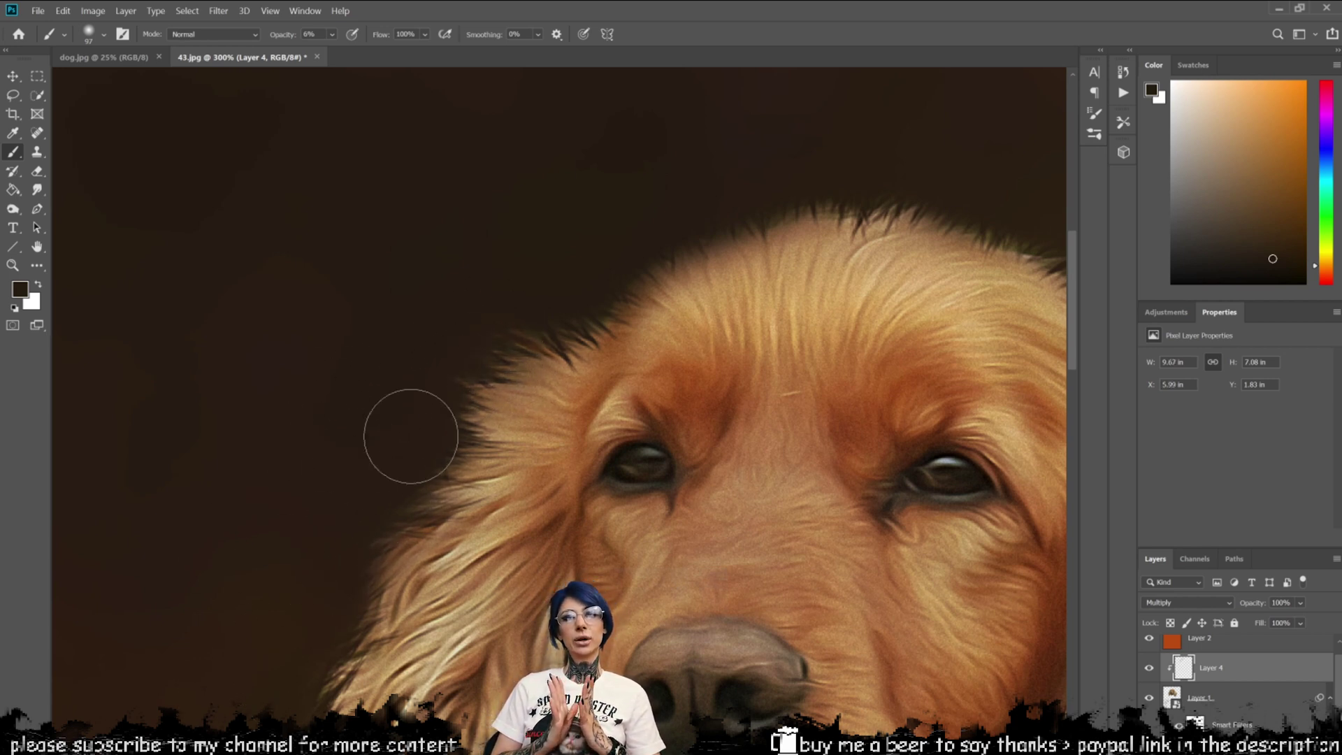
pyautogui.moveTo(409, 670); pyautogui.dragTo(604, 421)
pyautogui.moveTo(467, 507); pyautogui.dragTo(572, 270)
pyautogui.moveTo(524, 392); pyautogui.dragTo(417, 649)
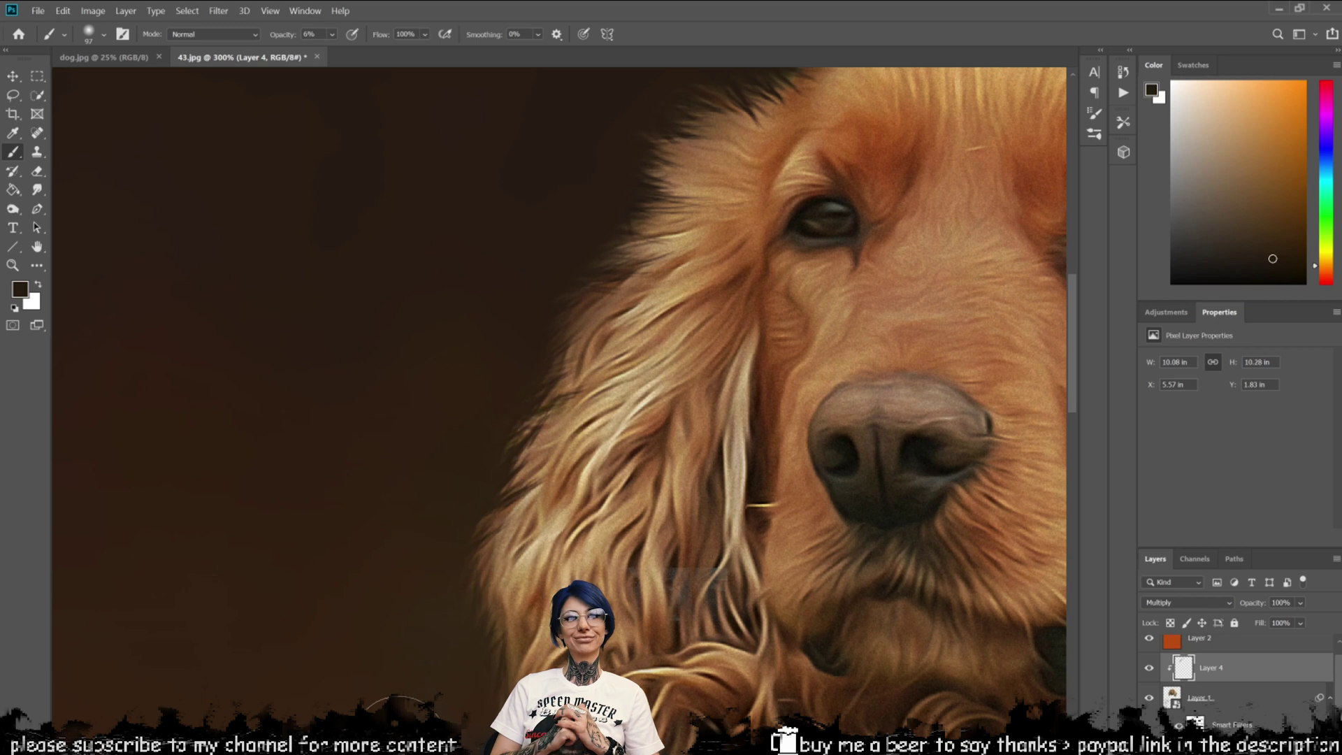
pyautogui.moveTo(511, 540); pyautogui.dragTo(607, 397)
pyautogui.moveTo(564, 736)
pyautogui.mouseDown()
pyautogui.moveTo(593, 509)
pyautogui.moveTo(584, 522)
pyautogui.mouseUp()
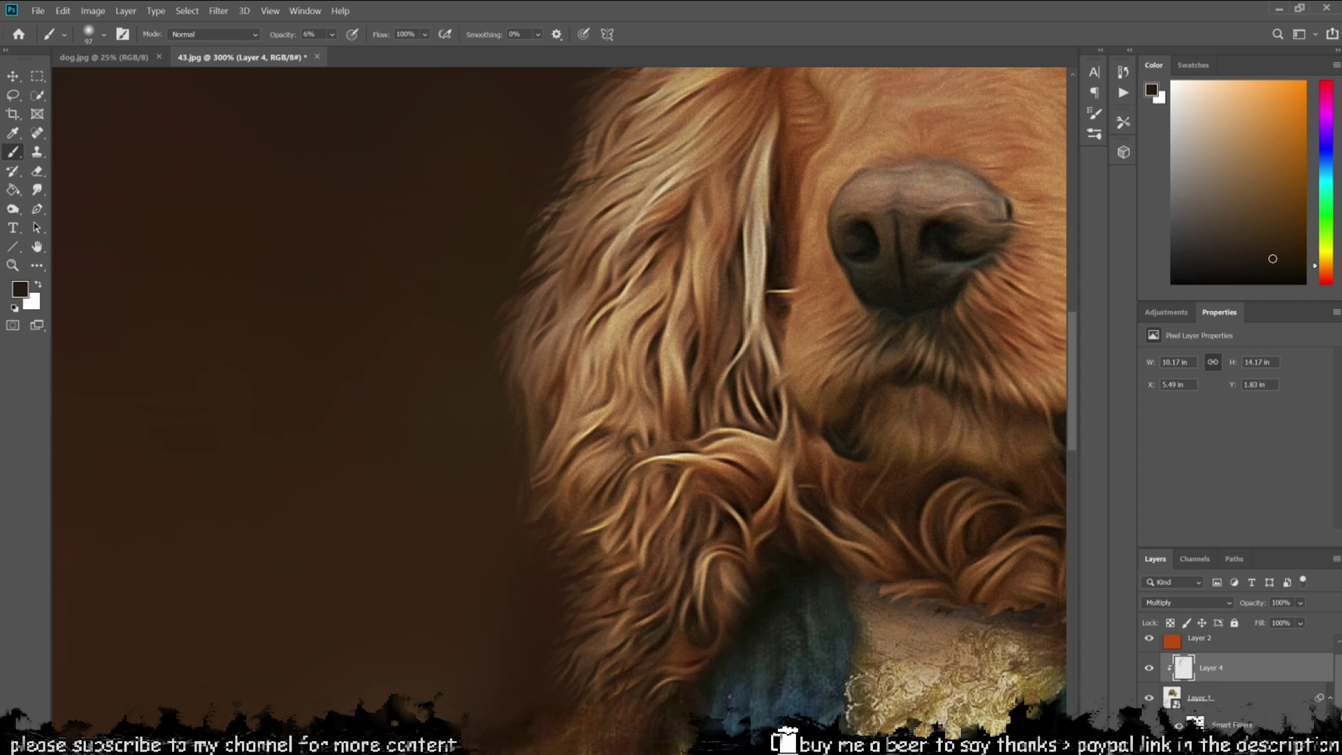
# - Continue the dark brown shading over the crown and along the right side of the dog's head
pyautogui.scroll(6, 629, 404)
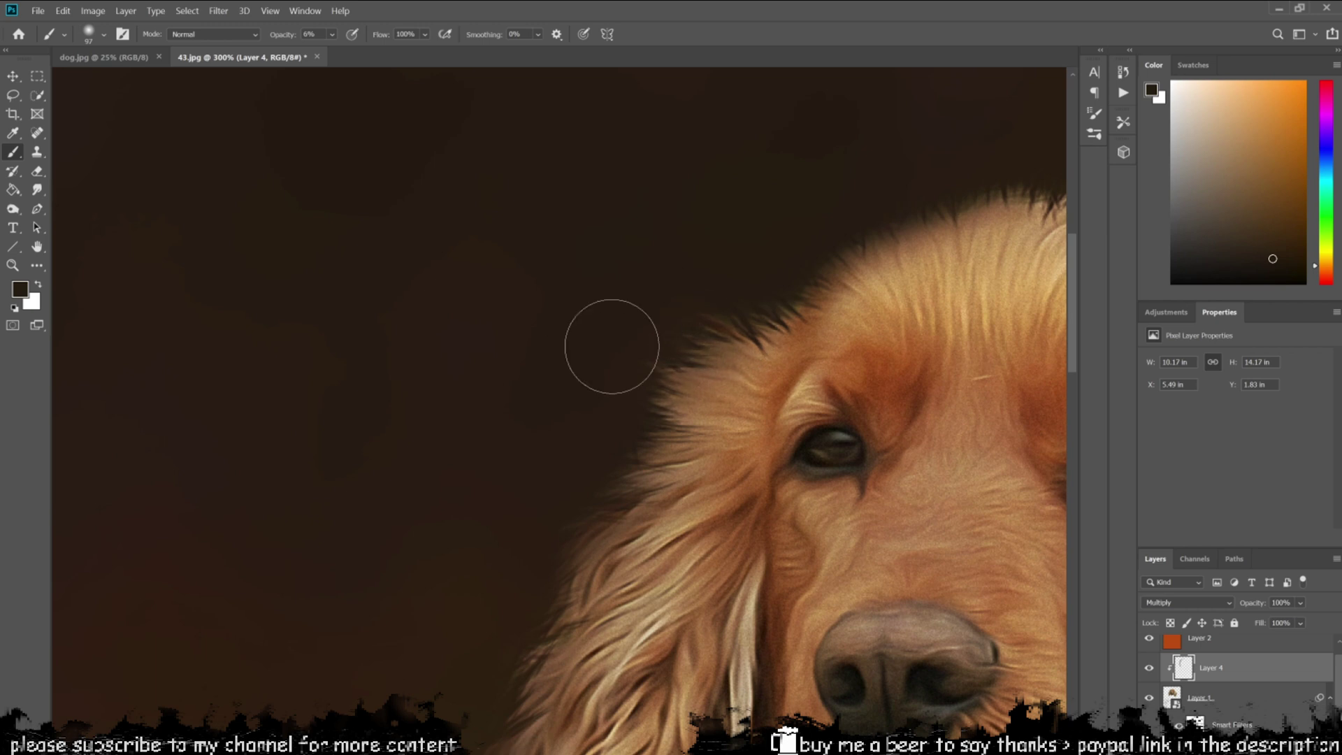
pyautogui.moveTo(881, 375); pyautogui.dragTo(566, 620)
pyautogui.moveTo(607, 502)
pyautogui.mouseDown()
pyautogui.moveTo(783, 520)
pyautogui.moveTo(797, 493)
pyautogui.mouseUp()
pyautogui.moveTo(912, 478); pyautogui.dragTo(657, 542)
pyautogui.moveTo(836, 495)
pyautogui.mouseDown()
pyautogui.moveTo(1021, 528)
pyautogui.moveTo(978, 550)
pyautogui.moveTo(784, 418)
pyautogui.mouseUp()
pyautogui.moveTo(698, 327)
pyautogui.mouseDown()
pyautogui.moveTo(767, 359)
pyautogui.moveTo(857, 443)
pyautogui.moveTo(890, 509)
pyautogui.moveTo(885, 473)
pyautogui.moveTo(893, 535)
pyautogui.mouseUp()
pyautogui.moveTo(947, 615)
pyautogui.mouseDown()
pyautogui.moveTo(687, 533)
pyautogui.moveTo(705, 518)
pyautogui.mouseUp()
pyautogui.moveTo(575, 352)
pyautogui.mouseDown()
pyautogui.moveTo(652, 410)
pyautogui.moveTo(671, 459)
pyautogui.moveTo(792, 573)
pyautogui.moveTo(741, 549)
pyautogui.moveTo(815, 624)
pyautogui.moveTo(674, 453)
pyautogui.moveTo(777, 540)
pyautogui.moveTo(728, 539)
pyautogui.mouseUp()
pyautogui.moveTo(901, 644); pyautogui.dragTo(739, 471)
# - Sample browns from the background beside the right ear and shade that ear's outer fur edge
pyautogui.keyDown('alt'); pyautogui.click(598, 296); pyautogui.keyUp('alt')
pyautogui.moveTo(490, 294)
pyautogui.mouseDown()
pyautogui.moveTo(722, 489)
pyautogui.moveTo(720, 512)
pyautogui.moveTo(617, 429)
pyautogui.moveTo(779, 631)
pyautogui.moveTo(594, 419)
pyautogui.moveTo(698, 518)
pyautogui.moveTo(779, 702)
pyautogui.moveTo(584, 436)
pyautogui.moveTo(772, 656)
pyautogui.moveTo(741, 692)
pyautogui.moveTo(763, 483)
pyautogui.mouseUp()
pyautogui.keyDown('alt'); pyautogui.click(734, 615); pyautogui.keyUp('alt')
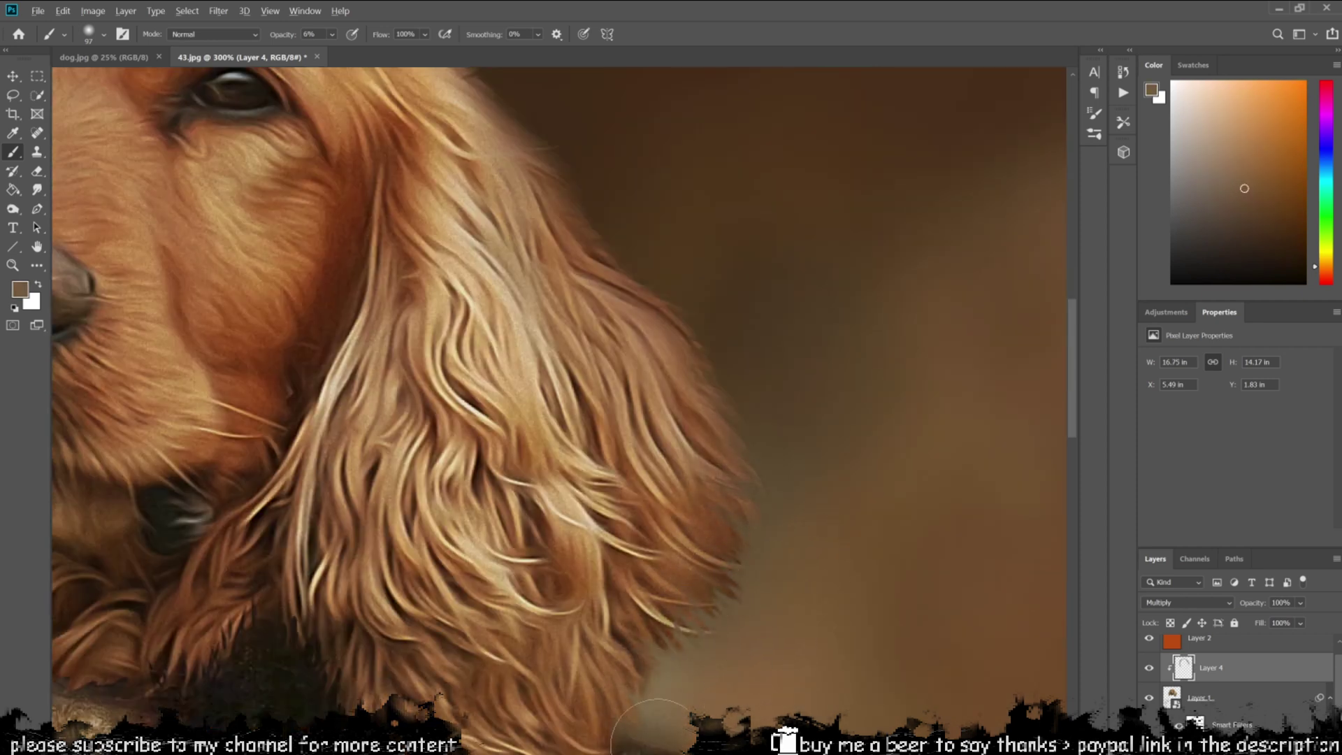
pyautogui.moveTo(703, 740); pyautogui.dragTo(665, 686)
pyautogui.moveTo(587, 730); pyautogui.dragTo(727, 525)
pyautogui.moveTo(700, 615); pyautogui.dragTo(617, 669)
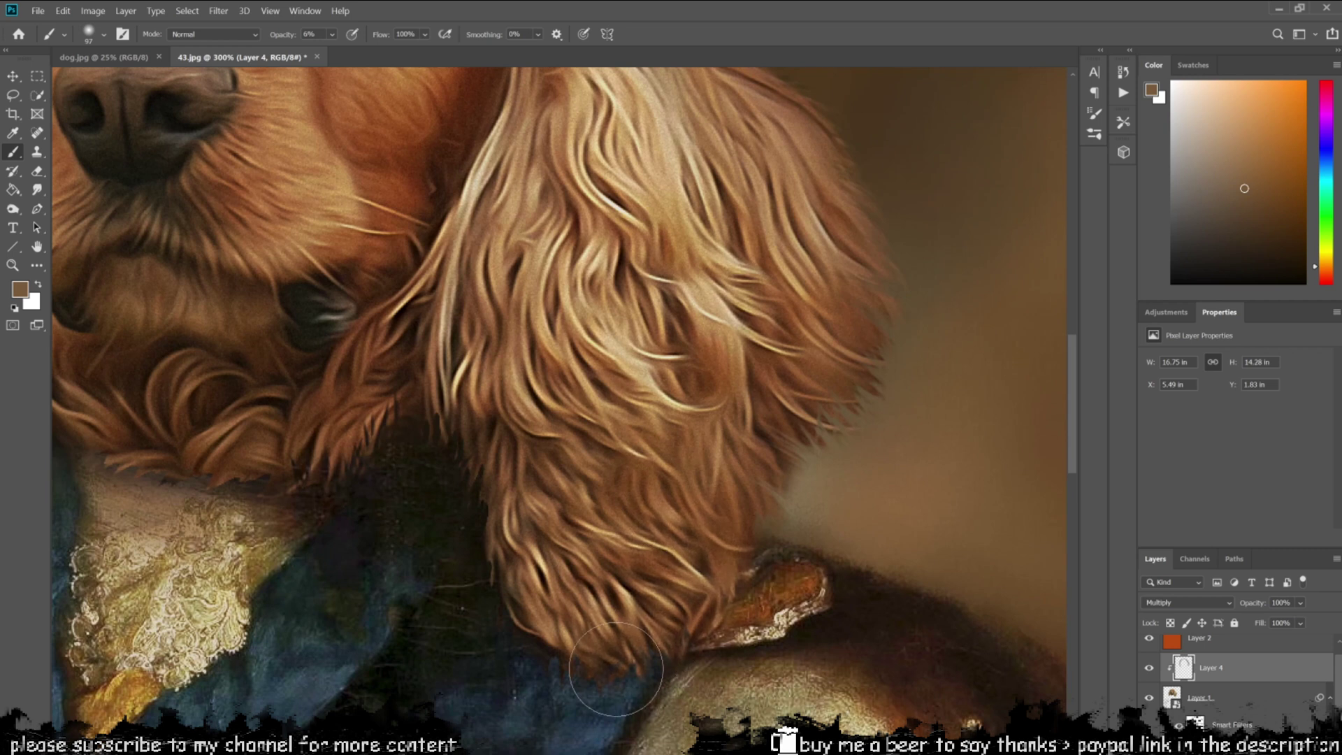
# - Sample tones from the blue sash and the shoulder trim and shade the lower tip of the right ear
pyautogui.keyDown('alt'); pyautogui.click(571, 694); pyautogui.keyUp('alt')
pyautogui.moveTo(570, 694); pyautogui.dragTo(627, 737)
pyautogui.moveTo(539, 654)
pyautogui.mouseDown()
pyautogui.moveTo(606, 709)
pyautogui.moveTo(705, 754)
pyautogui.mouseUp()
pyautogui.moveTo(677, 664); pyautogui.dragTo(670, 612)
pyautogui.moveTo(582, 719); pyautogui.dragTo(827, 735)
pyautogui.keyDown('alt'); pyautogui.click(826, 608); pyautogui.keyUp('alt')
pyautogui.moveTo(734, 673)
pyautogui.mouseDown()
pyautogui.moveTo(845, 620)
pyautogui.moveTo(866, 555)
pyautogui.mouseUp()
# - Sample tones from the lace and dark cloth at the collar and tint the lower edge of the neck fur
pyautogui.keyDown('alt'); pyautogui.click(708, 658); pyautogui.keyUp('alt')
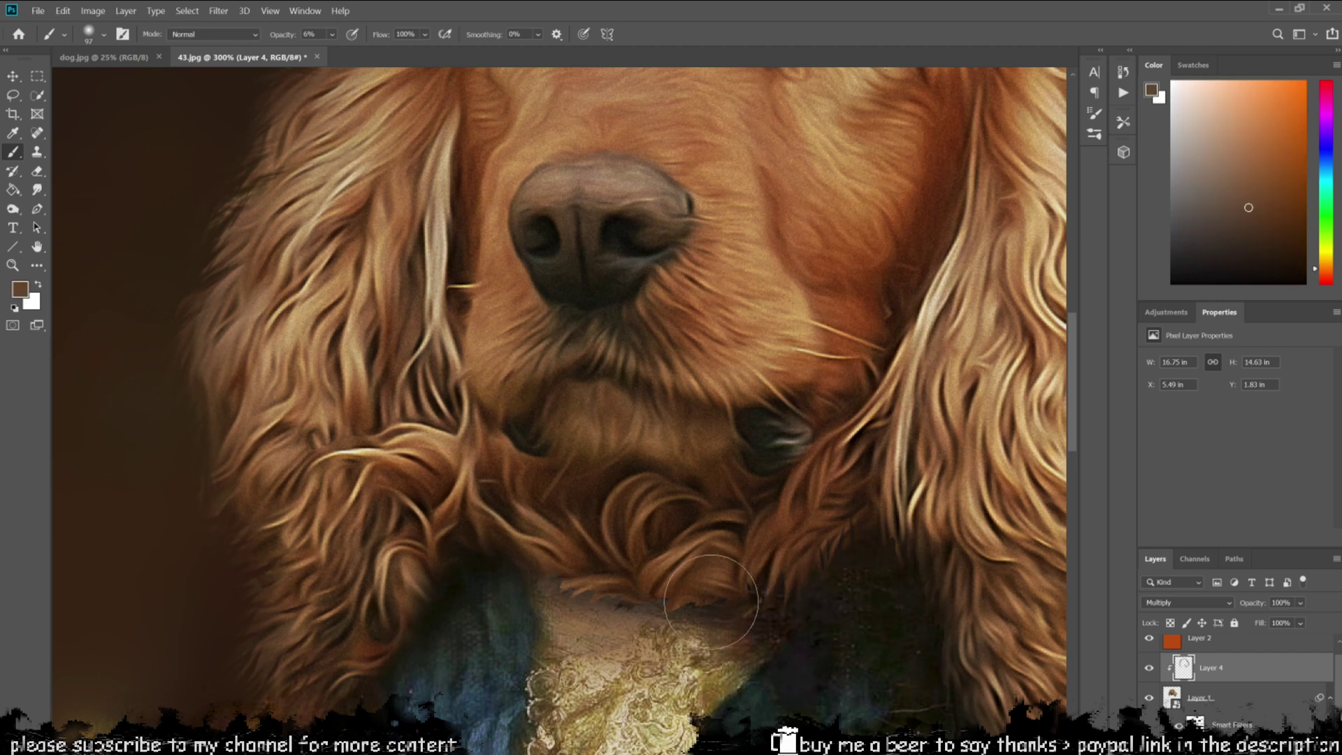
pyautogui.keyDown('alt'); pyautogui.click(733, 657); pyautogui.keyUp('alt')
pyautogui.moveTo(621, 643); pyautogui.dragTo(809, 642)
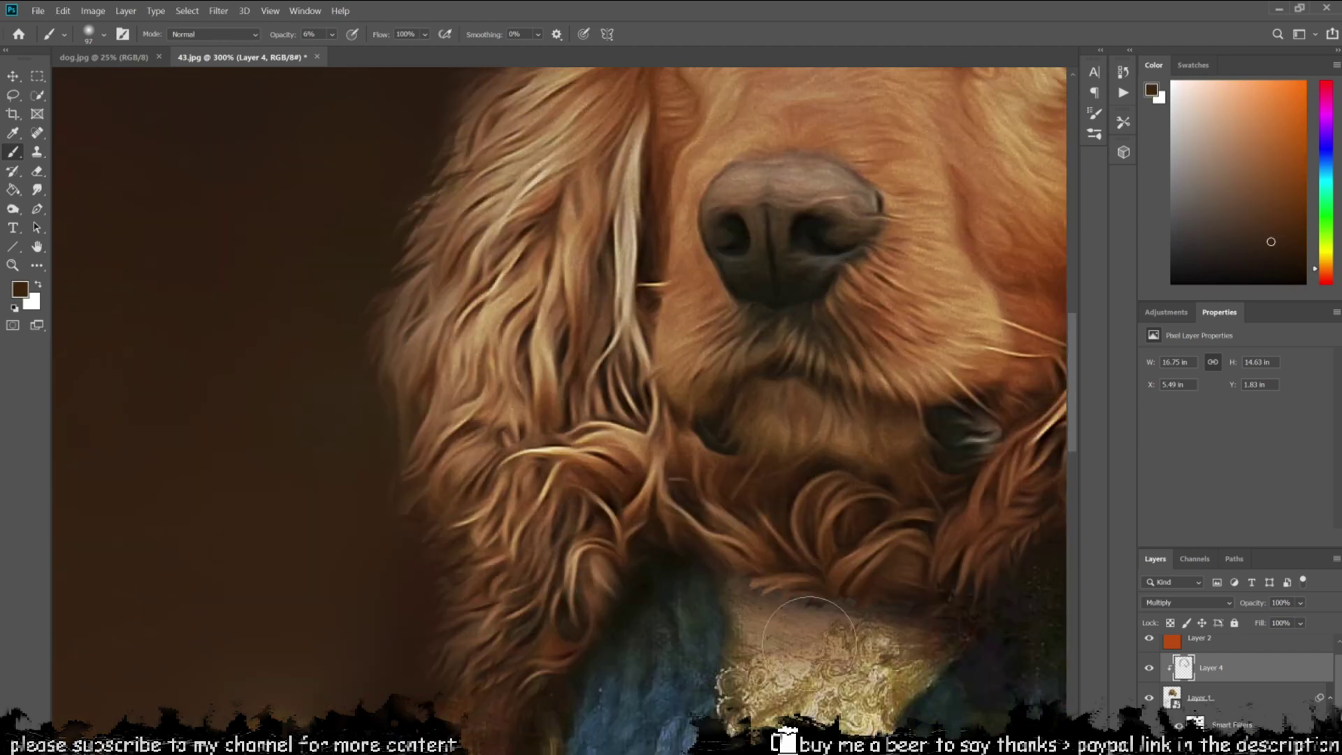
pyautogui.keyDown('alt'); pyautogui.click(879, 642); pyautogui.keyUp('alt')
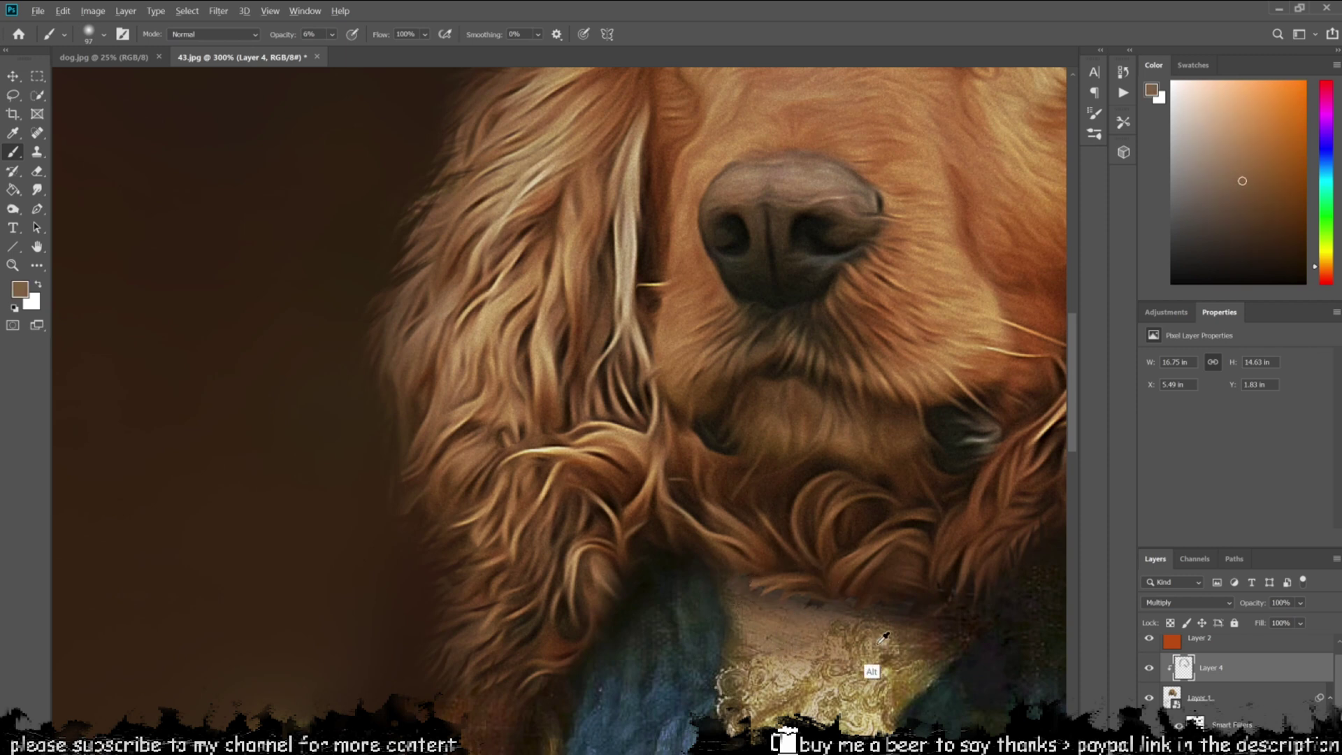
pyautogui.keyDown('alt'); pyautogui.click(1047, 595); pyautogui.keyUp('alt')
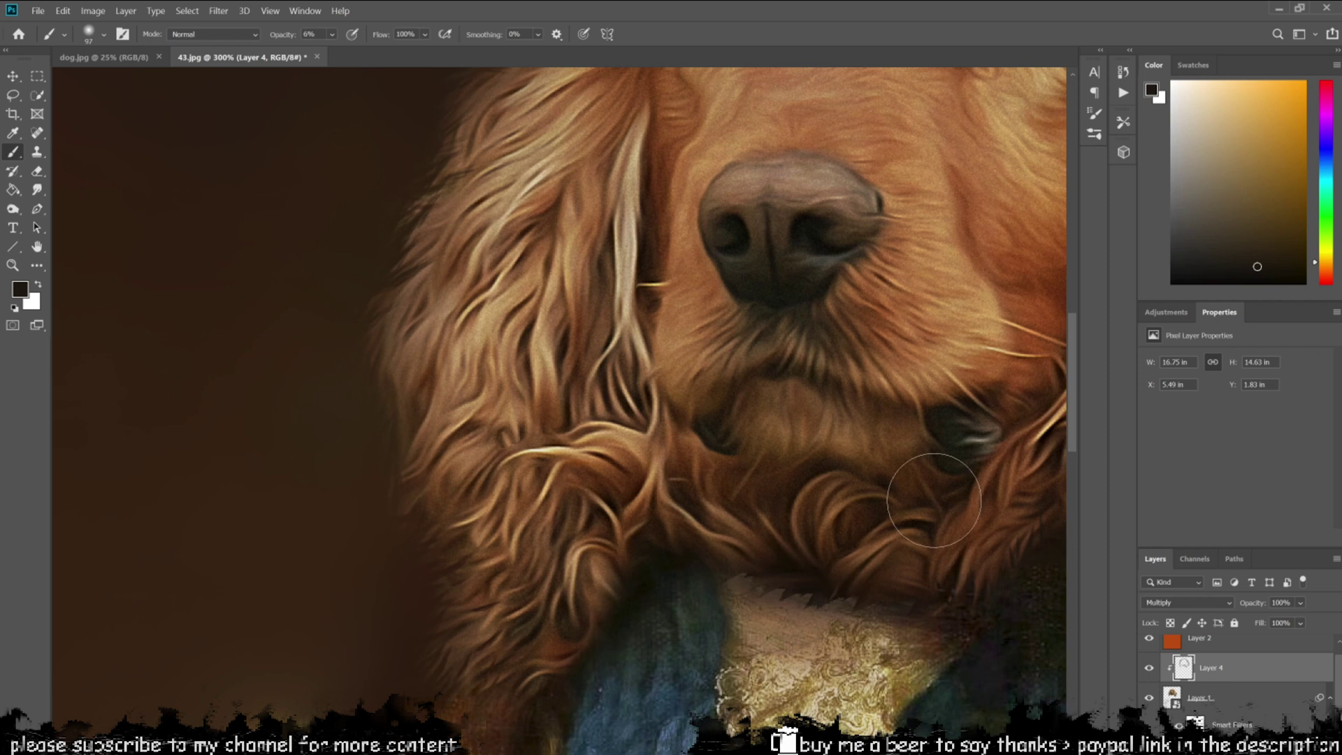
pyautogui.keyDown('alt'); pyautogui.click(819, 705); pyautogui.keyUp('alt')
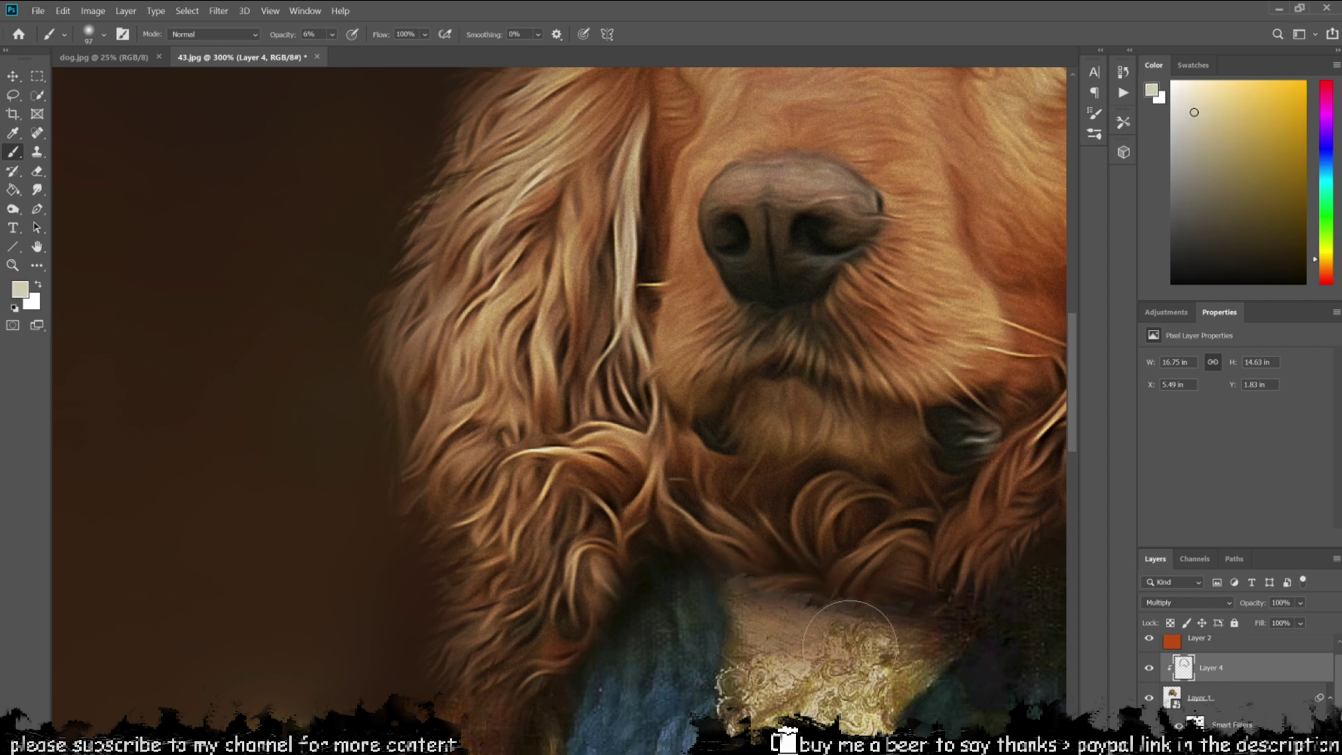
pyautogui.moveTo(788, 709)
pyautogui.mouseDown()
pyautogui.moveTo(987, 725)
pyautogui.moveTo(1012, 690)
pyautogui.mouseUp()
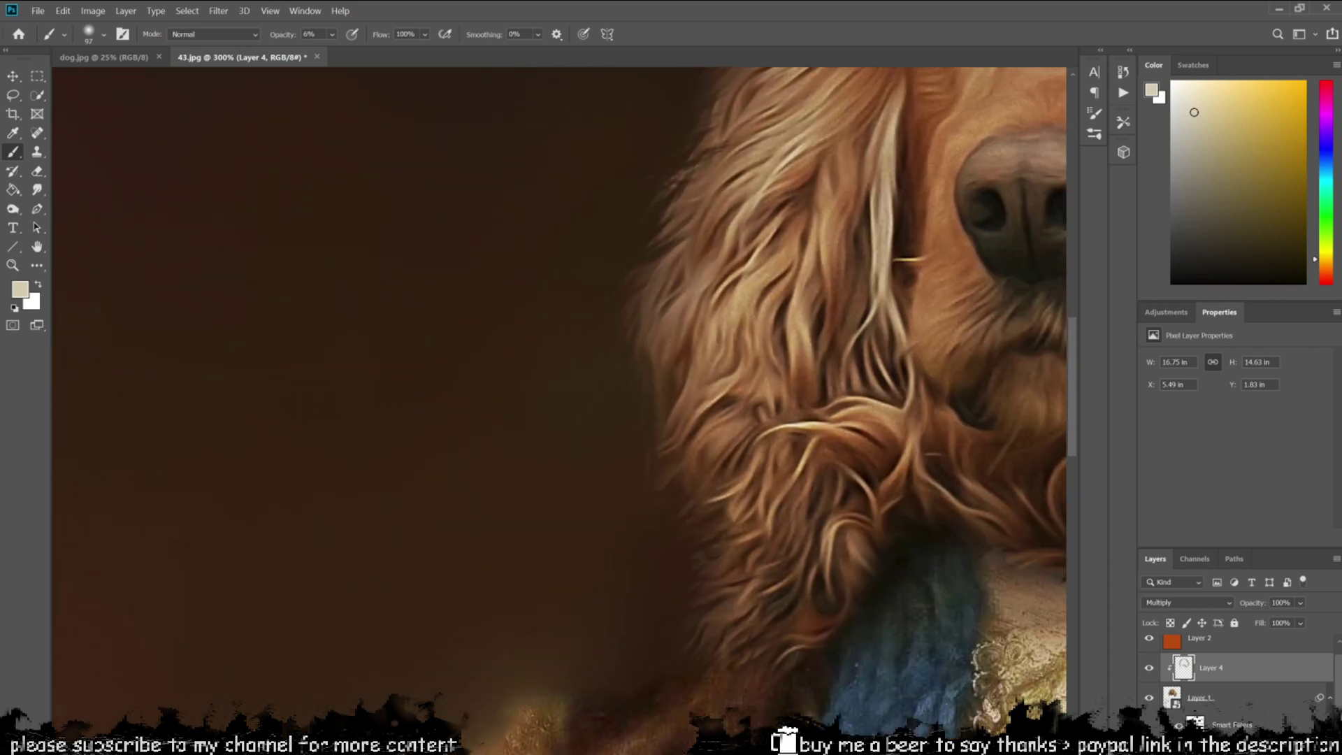
# - Sample dark tones beside the left ear's lower end and deepen the shading on that ear's fur
pyautogui.keyDown('alt'); pyautogui.click(725, 649); pyautogui.keyUp('alt')
pyautogui.moveTo(919, 112)
pyautogui.mouseDown()
pyautogui.moveTo(844, 230)
pyautogui.moveTo(731, 611)
pyautogui.moveTo(692, 629)
pyautogui.moveTo(754, 594)
pyautogui.mouseUp()
pyautogui.keyDown('alt'); pyautogui.click(712, 591); pyautogui.keyUp('alt')
pyautogui.moveTo(894, 639); pyautogui.dragTo(839, 373)
pyautogui.moveTo(647, 514)
pyautogui.mouseDown()
pyautogui.moveTo(657, 471)
pyautogui.moveTo(650, 507)
pyautogui.mouseUp()
pyautogui.moveTo(791, 672); pyautogui.dragTo(551, 754)
pyautogui.moveTo(407, 573); pyautogui.dragTo(407, 629)
pyautogui.moveTo(1002, 559); pyautogui.dragTo(904, 544)
# - Sample a dark reddish brown from the fur and shade the crease between the cheek and the right ear
pyautogui.keyDown('alt'); pyautogui.click(793, 552); pyautogui.keyUp('alt')
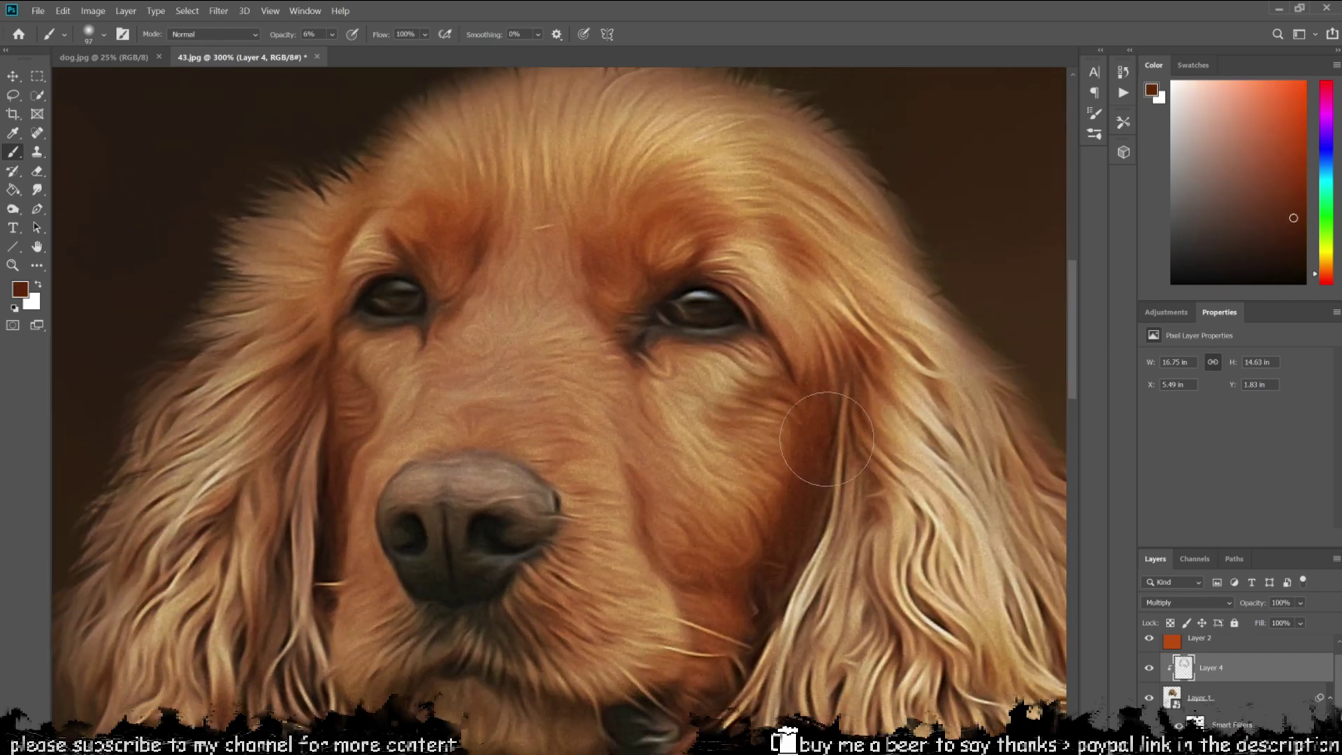
pyautogui.moveTo(831, 437); pyautogui.dragTo(800, 524)
pyautogui.moveTo(653, 521); pyautogui.dragTo(723, 594)
pyautogui.moveTo(717, 454)
pyautogui.mouseDown()
pyautogui.moveTo(860, 538)
pyautogui.moveTo(682, 477)
pyautogui.moveTo(518, 498)
pyautogui.moveTo(478, 402)
pyautogui.mouseUp()
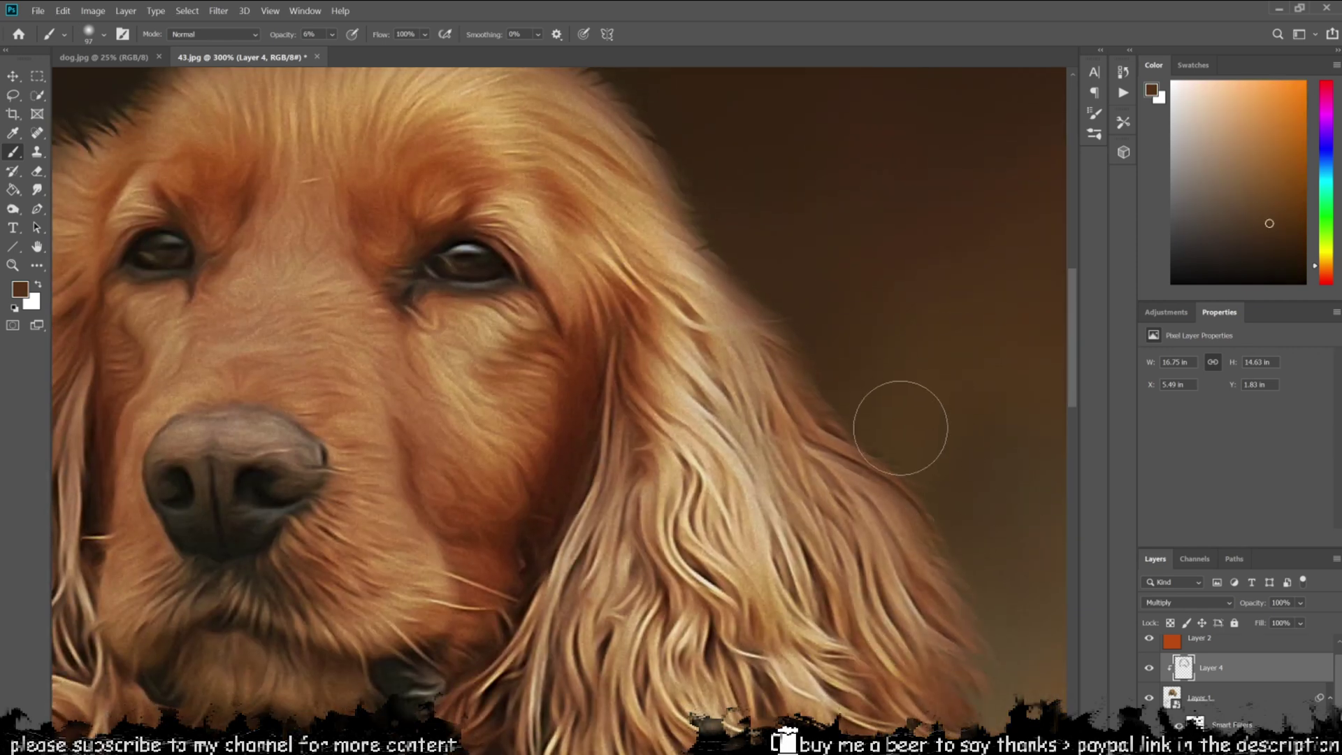